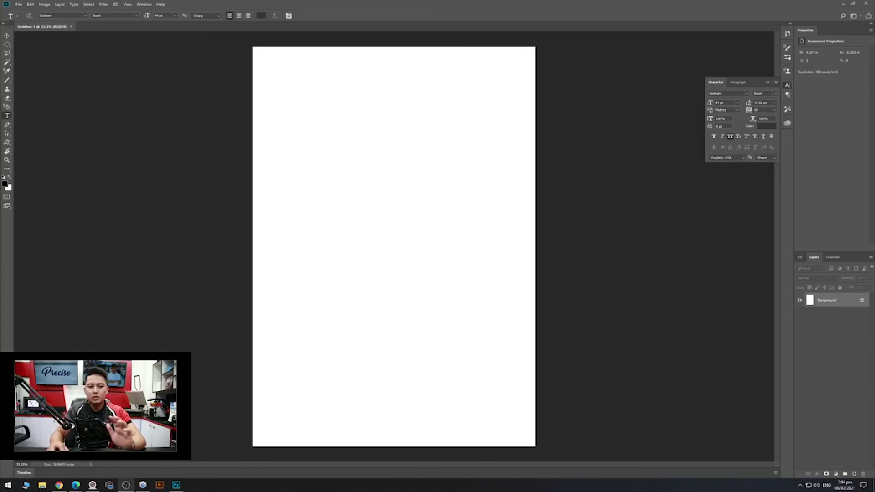
{"action": "key", "text": "super"}
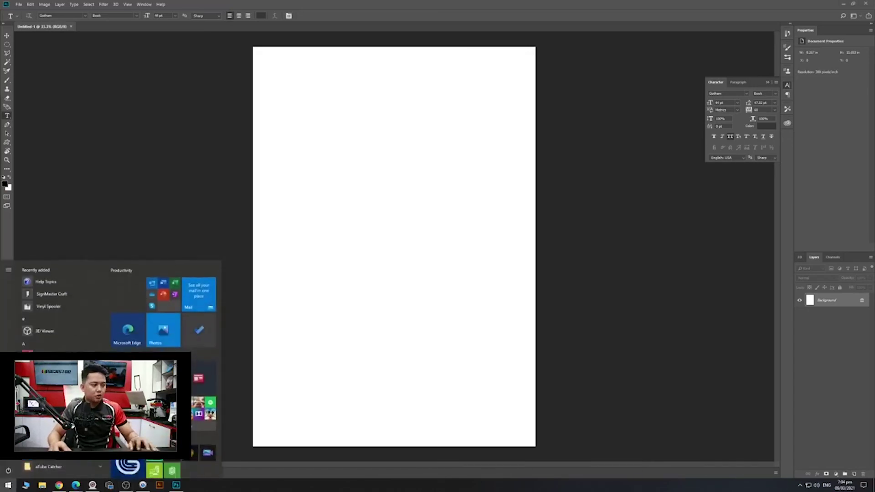
{"action": "type", "text": "focus"}
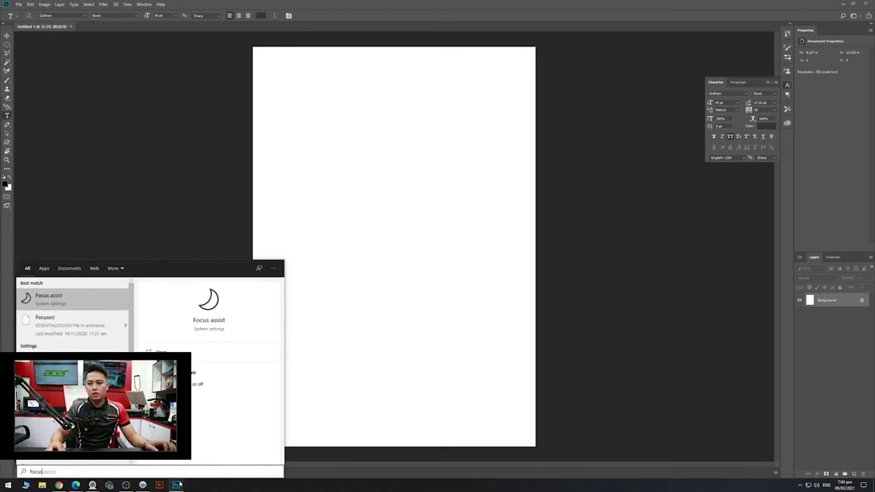
{"action": "key", "text": "Escape"}
{"action": "left_click", "coordinate": [42, 485]}
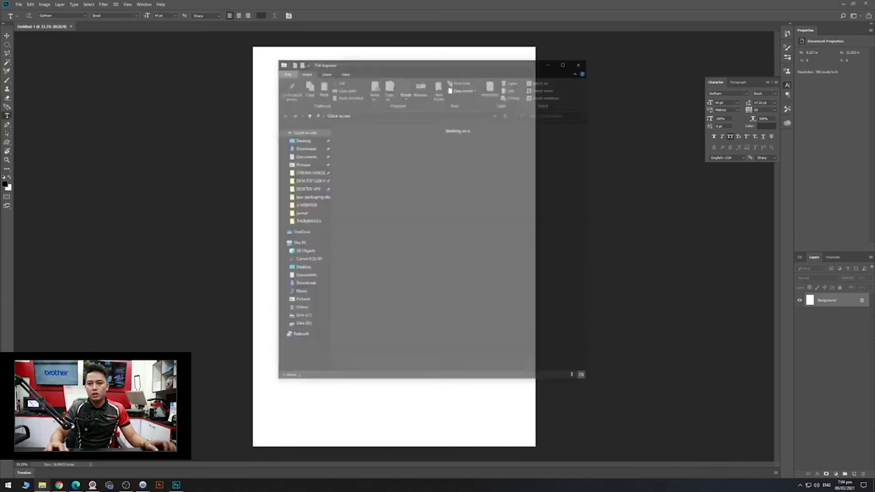
{"action": "key", "text": "alt+F4"}
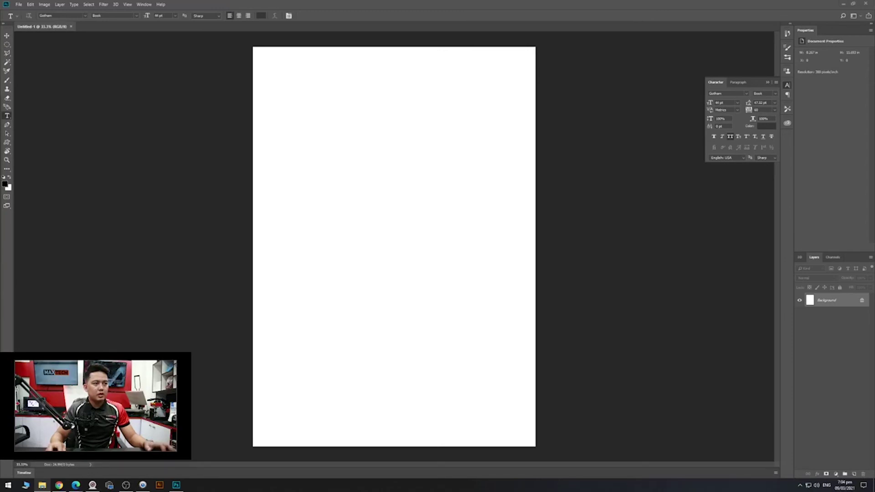
{"action": "left_click", "coordinate": [801, 486]}
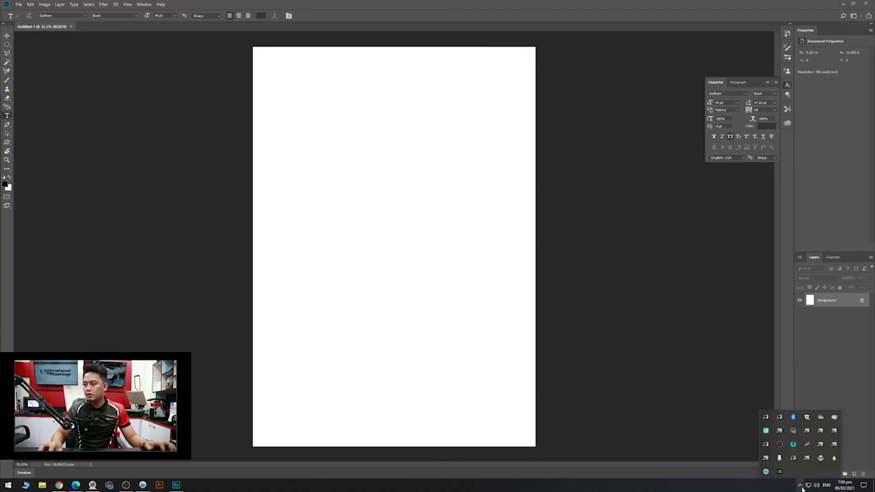
{"action": "left_click", "coordinate": [744, 487]}
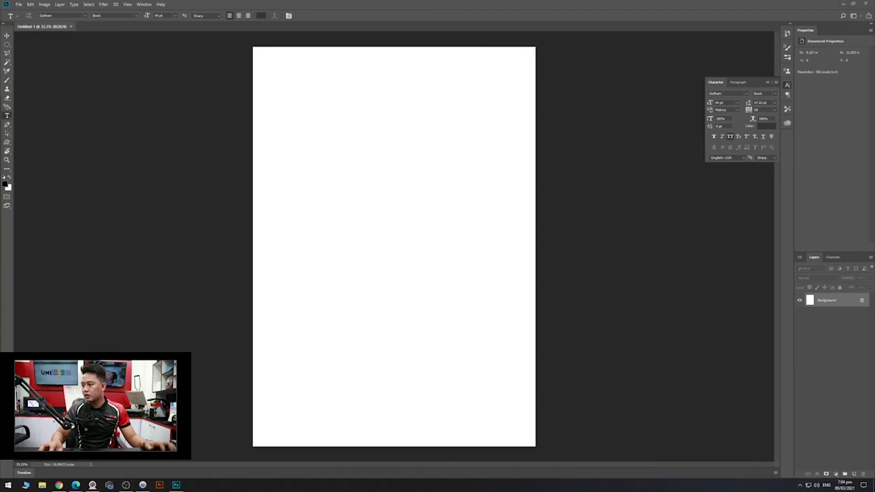
Search the computer for "pointer" and launch the PointerFocus desktop app.
{"action": "left_click", "coordinate": [7, 485]}
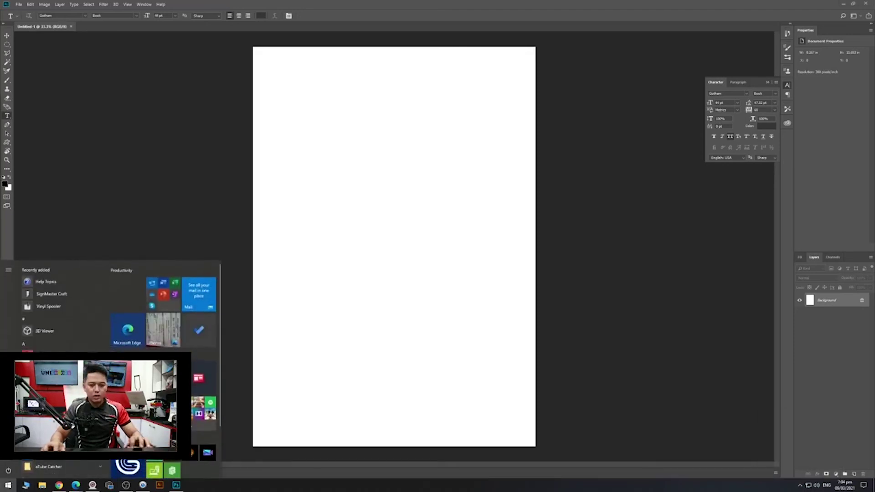
{"action": "type", "text": "f"}
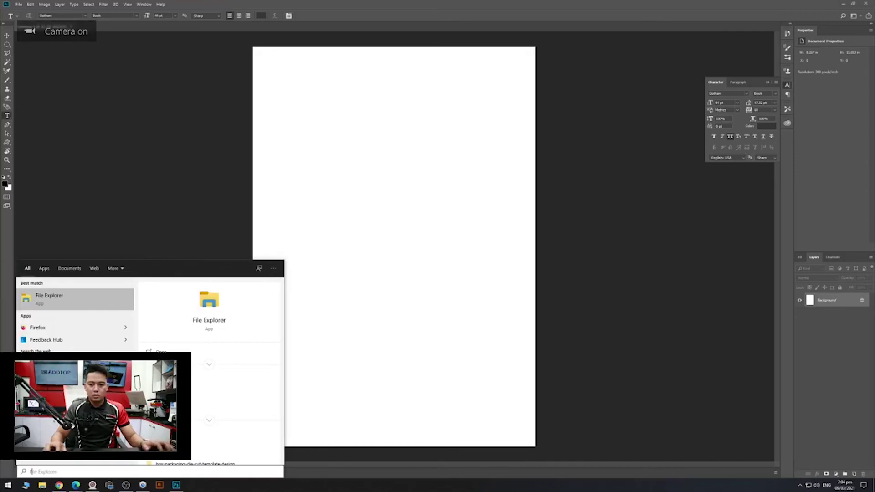
{"action": "type", "text": "lo"}
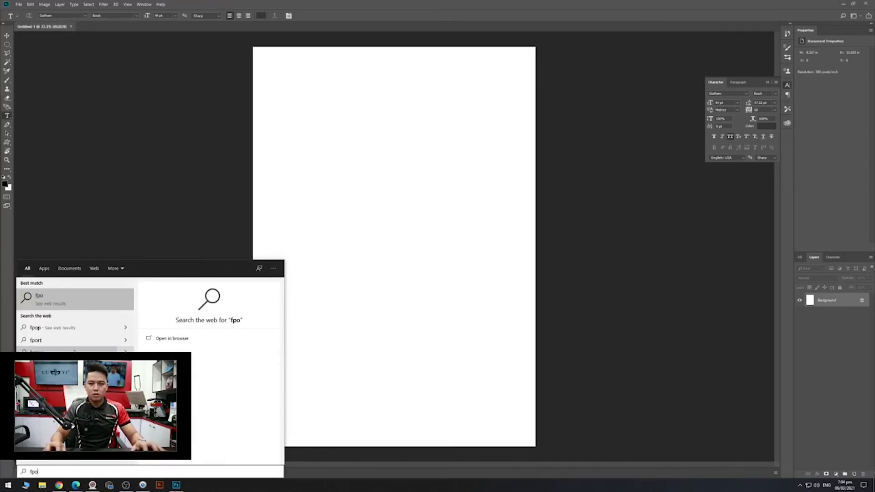
{"action": "key", "text": "BackSpace"}
{"action": "key", "text": "BackSpace"}
{"action": "type", "text": "o"}
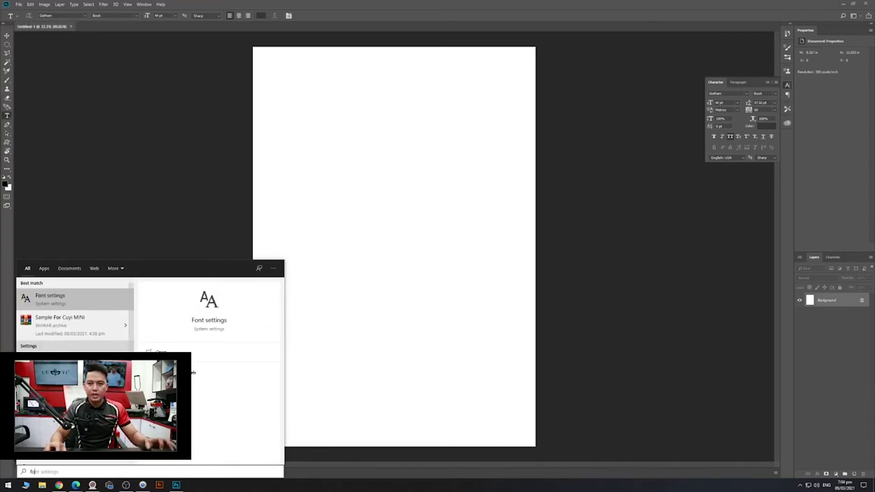
{"action": "type", "text": "cus"}
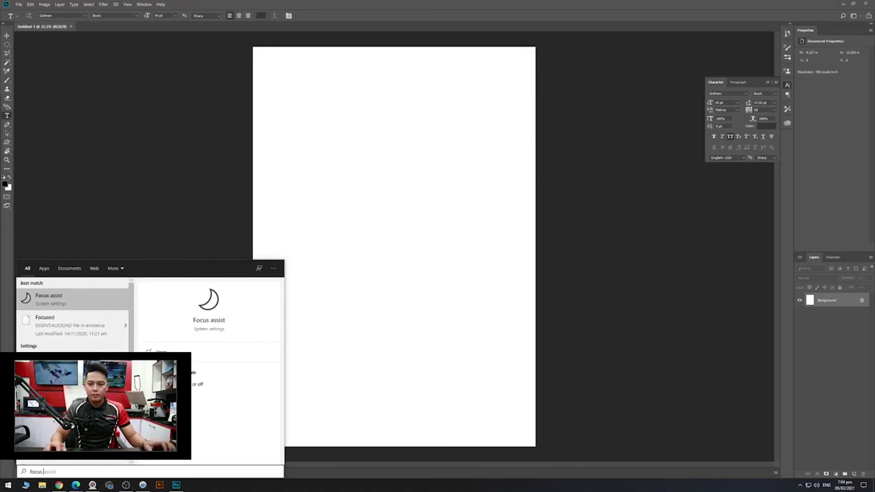
{"action": "type", "text": " pointer"}
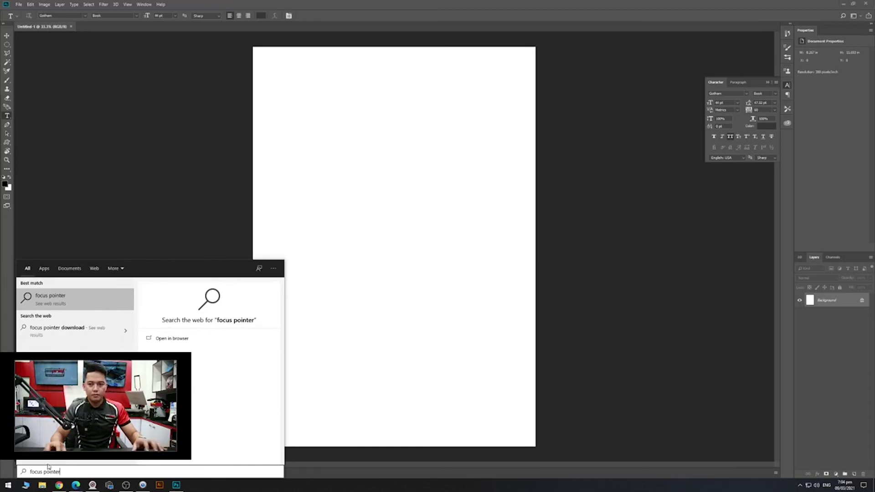
{"action": "left_click_drag", "start_coordinate": [44, 471], "coordinate": [3, 474]}
{"action": "key", "text": "BackSpace"}
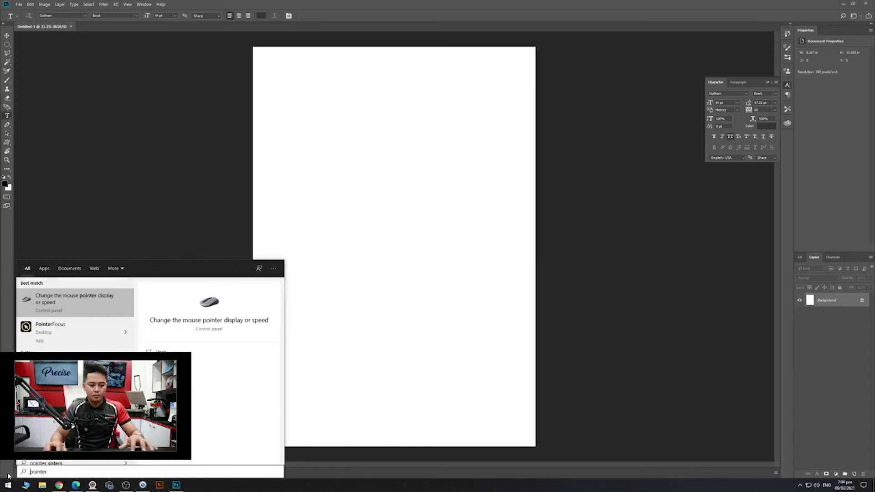
{"action": "left_click", "coordinate": [133, 334]}
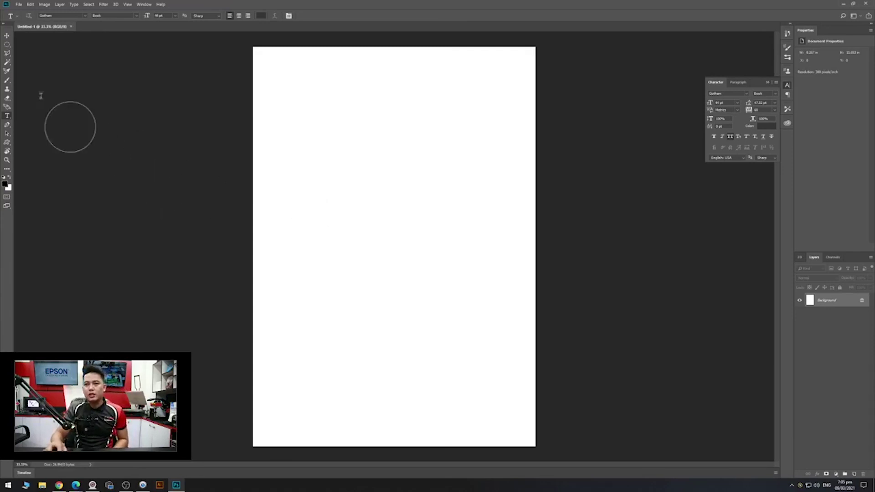
Activate the Move tool, and review the blank document's dimensions and resolution in Image Size without changing them.
{"action": "left_click", "coordinate": [7, 35]}
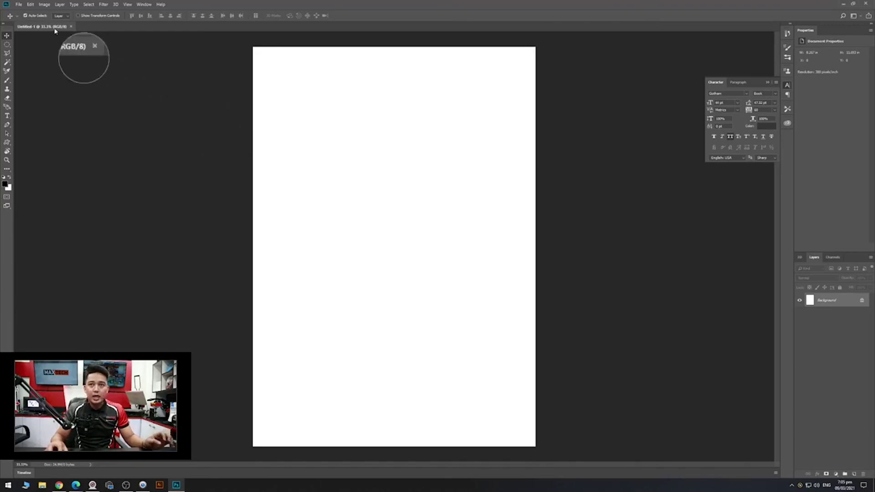
{"action": "left_click", "coordinate": [44, 4]}
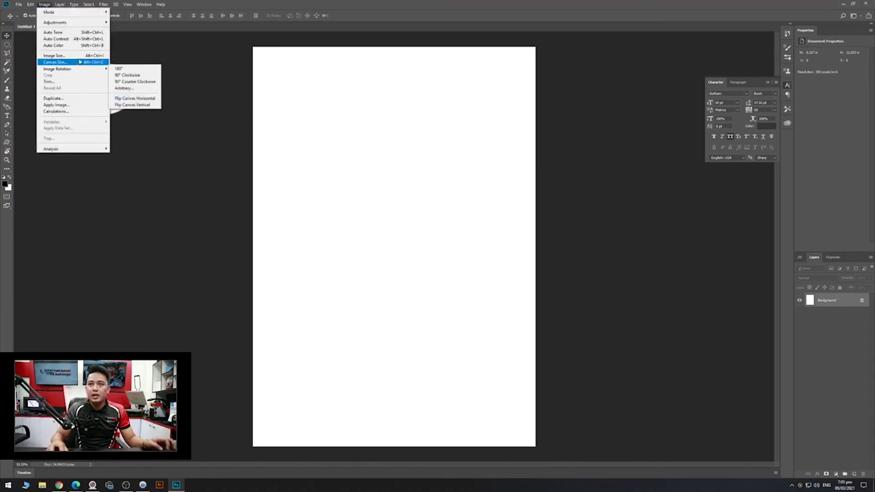
{"action": "left_click", "coordinate": [54, 55]}
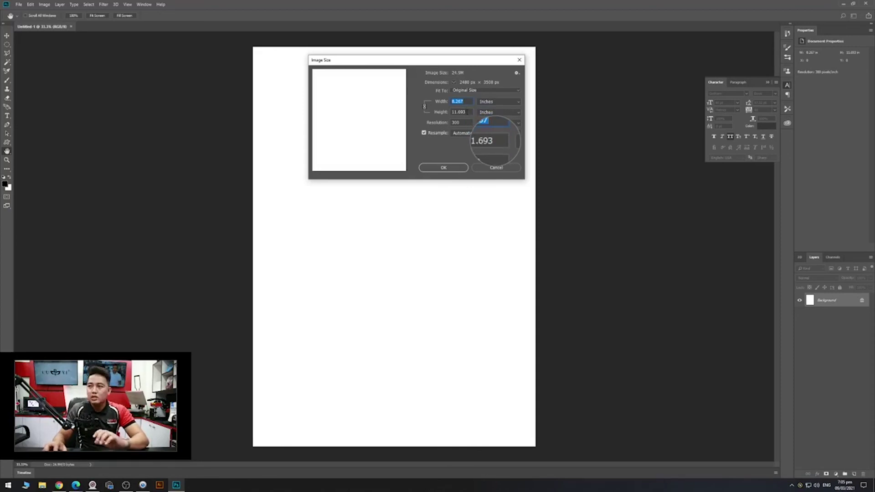
{"action": "left_click", "coordinate": [456, 123]}
{"action": "double_click", "coordinate": [456, 123]}
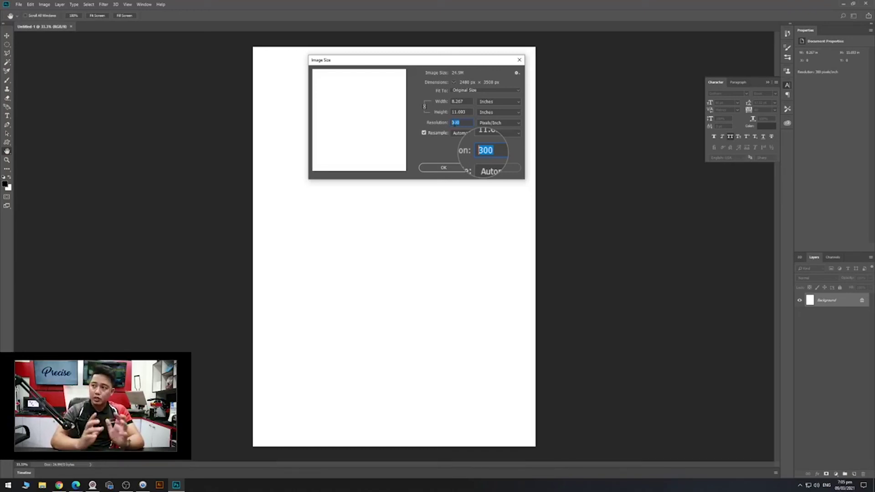
{"action": "left_click", "coordinate": [520, 62]}
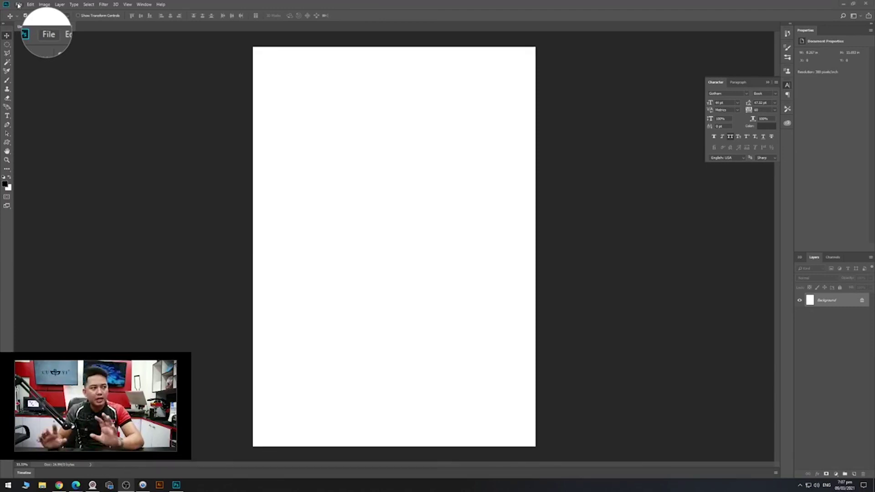
Start a new document from the Print category's Letter preset, with inches as the unit.
{"action": "left_click", "coordinate": [18, 6]}
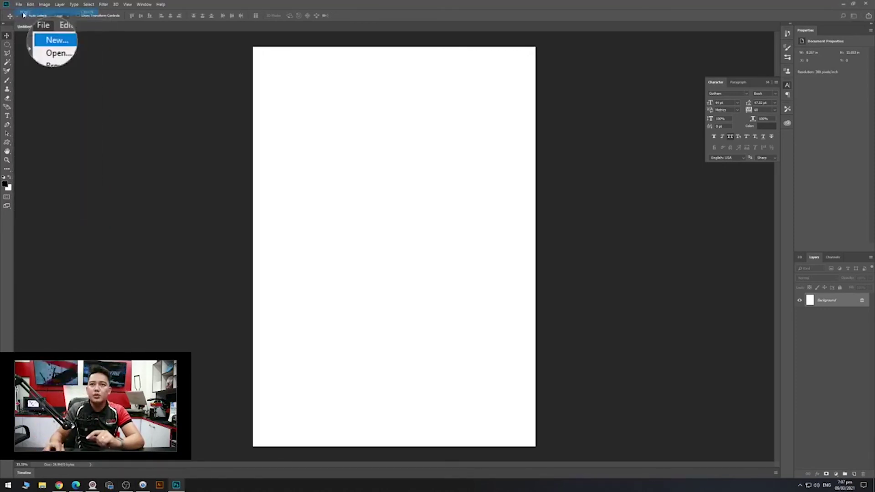
{"action": "left_click", "coordinate": [24, 12]}
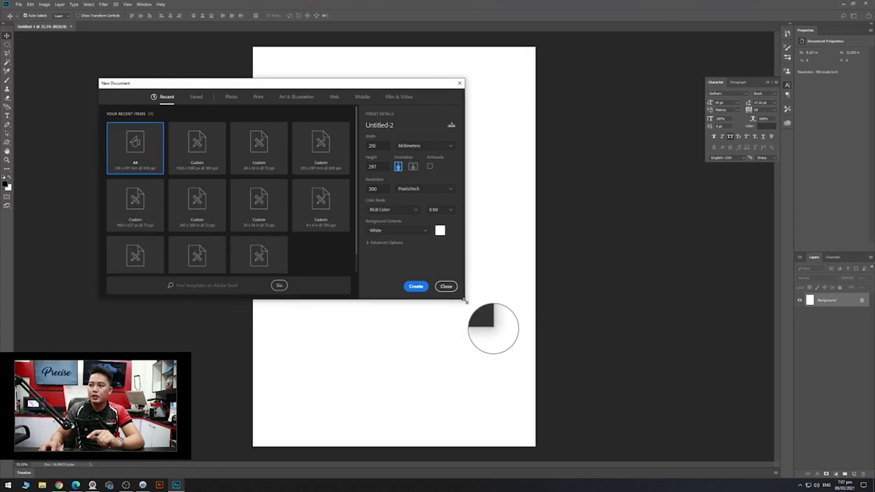
{"action": "left_click_drag", "start_coordinate": [463, 301], "coordinate": [518, 368]}
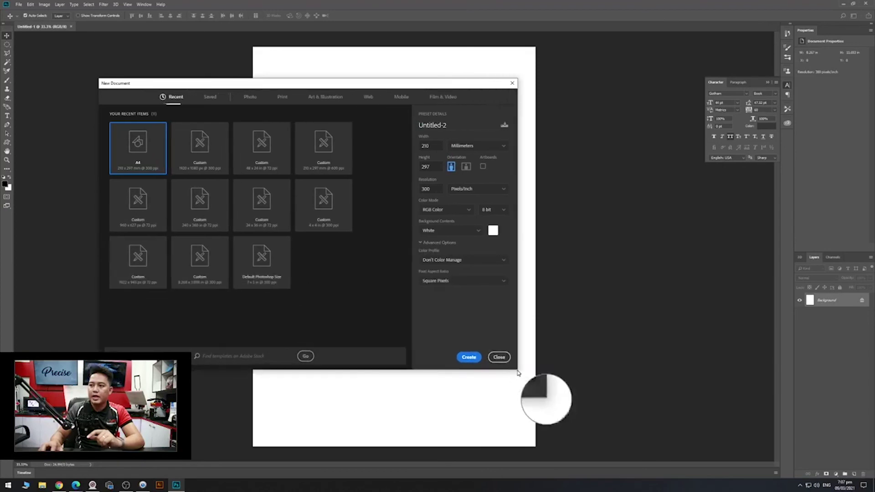
{"action": "left_click", "coordinate": [282, 97]}
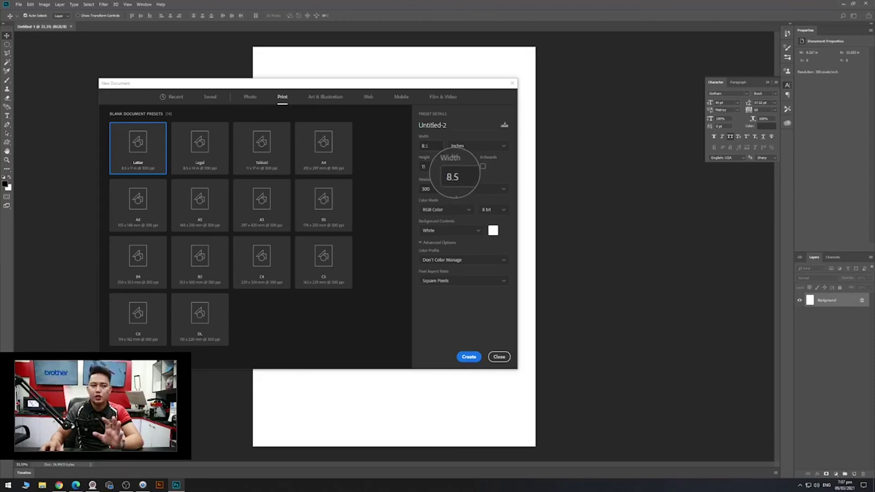
{"action": "left_click", "coordinate": [474, 147]}
{"action": "left_click", "coordinate": [470, 170]}
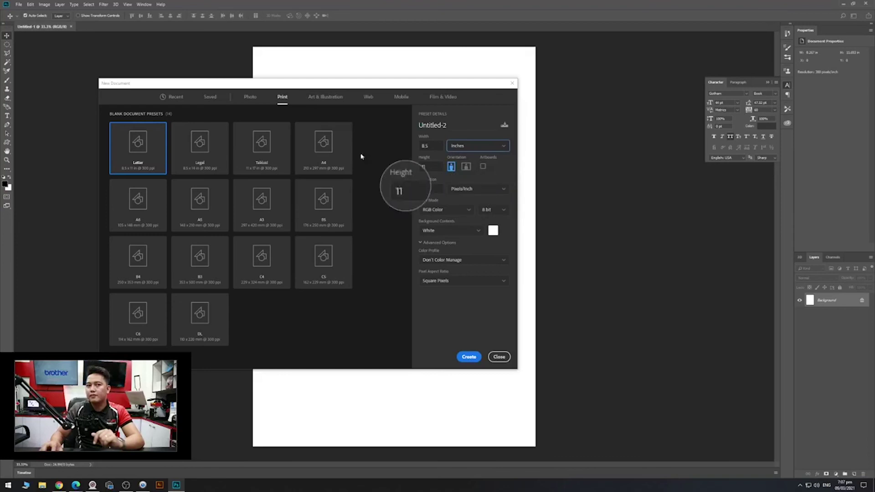
Set the new document's width to 3 inches and its height to 4 inches.
{"action": "double_click", "coordinate": [426, 146]}
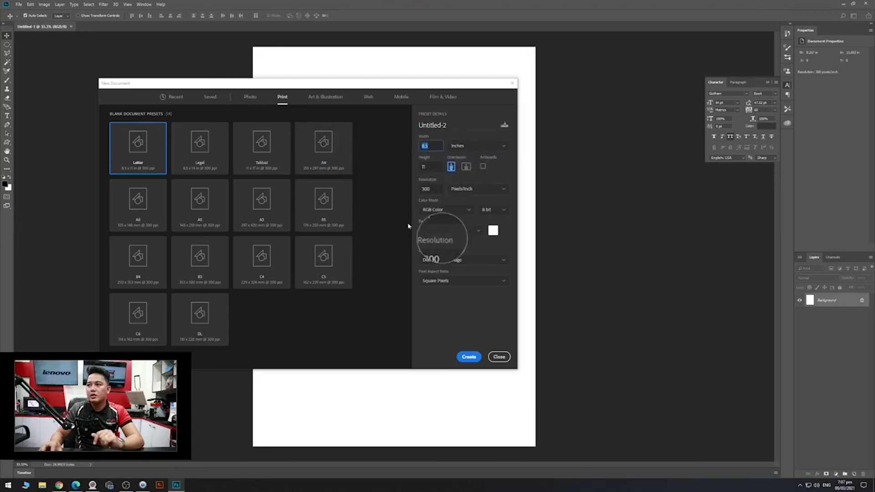
{"action": "type", "text": "3"}
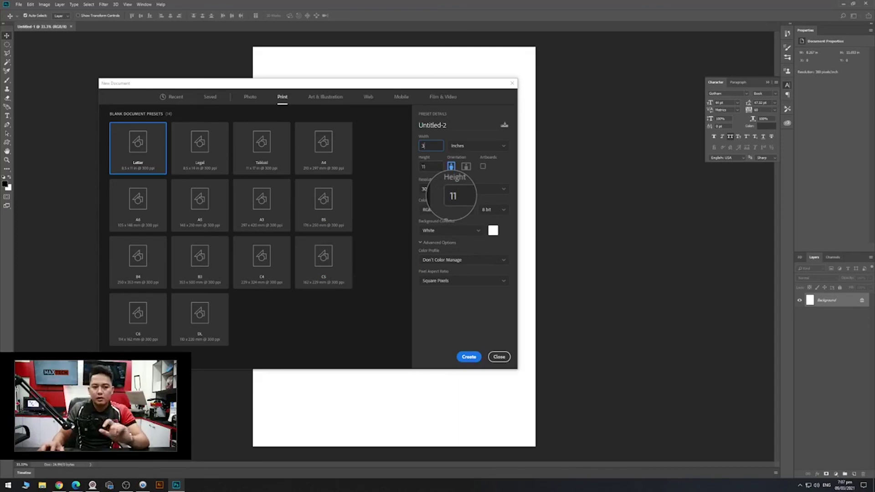
{"action": "left_click", "coordinate": [424, 167]}
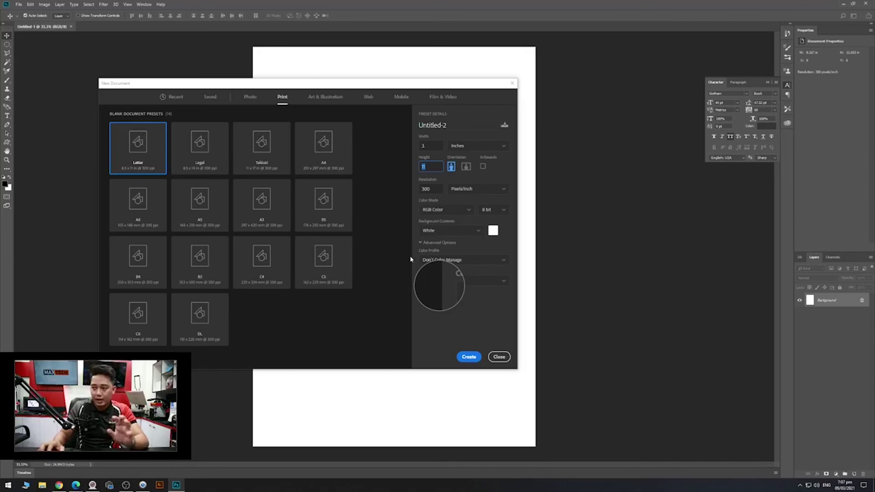
{"action": "type", "text": "4"}
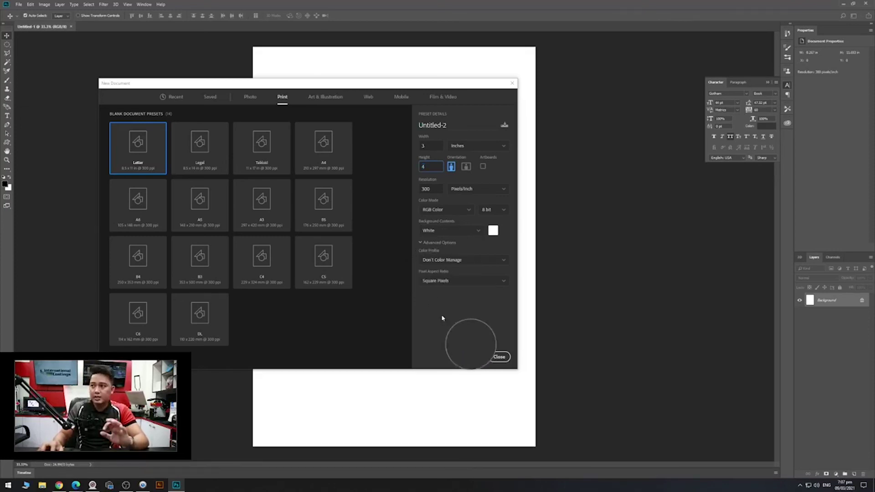
{"action": "key", "text": "Tab"}
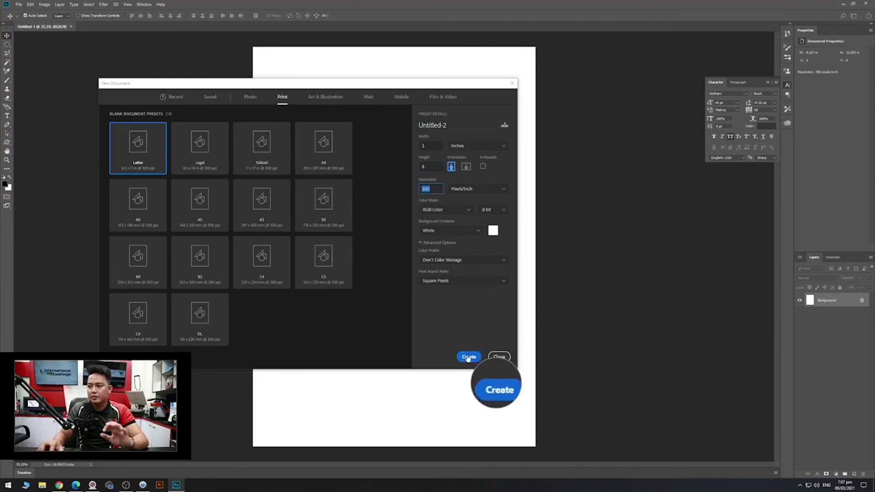
Choose RGB Color as the color mode and create the document.
{"action": "left_click", "coordinate": [452, 218]}
{"action": "left_click", "coordinate": [453, 216]}
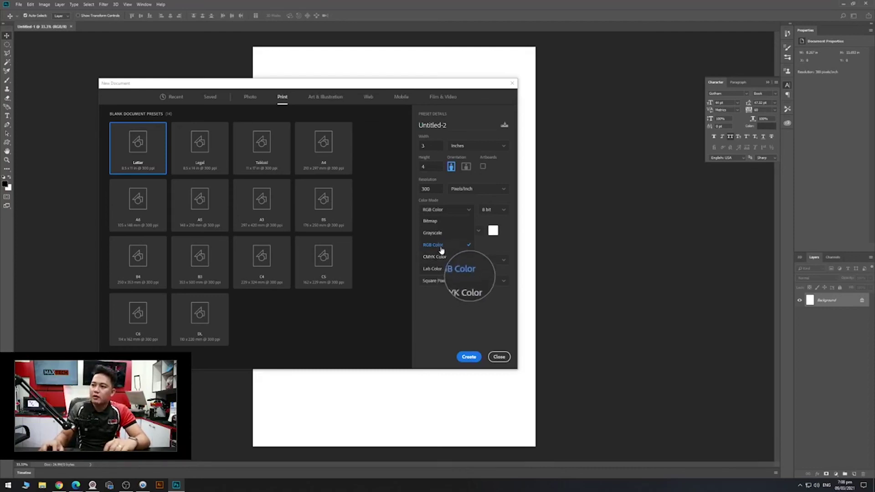
{"action": "left_click", "coordinate": [447, 252]}
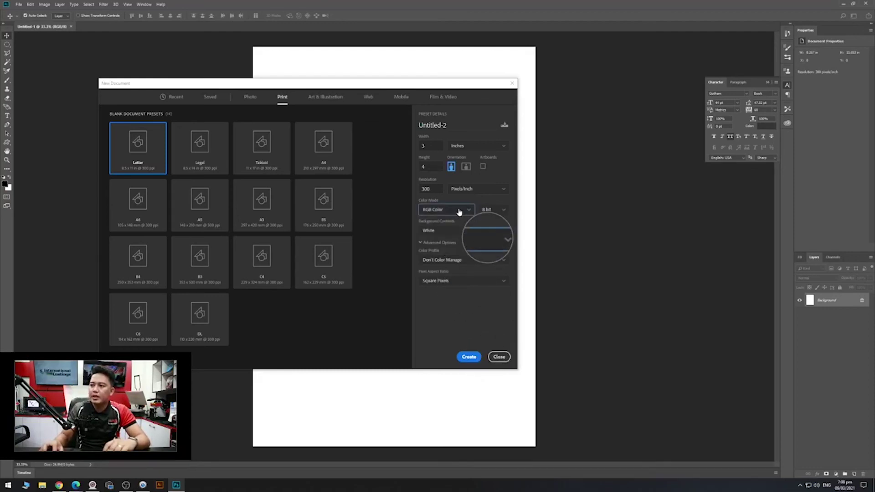
{"action": "left_click", "coordinate": [468, 357]}
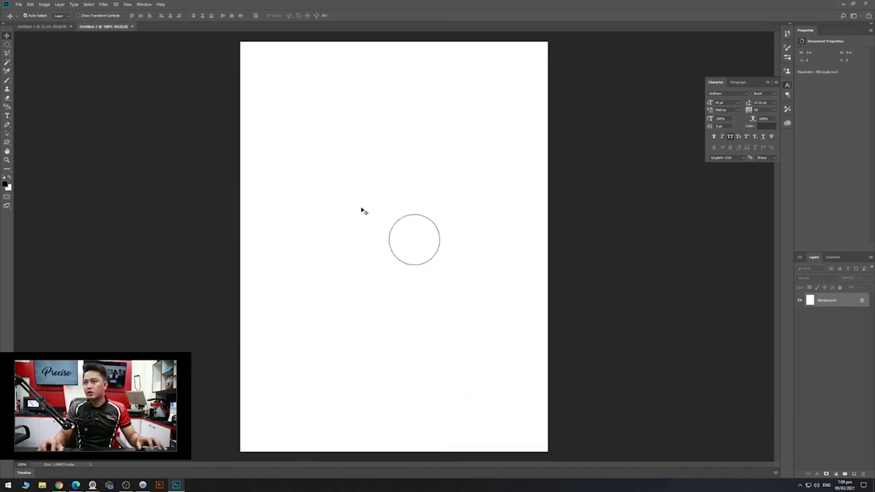
Review the new document's width, height and resolution in Image Size, and close it without changing anything.
{"action": "left_click", "coordinate": [44, 5]}
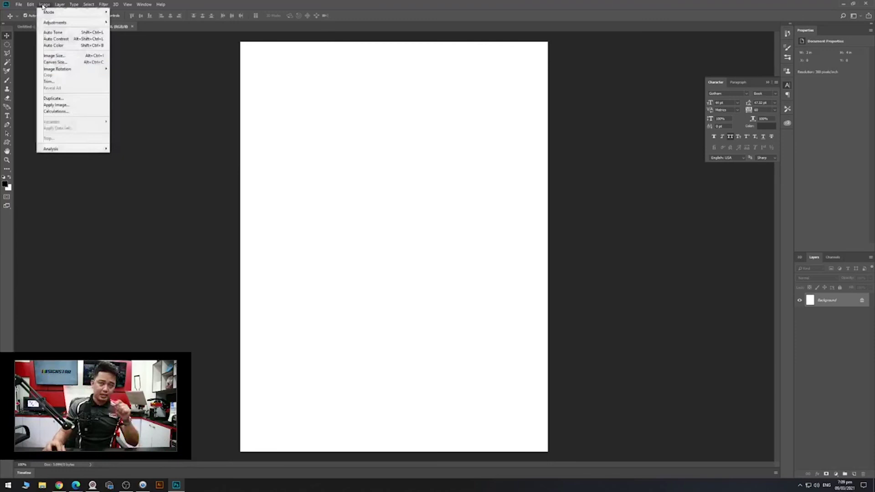
{"action": "left_click", "coordinate": [80, 57]}
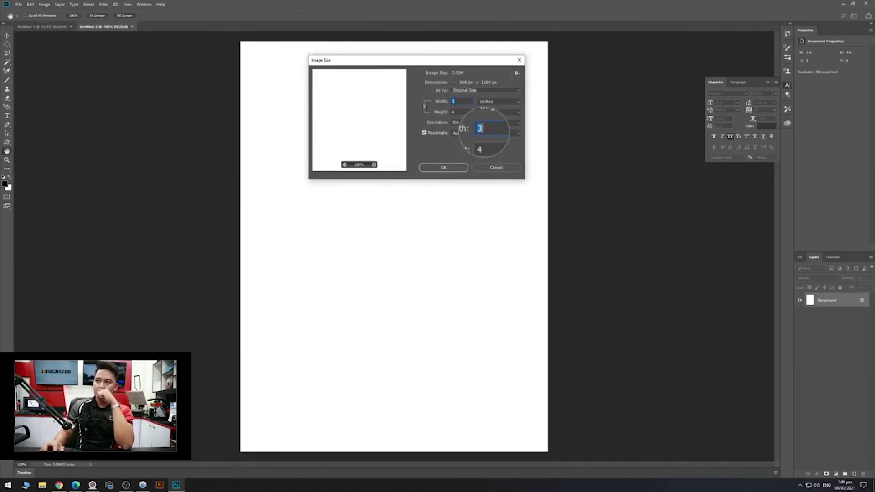
{"action": "key", "text": "Tab"}
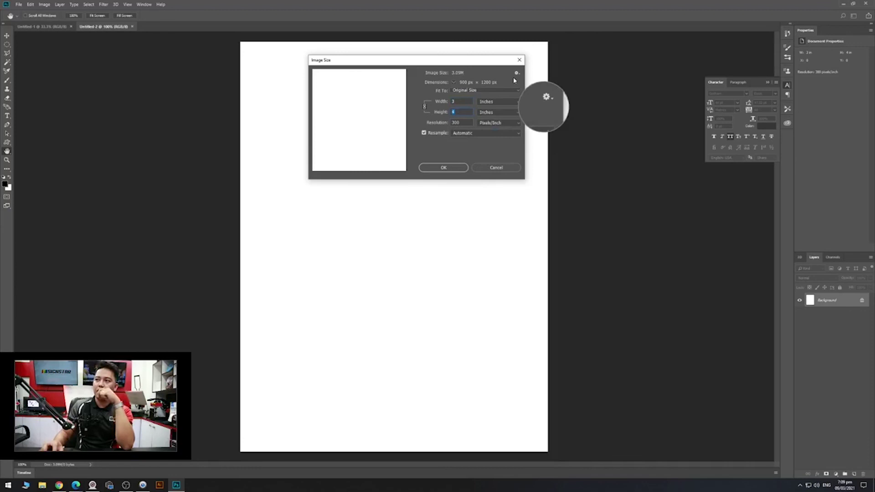
{"action": "left_click", "coordinate": [519, 59]}
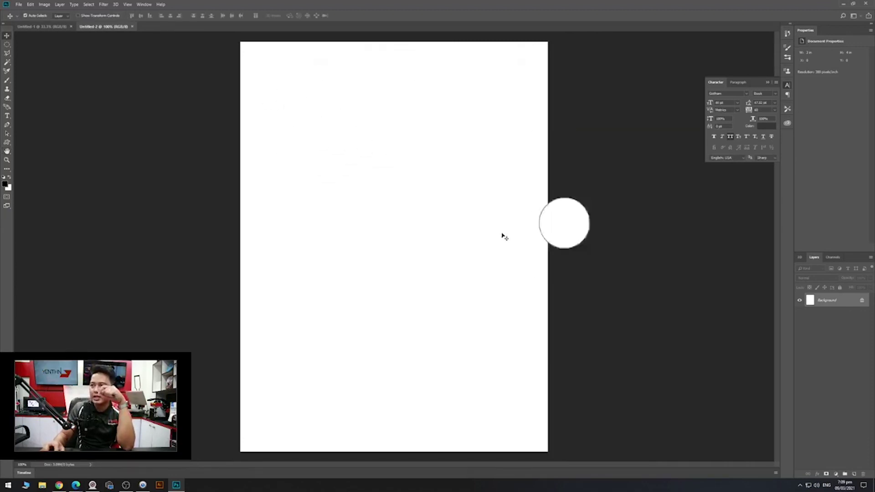
Rotate the blank canvas 90° clockwise.
{"action": "left_click", "coordinate": [44, 4]}
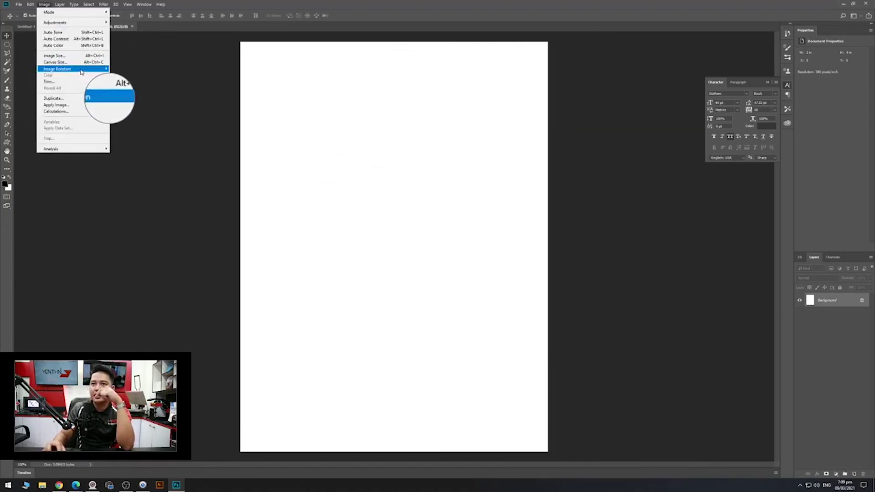
{"action": "mouse_move", "coordinate": [82, 70]}
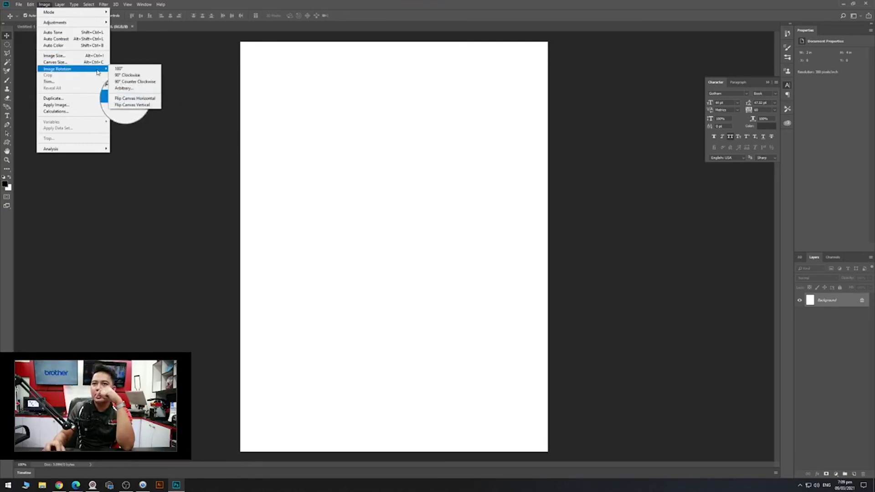
{"action": "left_click", "coordinate": [129, 75]}
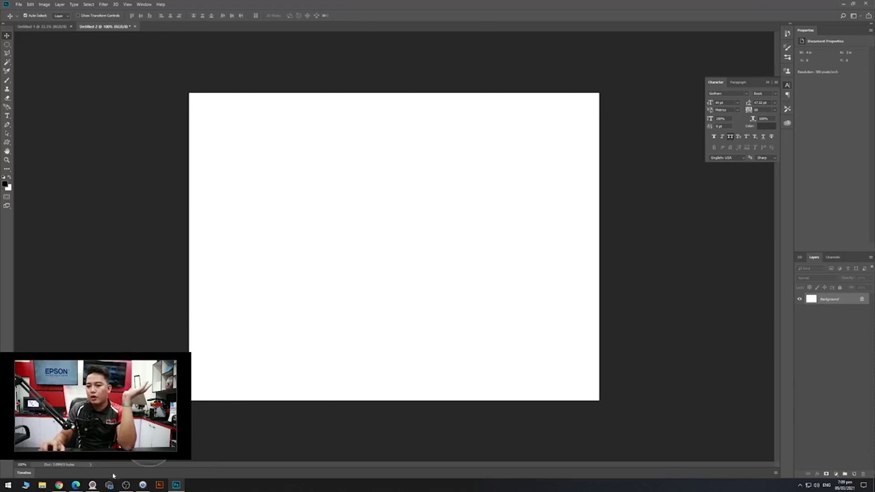
Switch to Google Chrome and open the freepik.com website.
{"action": "mouse_move", "coordinate": [76, 485]}
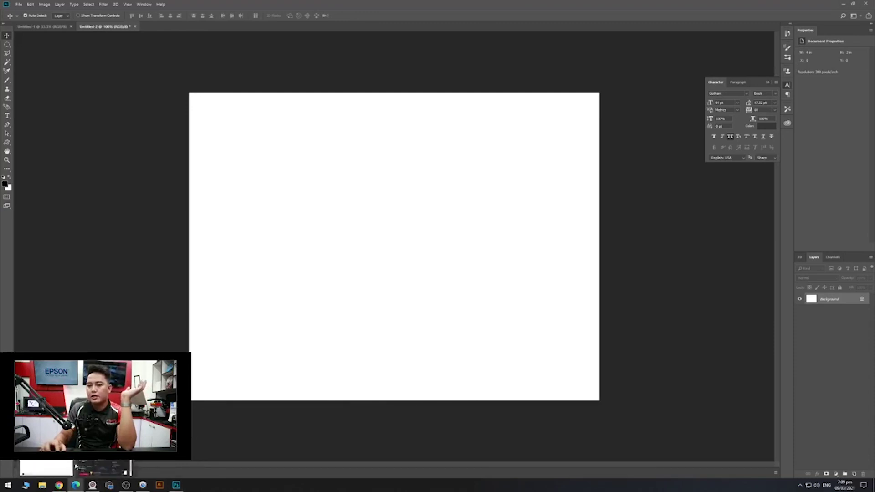
{"action": "left_click", "coordinate": [103, 468]}
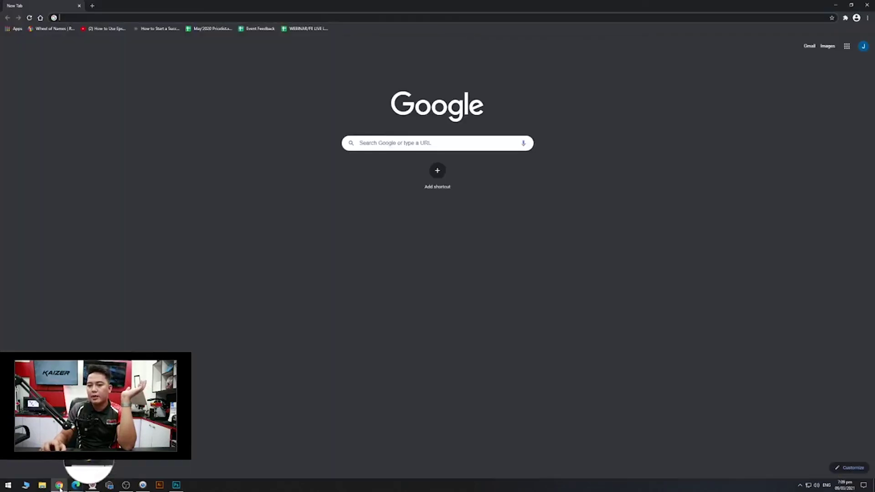
{"action": "left_click", "coordinate": [209, 19]}
{"action": "type", "text": "freepik"}
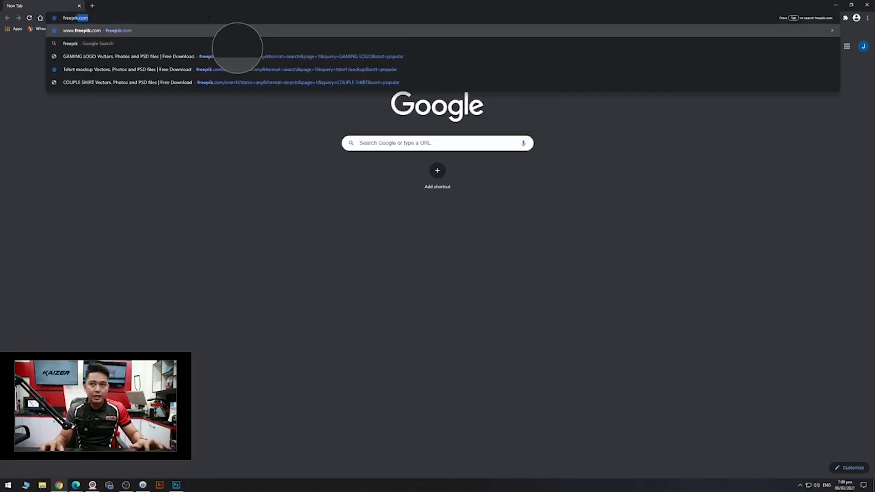
{"action": "key", "text": "Return"}
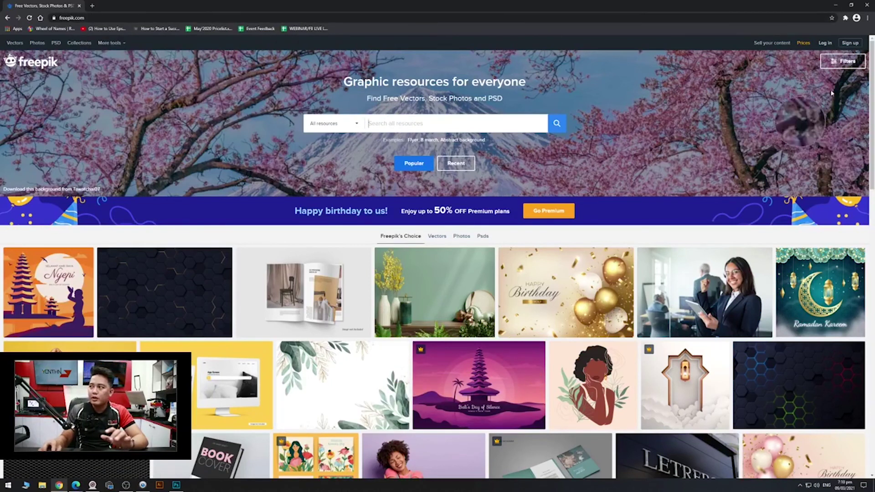
Filter the Freepik resources to the Psd category with the Free license, closing the extra page that opens.
{"action": "left_click", "coordinate": [843, 61]}
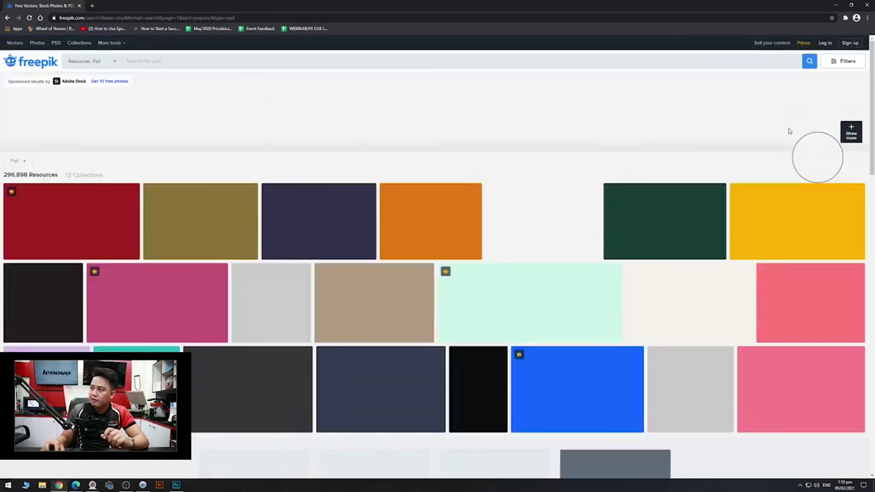
{"action": "left_click", "coordinate": [620, 112]}
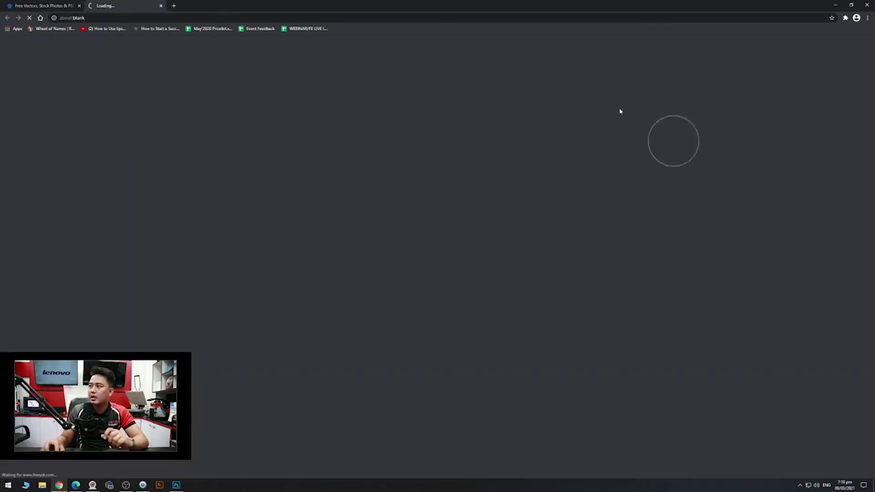
{"action": "left_click", "coordinate": [160, 6]}
{"action": "left_click", "coordinate": [838, 61]}
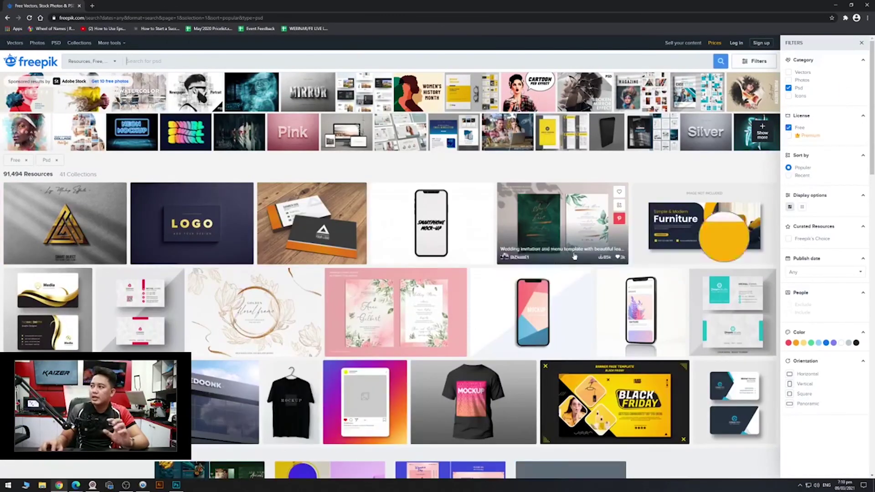
{"action": "left_click", "coordinate": [474, 233]}
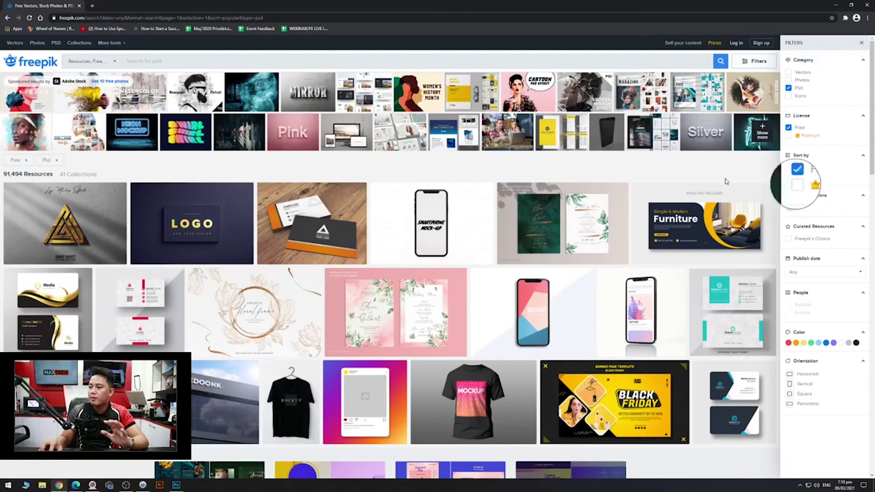
{"action": "left_click", "coordinate": [246, 258]}
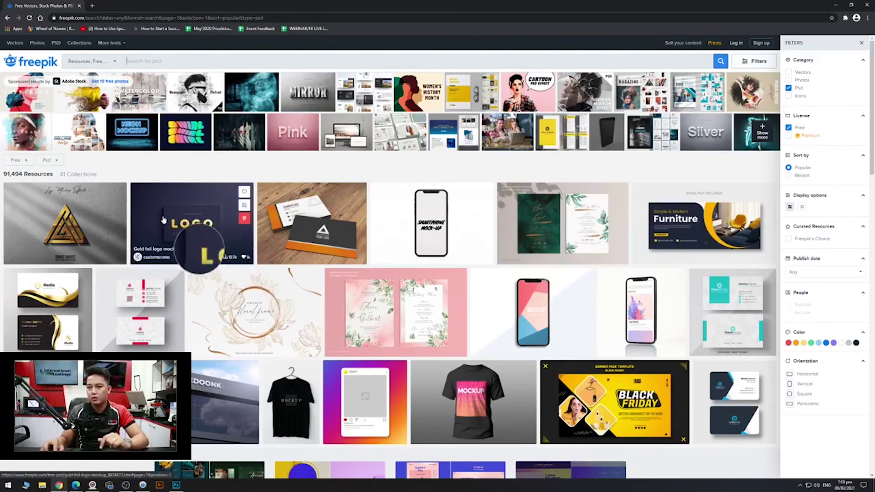
Search the free PSD resources for "retro design".
{"action": "left_click", "coordinate": [179, 61]}
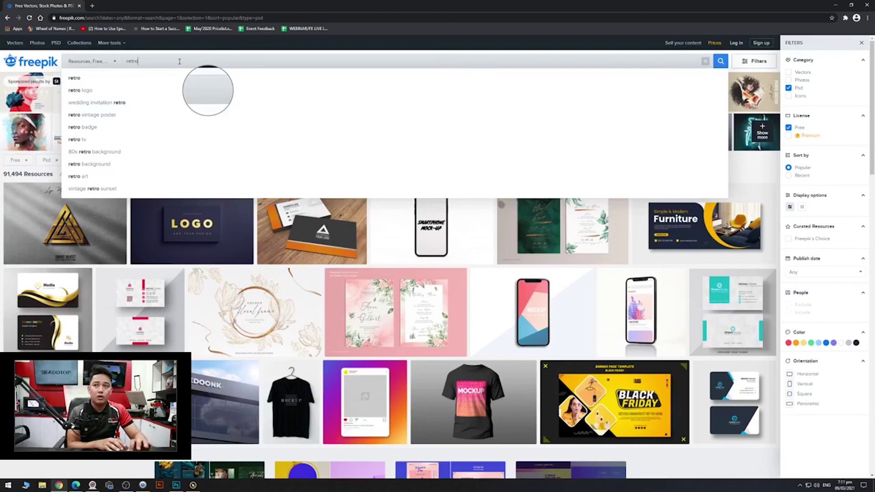
{"action": "key", "text": "Return"}
{"action": "type", "text": "retro design"}
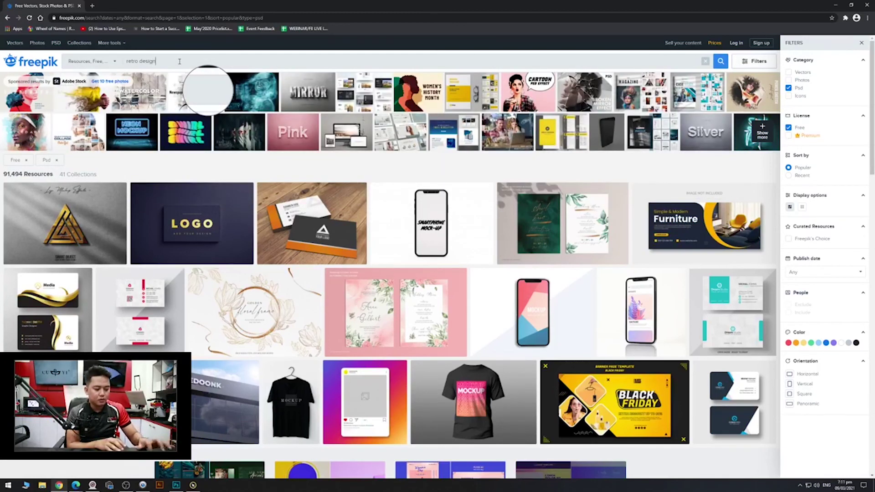
{"action": "key", "text": "Return"}
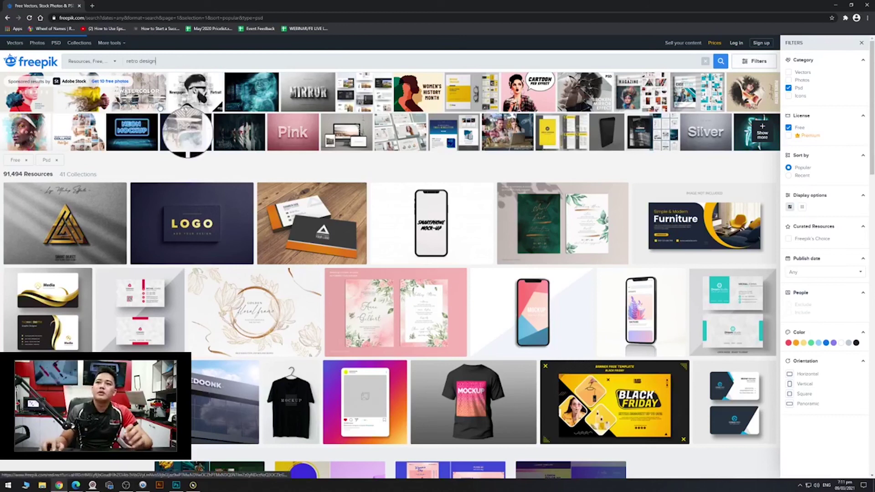
Examine the retro design results on the first and second pages for a usable template, closing the advertising window that opens.
{"action": "scroll", "coordinate": [345, 219], "scroll_direction": "down", "scroll_amount": 5}
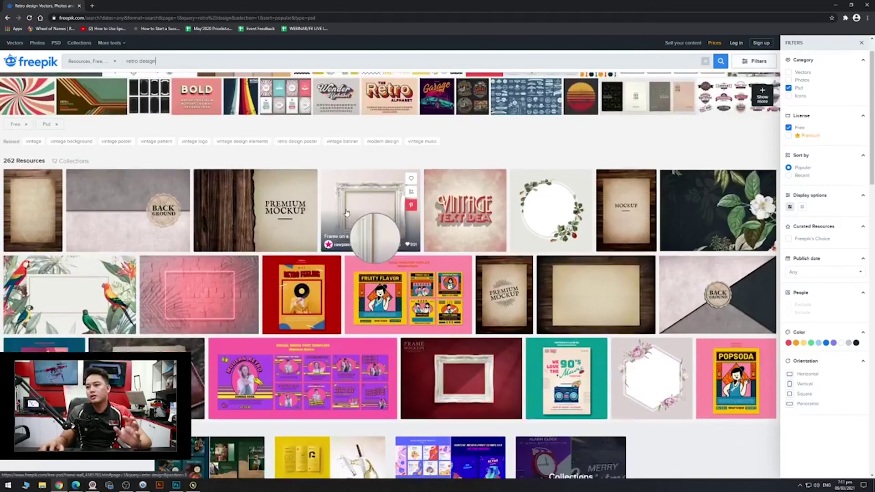
{"action": "scroll", "coordinate": [344, 226], "scroll_direction": "down", "scroll_amount": 2}
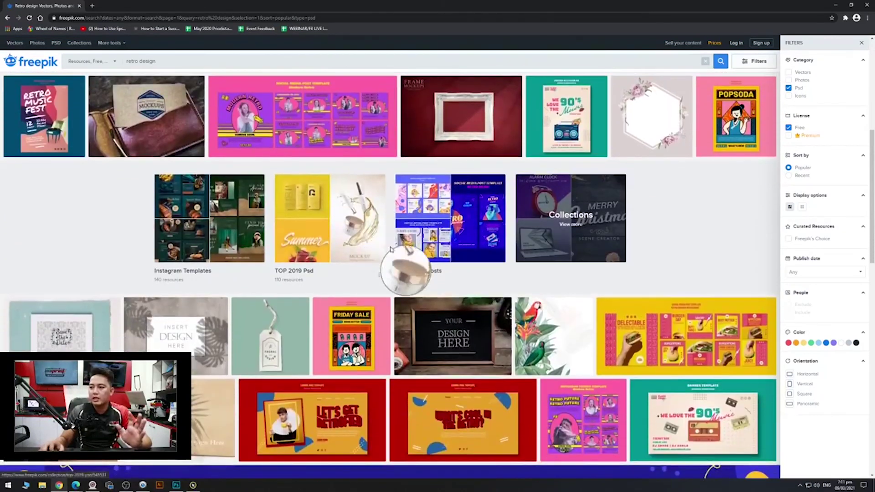
{"action": "scroll", "coordinate": [477, 360], "scroll_direction": "down", "scroll_amount": 3}
{"action": "scroll", "coordinate": [474, 365], "scroll_direction": "down", "scroll_amount": 7}
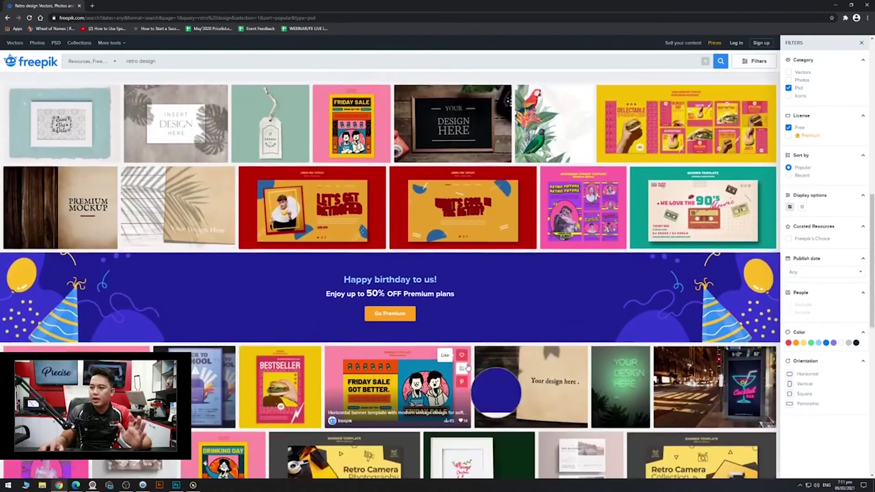
{"action": "scroll", "coordinate": [465, 369], "scroll_direction": "down", "scroll_amount": 5}
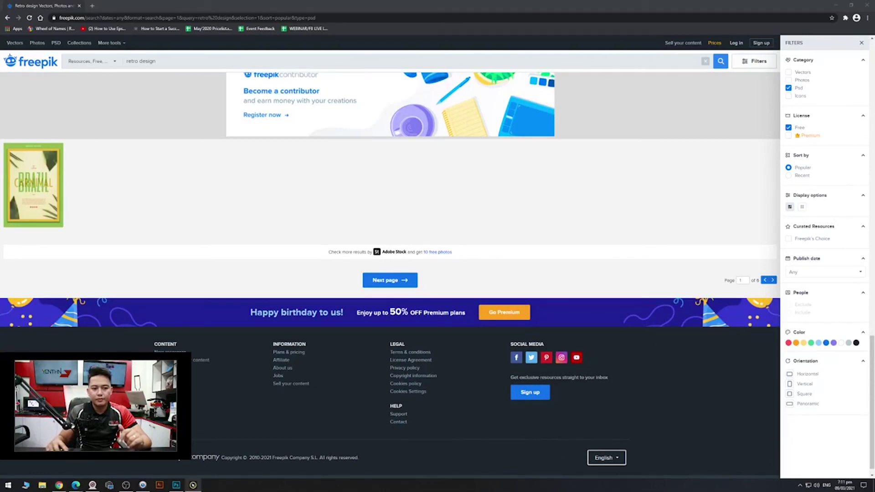
{"action": "scroll", "coordinate": [445, 280], "scroll_direction": "up", "scroll_amount": 2}
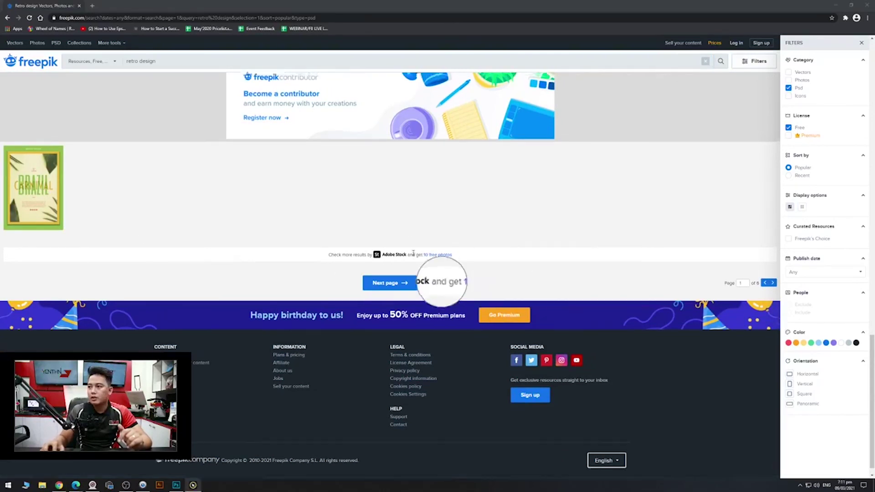
{"action": "left_click", "coordinate": [406, 355]}
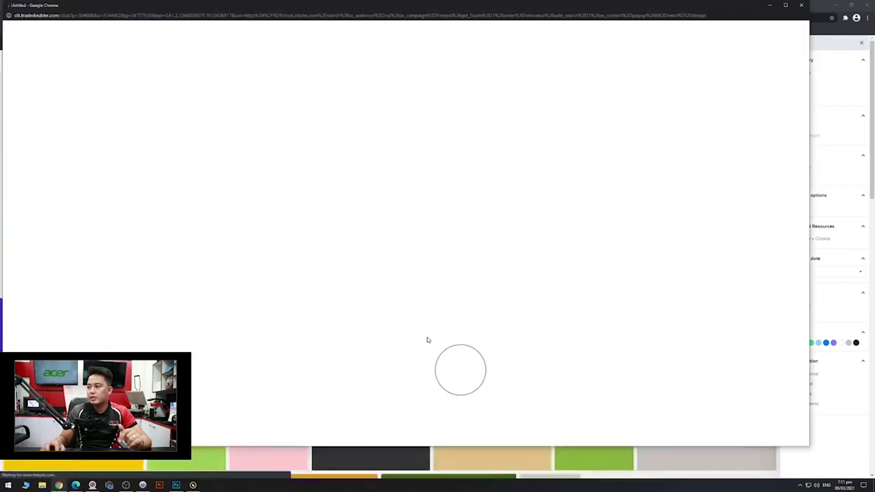
{"action": "left_click", "coordinate": [803, 5]}
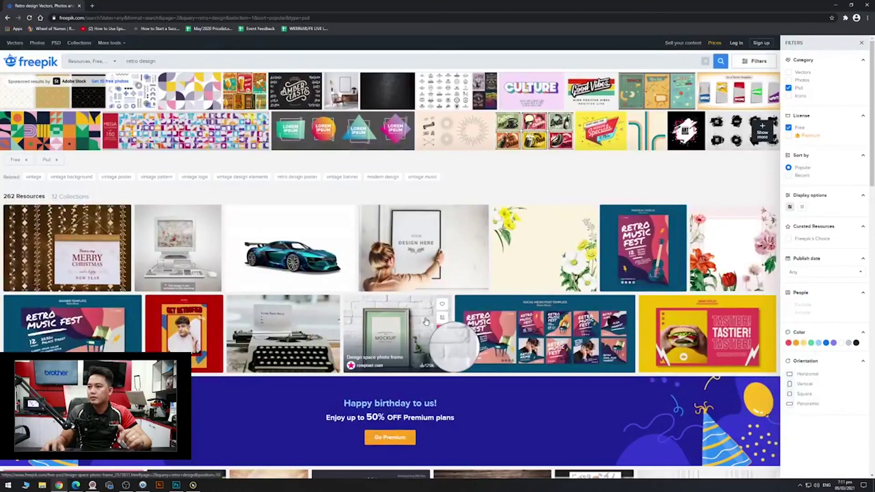
{"action": "scroll", "coordinate": [509, 299], "scroll_direction": "down", "scroll_amount": 8}
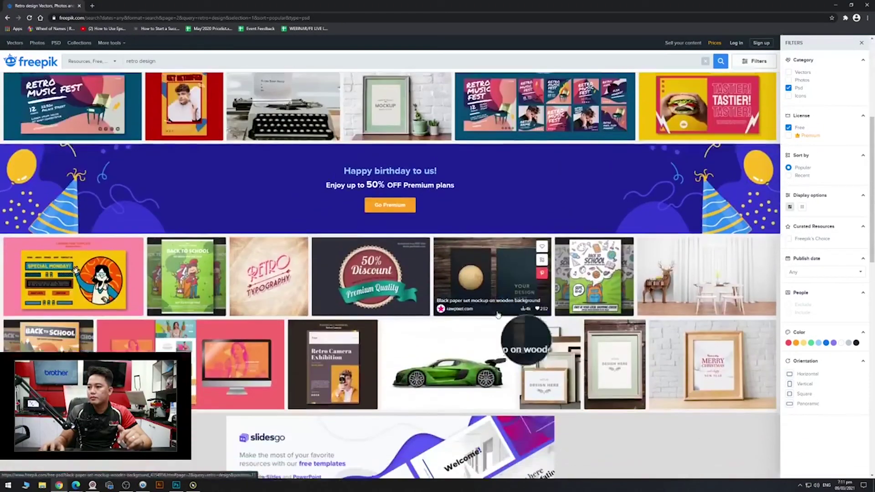
{"action": "scroll", "coordinate": [498, 316], "scroll_direction": "down", "scroll_amount": 8}
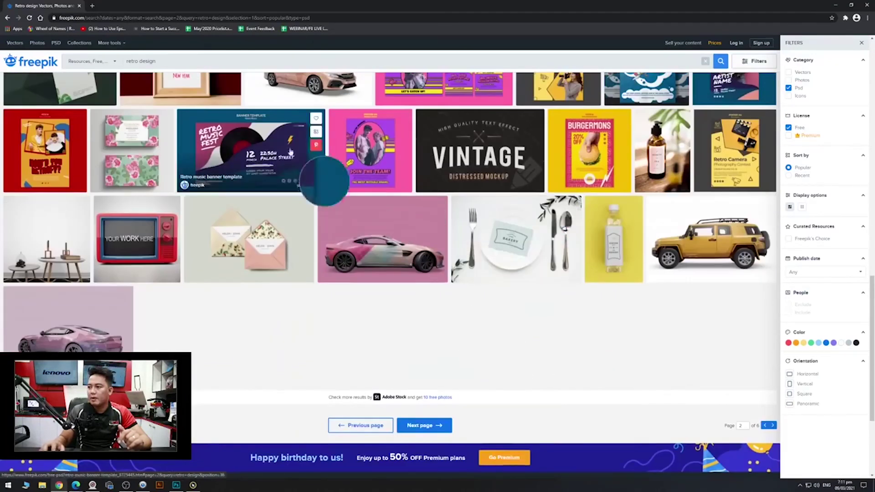
Search the free PSD resources for "retro logo" and look through the first two pages of results.
{"action": "left_click", "coordinate": [177, 64]}
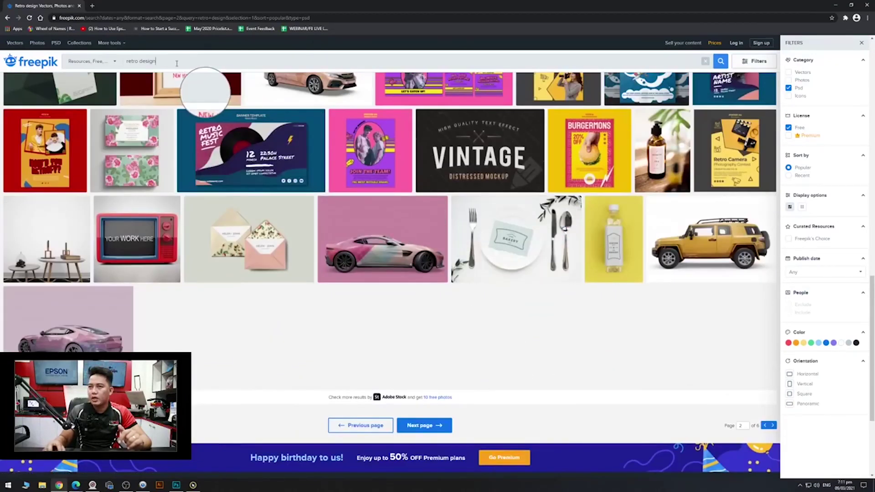
{"action": "type", "text": "logo"}
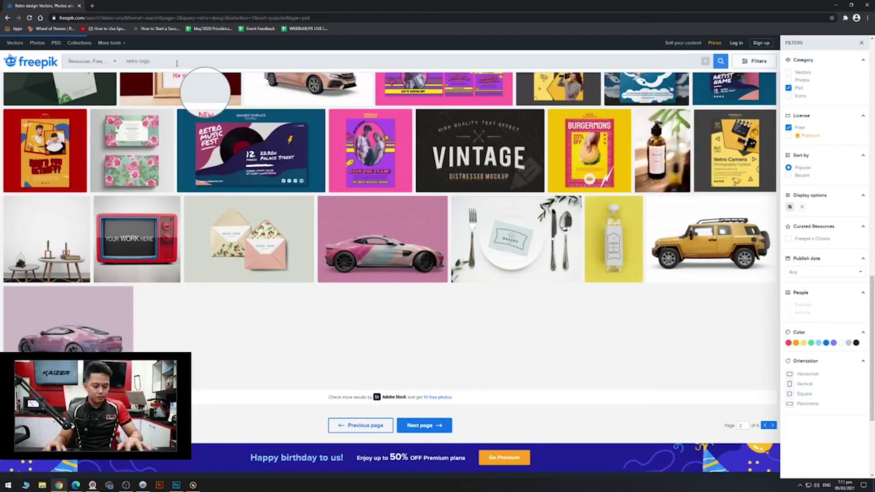
{"action": "key", "text": "Return"}
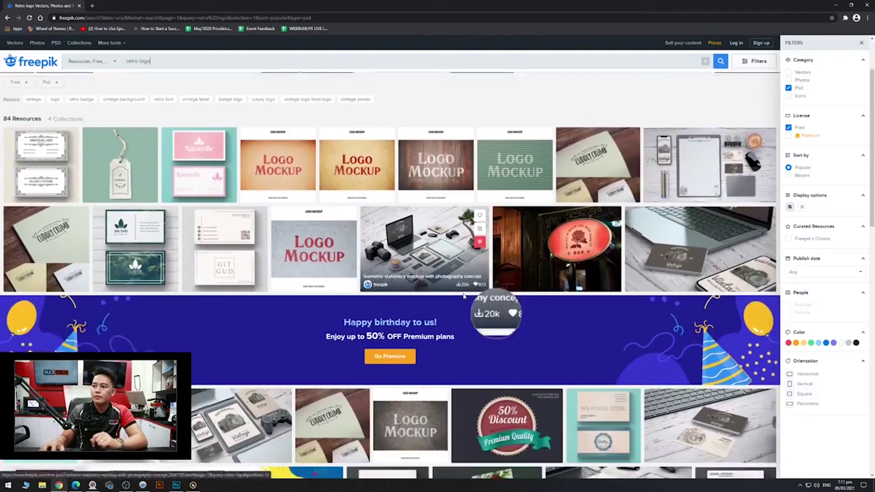
{"action": "scroll", "coordinate": [467, 288], "scroll_direction": "down", "scroll_amount": 15}
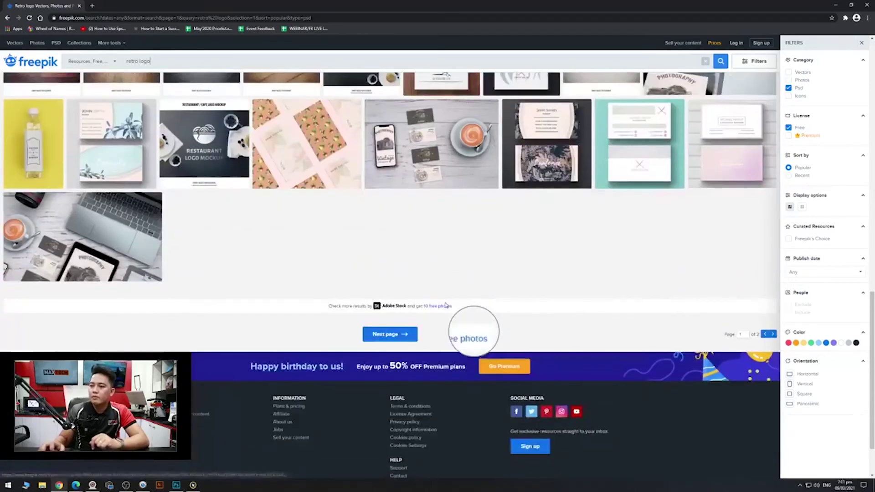
{"action": "scroll", "coordinate": [442, 296], "scroll_direction": "down", "scroll_amount": 2}
{"action": "left_click", "coordinate": [397, 269]}
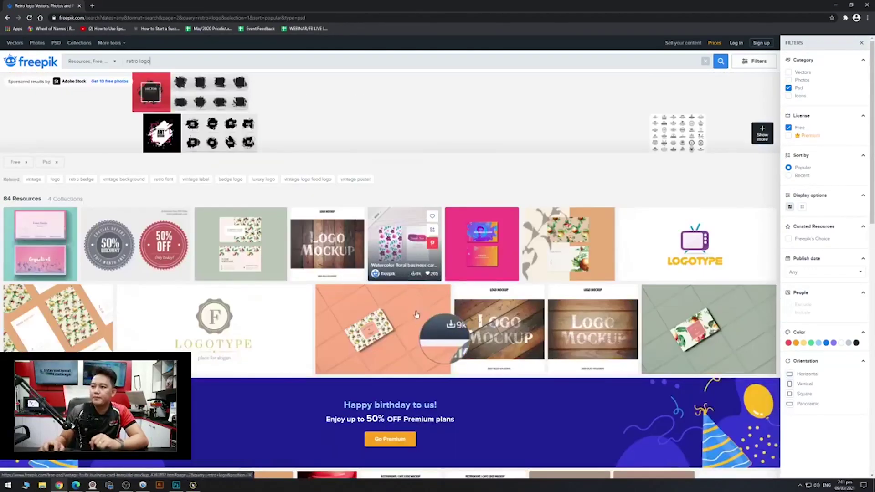
{"action": "scroll", "coordinate": [416, 314], "scroll_direction": "down", "scroll_amount": 8}
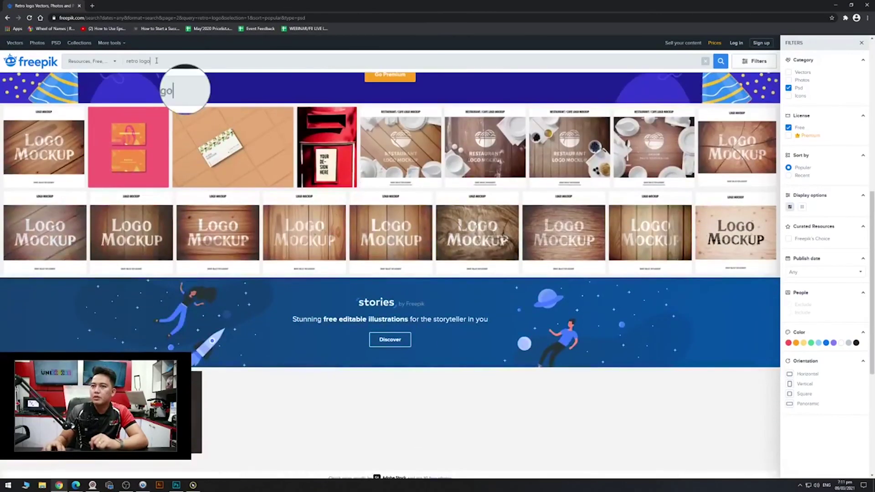
Search the free PSD resources for "muscle car" and for "muscle", and look through the results.
{"action": "type", "text": "muscle car"}
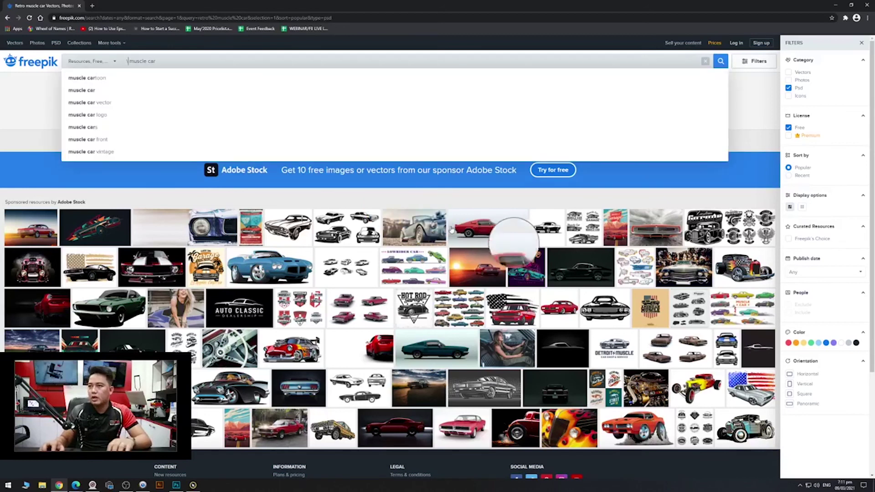
{"action": "key", "text": "Return"}
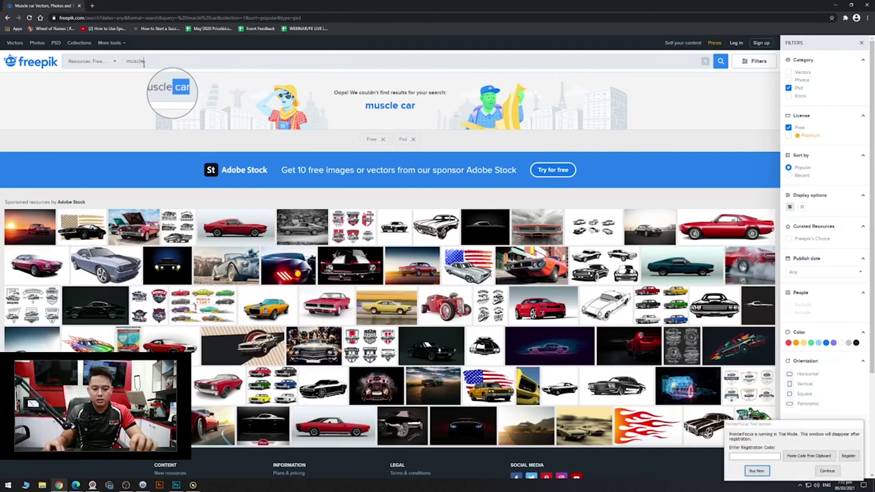
{"action": "key", "text": "Return"}
{"action": "scroll", "coordinate": [440, 313], "scroll_direction": "down", "scroll_amount": 5}
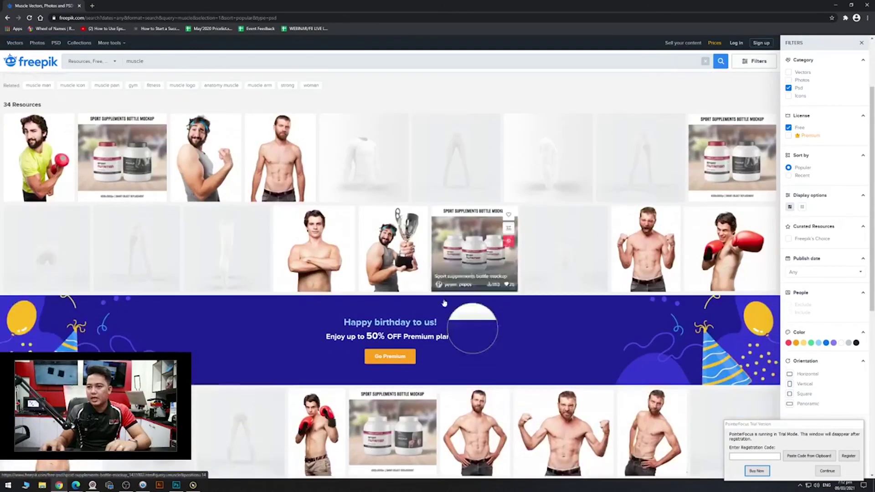
{"action": "scroll", "coordinate": [440, 313], "scroll_direction": "down", "scroll_amount": 5}
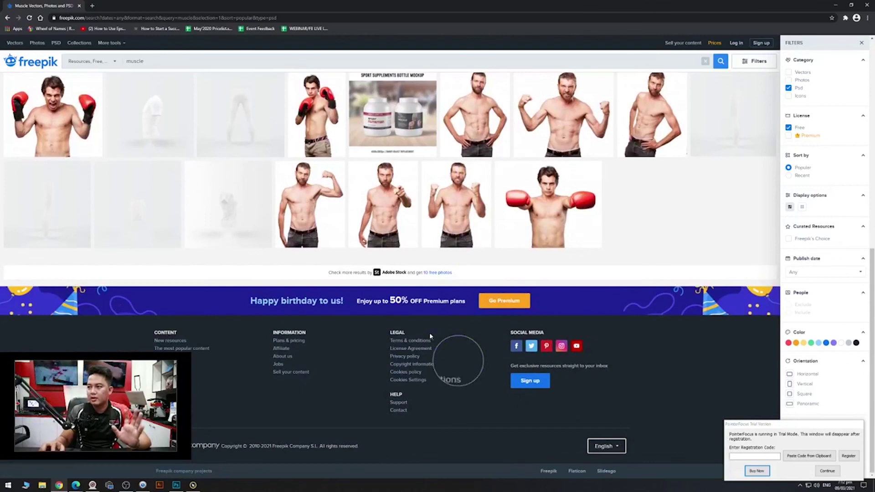
{"action": "scroll", "coordinate": [513, 343], "scroll_direction": "up", "scroll_amount": 8}
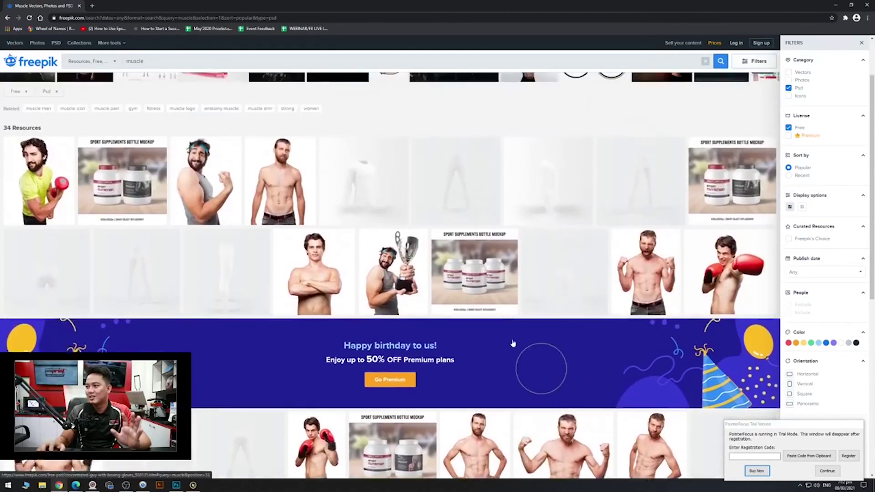
{"action": "scroll", "coordinate": [513, 343], "scroll_direction": "up", "scroll_amount": 3}
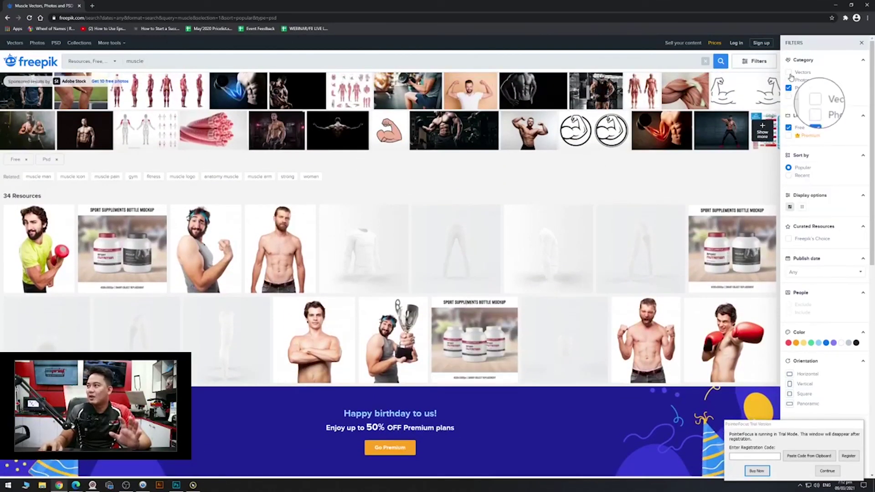
Set the category filter to Vectors instead of Psd and look through the free muscle vectors.
{"action": "left_click", "coordinate": [789, 89]}
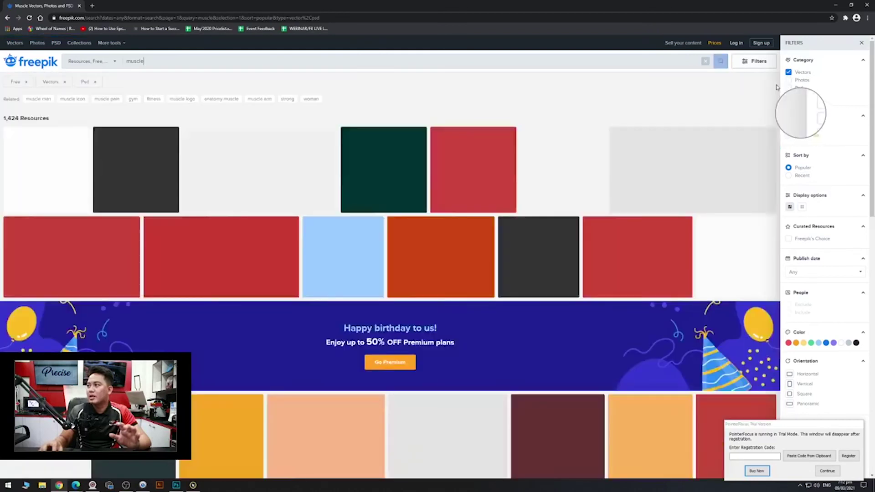
{"action": "scroll", "coordinate": [370, 331], "scroll_direction": "down", "scroll_amount": 5}
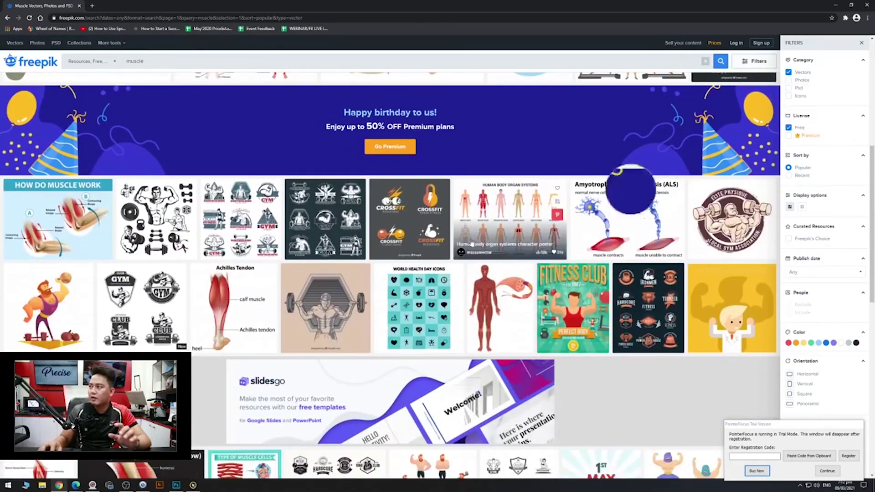
{"action": "scroll", "coordinate": [469, 274], "scroll_direction": "down", "scroll_amount": 5}
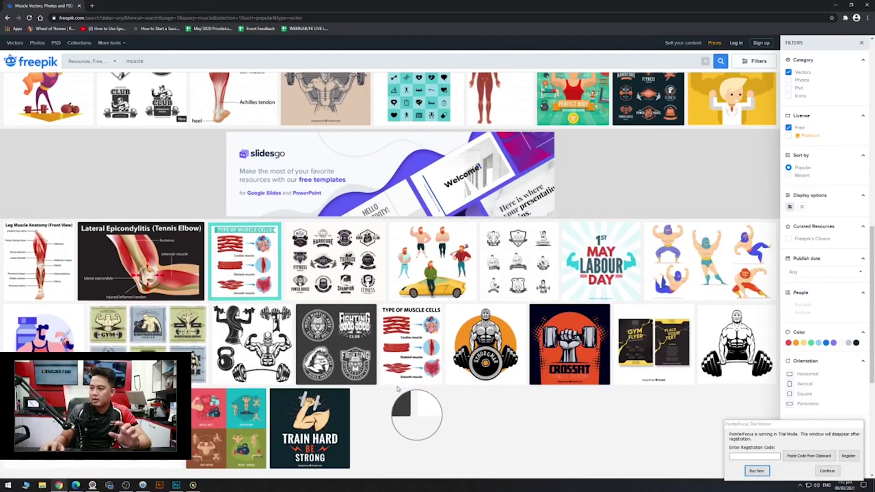
Preview the orange Crossfit lifting weight background vector and its related designs, and close the preview.
{"action": "left_click", "coordinate": [564, 353]}
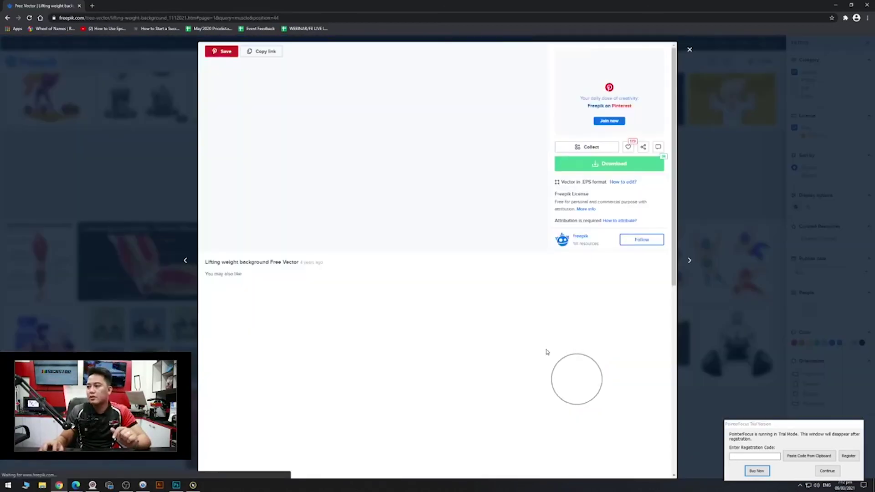
{"action": "scroll", "coordinate": [461, 292], "scroll_direction": "down", "scroll_amount": 4}
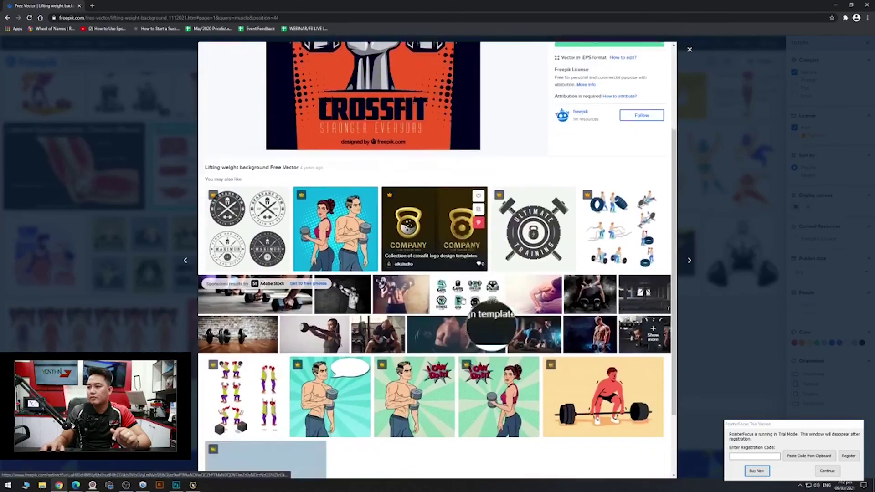
{"action": "scroll", "coordinate": [454, 318], "scroll_direction": "up", "scroll_amount": 2}
{"action": "scroll", "coordinate": [454, 318], "scroll_direction": "up", "scroll_amount": 3}
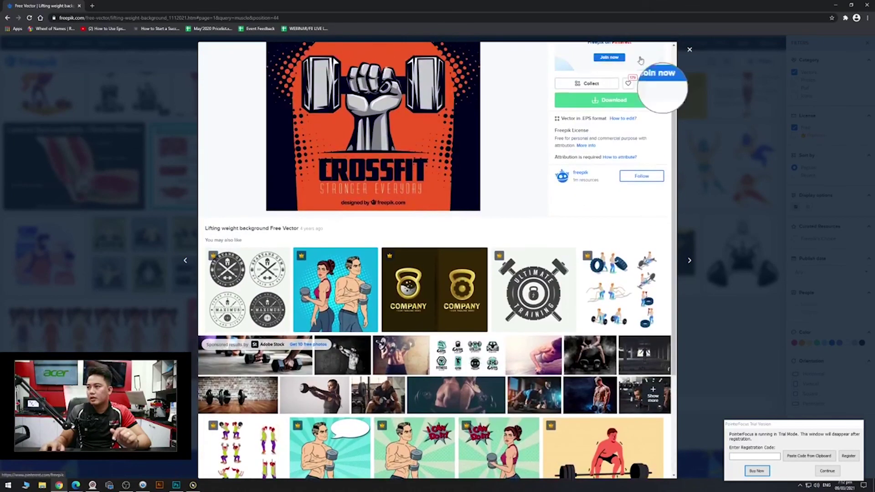
{"action": "left_click", "coordinate": [717, 78]}
Look through the second page of free muscle vector results.
{"action": "scroll", "coordinate": [341, 305], "scroll_direction": "down", "scroll_amount": 3}
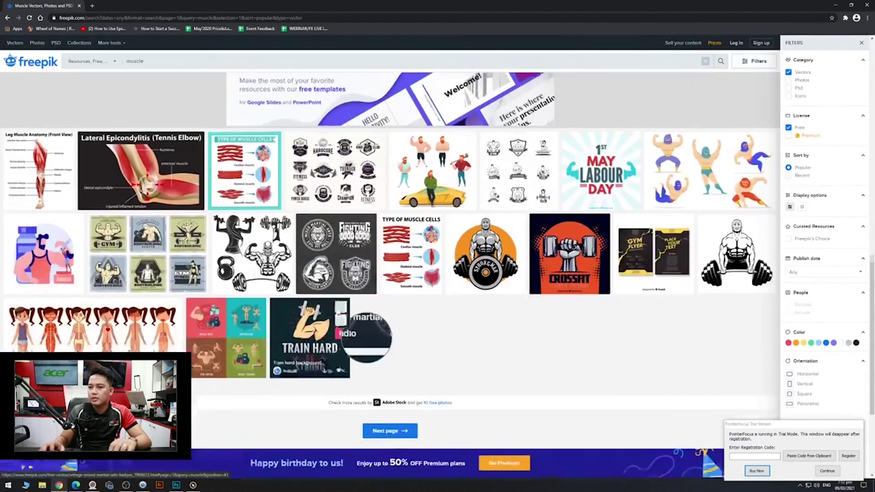
{"action": "left_click", "coordinate": [390, 380]}
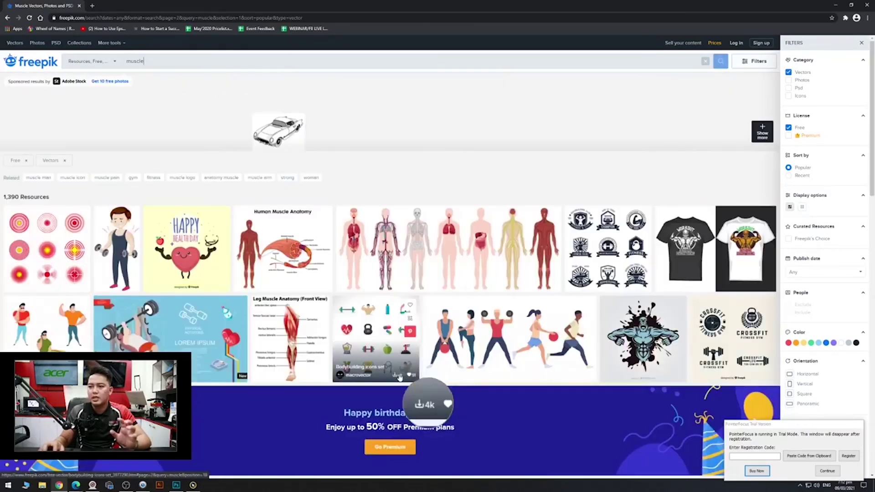
{"action": "scroll", "coordinate": [387, 299], "scroll_direction": "down", "scroll_amount": 4}
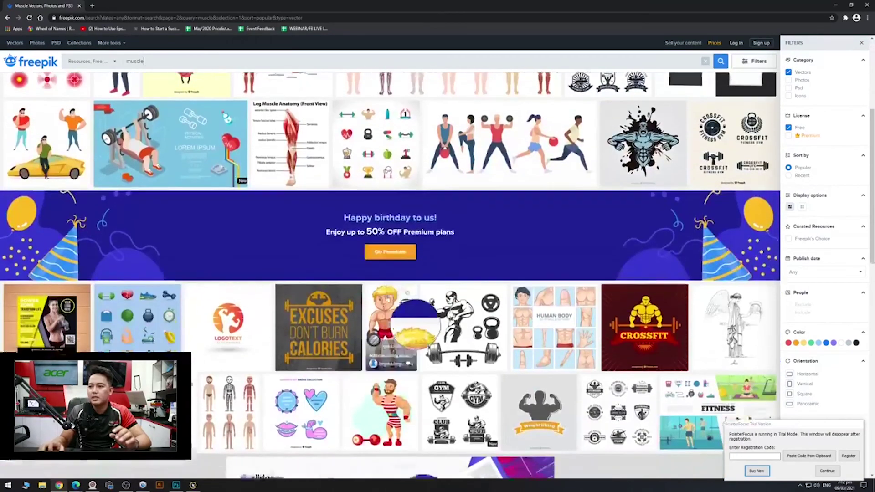
Search the free vector resources for "muscle car".
{"action": "left_click", "coordinate": [199, 61]}
{"action": "type", "text": "car"}
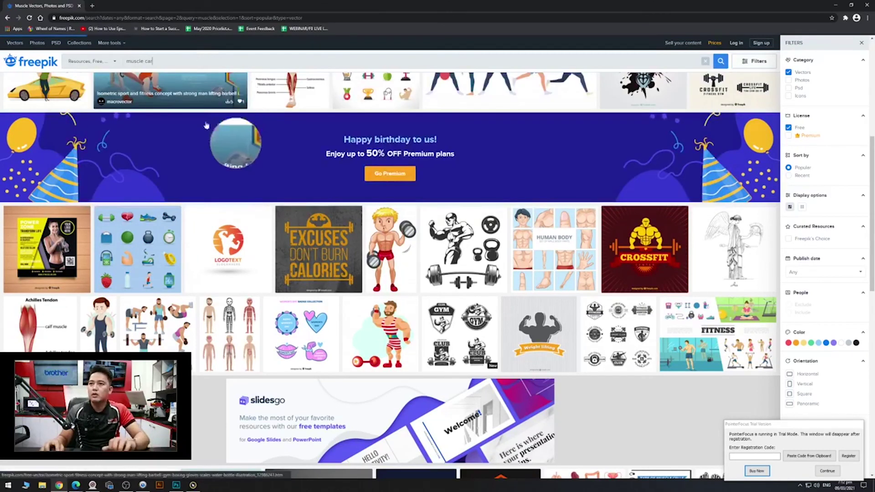
{"action": "key", "text": "Return"}
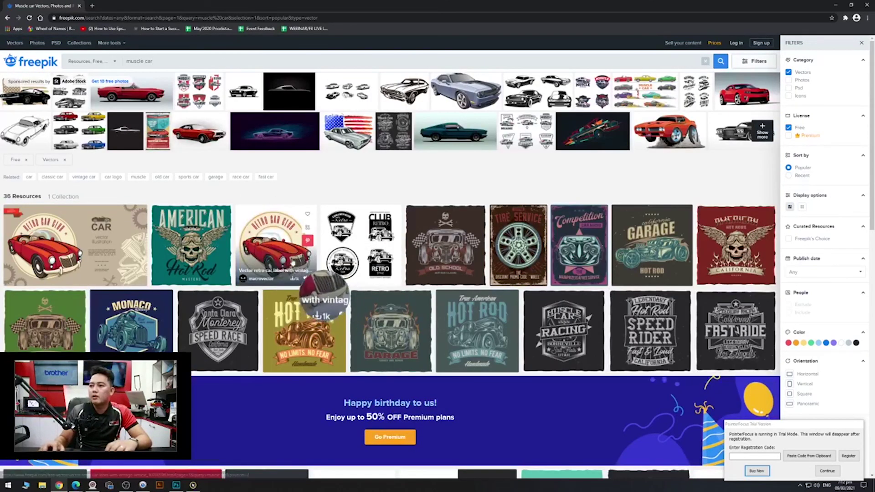
Preview the Retro Car Club label vector, close it, and look through the other muscle car vectors for a suitable design.
{"action": "left_click", "coordinate": [287, 254]}
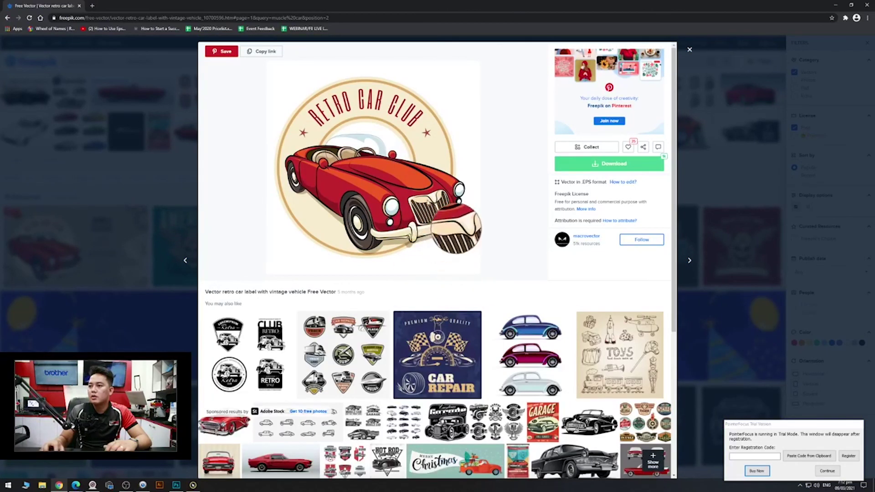
{"action": "scroll", "coordinate": [456, 223], "scroll_direction": "down", "scroll_amount": 5}
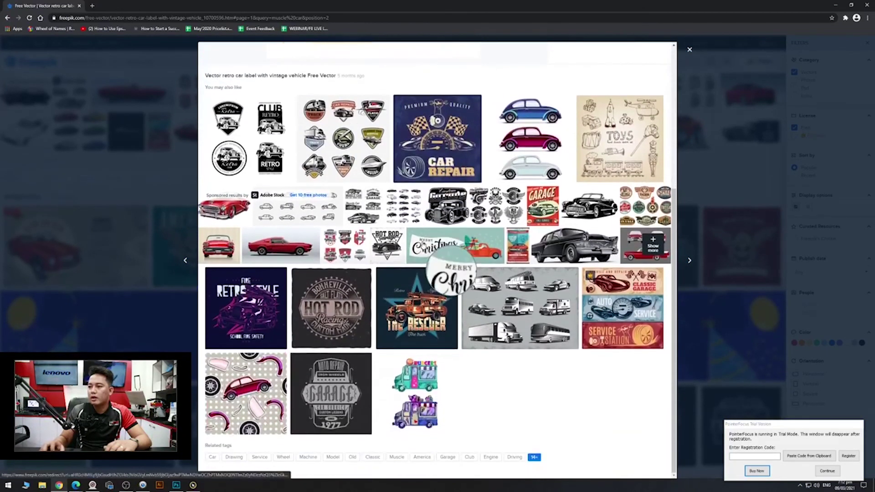
{"action": "left_click", "coordinate": [690, 51]}
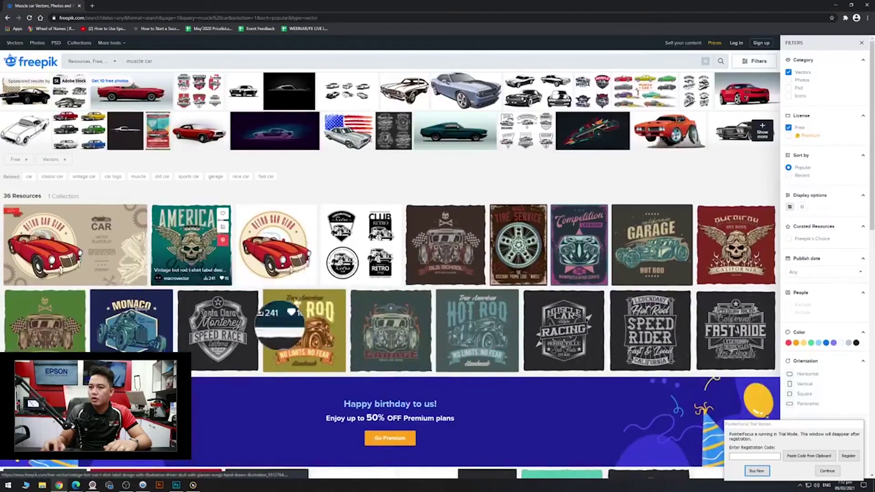
{"action": "scroll", "coordinate": [346, 314], "scroll_direction": "down", "scroll_amount": 3}
{"action": "scroll", "coordinate": [392, 301], "scroll_direction": "down", "scroll_amount": 4}
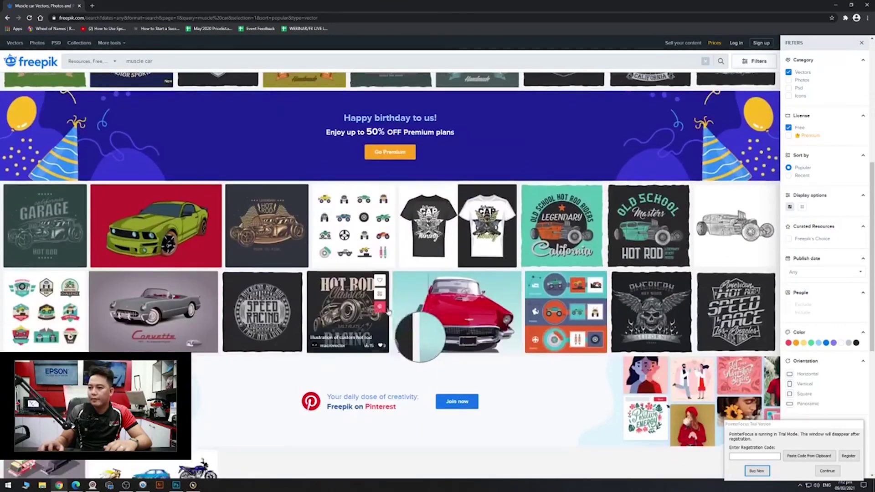
{"action": "scroll", "coordinate": [304, 264], "scroll_direction": "up", "scroll_amount": 2}
{"action": "scroll", "coordinate": [303, 263], "scroll_direction": "up", "scroll_amount": 2}
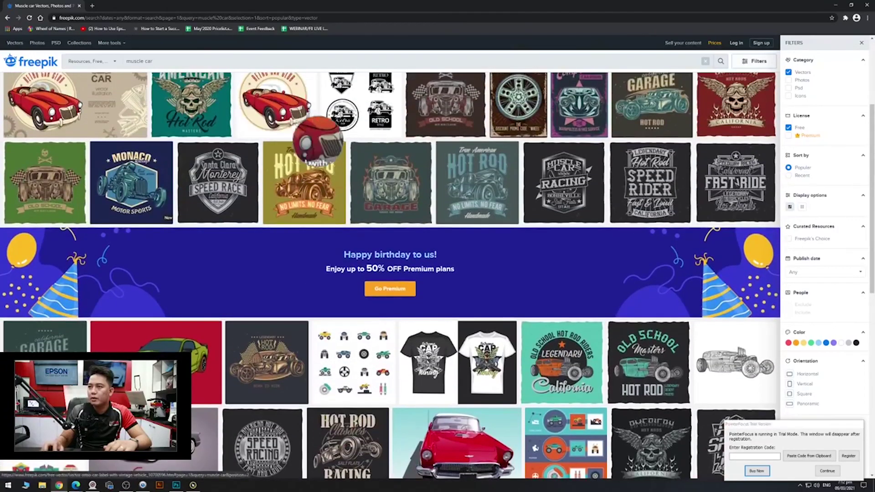
{"action": "scroll", "coordinate": [386, 361], "scroll_direction": "down", "scroll_amount": 4}
{"action": "scroll", "coordinate": [386, 362], "scroll_direction": "up", "scroll_amount": 6}
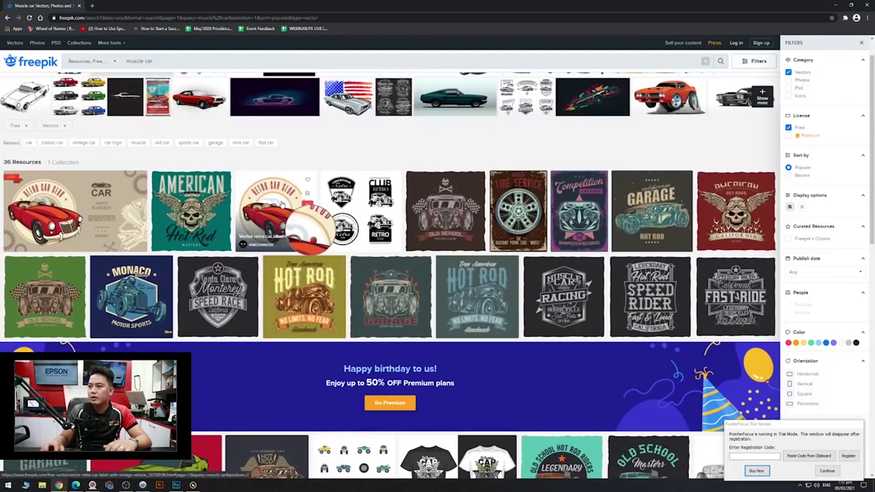
Open the Retro Car Club label vector and download it with the free, attribution-required option.
{"action": "left_click", "coordinate": [284, 205]}
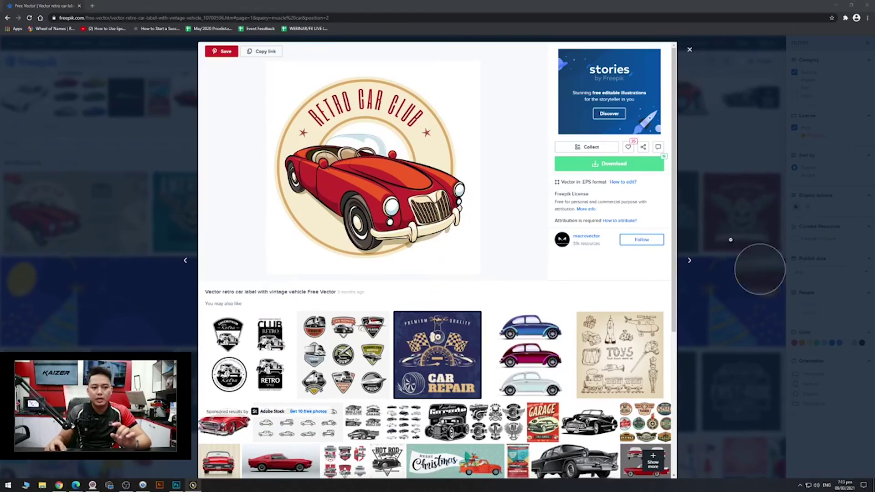
{"action": "left_click", "coordinate": [618, 168]}
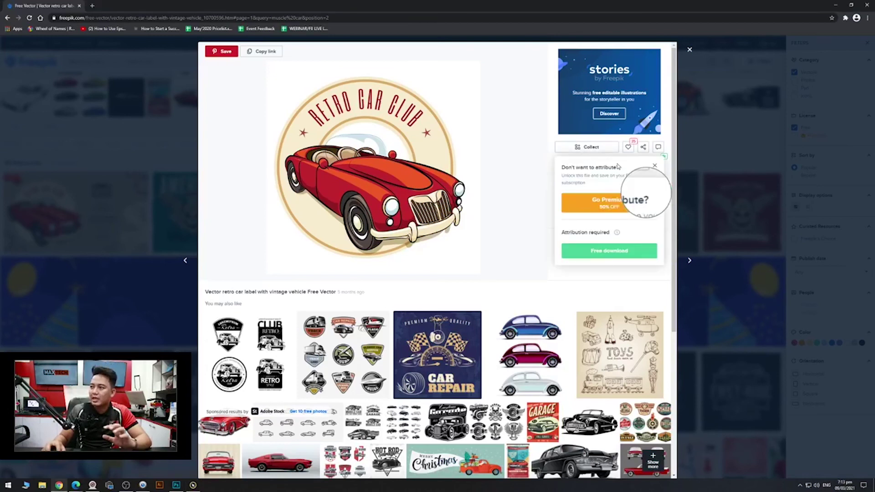
{"action": "left_click", "coordinate": [595, 255]}
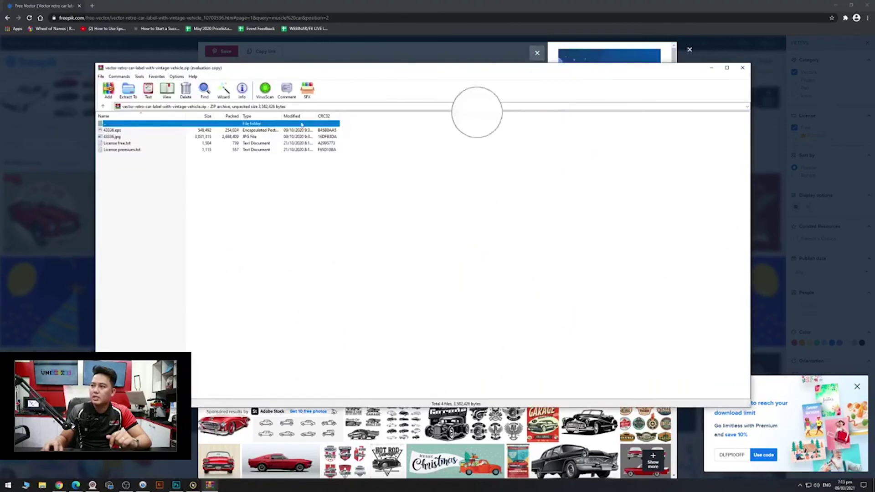
Select the EPS file in the downloaded archive, dismiss the WinRAR purchase notice and minimize the archive window.
{"action": "left_click", "coordinate": [128, 131]}
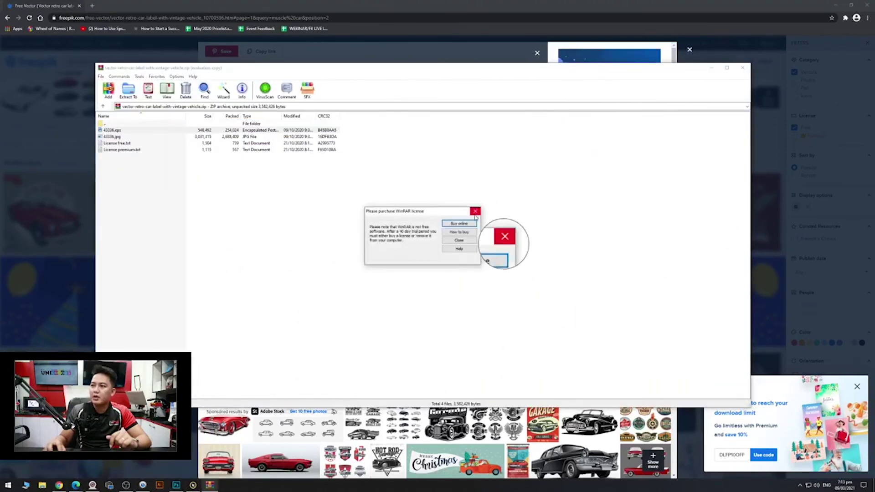
{"action": "left_click", "coordinate": [471, 209]}
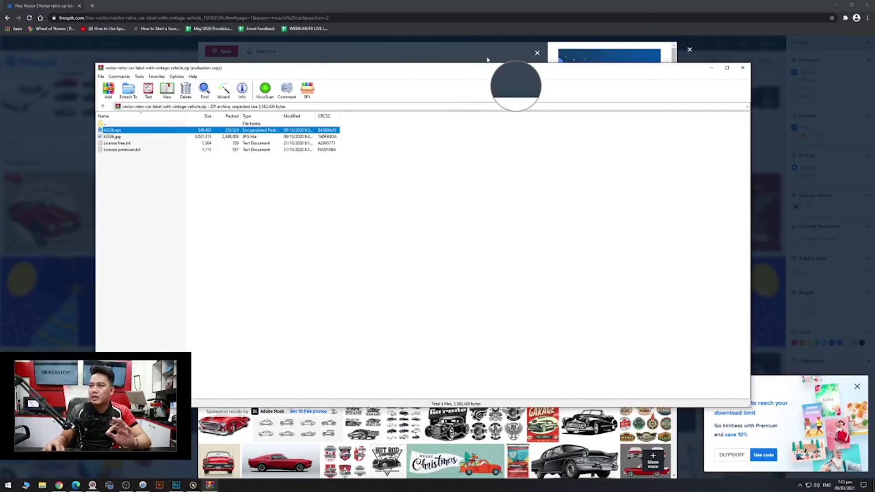
{"action": "left_click", "coordinate": [712, 68]}
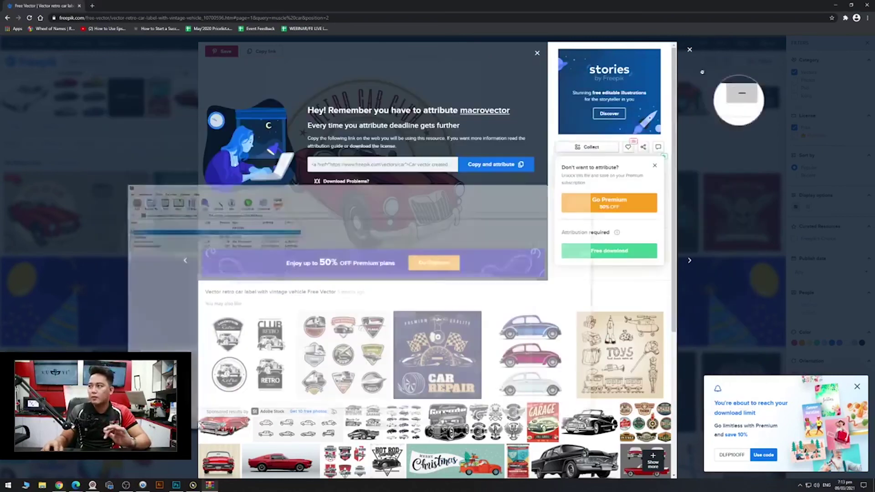
Dismiss the attribution reminder, copy the Retro Car Club preview image and paste it into the blank document in Photoshop.
{"action": "left_click", "coordinate": [538, 53]}
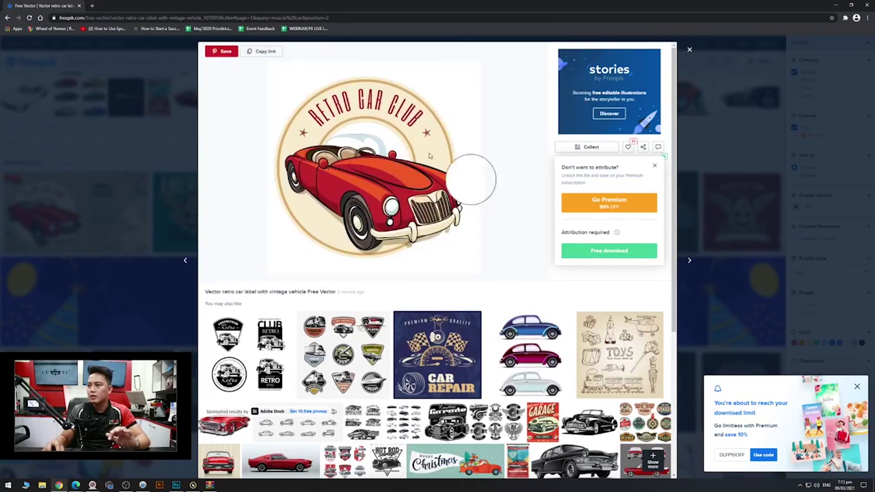
{"action": "right_click", "coordinate": [364, 160]}
{"action": "left_click", "coordinate": [398, 181]}
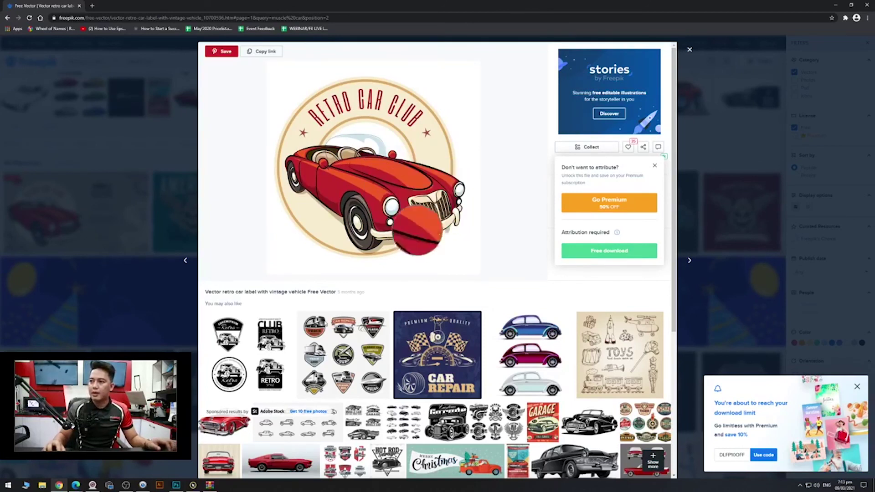
{"action": "left_click", "coordinate": [176, 485]}
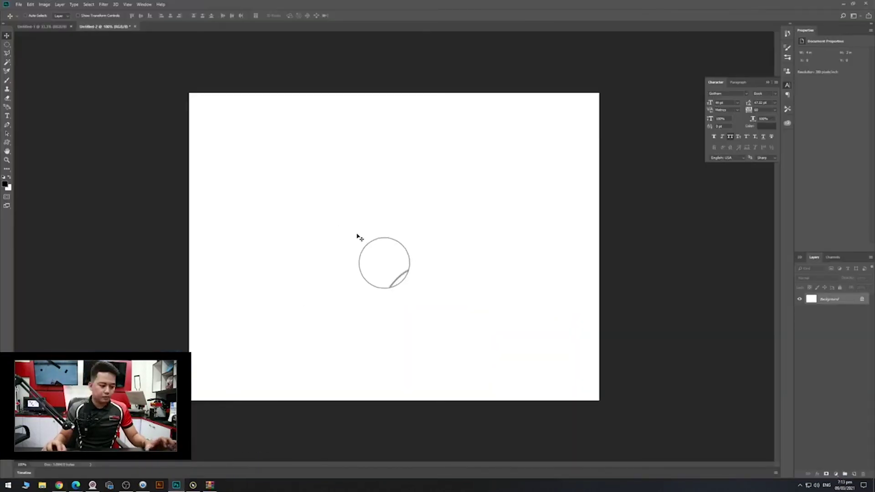
{"action": "key", "text": "ctrl+v"}
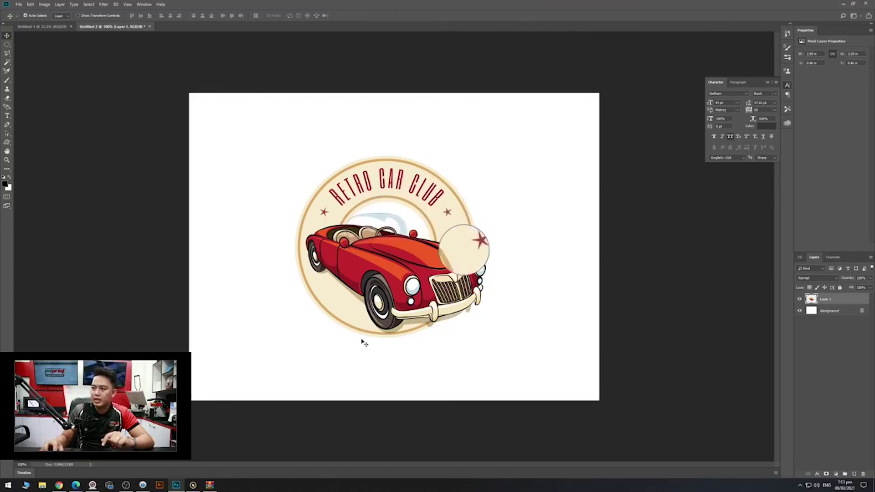
Bring the downloaded retro car label archive back up and close it.
{"action": "left_click", "coordinate": [210, 485]}
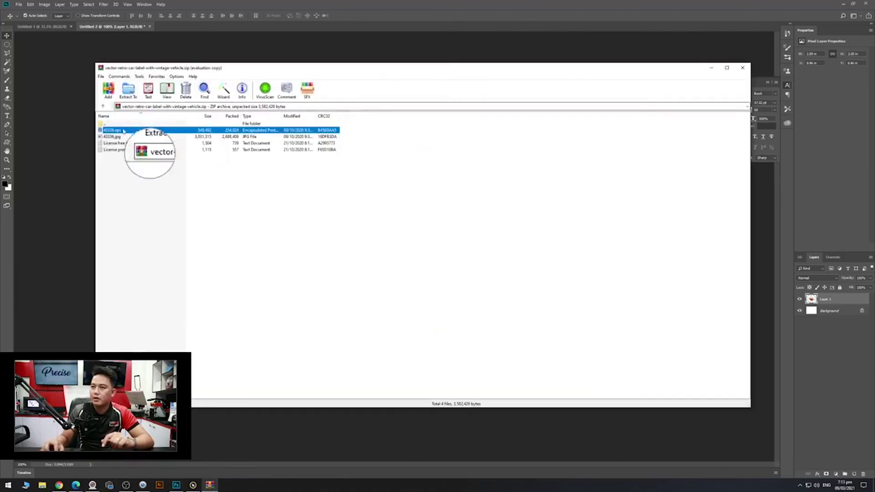
{"action": "left_click", "coordinate": [743, 68]}
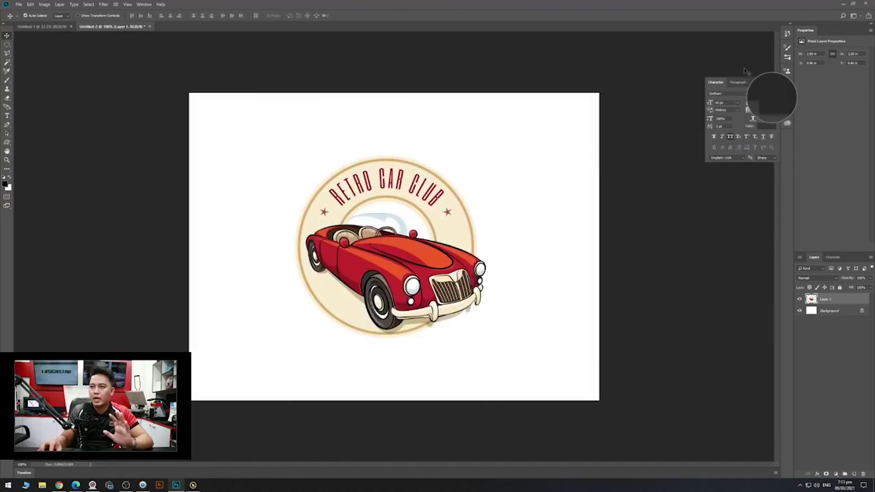
Convert the pasted retro car label layer to a smart object.
{"action": "left_click", "coordinate": [424, 213]}
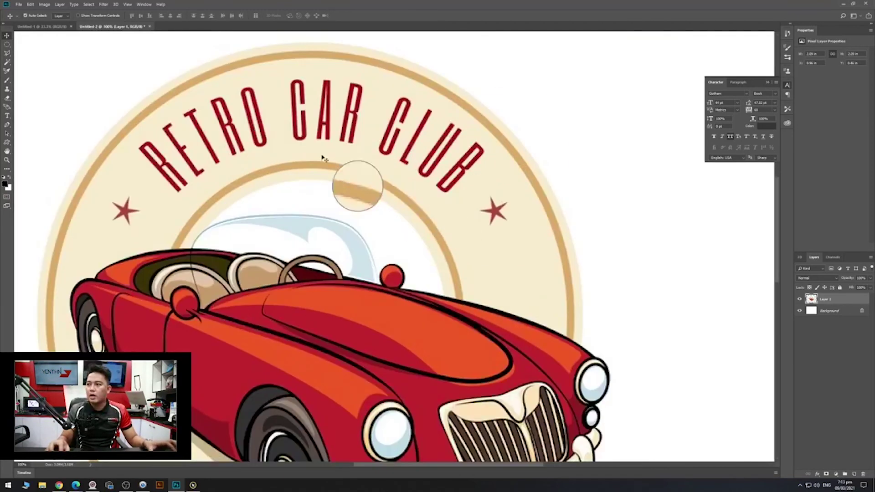
{"action": "left_click", "coordinate": [455, 198], "text": "alt"}
{"action": "key", "text": "ctrl+minus"}
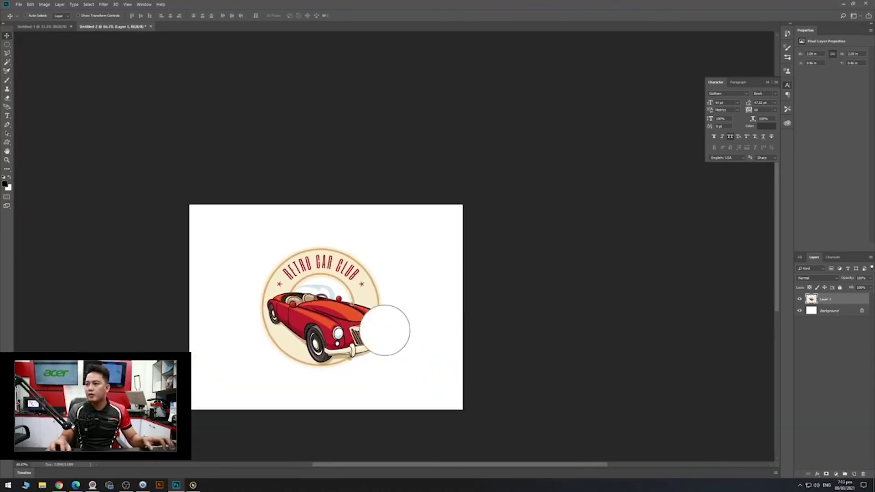
{"action": "key", "text": "ctrl+1"}
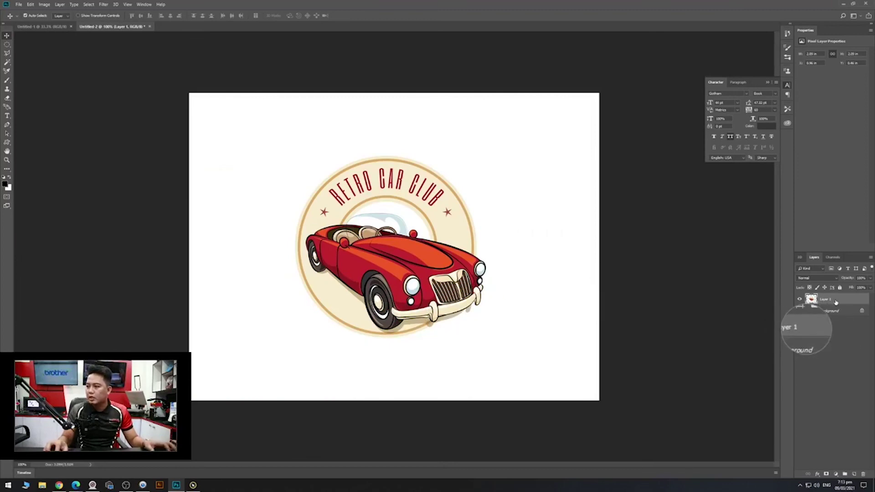
{"action": "right_click", "coordinate": [836, 302]}
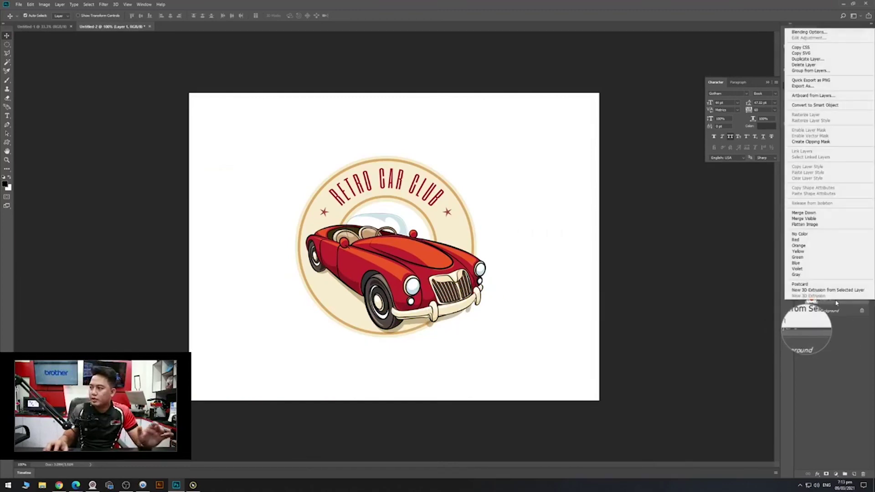
{"action": "left_click", "coordinate": [817, 108]}
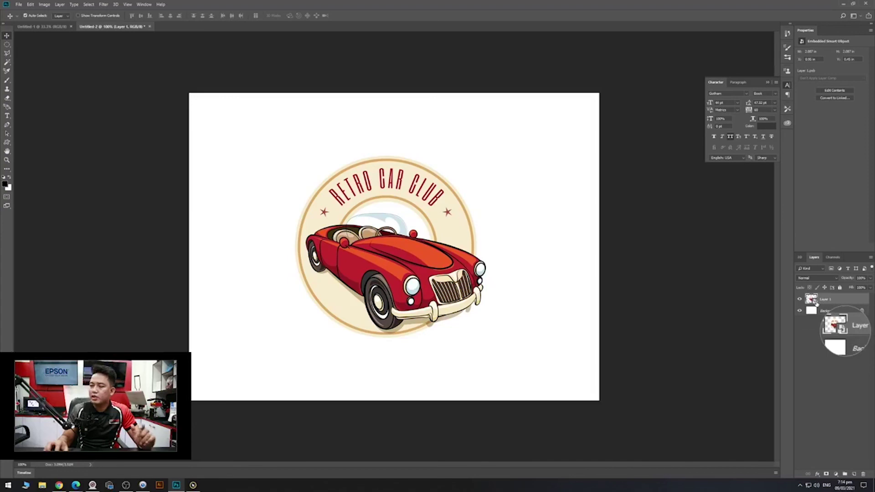
{"action": "right_click", "coordinate": [831, 301]}
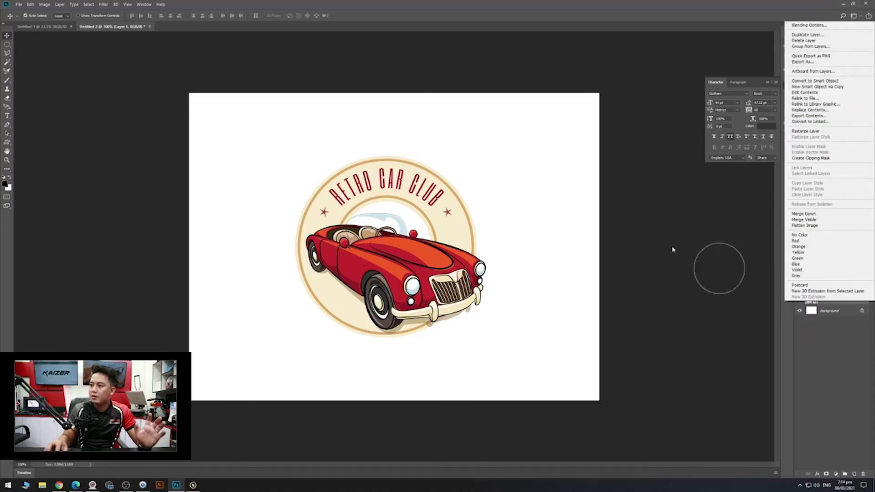
{"action": "left_click", "coordinate": [592, 291]}
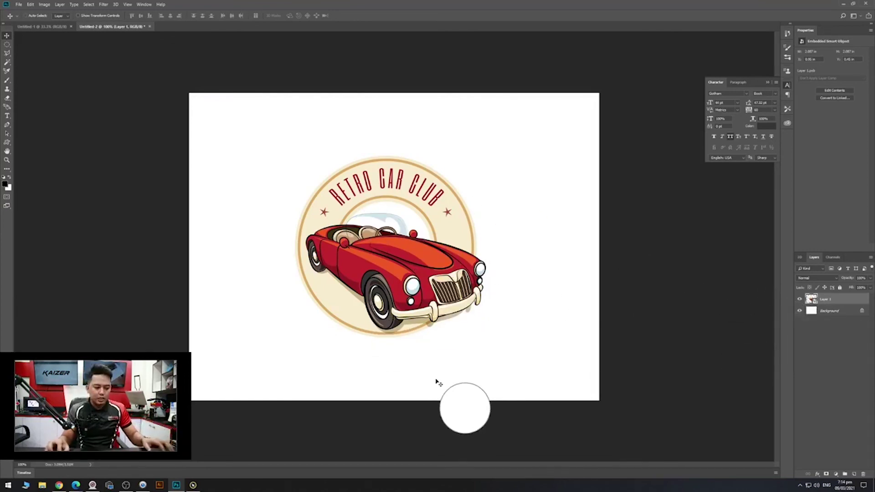
Scale the retro car smart object up proportionally to about 3.31 in wide so it fills most of the canvas height.
{"action": "key", "text": "ctrl+t"}
{"action": "key", "text": "Return"}
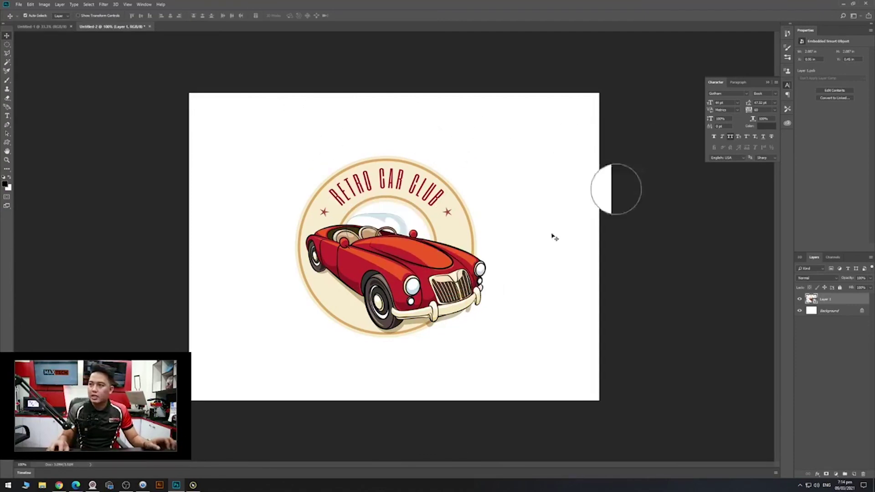
{"action": "key", "text": "ctrl"}
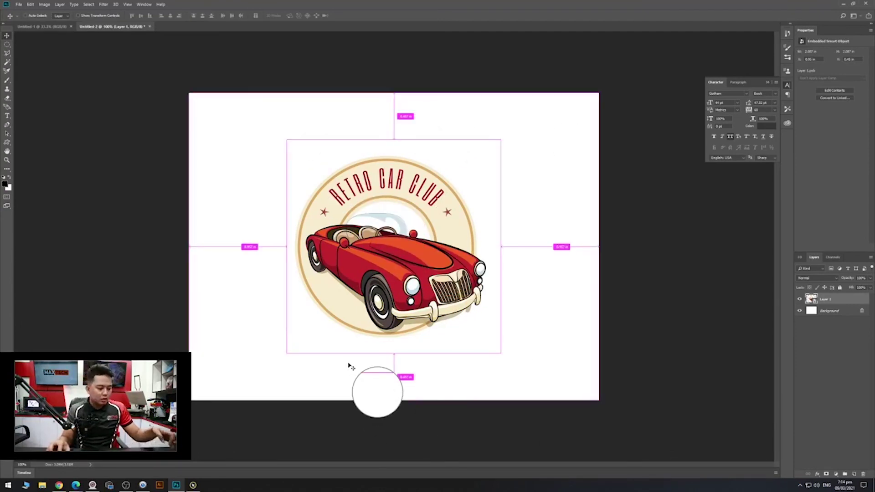
{"action": "key", "text": "ctrl+t"}
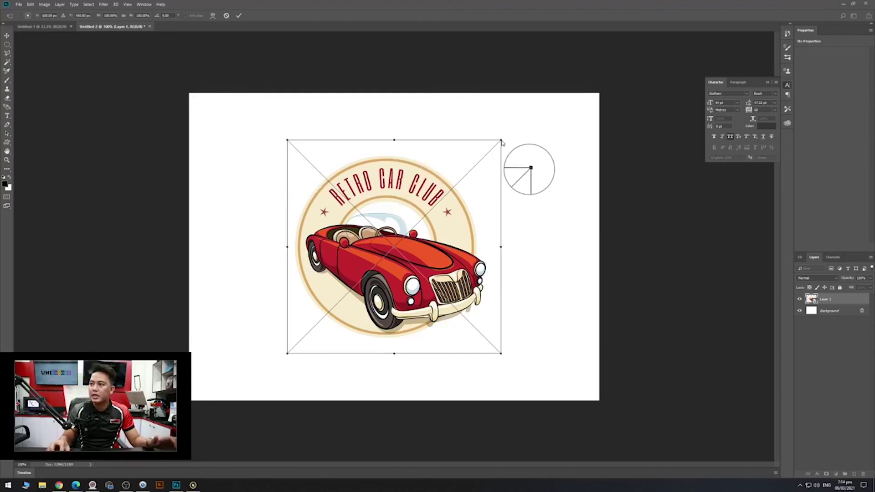
{"action": "left_click_drag", "start_coordinate": [502, 140], "coordinate": [567, 74]}
{"action": "left_click_drag", "start_coordinate": [288, 353], "coordinate": [240, 425]}
{"action": "left_click", "coordinate": [437, 338]}
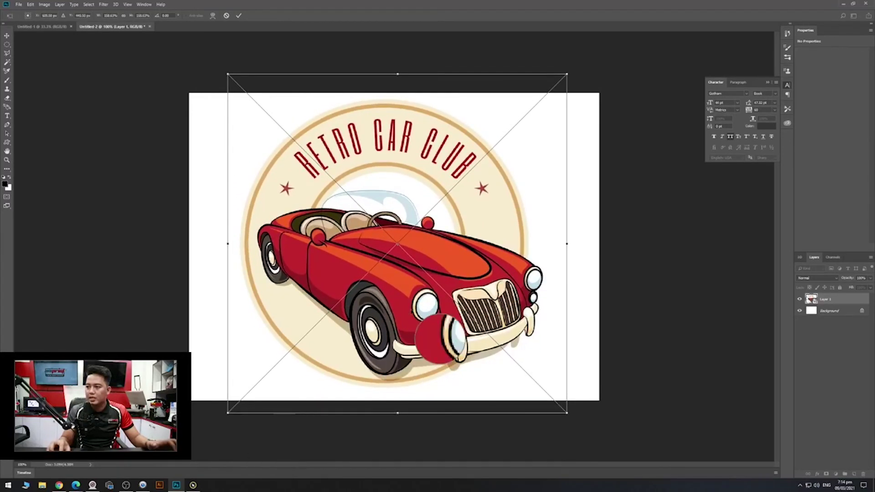
{"action": "key", "text": "Return"}
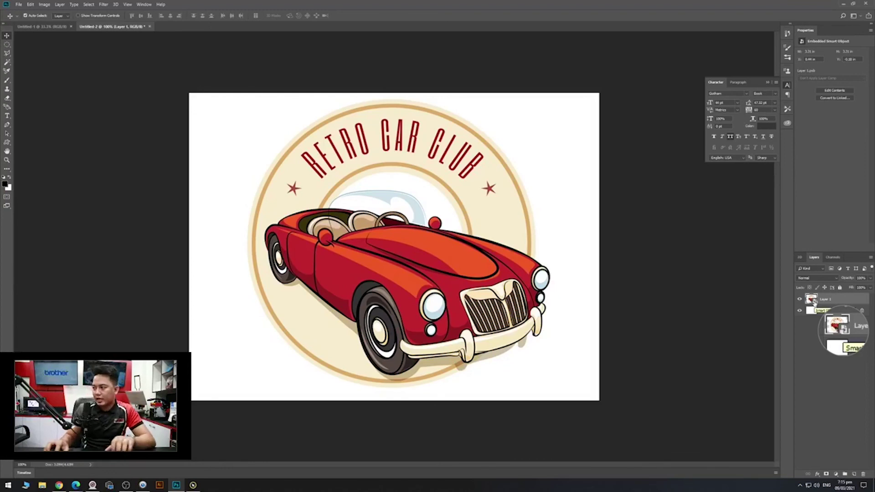
Open the retro car smart object's contents for editing and compare them with the artwork in the main document.
{"action": "double_click", "coordinate": [813, 299]}
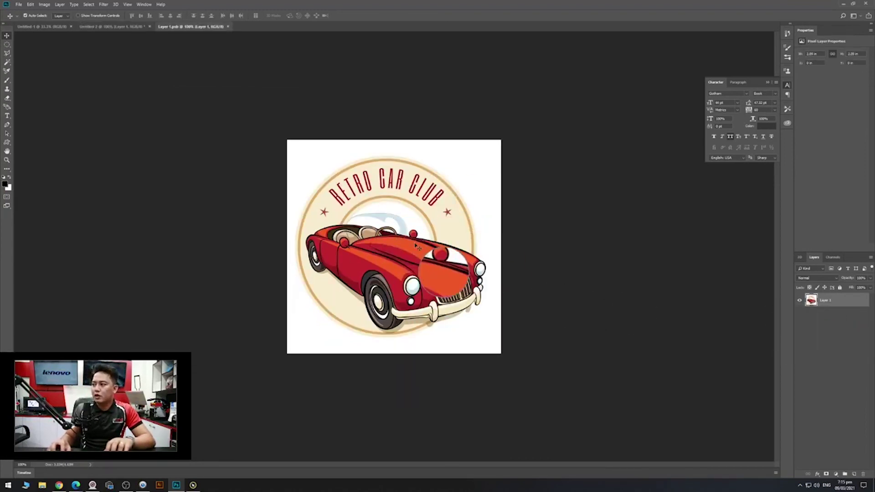
{"action": "left_click", "coordinate": [125, 27]}
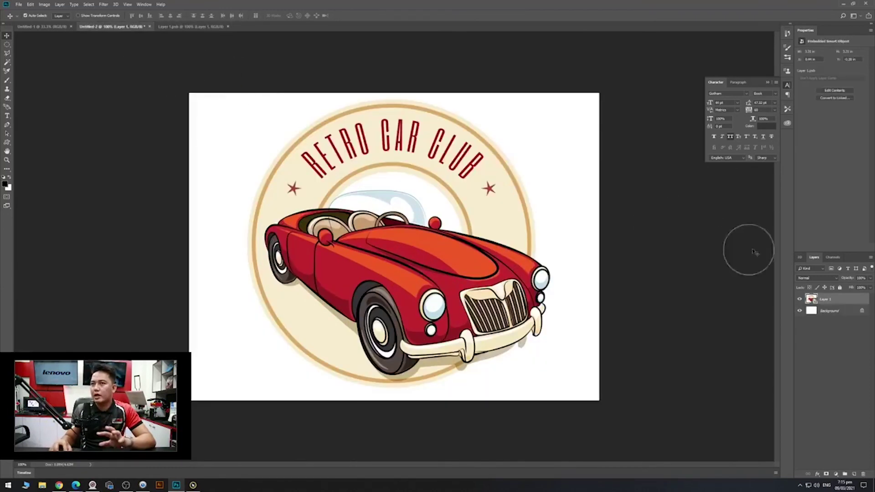
{"action": "left_click", "coordinate": [201, 27]}
{"action": "left_click", "coordinate": [468, 242]}
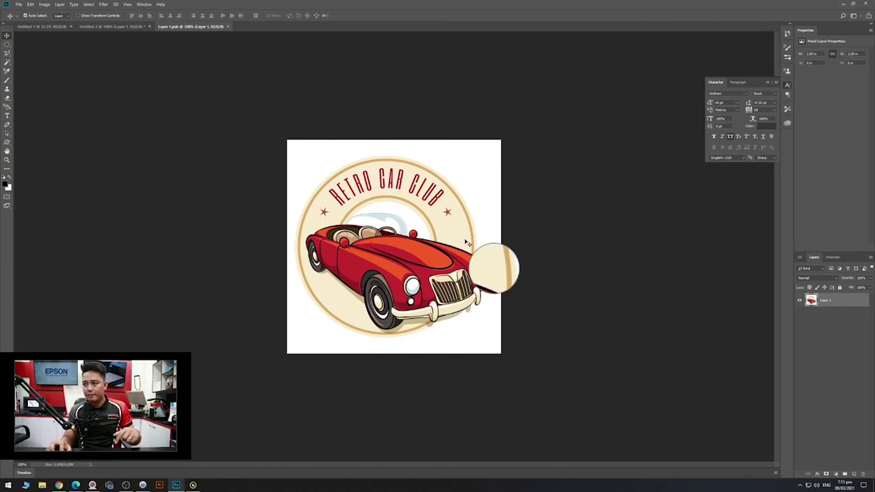
{"action": "key", "text": "ctrl+plus"}
{"action": "key", "text": "ctrl+plus"}
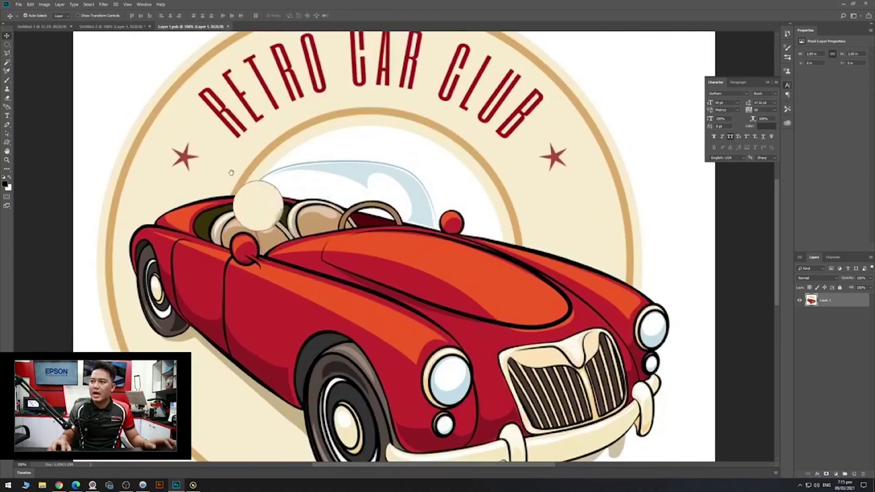
{"action": "key", "text": "ctrl+minus"}
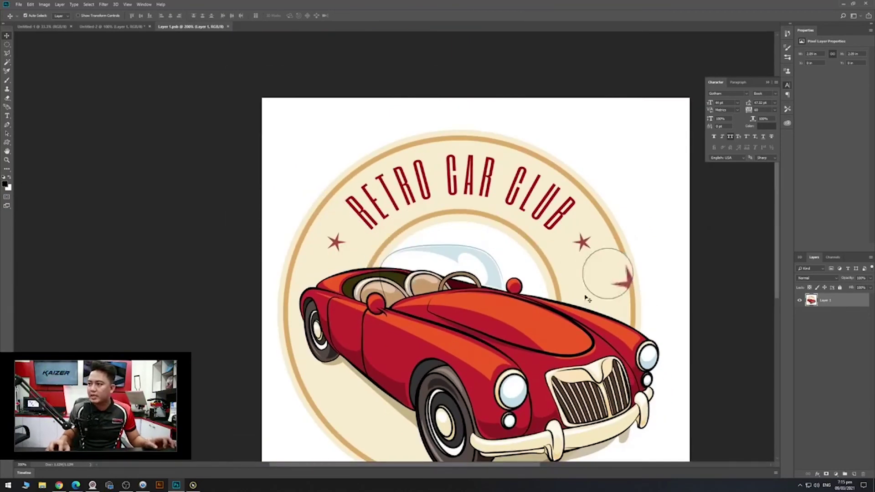
{"action": "left_click_drag", "start_coordinate": [587, 298], "coordinate": [538, 258]}
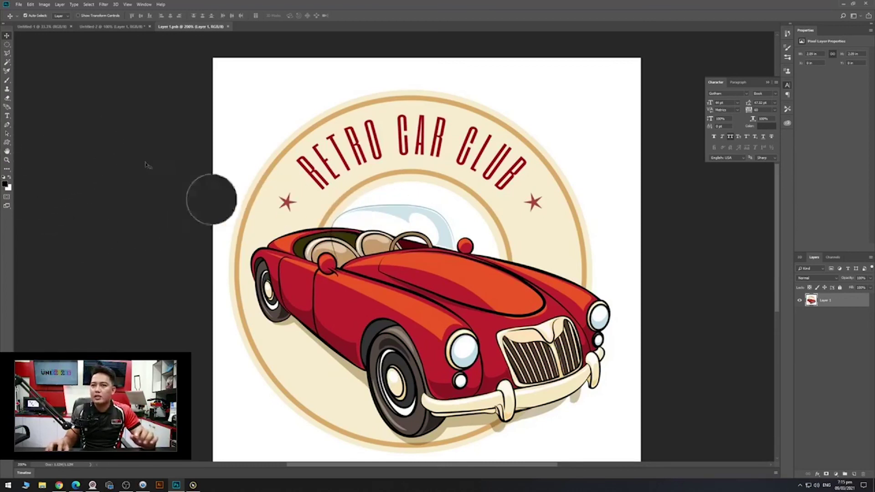
{"action": "left_click", "coordinate": [7, 125]}
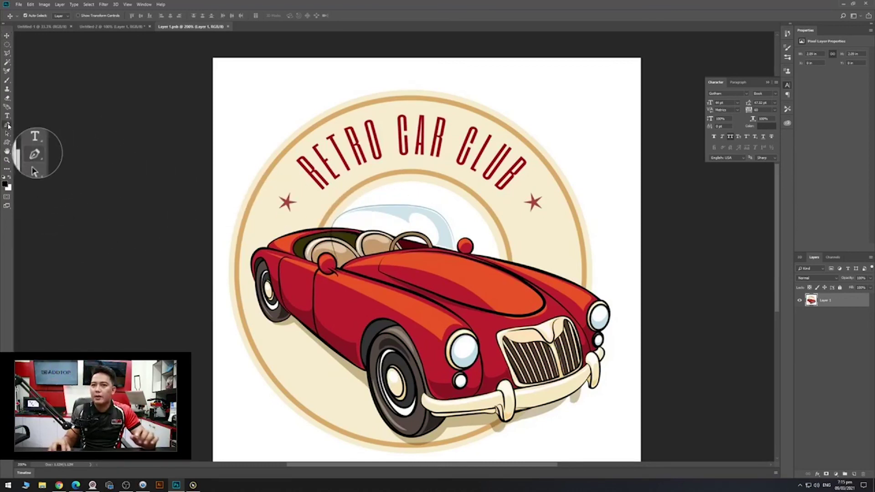
{"action": "left_click", "coordinate": [286, 167]}
{"action": "left_click", "coordinate": [322, 199]}
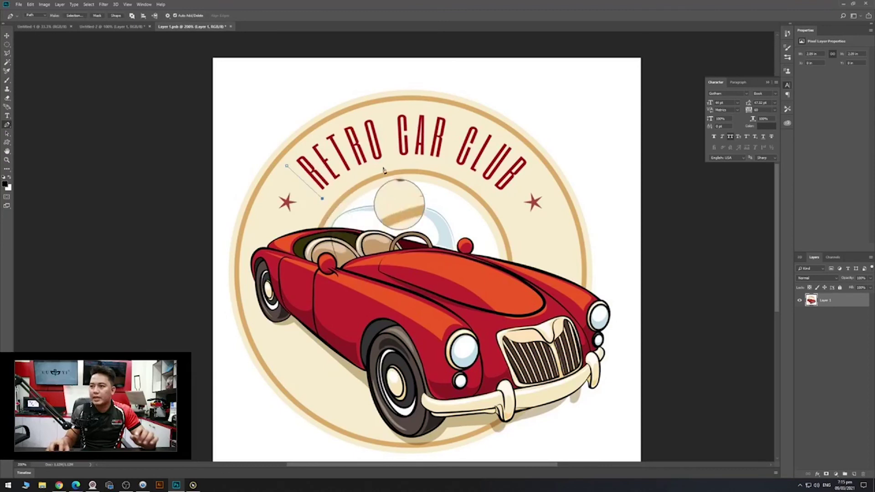
{"action": "left_click_drag", "start_coordinate": [503, 201], "coordinate": [595, 289]}
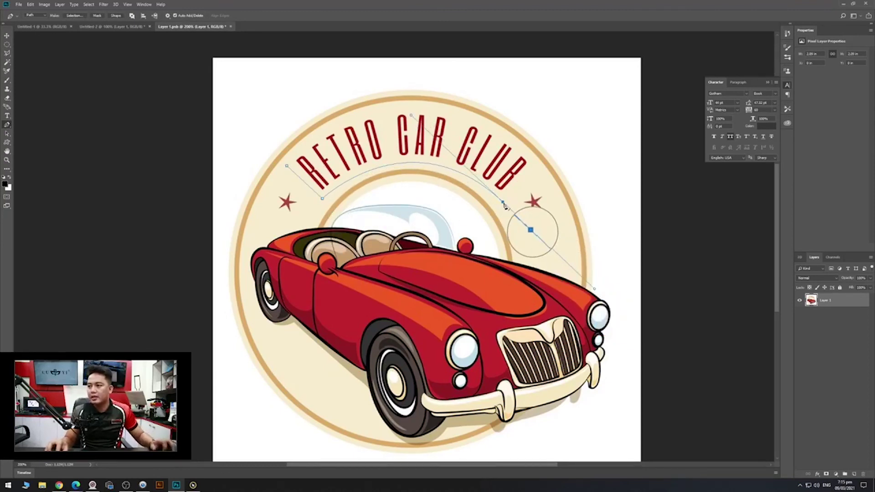
{"action": "key", "text": "Escape"}
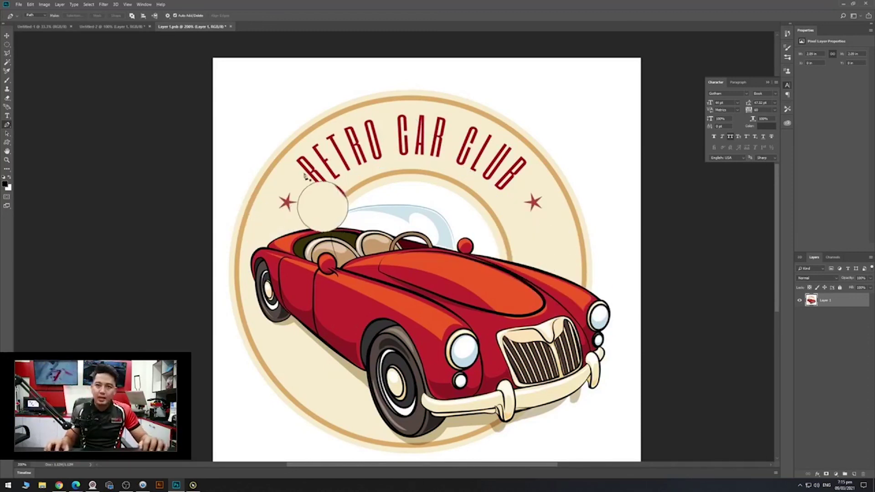
Select the curved RETRO CAR CLUB lettering with a closed Polygonal Lasso outline that excludes the two stars.
{"action": "left_click", "coordinate": [6, 53]}
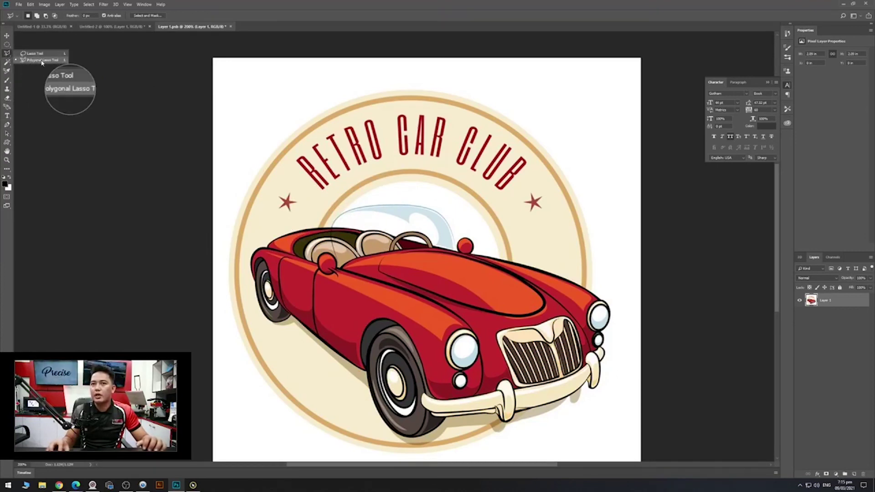
{"action": "left_click", "coordinate": [289, 163]}
{"action": "left_click", "coordinate": [322, 196]}
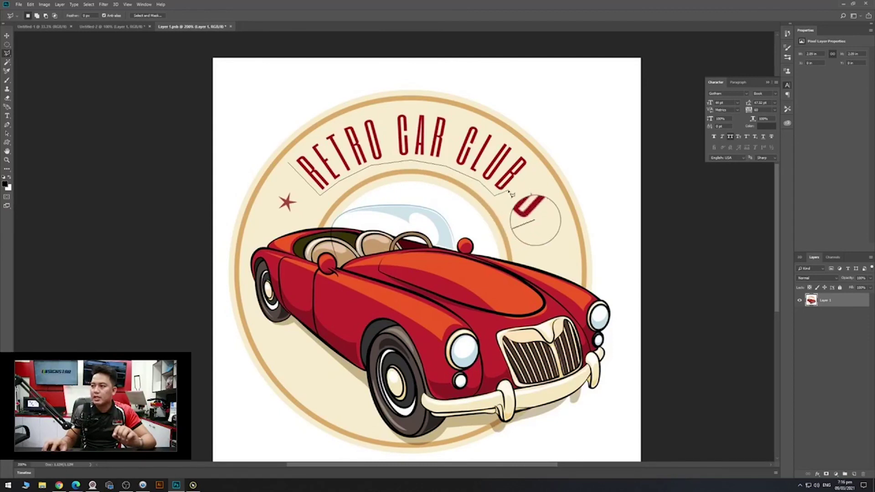
{"action": "left_click", "coordinate": [530, 160]}
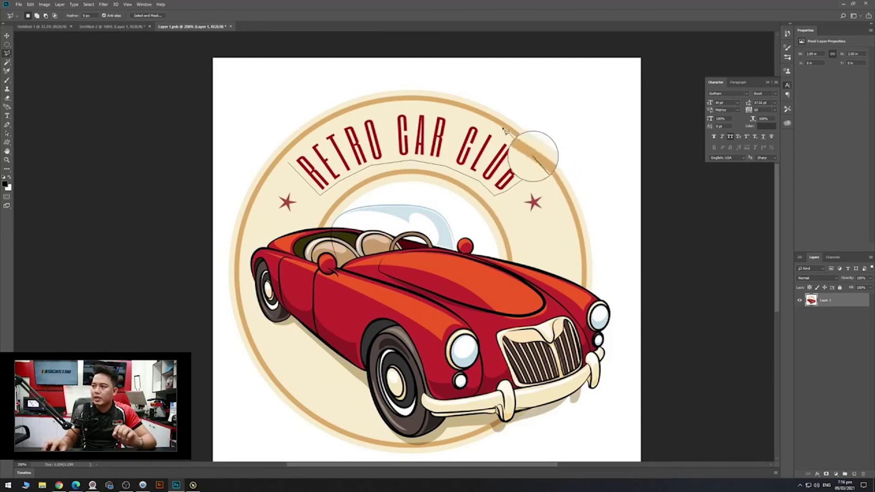
{"action": "left_click", "coordinate": [420, 109]}
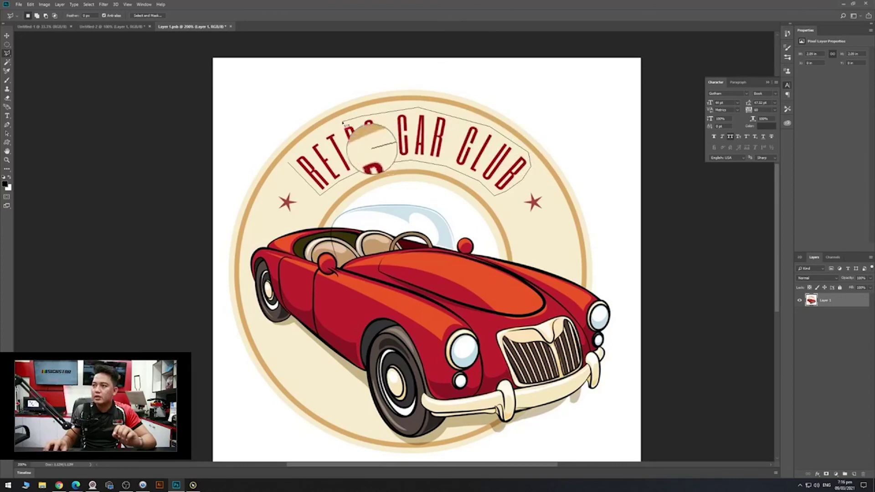
{"action": "left_click", "coordinate": [291, 165]}
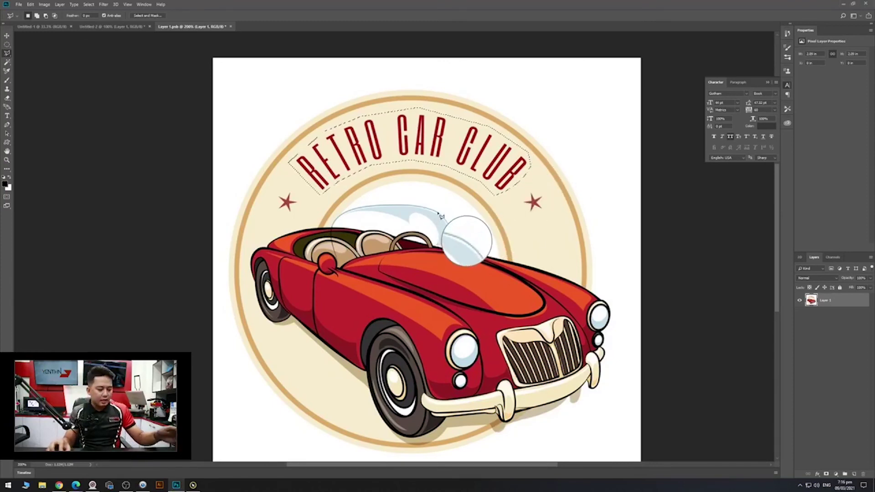
{"action": "key", "text": "shift+BackSpace"}
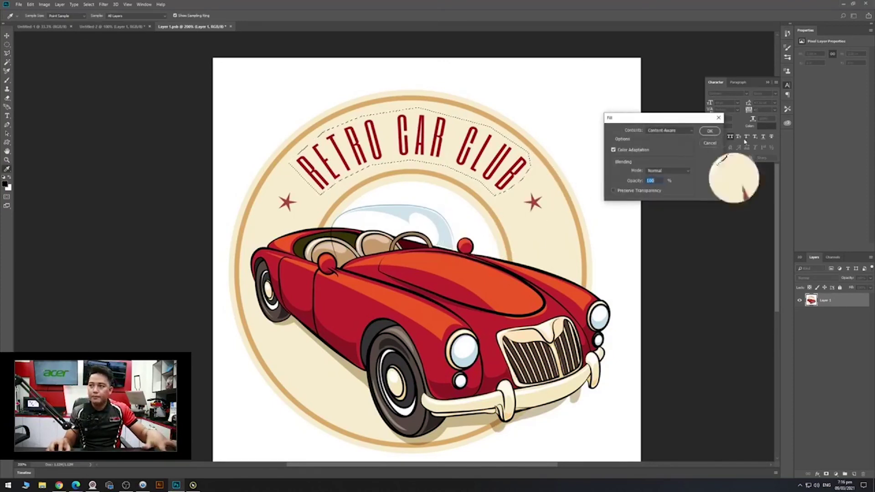
{"action": "left_click_drag", "start_coordinate": [684, 112], "coordinate": [540, 112]}
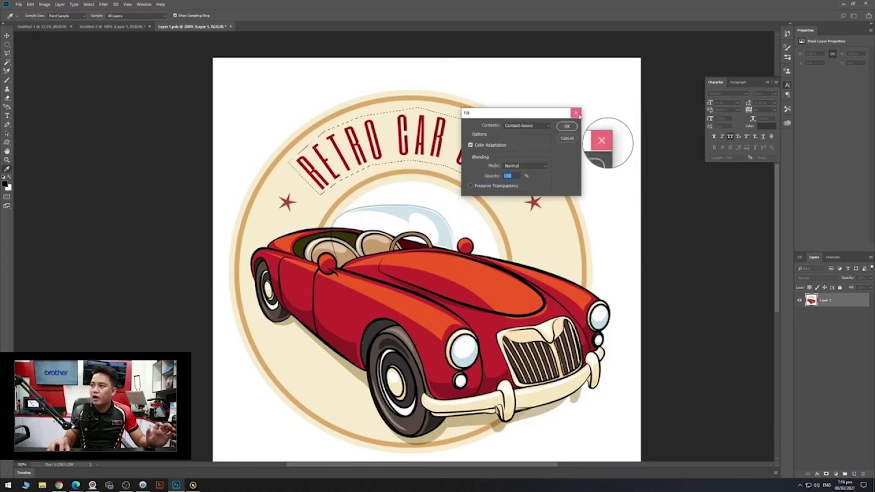
{"action": "left_click", "coordinate": [567, 126]}
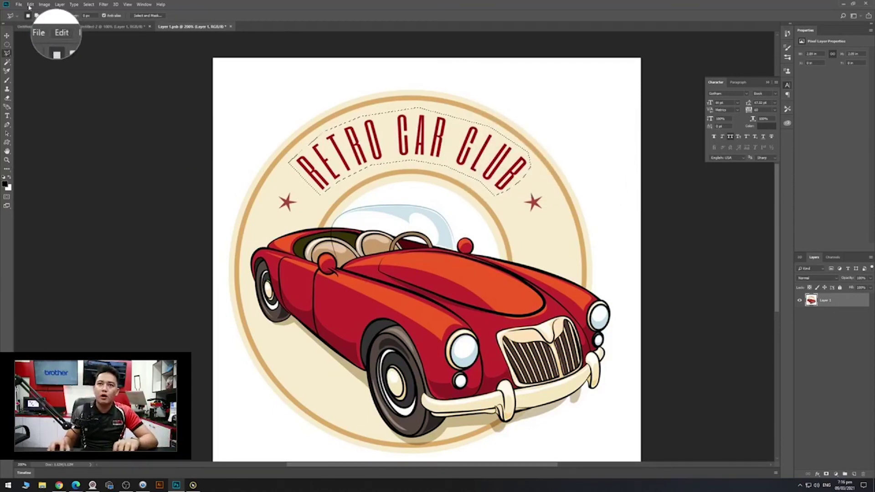
{"action": "left_click", "coordinate": [43, 4]}
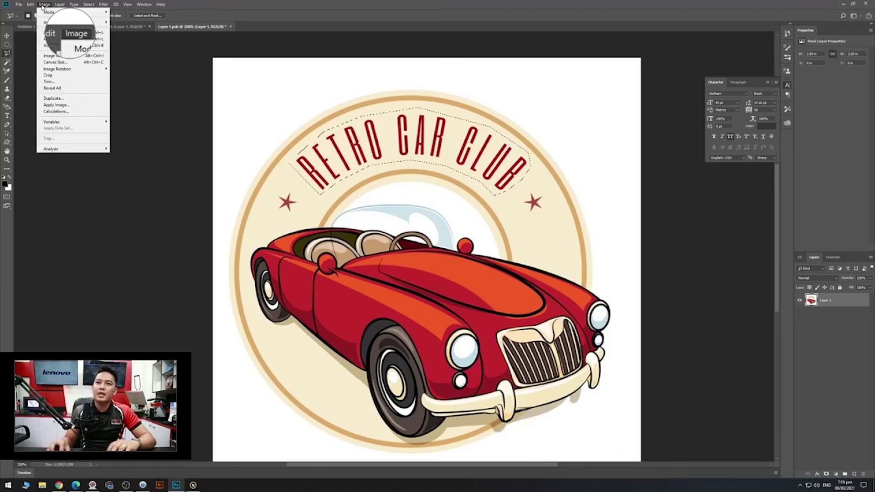
{"action": "left_click", "coordinate": [58, 4]}
{"action": "mouse_move", "coordinate": [30, 6]}
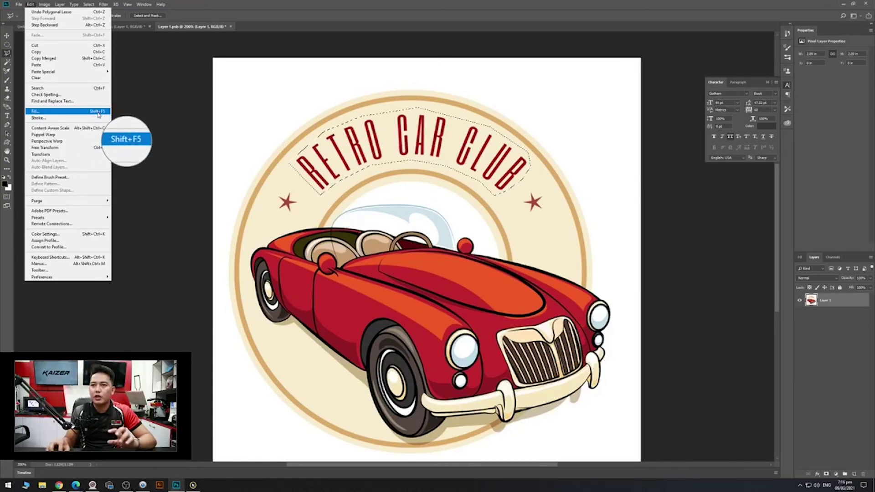
{"action": "left_click", "coordinate": [346, 199]}
{"action": "key", "text": "shift+F5"}
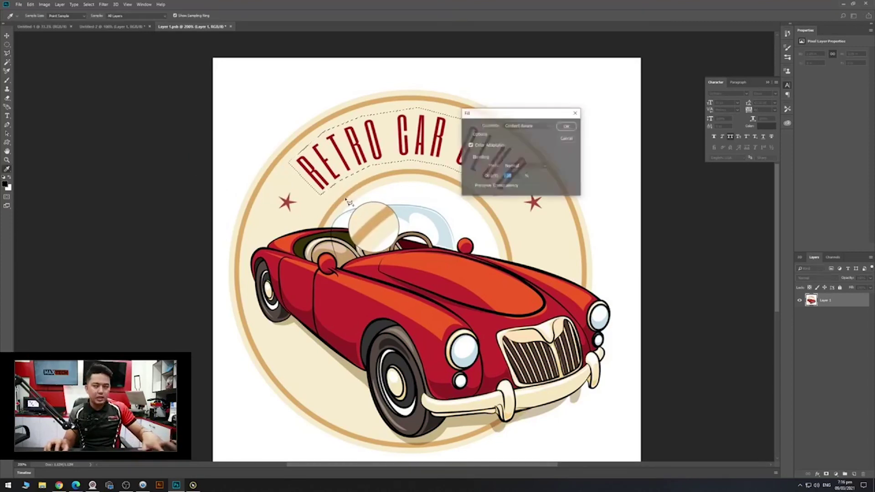
{"action": "left_click", "coordinate": [509, 129]}
{"action": "left_click", "coordinate": [499, 134]}
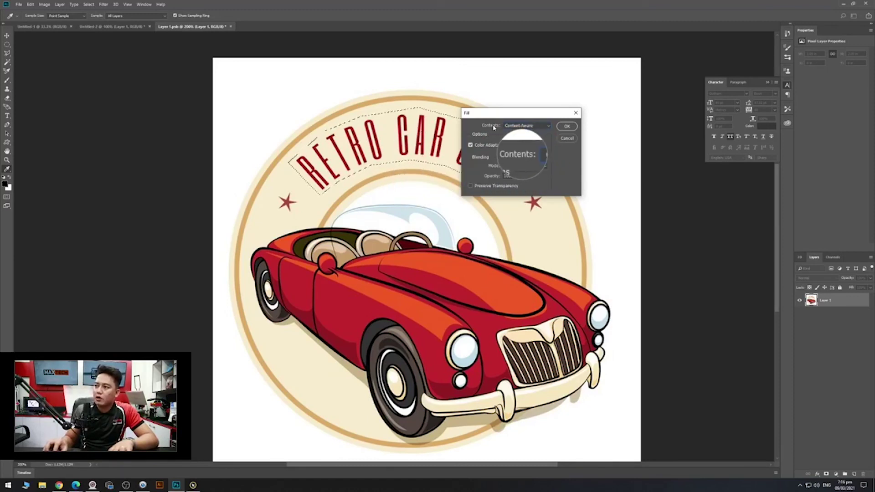
{"action": "left_click", "coordinate": [519, 126]}
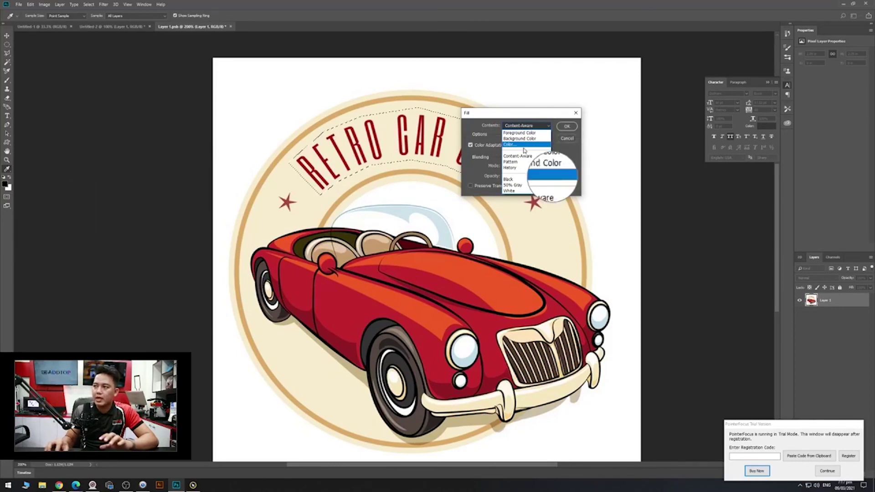
{"action": "left_click_drag", "start_coordinate": [557, 293], "coordinate": [497, 225]}
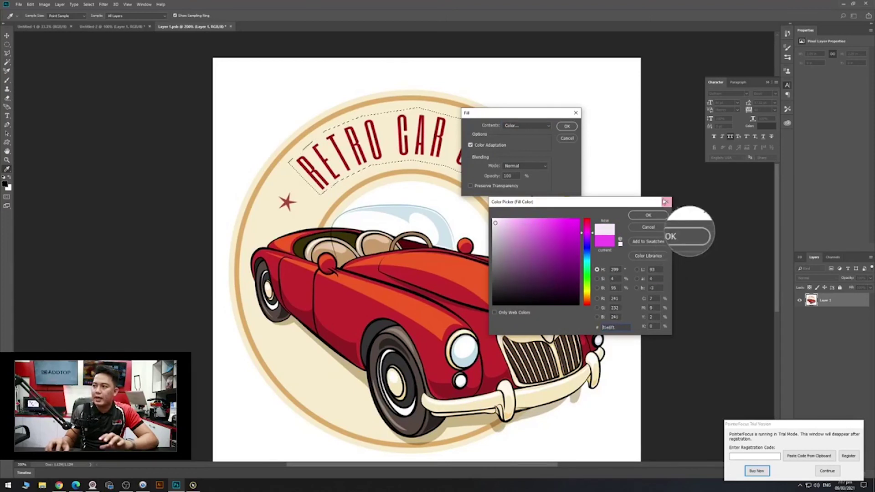
{"action": "left_click", "coordinate": [649, 215]}
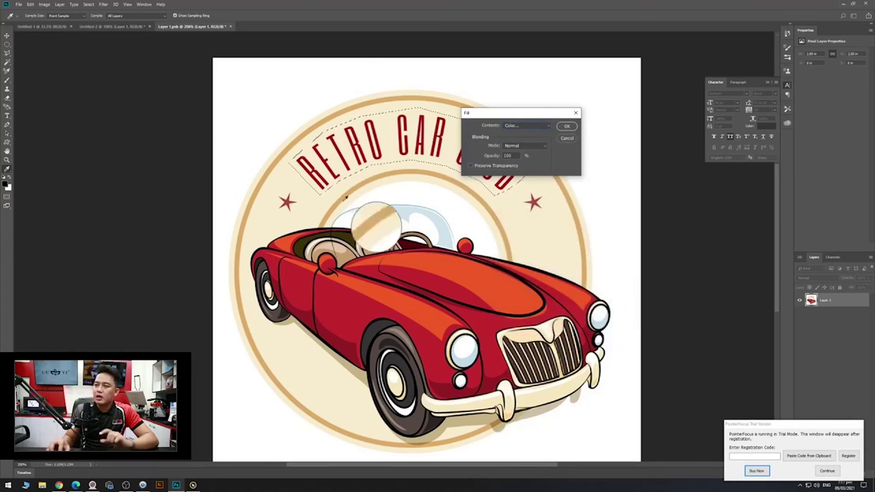
{"action": "left_click_drag", "start_coordinate": [524, 190], "coordinate": [370, 197]}
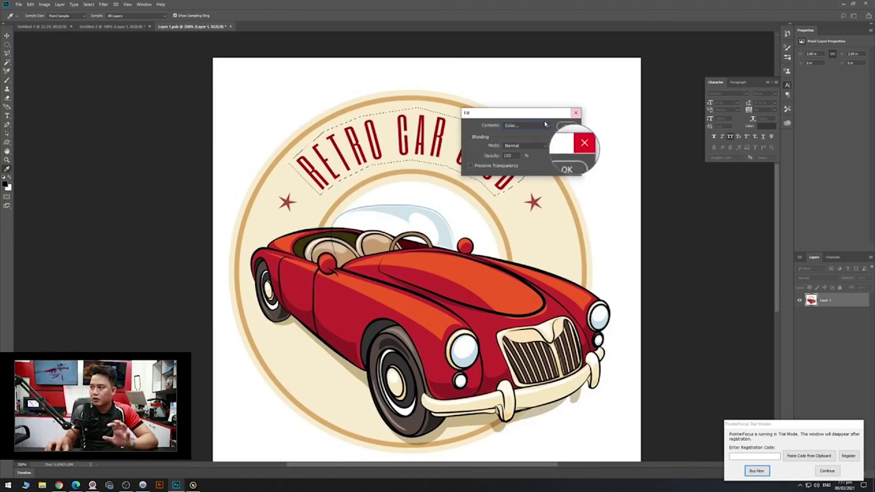
{"action": "left_click", "coordinate": [574, 114]}
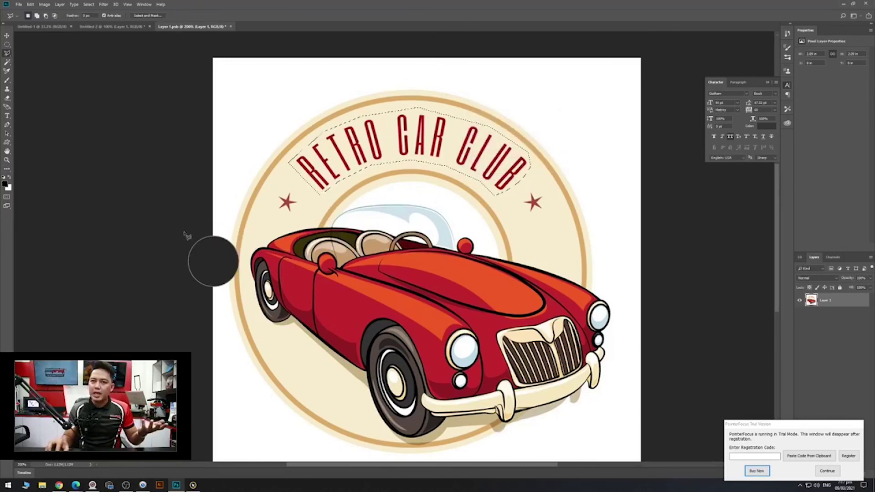
Set the foreground color to the cream #f7ecce sampled from the ring beside the left star.
{"action": "left_click", "coordinate": [7, 185]}
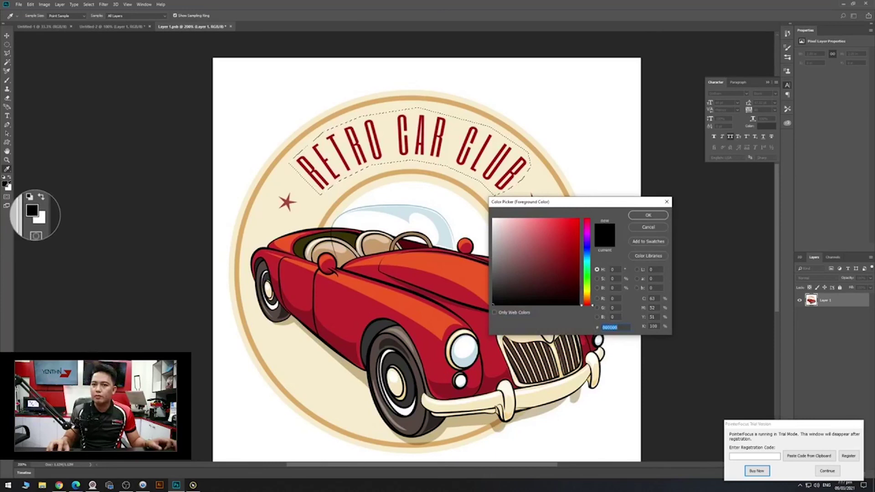
{"action": "left_click", "coordinate": [267, 212]}
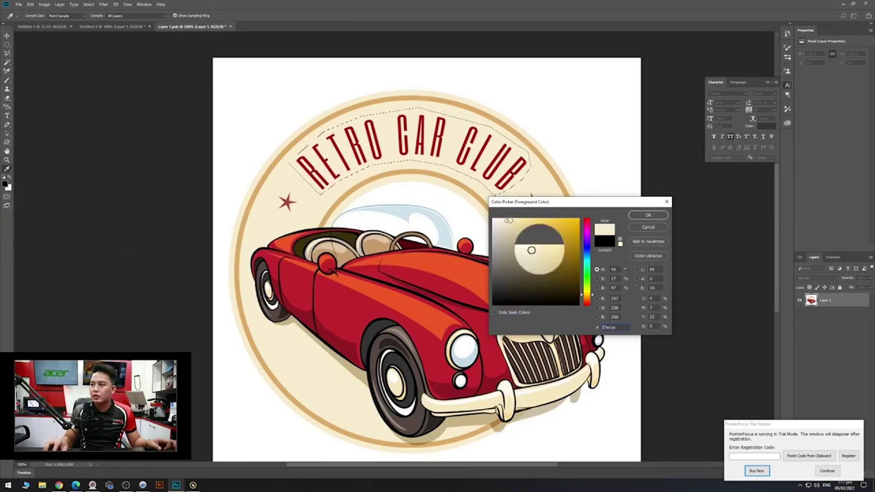
{"action": "left_click", "coordinate": [648, 216]}
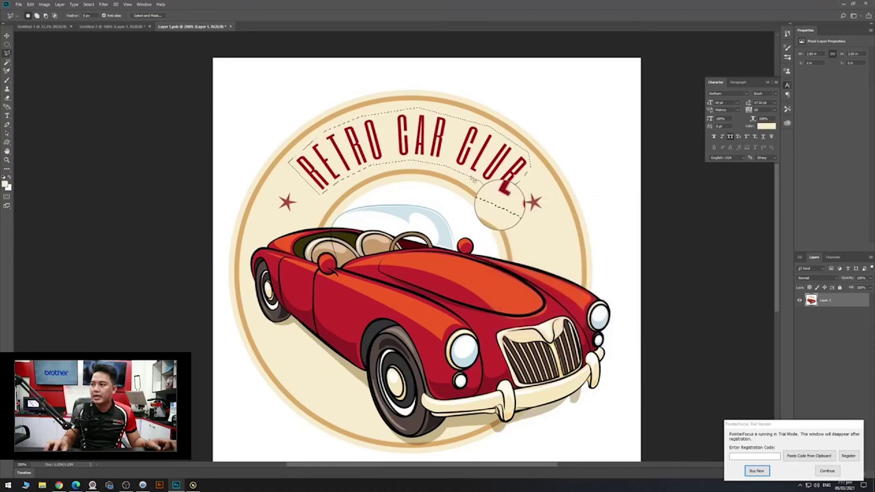
Fill the selected RETRO CAR CLUB lettering with the foreground color in Normal mode at 100% opacity, deselect and inspect the ring.
{"action": "left_click", "coordinate": [31, 4]}
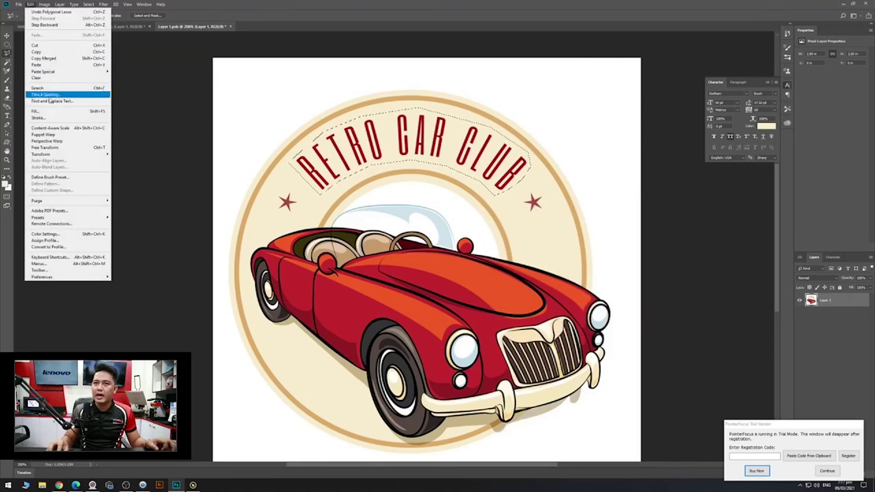
{"action": "left_click", "coordinate": [56, 112]}
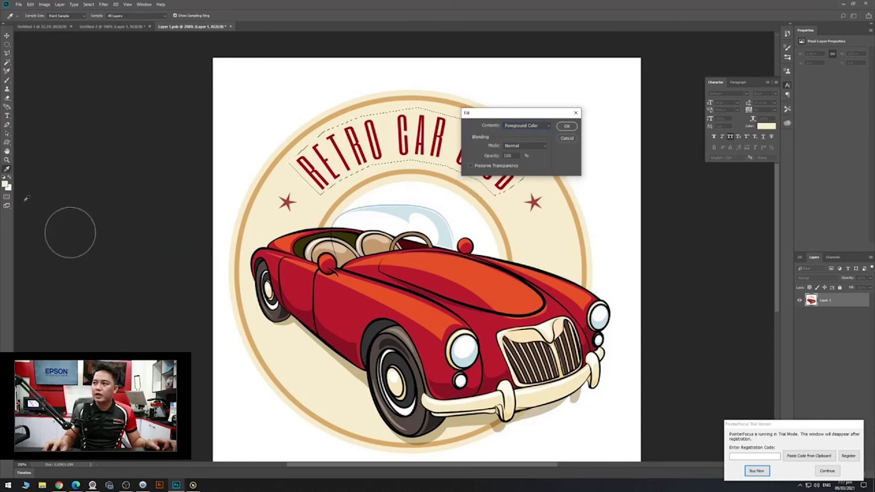
{"action": "left_click", "coordinate": [567, 126]}
{"action": "key", "text": "l"}
{"action": "key", "text": "ctrl+d"}
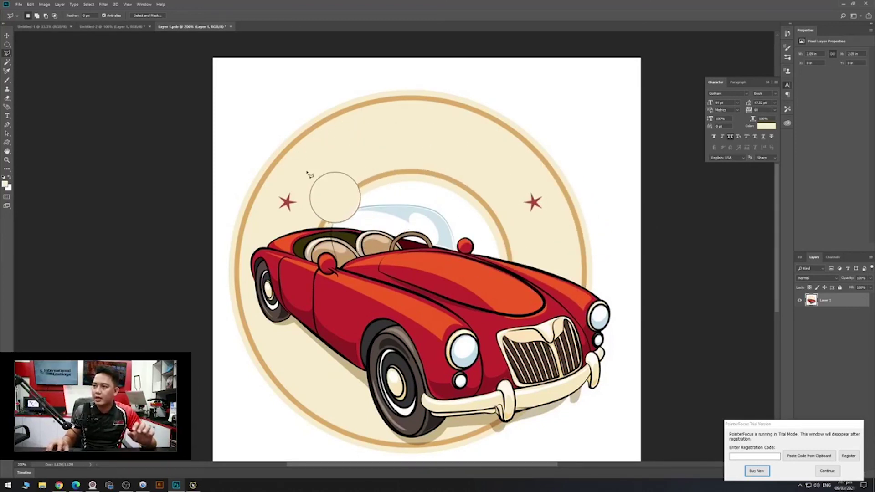
{"action": "scroll", "coordinate": [318, 150], "scroll_direction": "up", "scroll_amount": 3}
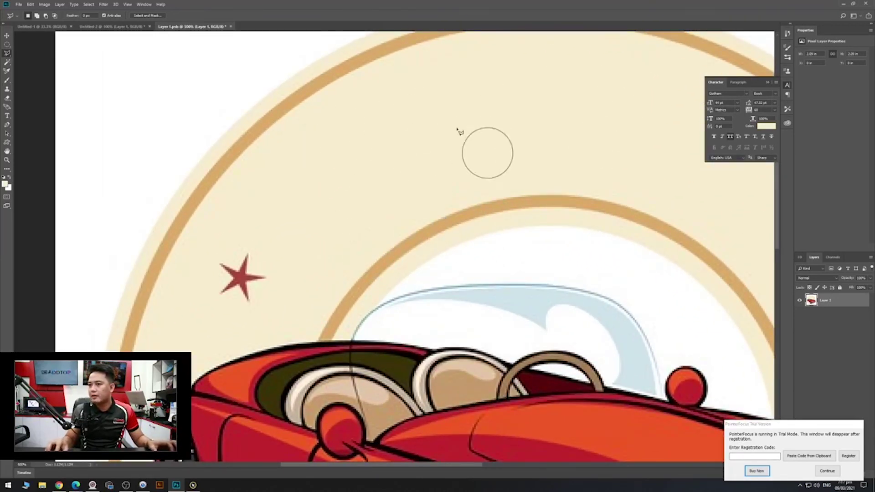
{"action": "scroll", "coordinate": [376, 161], "scroll_direction": "down", "scroll_amount": 3}
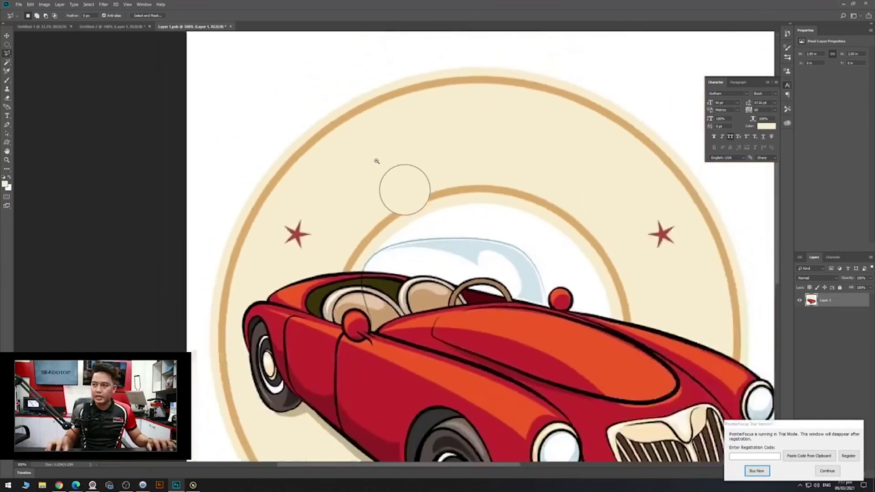
{"action": "scroll", "coordinate": [402, 182], "scroll_direction": "down", "scroll_amount": 2}
{"action": "scroll", "coordinate": [411, 224], "scroll_direction": "up", "scroll_amount": 2}
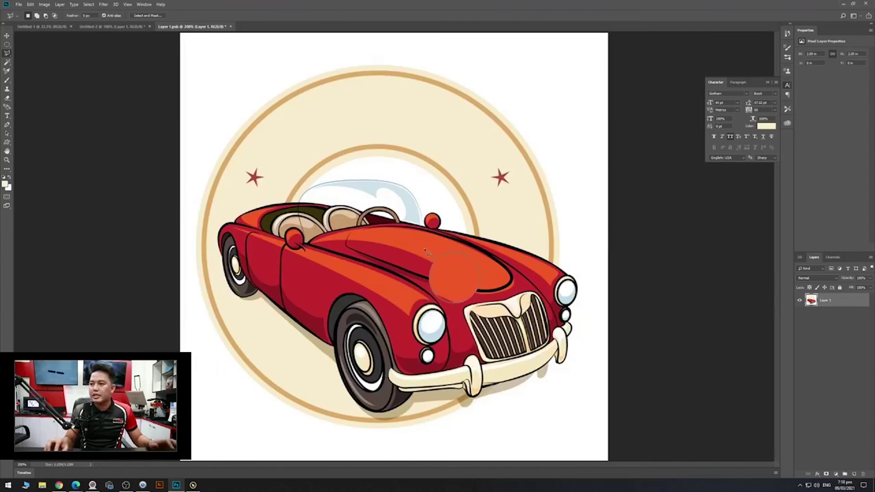
Undo the deselection and the foreground color fill over the lettering.
{"action": "left_click", "coordinate": [502, 176]}
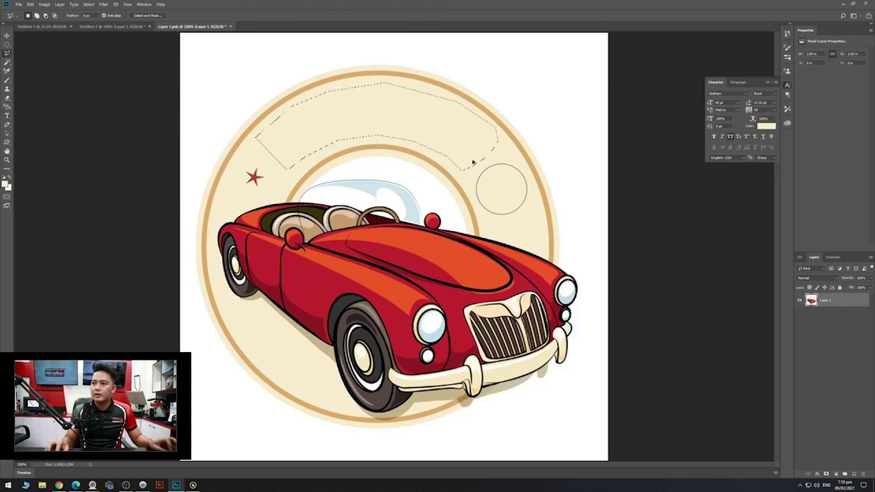
{"action": "key", "text": "ctrl+alt+z"}
{"action": "key", "text": "ctrl+alt+z"}
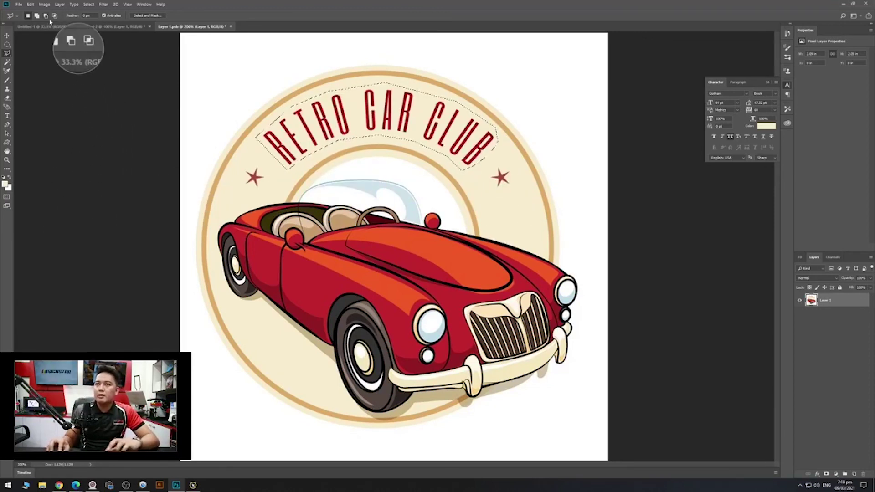
Fill the lettering selection with a custom color, the cream #f7ecce sampled from the ring, at 100% opacity.
{"action": "left_click", "coordinate": [30, 5]}
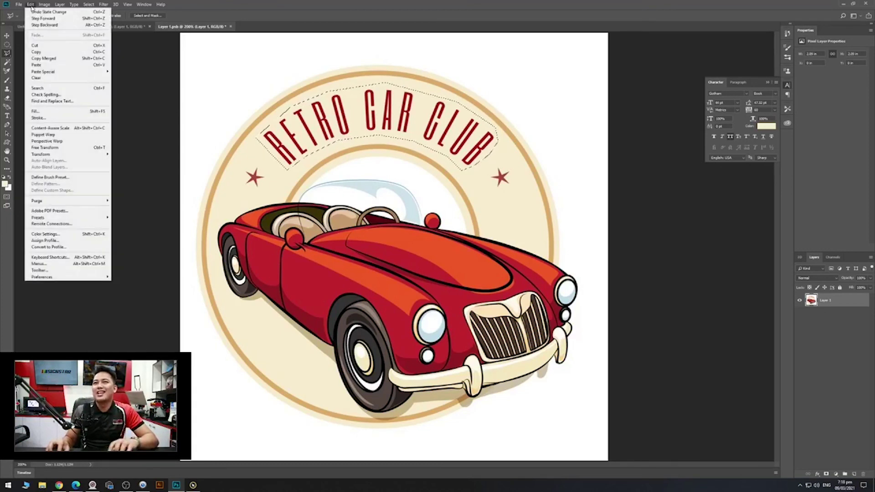
{"action": "left_click", "coordinate": [47, 111]}
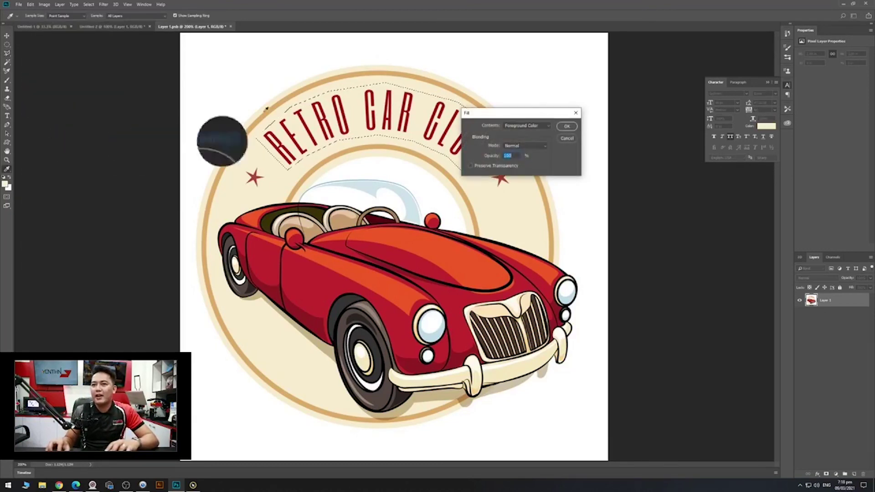
{"action": "left_click", "coordinate": [526, 126]}
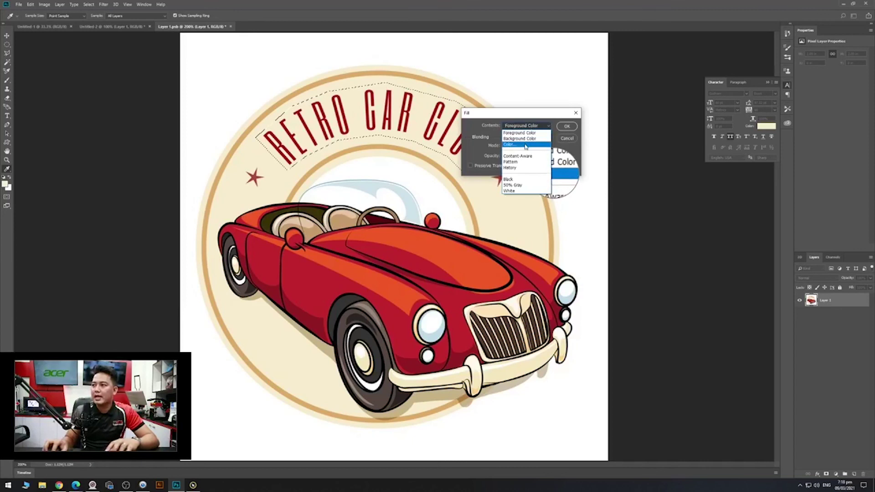
{"action": "left_click", "coordinate": [526, 145]}
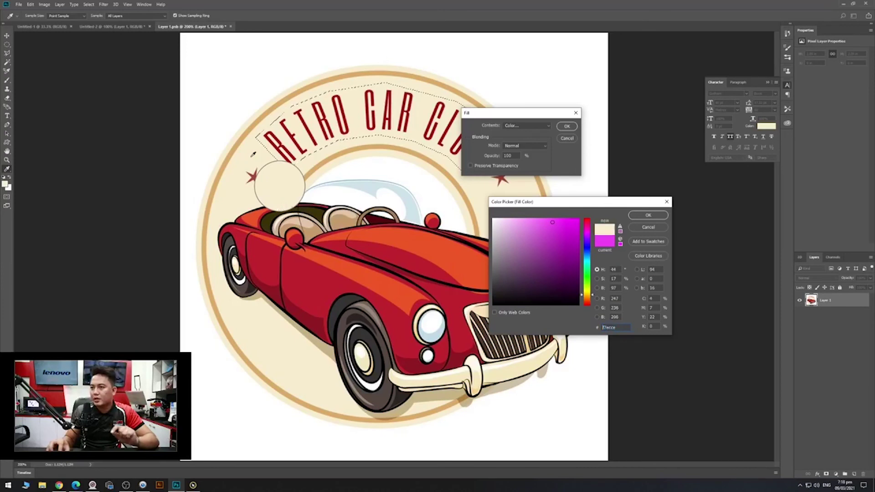
{"action": "left_click", "coordinate": [648, 215]}
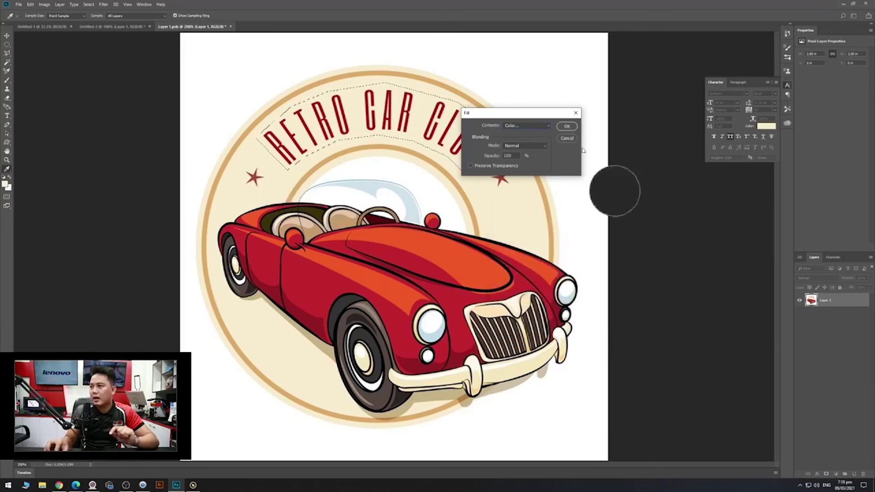
{"action": "left_click", "coordinate": [567, 126]}
{"action": "key", "text": "l"}
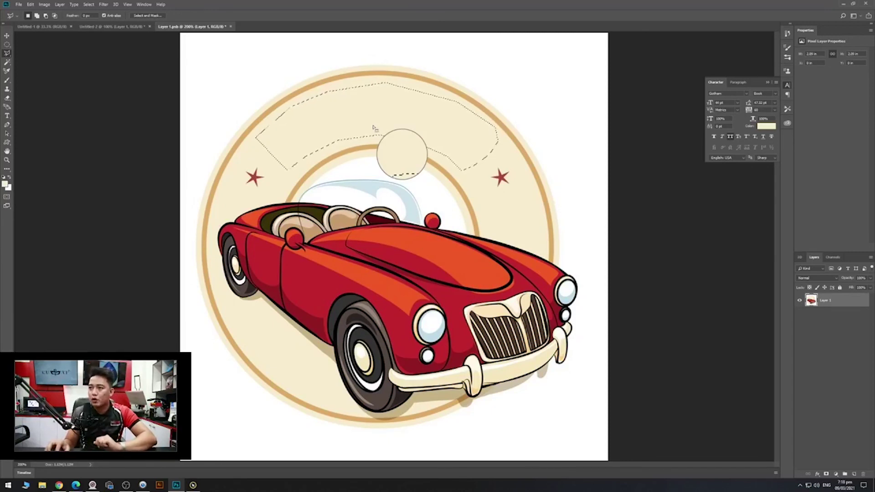
{"action": "left_click", "coordinate": [256, 158]}
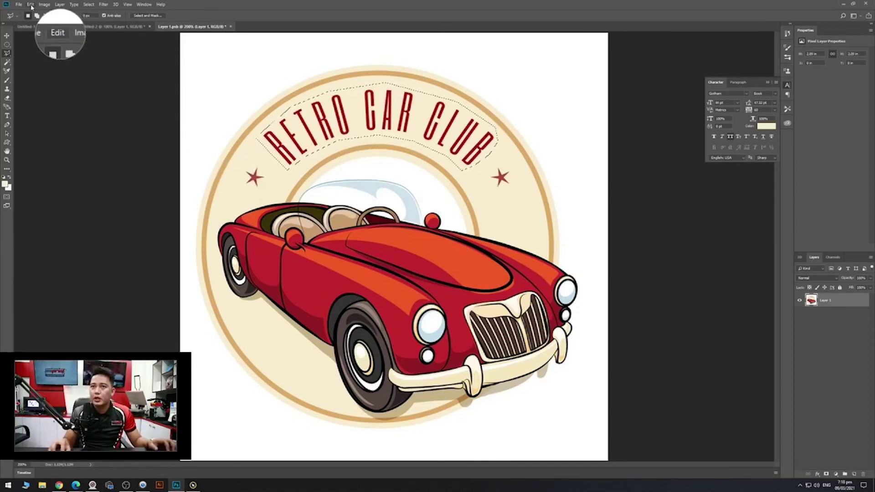
Fill the lettering selection using Content-Aware contents with Color Adaptation, Normal mode and 100% opacity, and clear the selection.
{"action": "left_click", "coordinate": [31, 5]}
{"action": "left_click", "coordinate": [58, 112]}
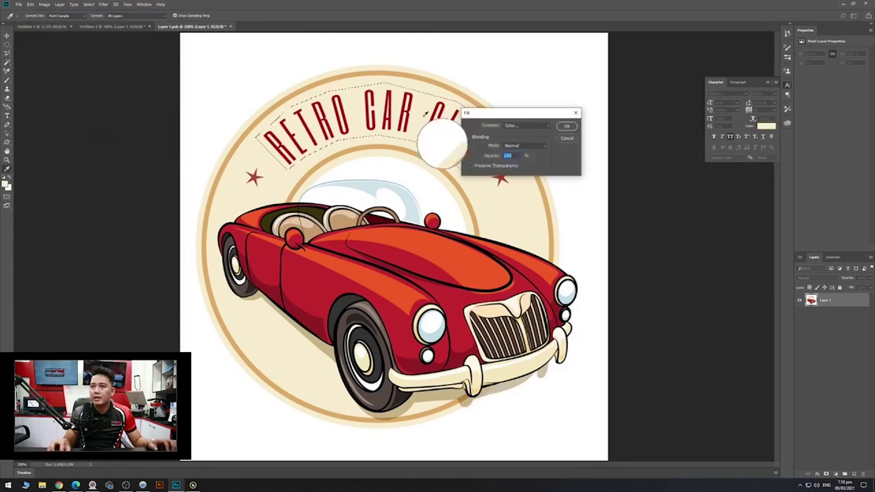
{"action": "left_click", "coordinate": [527, 125]}
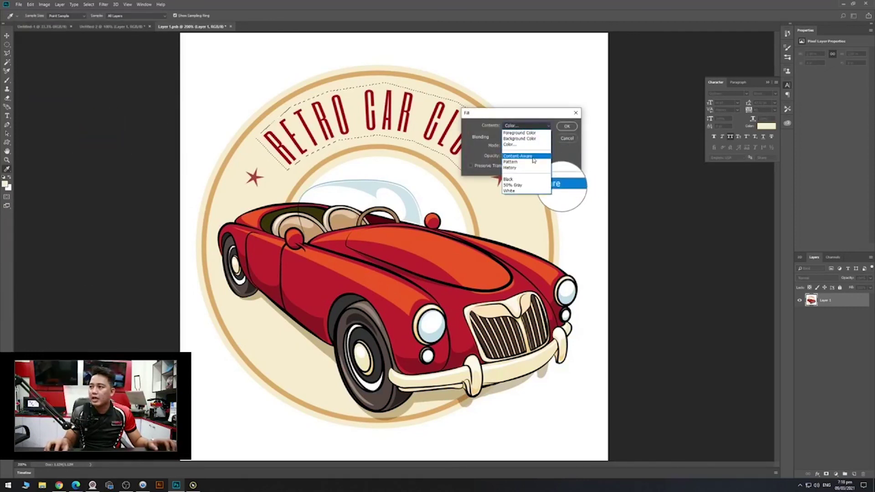
{"action": "left_click", "coordinate": [534, 158]}
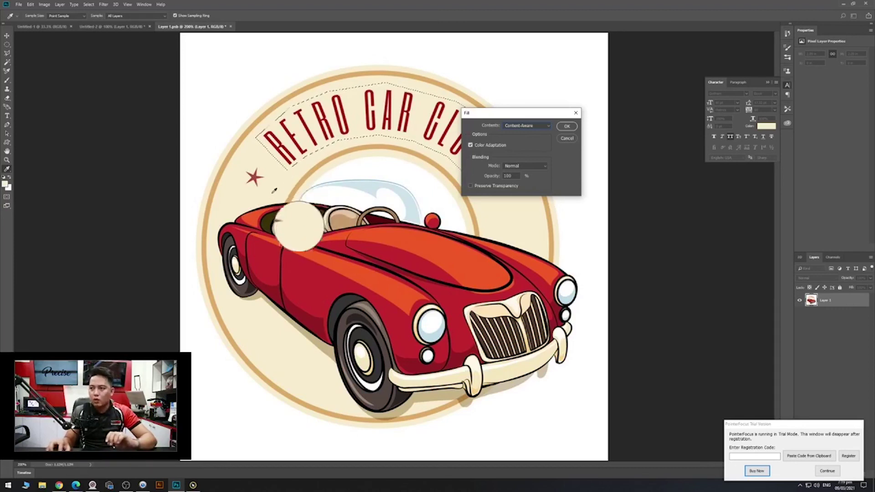
{"action": "left_click", "coordinate": [566, 127]}
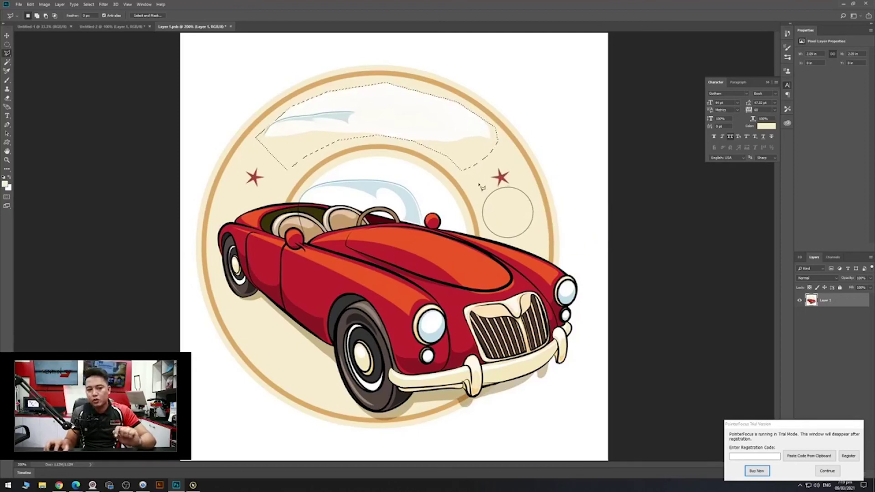
{"action": "left_click", "coordinate": [828, 471]}
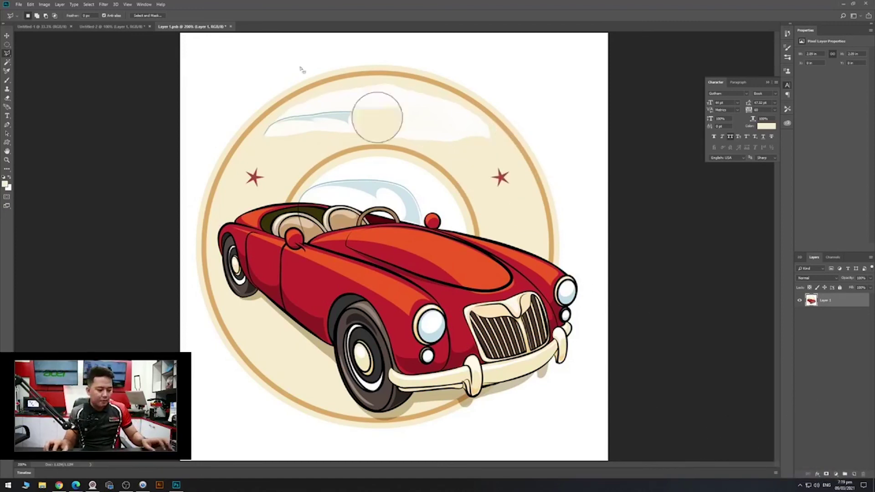
Switch to the Chrome browser and close the retro car label preview to return to the Freepik results.
{"action": "left_click", "coordinate": [41, 27]}
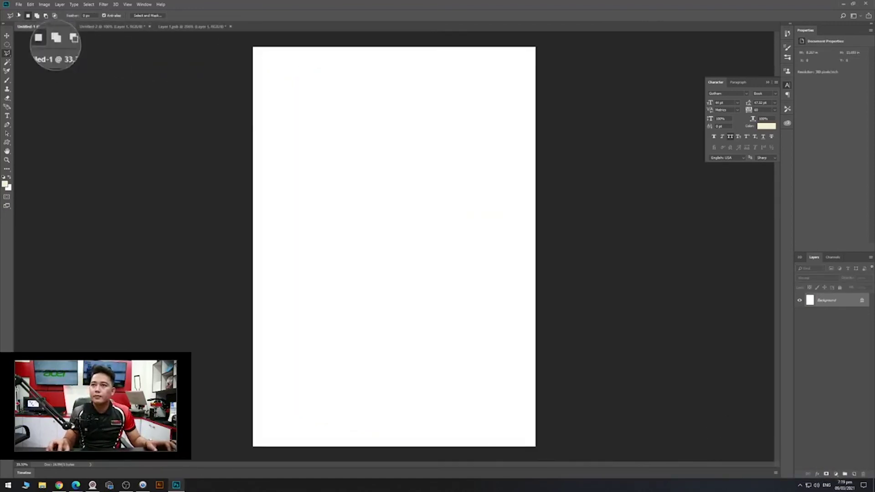
{"action": "left_click", "coordinate": [111, 27]}
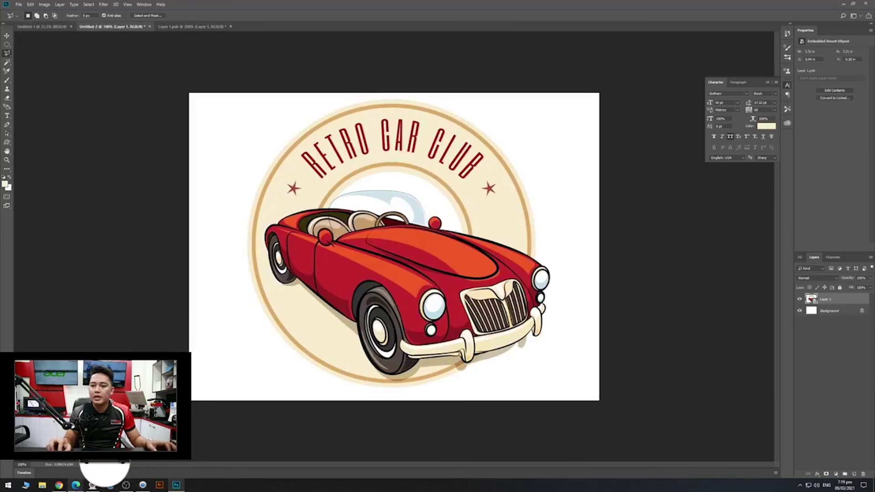
{"action": "left_click", "coordinate": [59, 486]}
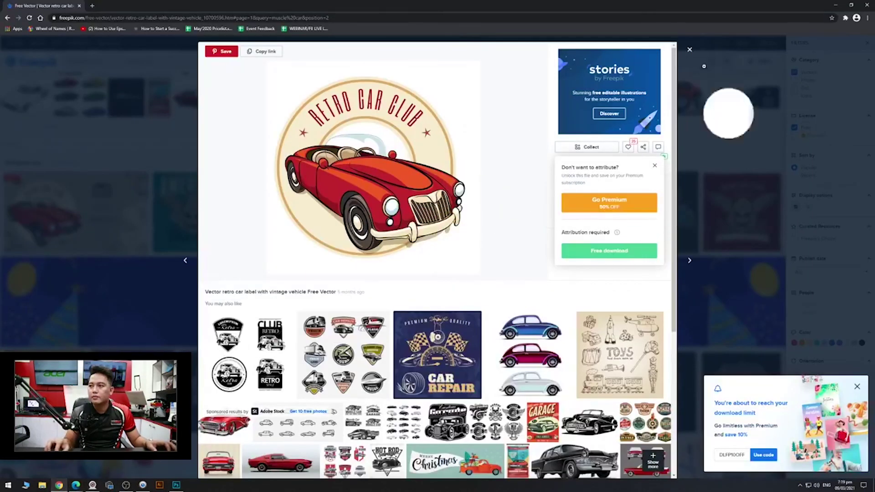
{"action": "left_click", "coordinate": [690, 50]}
Search Freepik for "person" and limit the free results to photos instead of vectors.
{"action": "scroll", "coordinate": [519, 260], "scroll_direction": "down", "scroll_amount": 5}
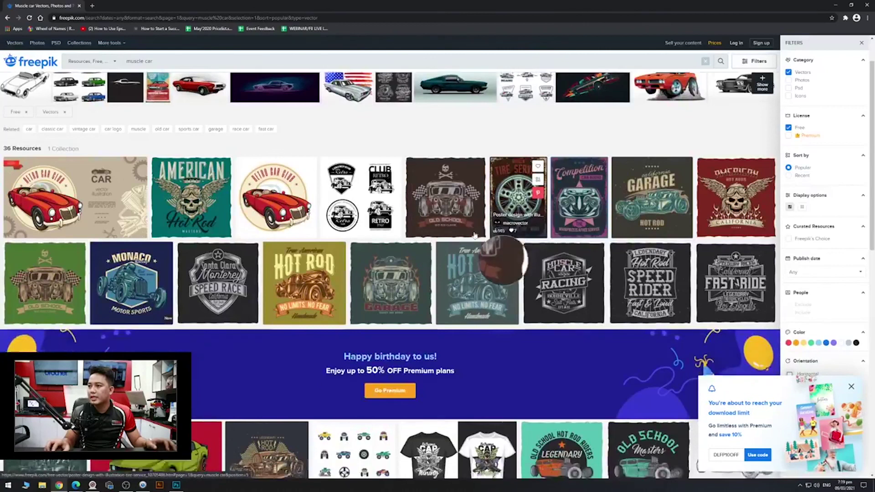
{"action": "scroll", "coordinate": [472, 233], "scroll_direction": "up", "scroll_amount": 4}
{"action": "double_click", "coordinate": [149, 62]}
{"action": "triple_click", "coordinate": [124, 61]}
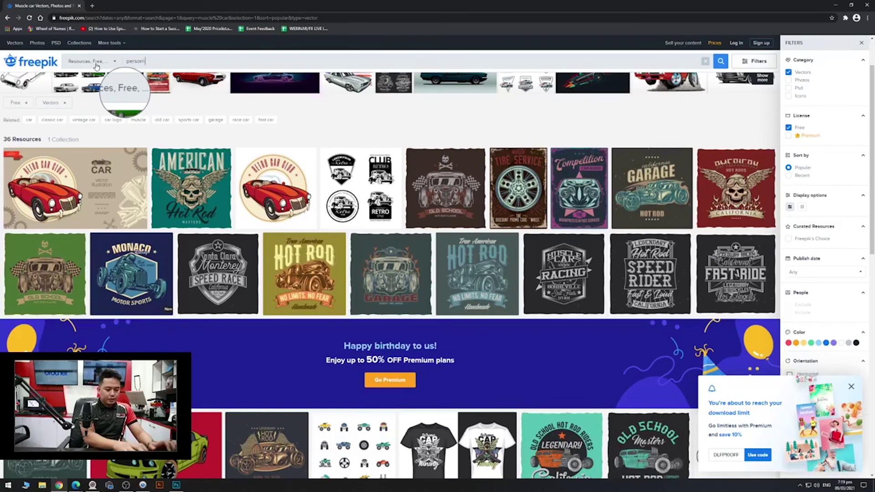
{"action": "type", "text": "person"}
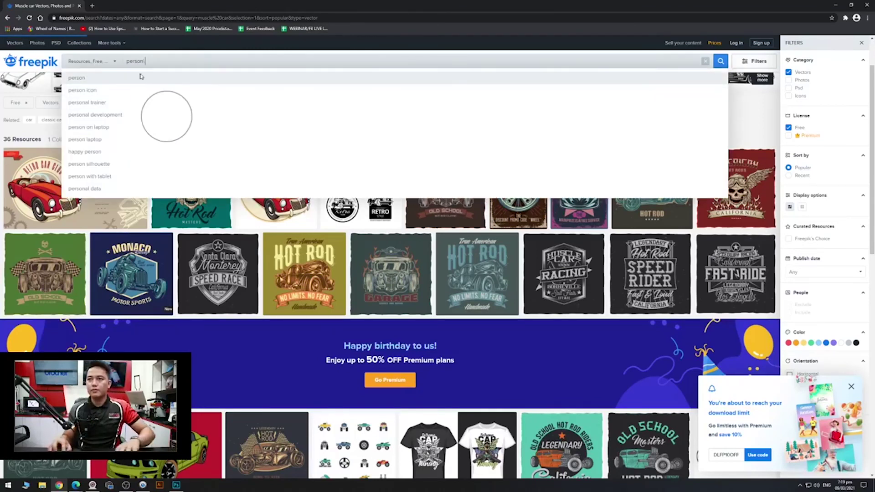
{"action": "key", "text": "Return"}
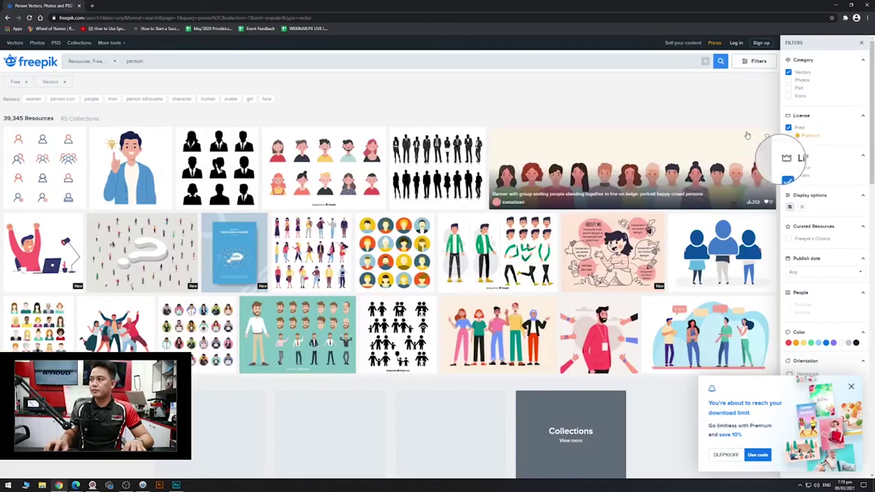
{"action": "left_click", "coordinate": [789, 80]}
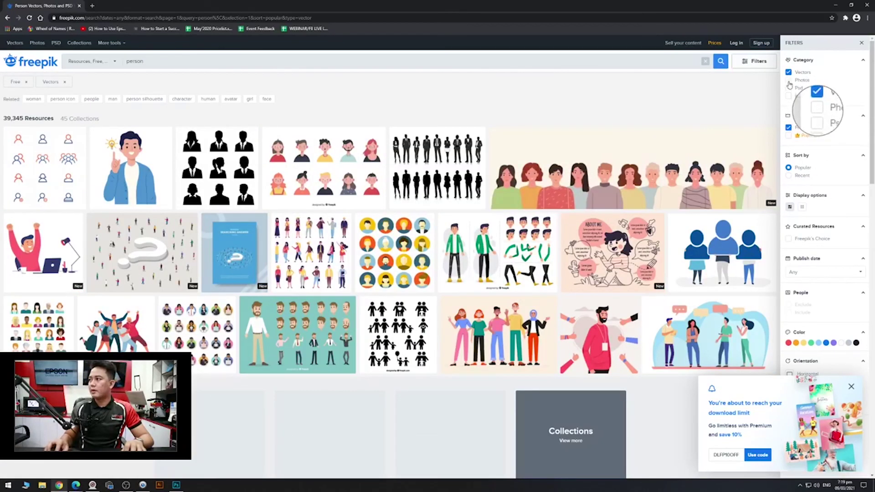
{"action": "left_click", "coordinate": [788, 72]}
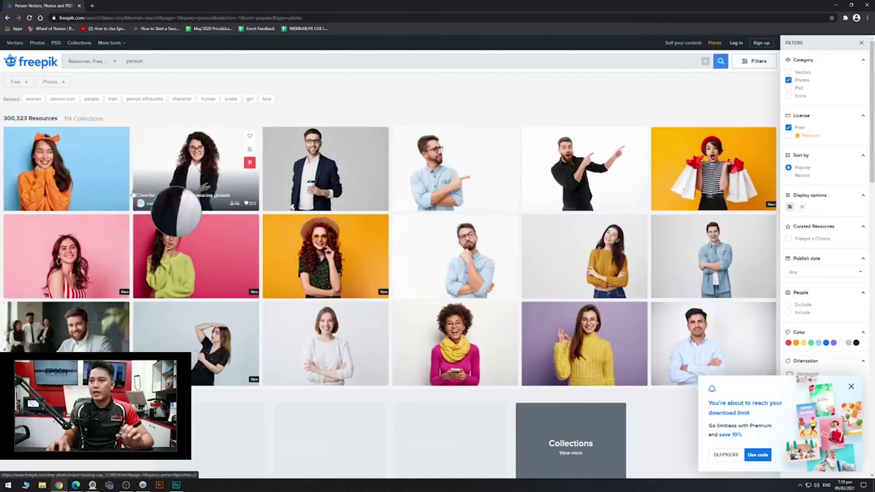
Copy the photo of the woman in the orange jumper and paste it into the blank Untitled-1 document in Photoshop.
{"action": "left_click", "coordinate": [76, 179]}
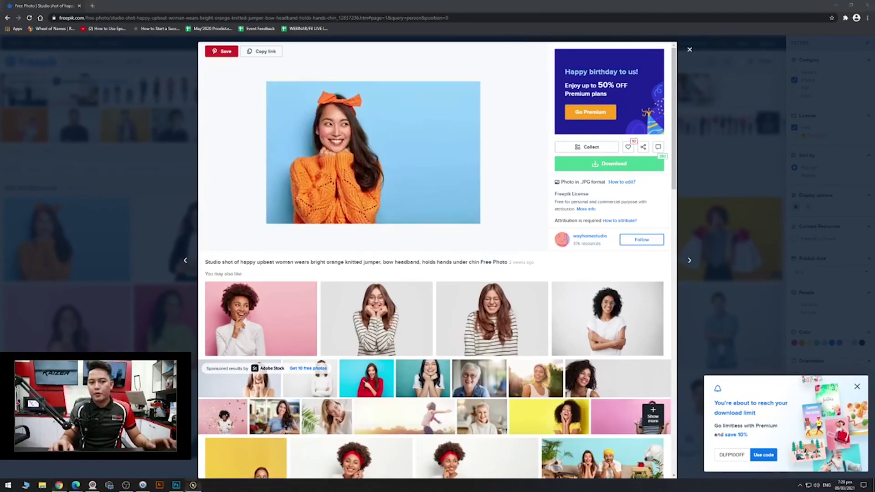
{"action": "right_click", "coordinate": [382, 124]}
{"action": "left_click", "coordinate": [403, 150]}
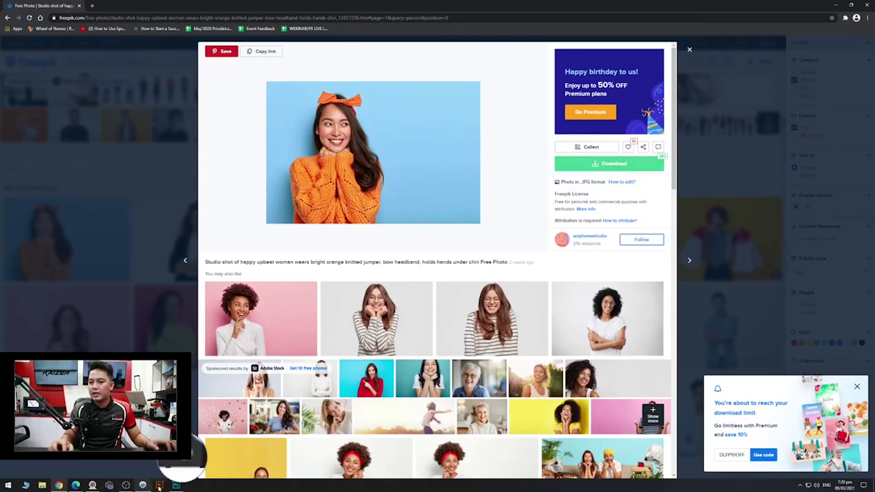
{"action": "left_click", "coordinate": [176, 486]}
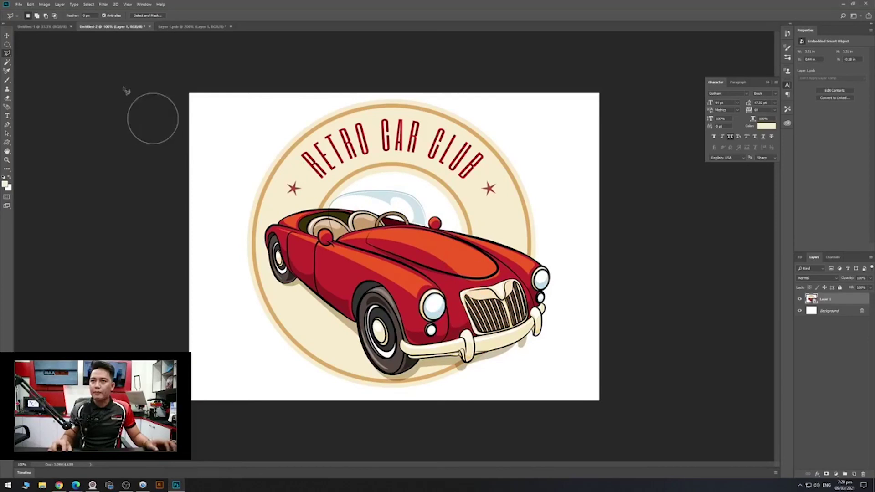
{"action": "left_click", "coordinate": [44, 27]}
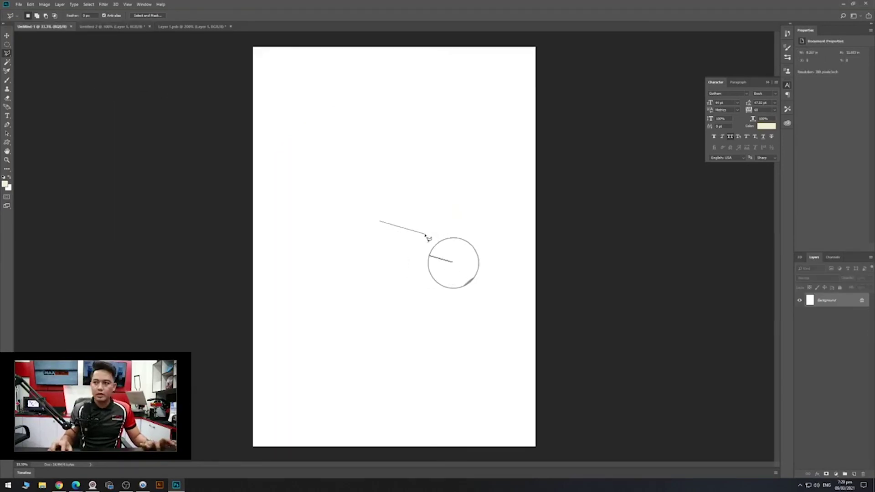
{"action": "key", "text": "Escape"}
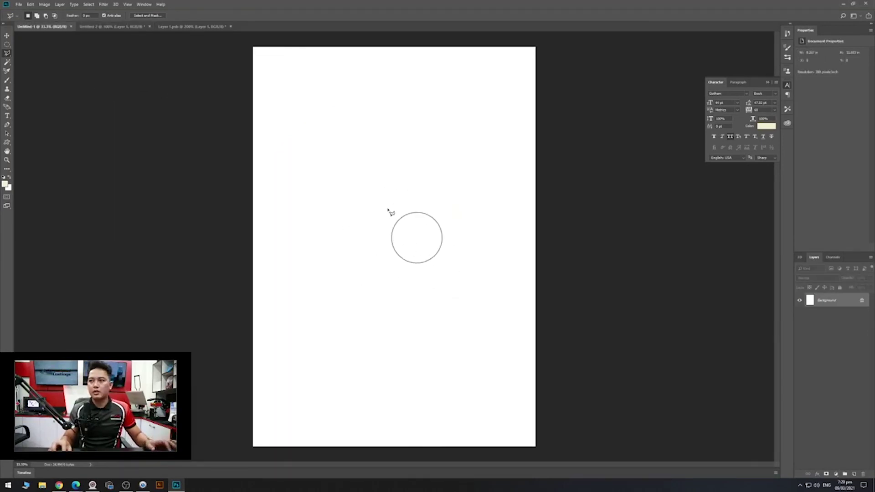
{"action": "key", "text": "ctrl+v"}
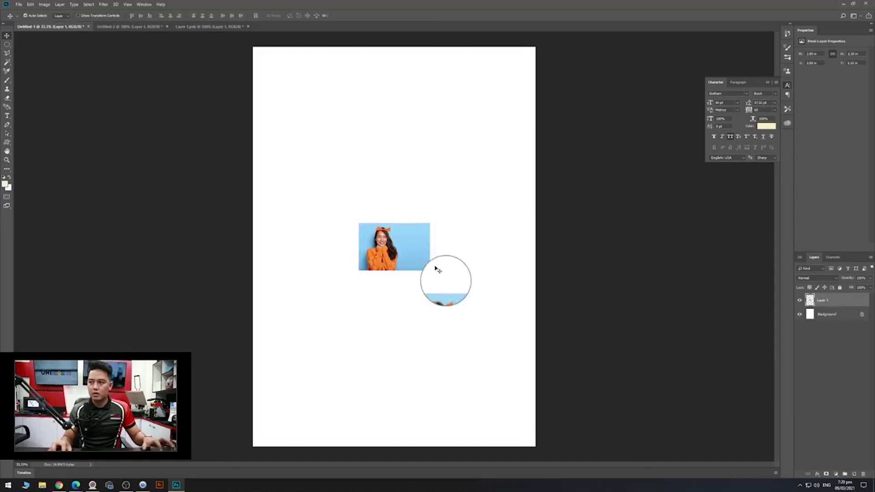
Enlarge the pasted photo proportionally to about 8 in wide and place it across the upper middle of the page.
{"action": "key", "text": "ctrl+t"}
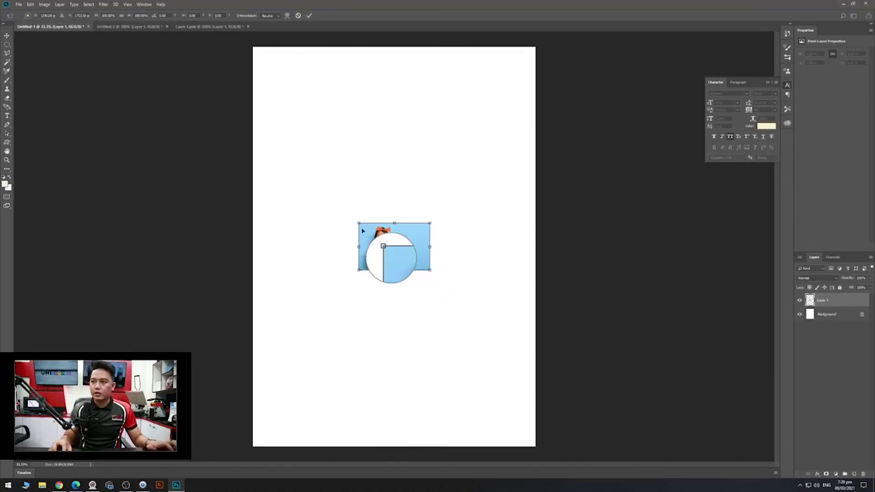
{"action": "left_click_drag", "start_coordinate": [359, 224], "coordinate": [266, 162]}
{"action": "left_click_drag", "start_coordinate": [430, 269], "coordinate": [564, 384]}
{"action": "left_click_drag", "start_coordinate": [483, 328], "coordinate": [487, 301]}
{"action": "key", "text": "Return"}
{"action": "scroll", "coordinate": [392, 237], "scroll_direction": "up", "scroll_amount": 2}
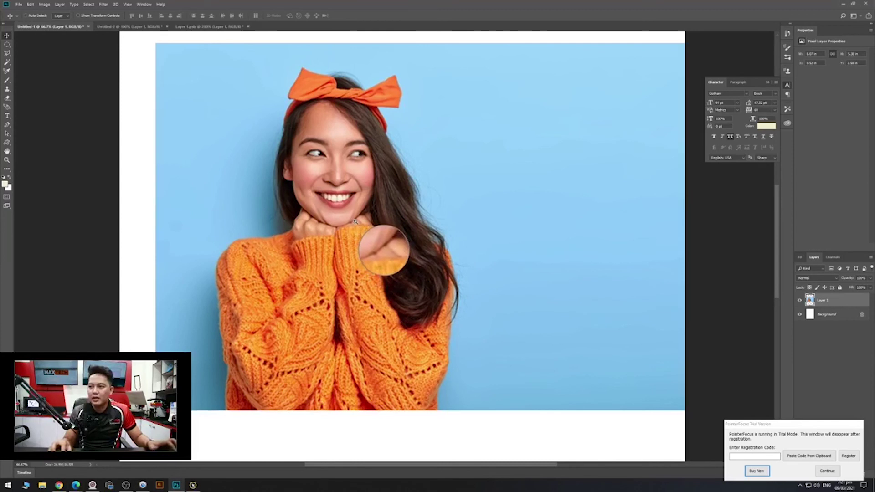
{"action": "scroll", "coordinate": [354, 221], "scroll_direction": "up", "scroll_amount": 3}
{"action": "scroll", "coordinate": [369, 176], "scroll_direction": "down", "scroll_amount": 3}
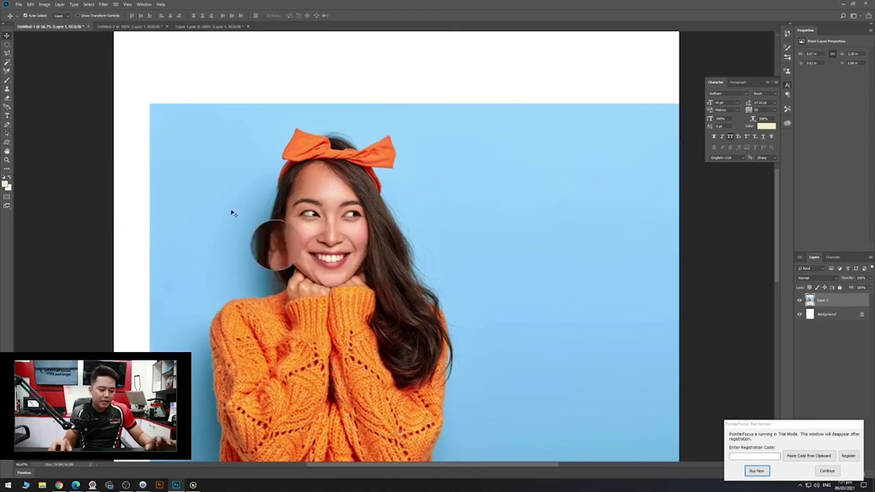
Paint a small black dot on the woman's cheek with the Brush tool, using the default foreground color.
{"action": "left_click", "coordinate": [7, 80]}
{"action": "left_click", "coordinate": [333, 260]}
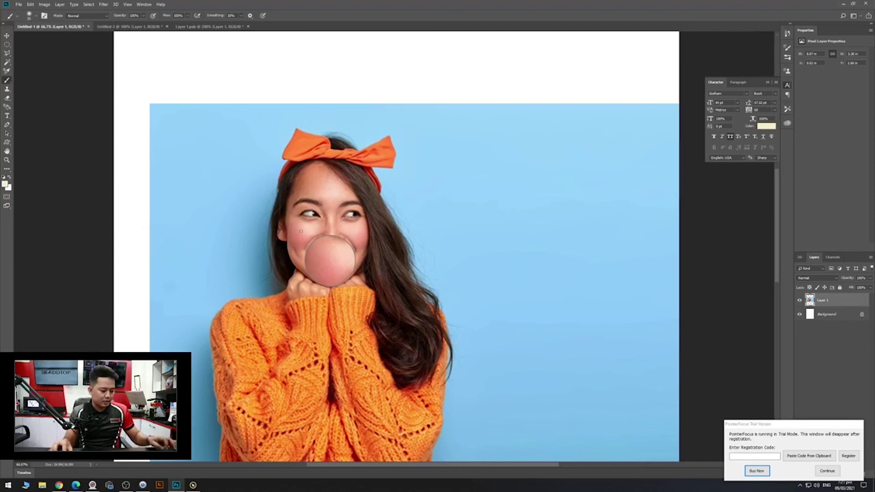
{"action": "key", "text": "d"}
{"action": "left_click", "coordinate": [300, 232]}
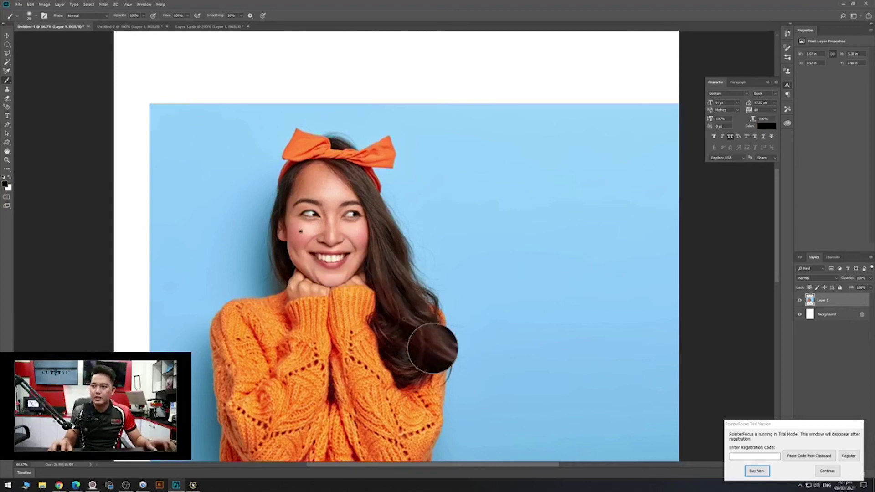
{"action": "scroll", "coordinate": [296, 265], "scroll_direction": "up", "scroll_amount": 1}
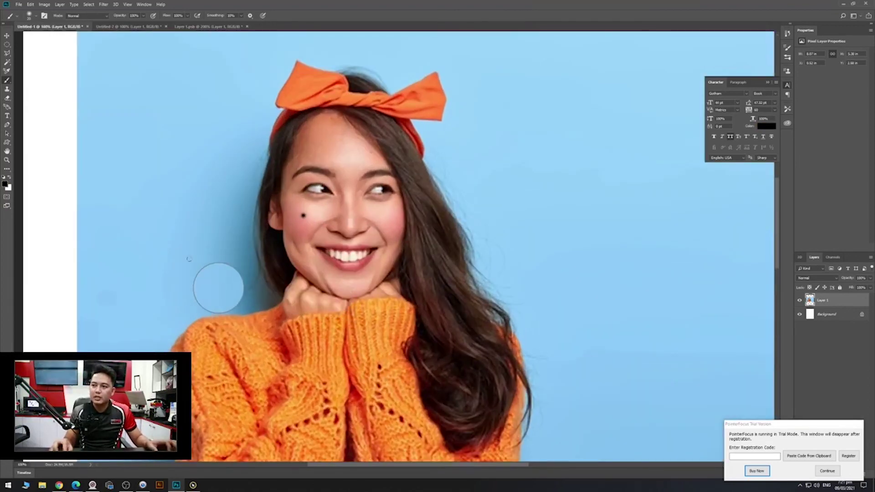
Remove the black cheek dot with the Spot Healing Brush in Content-Aware mode, using a brush reduced to slightly larger than the dot.
{"action": "key", "text": "v"}
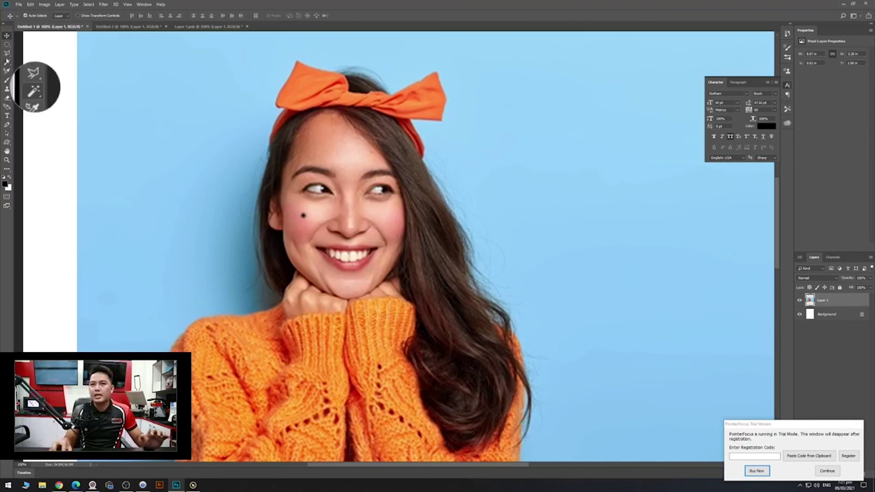
{"action": "left_click", "coordinate": [7, 100]}
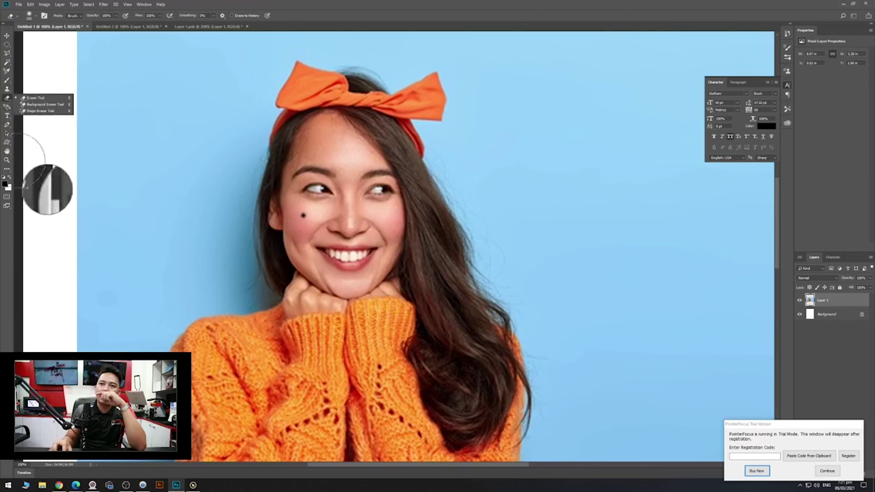
{"action": "left_click", "coordinate": [6, 170]}
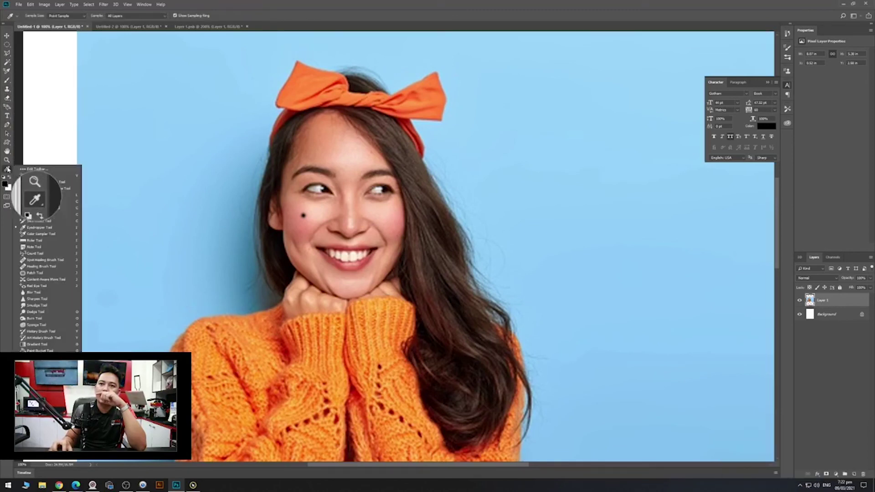
{"action": "left_click", "coordinate": [48, 262]}
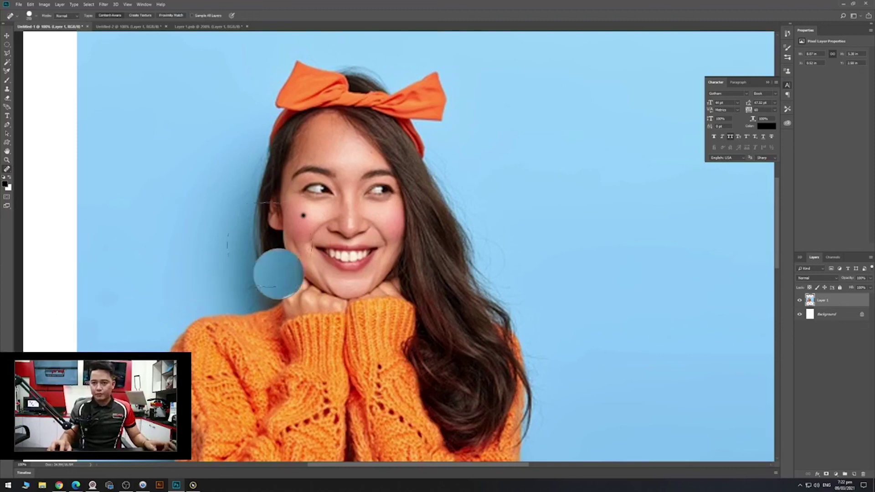
{"action": "key", "text": "bracketleft"}
{"action": "key", "text": "bracketleft"}
{"action": "key", "text": "bracketleft"}
{"action": "key", "text": "bracketleft"}
{"action": "key", "text": "bracketleft"}
{"action": "key", "text": "bracketleft"}
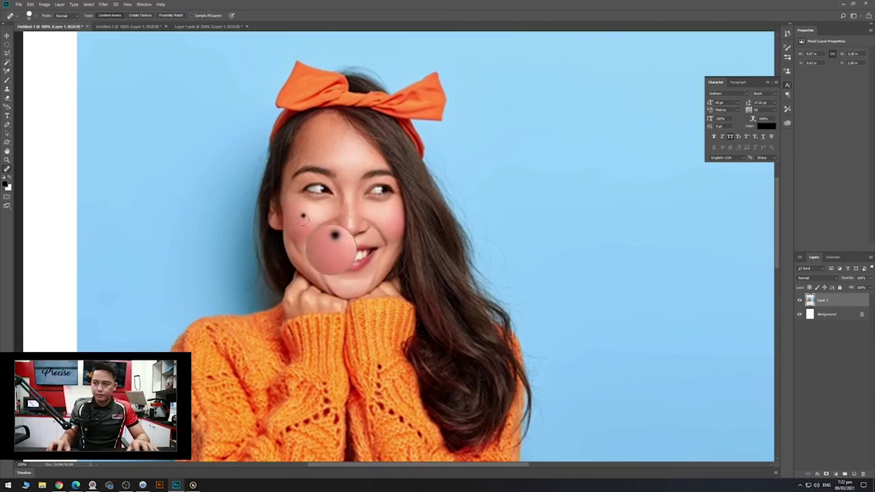
{"action": "left_click", "coordinate": [304, 216]}
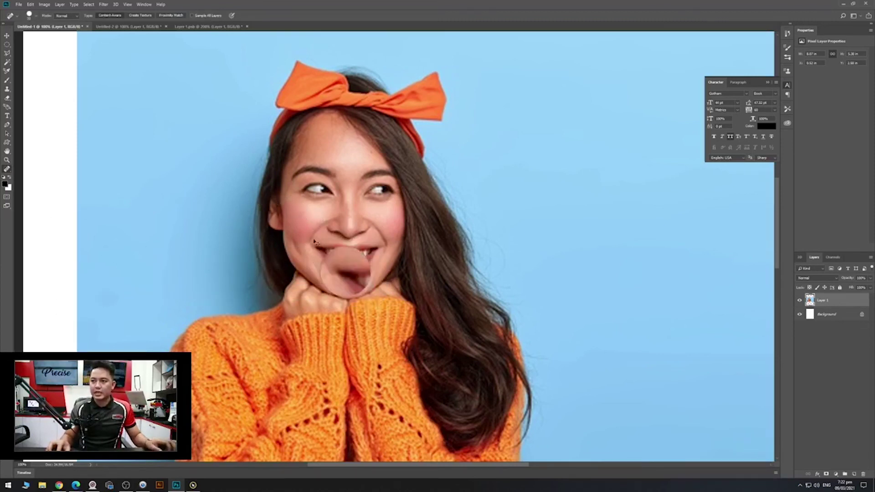
Undo the spot healing, repeat it on the cheek dot, and restore the dot again.
{"action": "key", "text": "ctrl+z"}
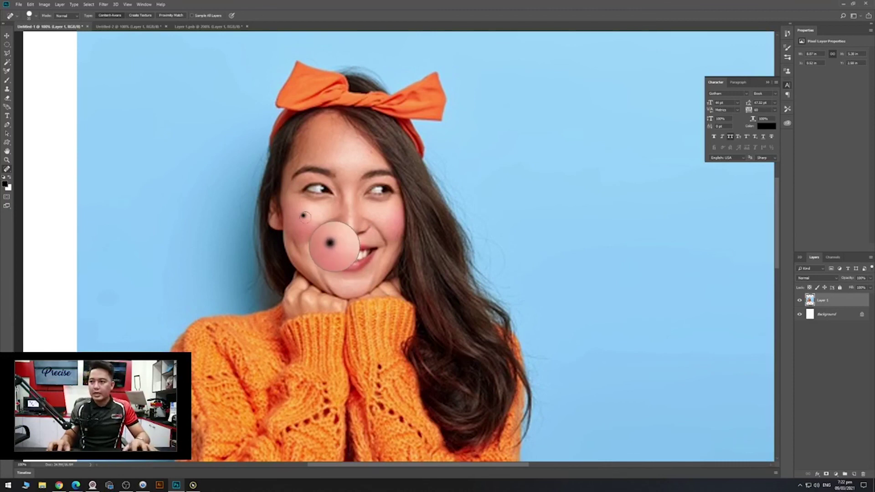
{"action": "left_click", "coordinate": [304, 215]}
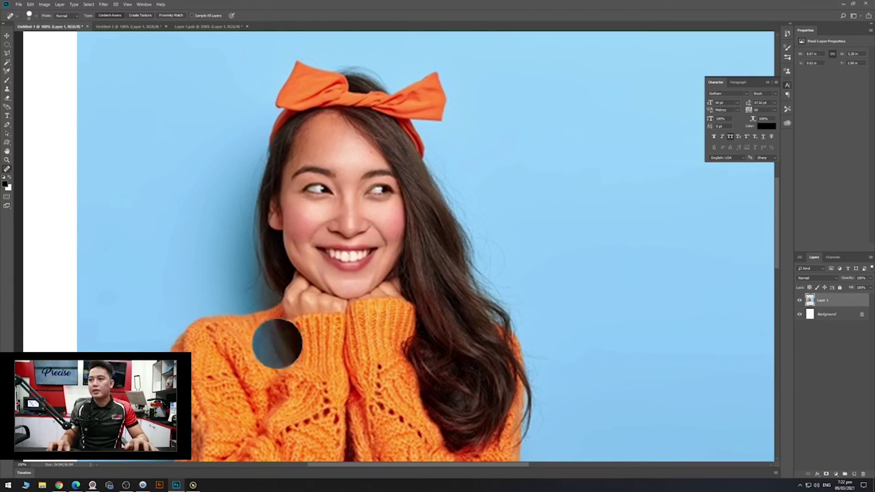
{"action": "right_click", "coordinate": [6, 169]}
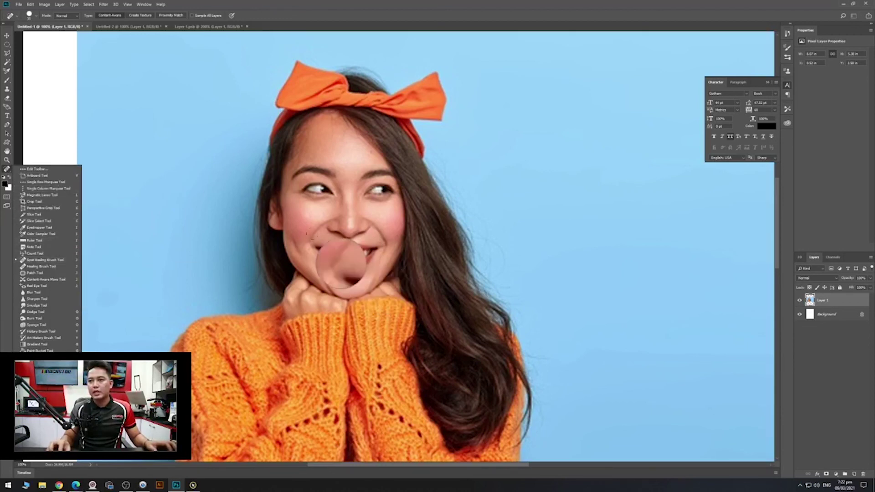
{"action": "key", "text": "Escape"}
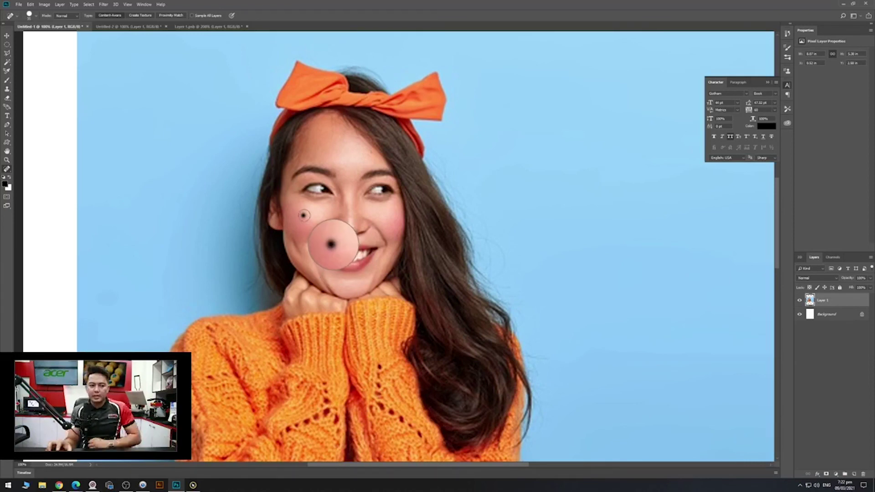
{"action": "left_click", "coordinate": [304, 215]}
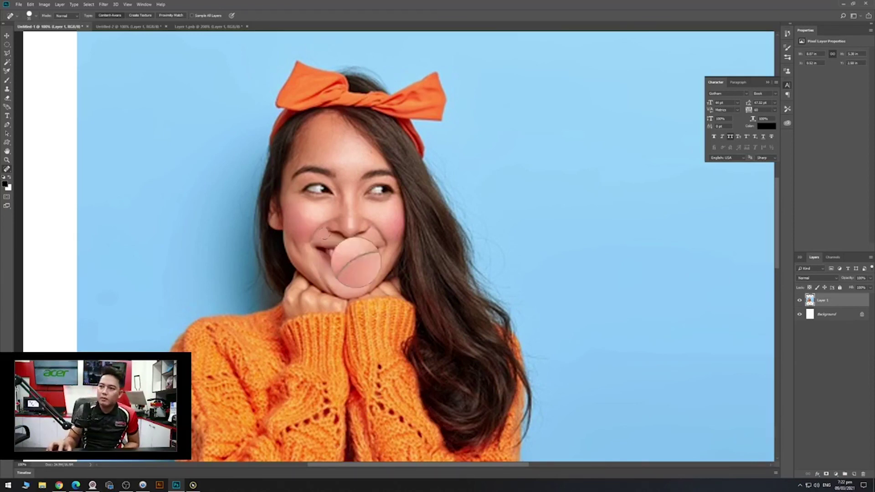
{"action": "key", "text": "ctrl+z"}
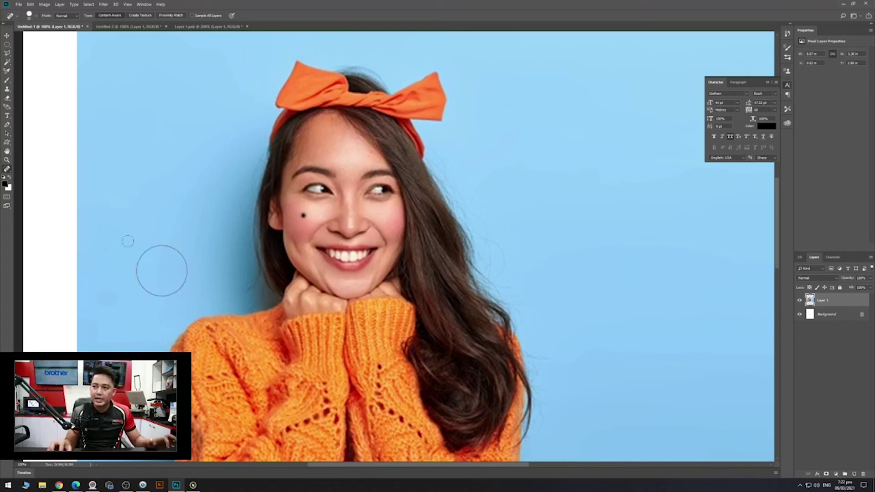
Try the Patch Tool on the black cheek dot, replacing it with nearby clean skin, and restore the dot.
{"action": "right_click", "coordinate": [7, 169]}
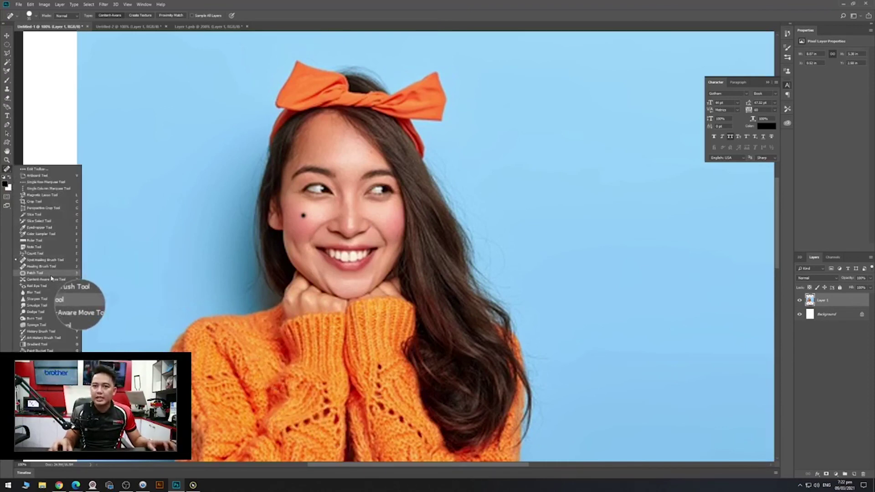
{"action": "left_click", "coordinate": [35, 273]}
{"action": "left_click_drag", "start_coordinate": [304, 211], "coordinate": [313, 231]}
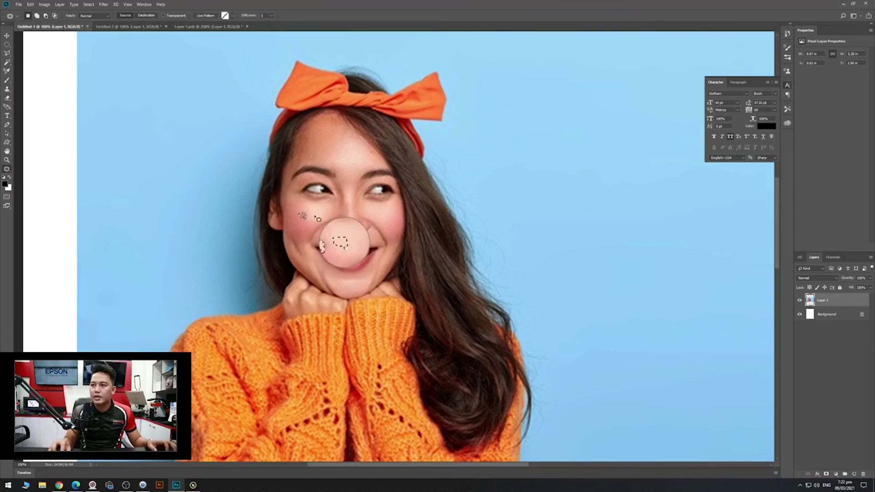
{"action": "key", "text": "ctrl+d"}
{"action": "key", "text": "ctrl+d"}
{"action": "key", "text": "ctrl+d"}
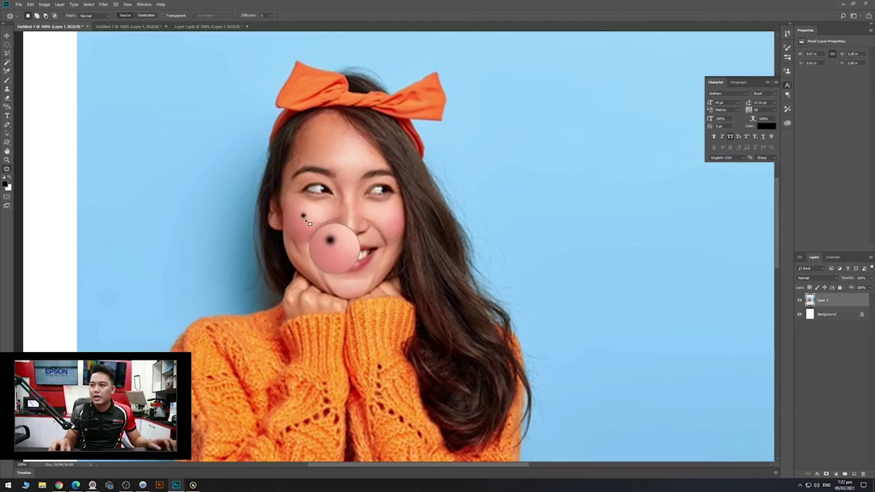
{"action": "left_click_drag", "start_coordinate": [302, 214], "coordinate": [314, 228]}
{"action": "key", "text": "ctrl+d"}
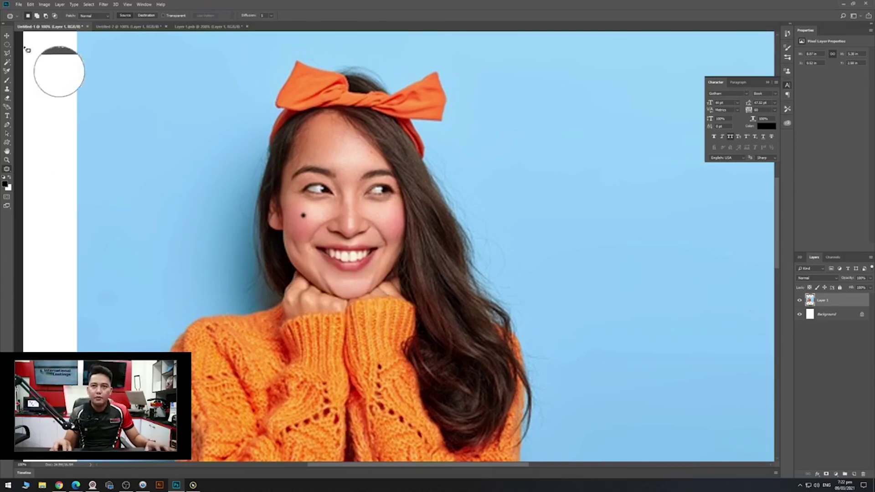
Select the black cheek dot with the Elliptical Marquee and remove it with a Content-Aware fill.
{"action": "left_click", "coordinate": [7, 44]}
{"action": "left_click_drag", "start_coordinate": [307, 216], "coordinate": [310, 219]}
{"action": "key", "text": "shift+F5"}
{"action": "key", "text": "Return"}
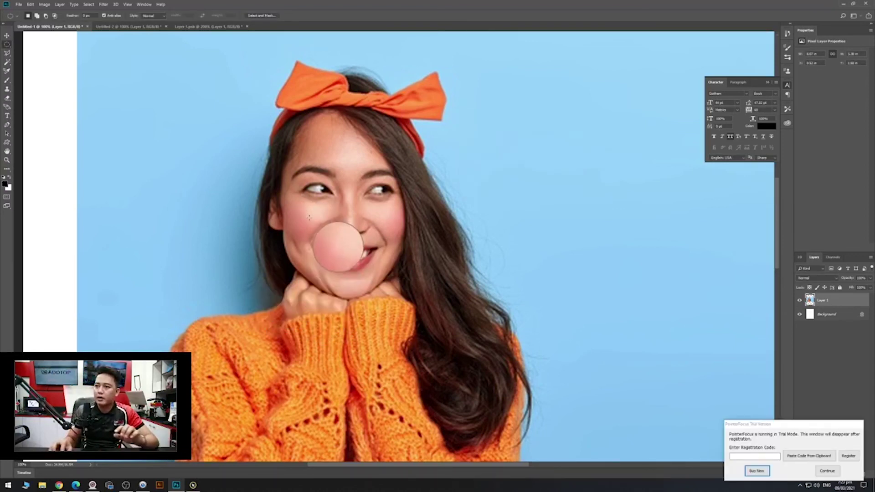
Examine the filled cheek area in close-up and in the context of the whole portrait.
{"action": "scroll", "coordinate": [309, 218], "scroll_direction": "up", "scroll_amount": 3}
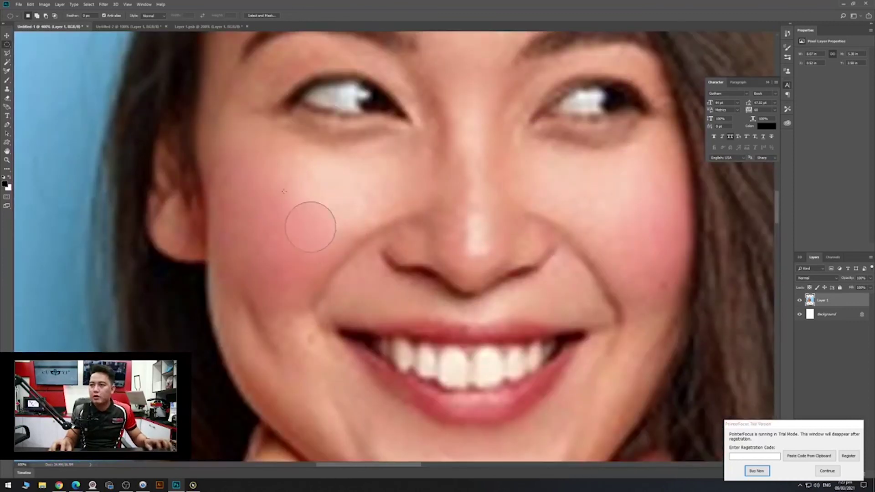
{"action": "scroll", "coordinate": [284, 192], "scroll_direction": "down", "scroll_amount": 2}
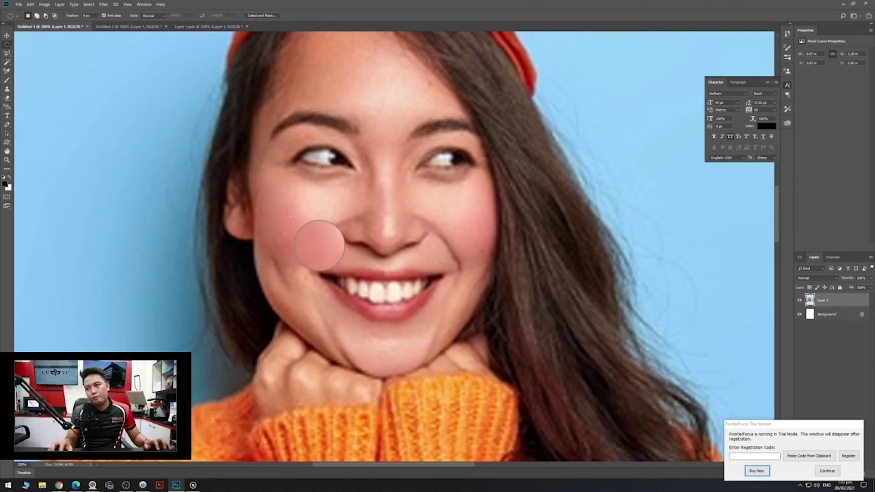
{"action": "scroll", "coordinate": [319, 237], "scroll_direction": "down", "scroll_amount": 3}
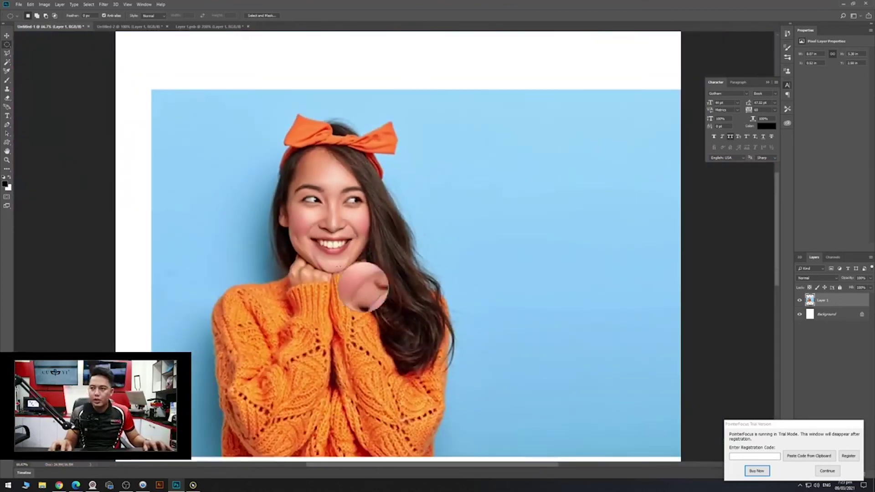
{"action": "scroll", "coordinate": [335, 303], "scroll_direction": "down", "scroll_amount": 1}
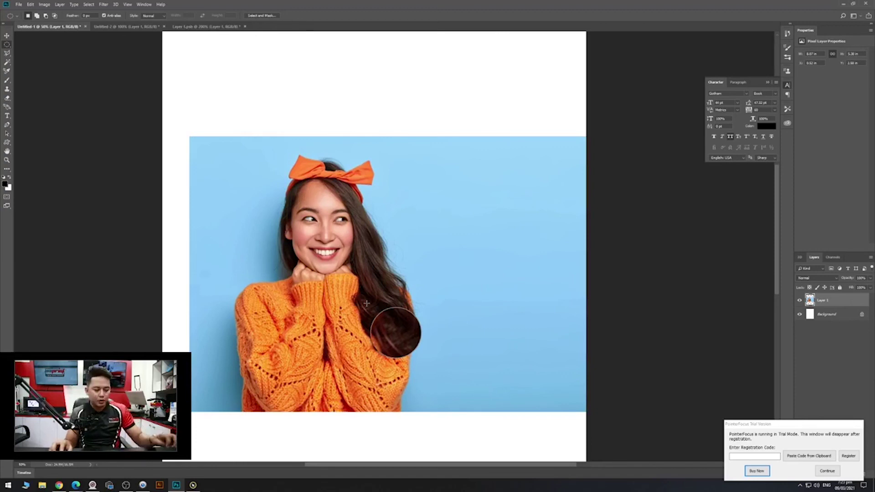
{"action": "key", "text": "v"}
{"action": "left_click_drag", "start_coordinate": [215, 271], "coordinate": [235, 271]}
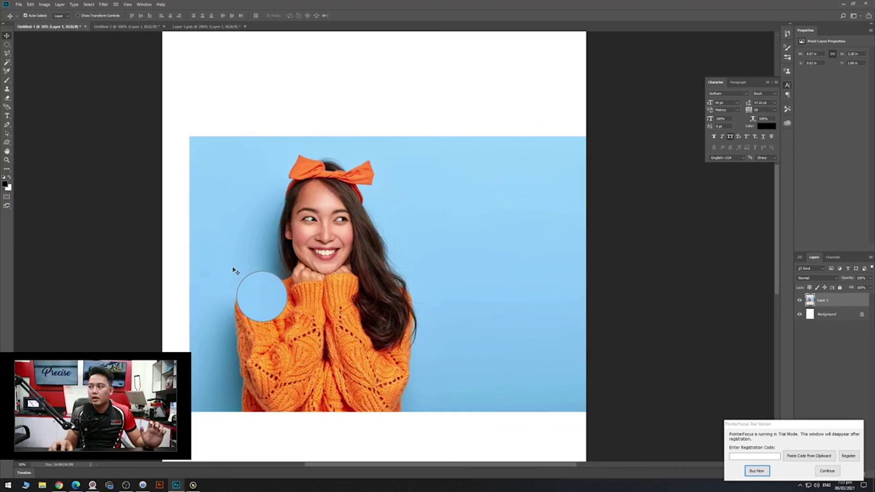
{"action": "left_click", "coordinate": [828, 471]}
{"action": "left_click_drag", "start_coordinate": [348, 347], "coordinate": [341, 327]}
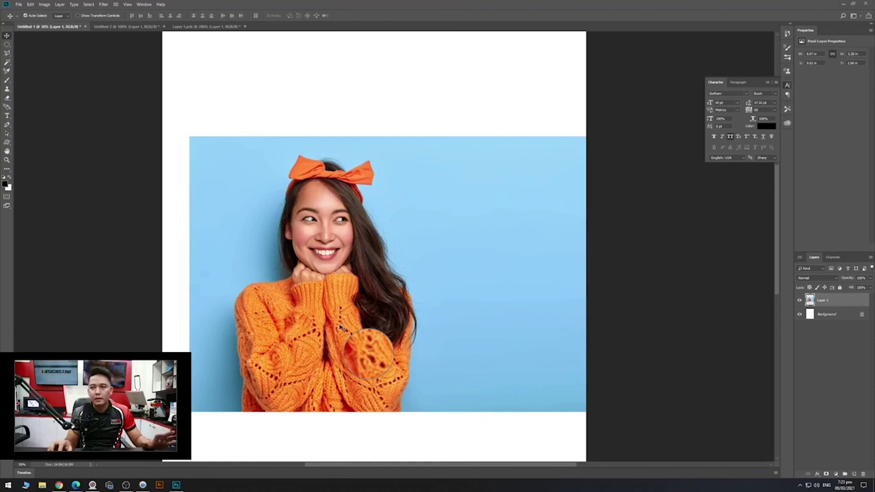
Undo the cheek fill, try the Healing Brush in Sampled mode on the black cheek dot, and restore the dot.
{"action": "left_click", "coordinate": [7, 169]}
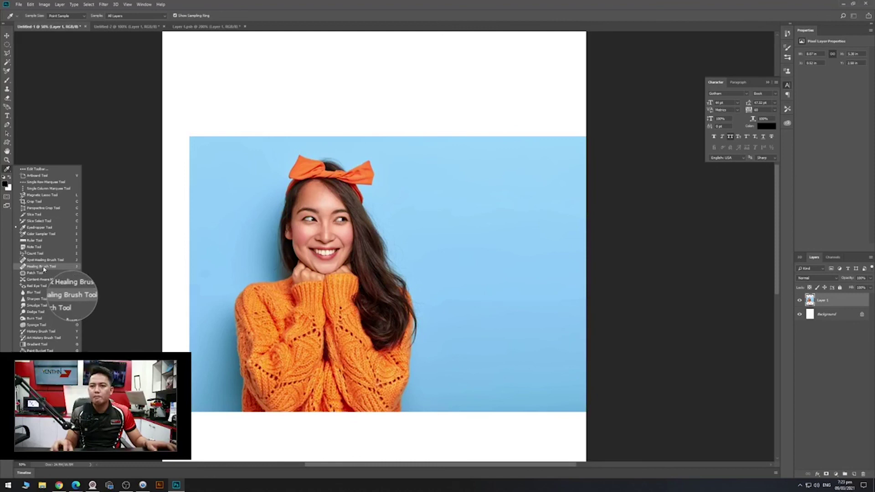
{"action": "left_click", "coordinate": [221, 228]}
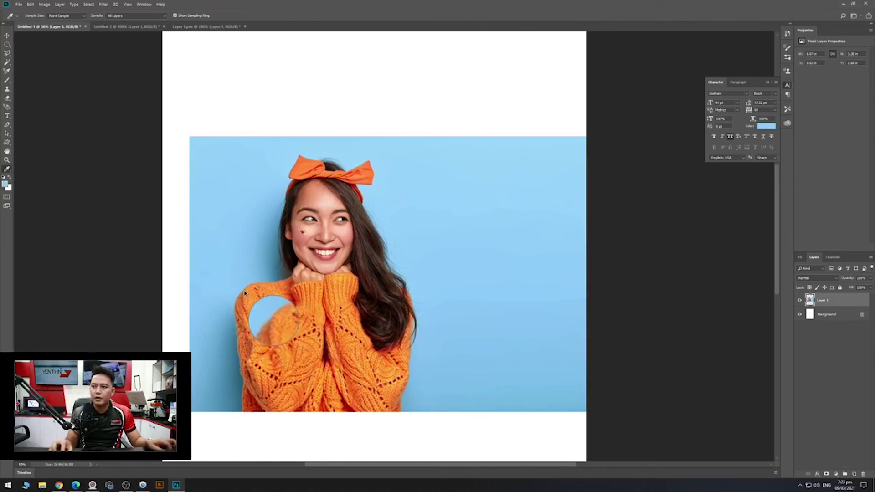
{"action": "left_click", "coordinate": [7, 168]}
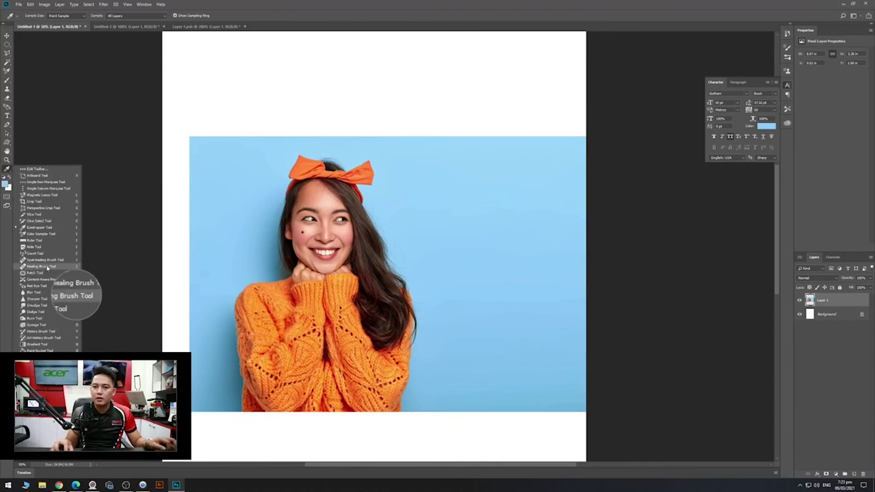
{"action": "left_click", "coordinate": [28, 266]}
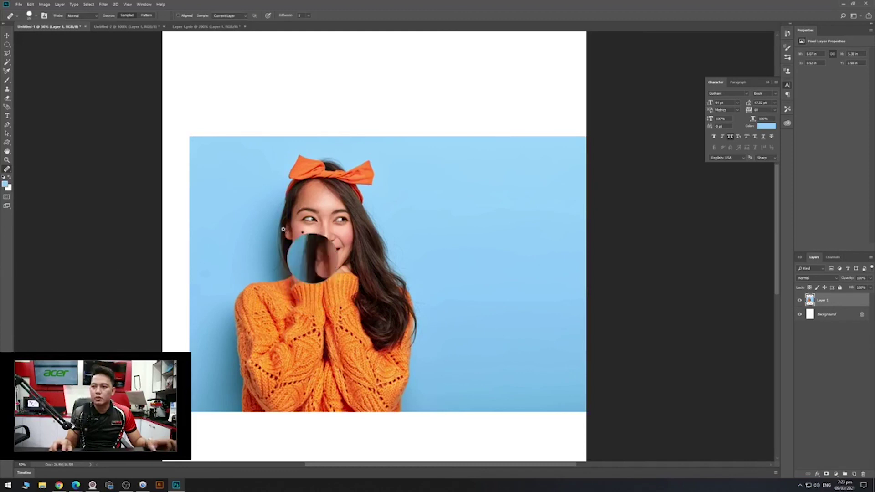
{"action": "scroll", "coordinate": [303, 248], "scroll_direction": "up", "scroll_amount": 2}
{"action": "scroll", "coordinate": [318, 239], "scroll_direction": "up", "scroll_amount": 2}
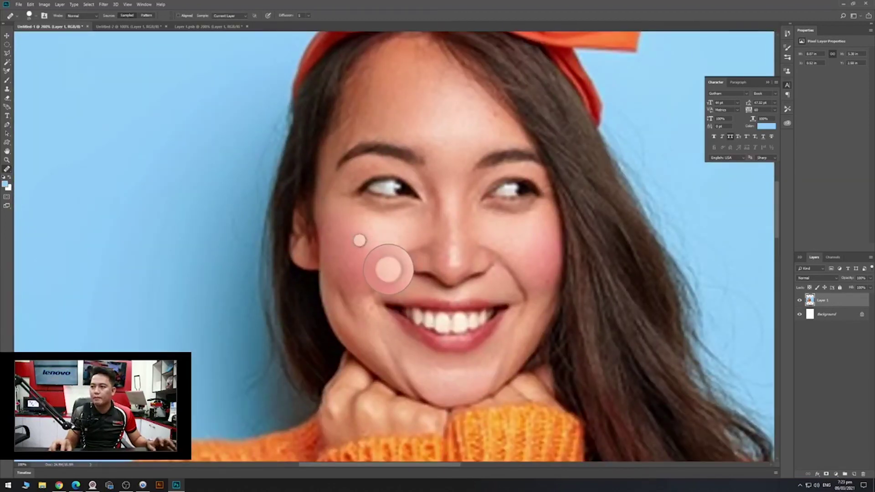
{"action": "key", "text": "ctrl+z"}
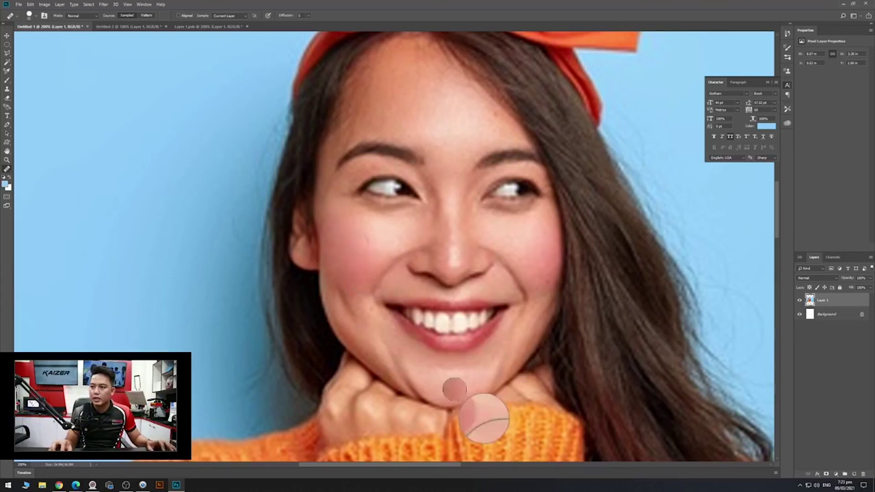
{"action": "scroll", "coordinate": [379, 240], "scroll_direction": "up", "scroll_amount": 1}
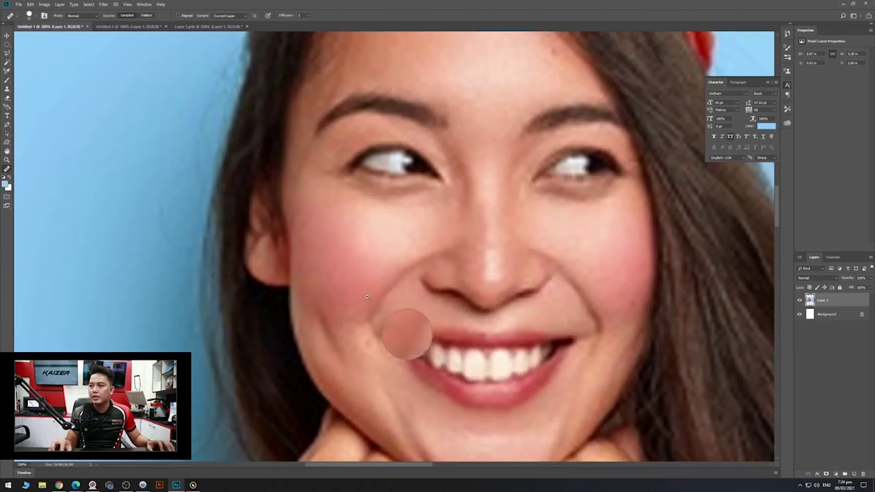
{"action": "scroll", "coordinate": [371, 296], "scroll_direction": "down", "scroll_amount": 2}
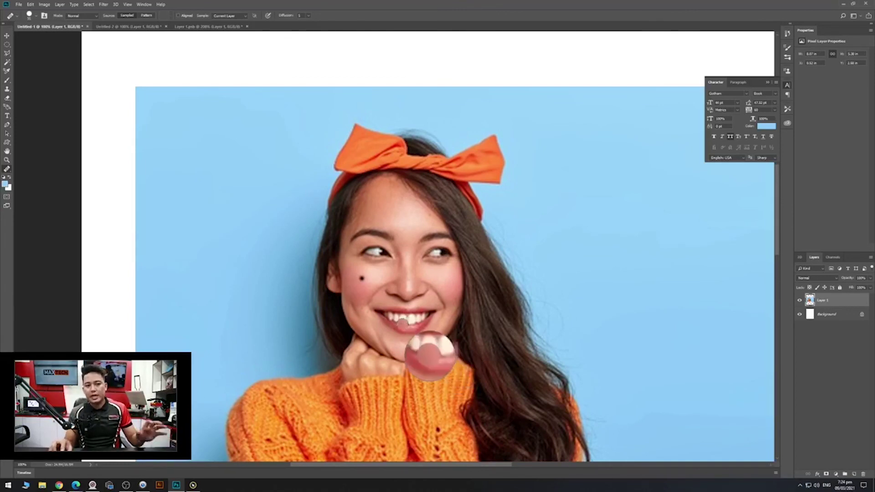
Move the woman's photo so it sits centred across the width of the page.
{"action": "key", "text": "v"}
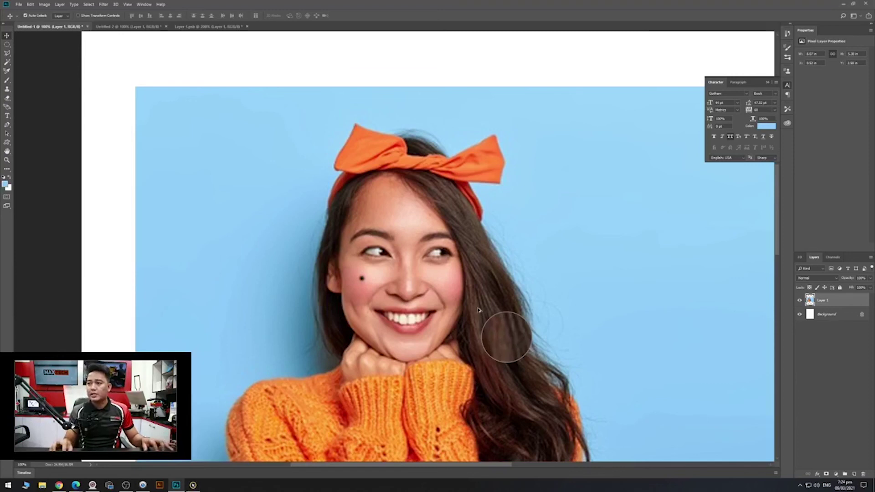
{"action": "scroll", "coordinate": [518, 295], "scroll_direction": "down", "scroll_amount": 3}
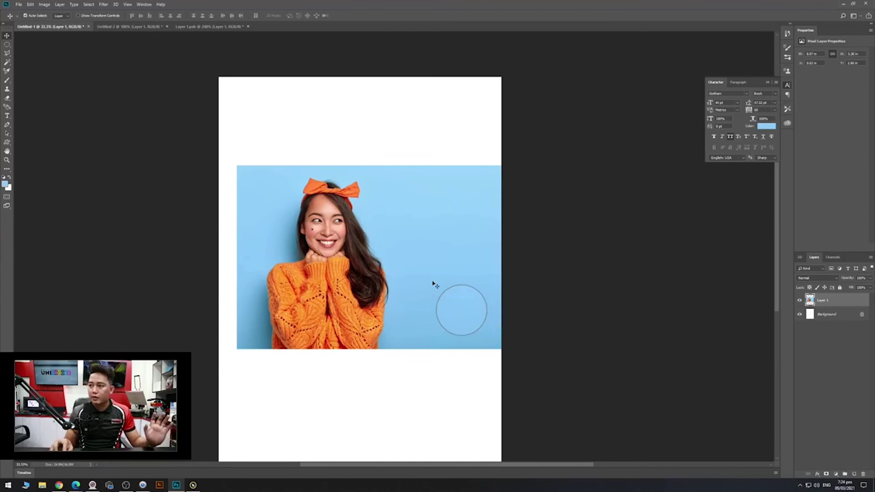
{"action": "left_click_drag", "start_coordinate": [414, 283], "coordinate": [401, 291]}
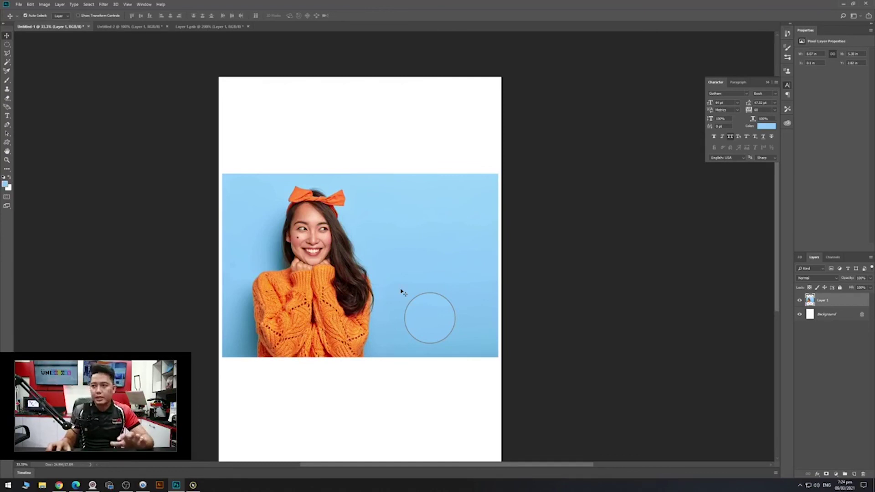
Switch to the red car emblem document and set the foreground colour to the cream f7ecce sampled from its ring.
{"action": "left_click_drag", "start_coordinate": [402, 293], "coordinate": [283, 149]}
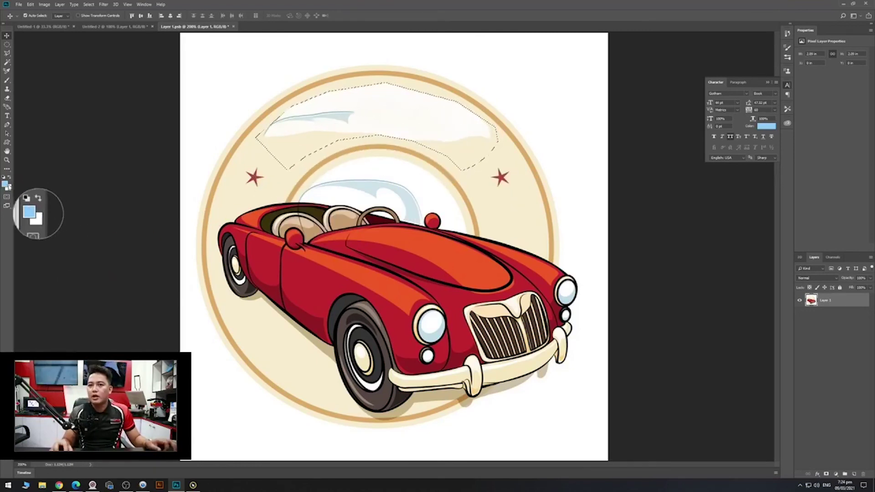
{"action": "left_click", "coordinate": [6, 184]}
{"action": "left_click", "coordinate": [283, 179]}
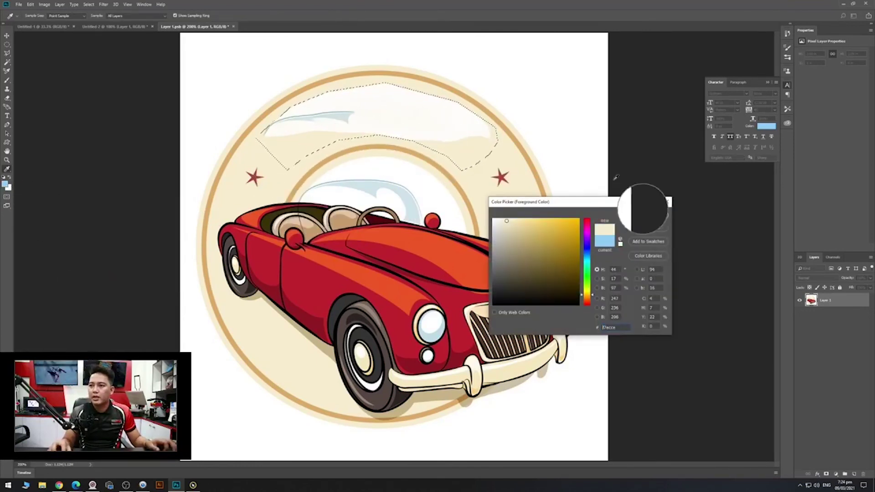
{"action": "left_click", "coordinate": [648, 215]}
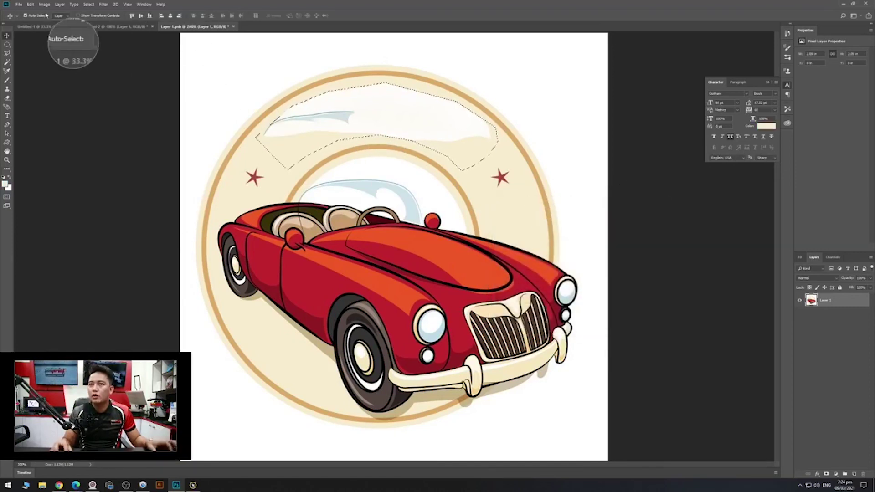
{"action": "left_click", "coordinate": [30, 4]}
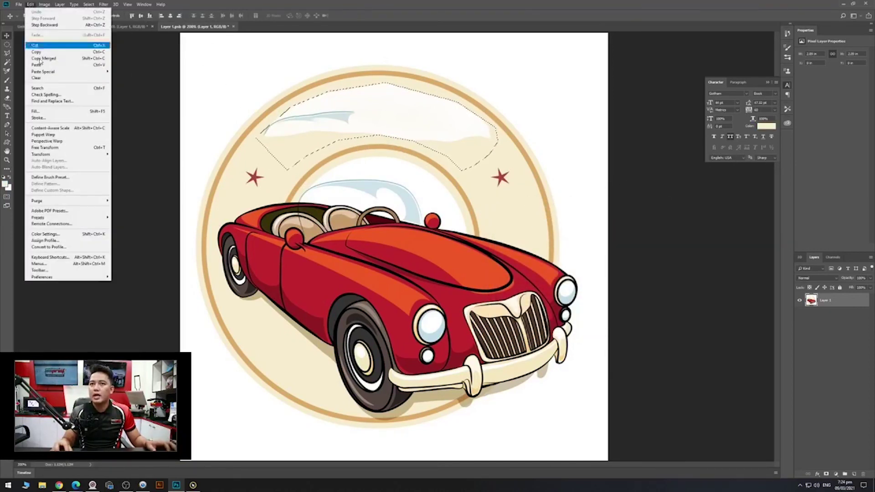
{"action": "left_click", "coordinate": [48, 117]}
{"action": "left_click", "coordinate": [481, 129]}
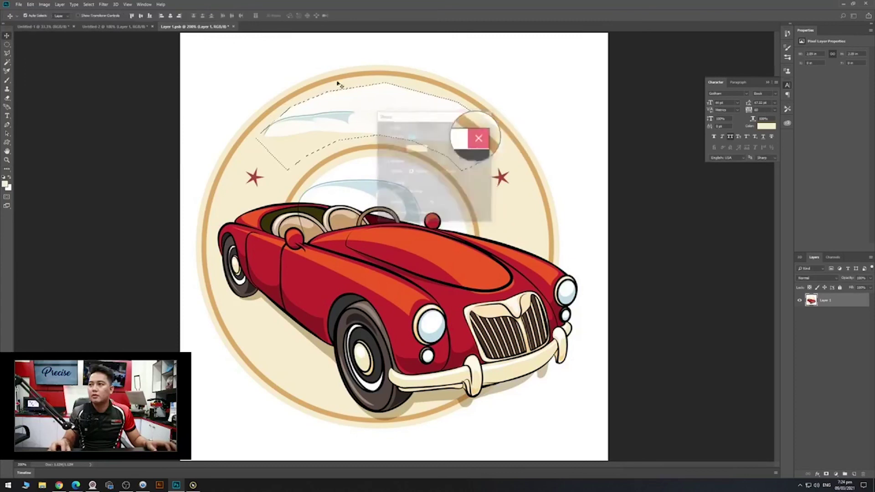
Fill the selected upper part of the ring with the Foreground Color and clear the selection.
{"action": "left_click", "coordinate": [31, 4]}
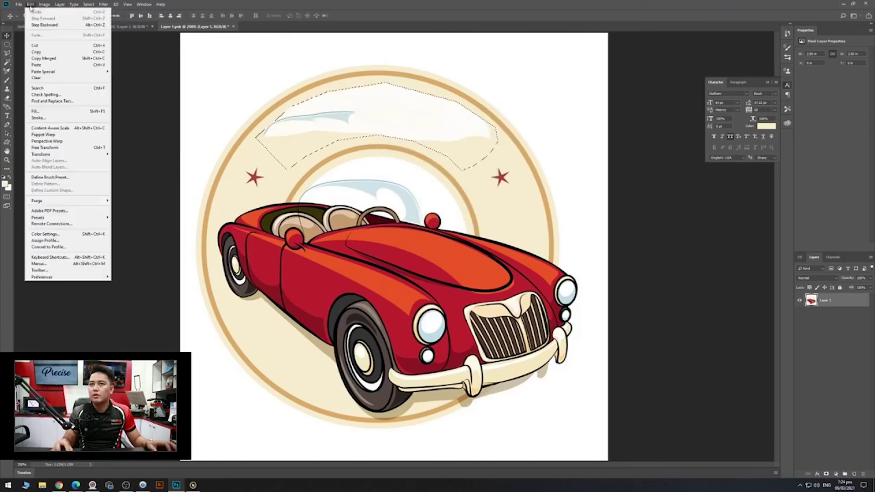
{"action": "left_click", "coordinate": [49, 112]}
{"action": "left_click", "coordinate": [526, 125]}
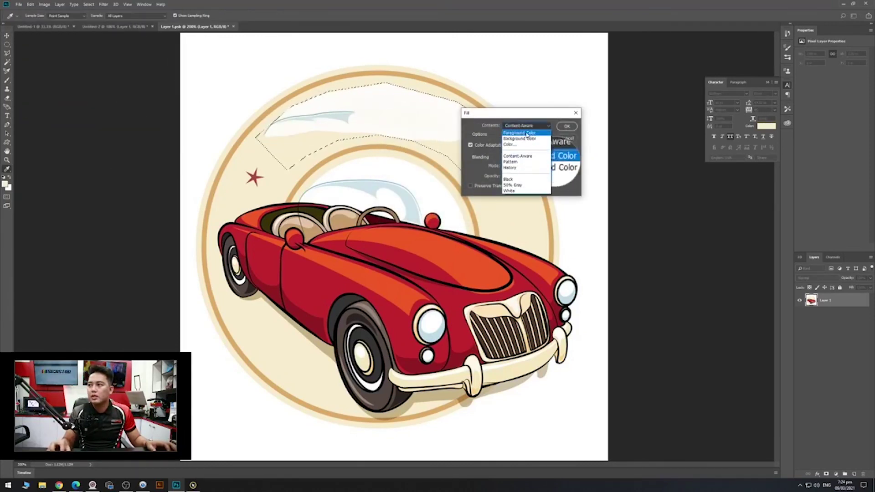
{"action": "left_click", "coordinate": [524, 133]}
{"action": "left_click", "coordinate": [566, 127]}
{"action": "key", "text": "v"}
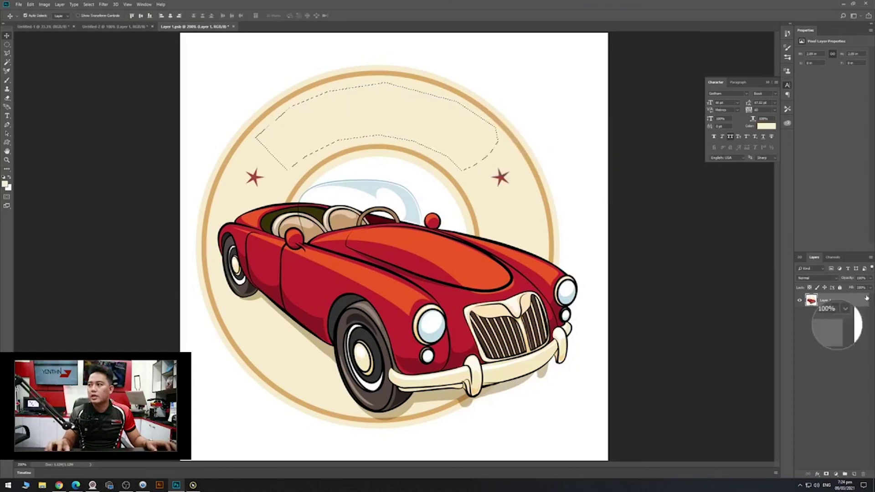
{"action": "key", "text": "ctrl+d"}
{"action": "left_click_drag", "start_coordinate": [468, 208], "coordinate": [330, 236]}
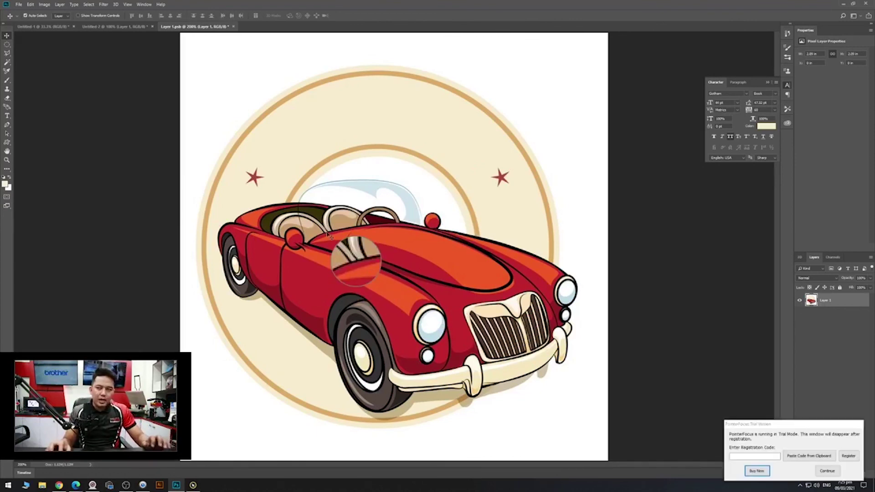
Start a text line in the ring's upper band and colour it dark red sampled from the car body.
{"action": "key", "text": "p"}
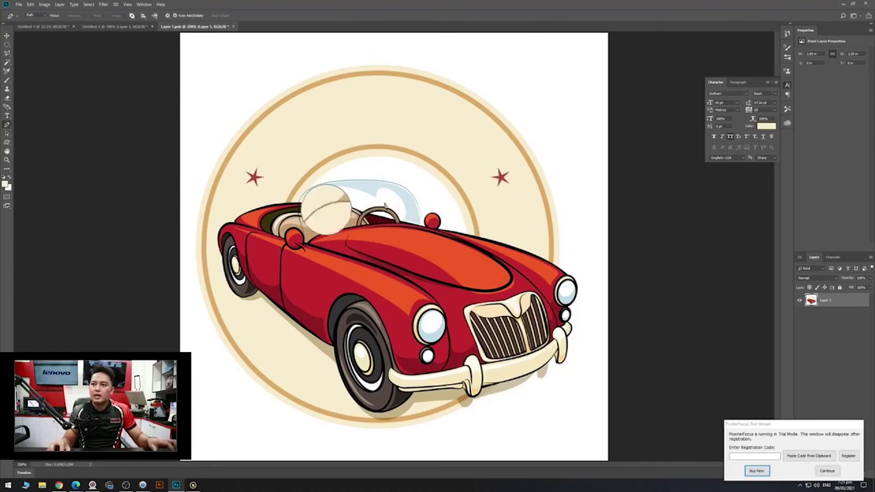
{"action": "left_click", "coordinate": [827, 471]}
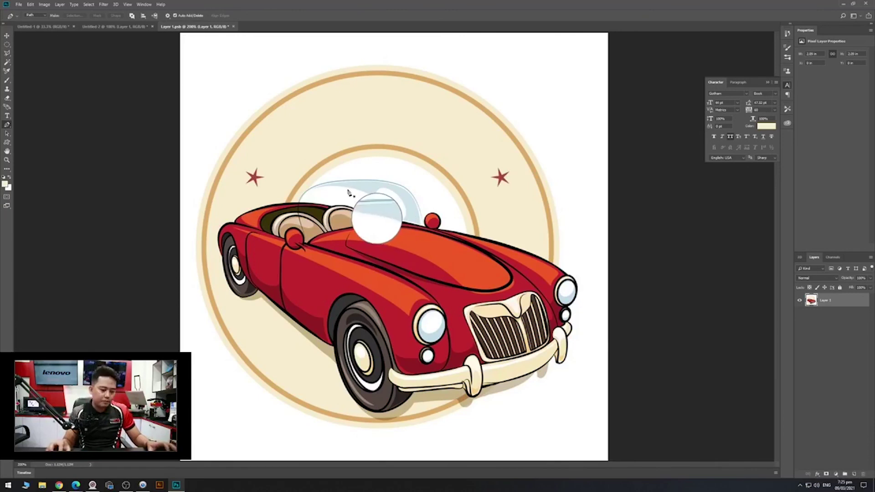
{"action": "key", "text": "t"}
{"action": "left_click", "coordinate": [310, 137]}
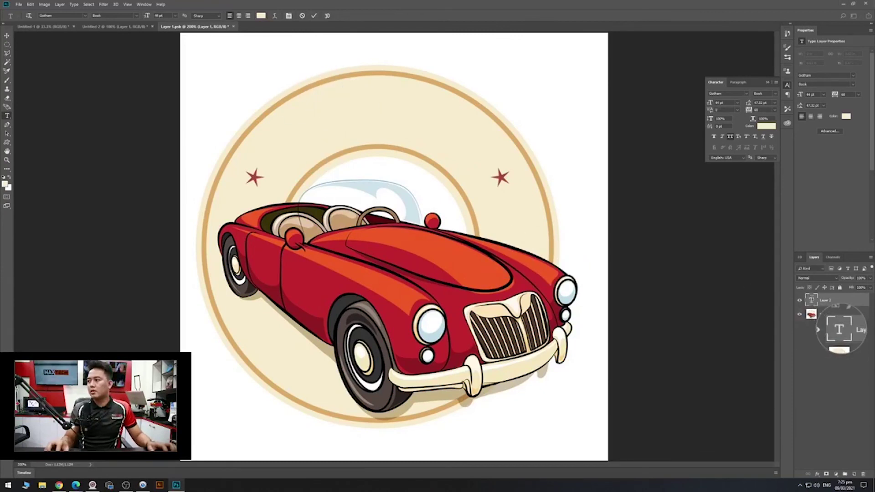
{"action": "left_click", "coordinate": [260, 16]}
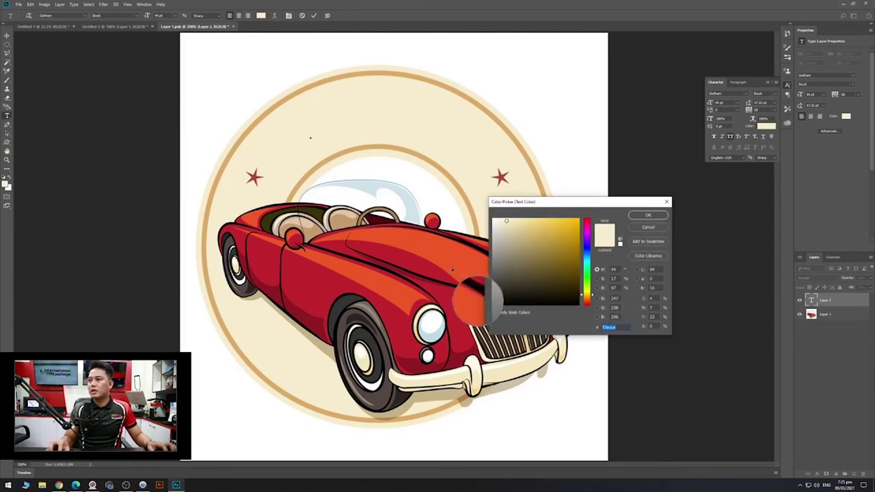
{"action": "left_click", "coordinate": [440, 300]}
{"action": "left_click", "coordinate": [645, 215]}
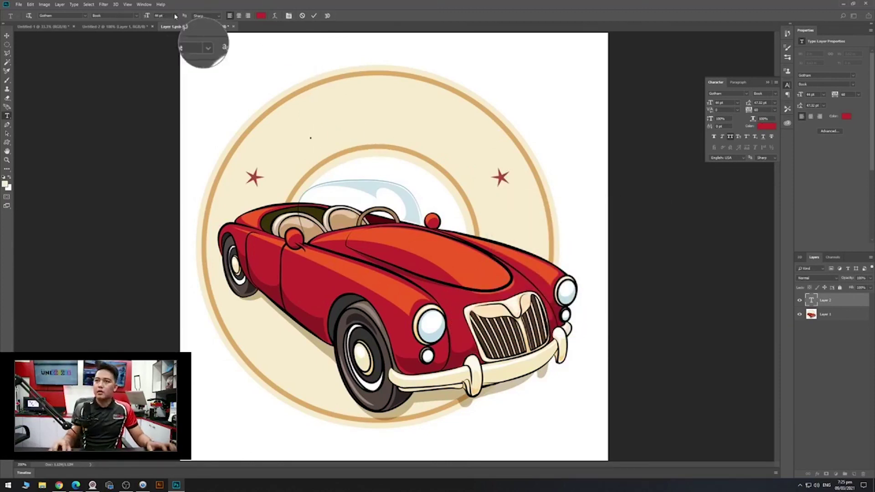
Set the font size to 14 pt and enter the text UNIPRINT above the car.
{"action": "left_click", "coordinate": [175, 15]}
{"action": "left_click", "coordinate": [300, 96]}
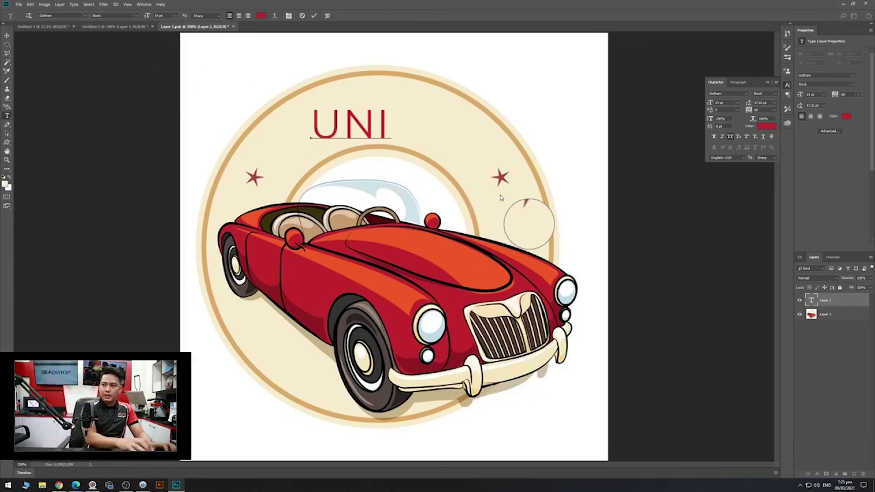
{"action": "type", "text": "RIONT"}
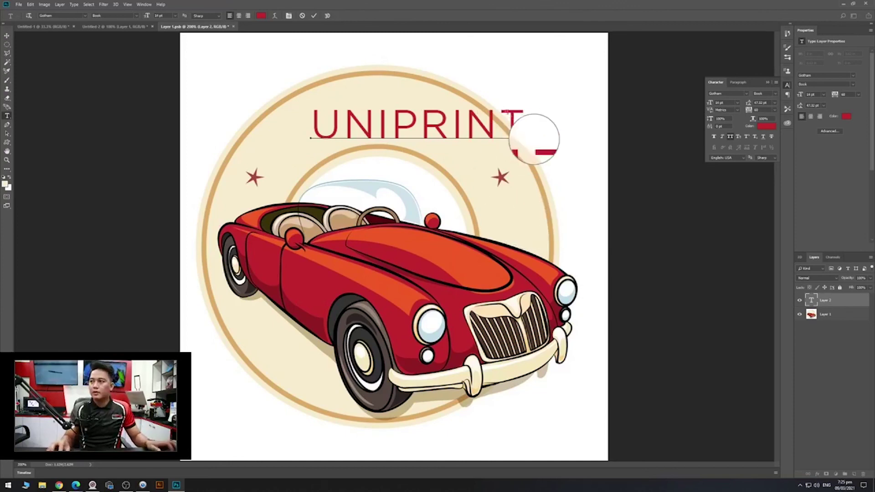
Set the whole UNIPRINT text to Gotham Bold and commit it.
{"action": "left_click_drag", "start_coordinate": [536, 137], "coordinate": [279, 128]}
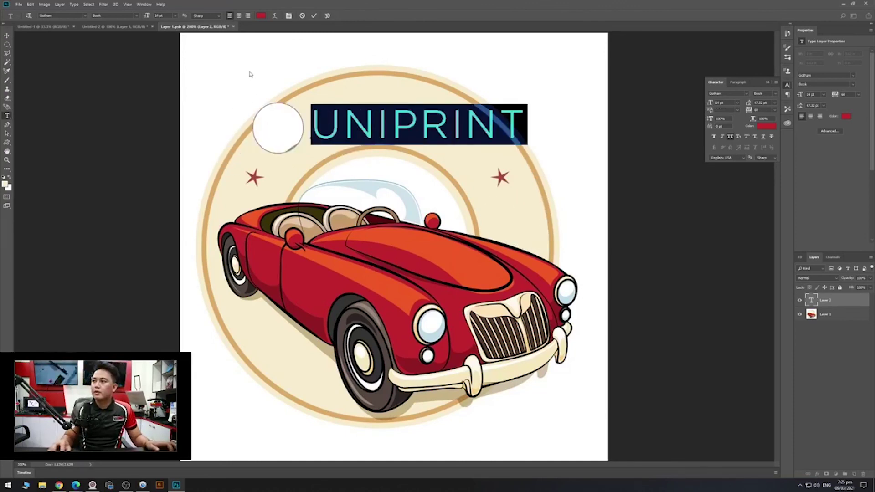
{"action": "left_click", "coordinate": [135, 16]}
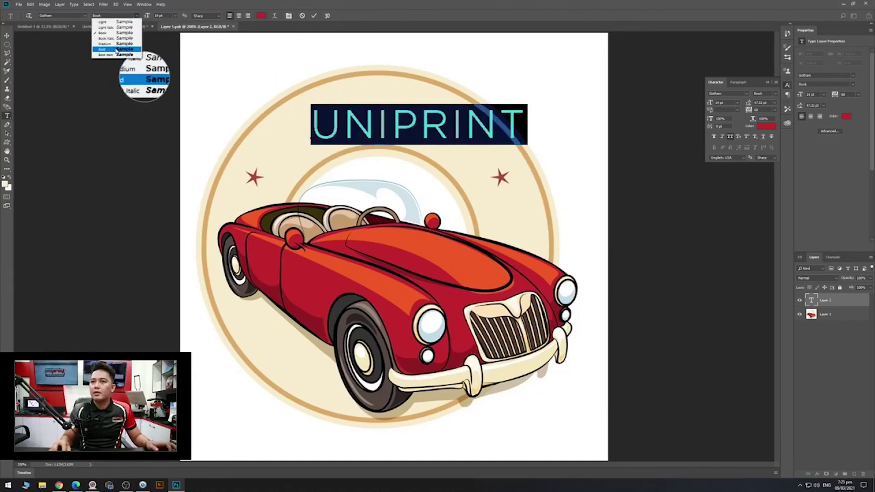
{"action": "left_click", "coordinate": [118, 54]}
{"action": "left_click", "coordinate": [802, 303]}
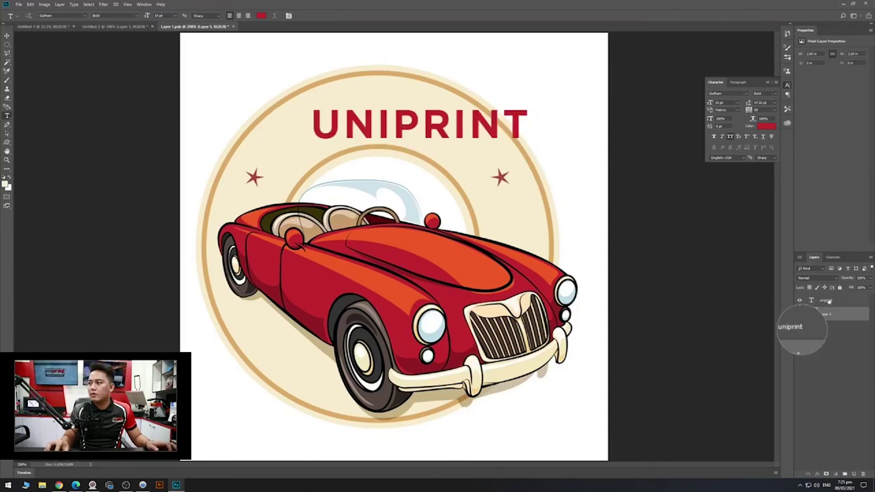
Move the UNIPRINT text down between the two stars, over the inner ring line, and close the character settings.
{"action": "key", "text": "v"}
{"action": "left_click_drag", "start_coordinate": [520, 140], "coordinate": [482, 170]}
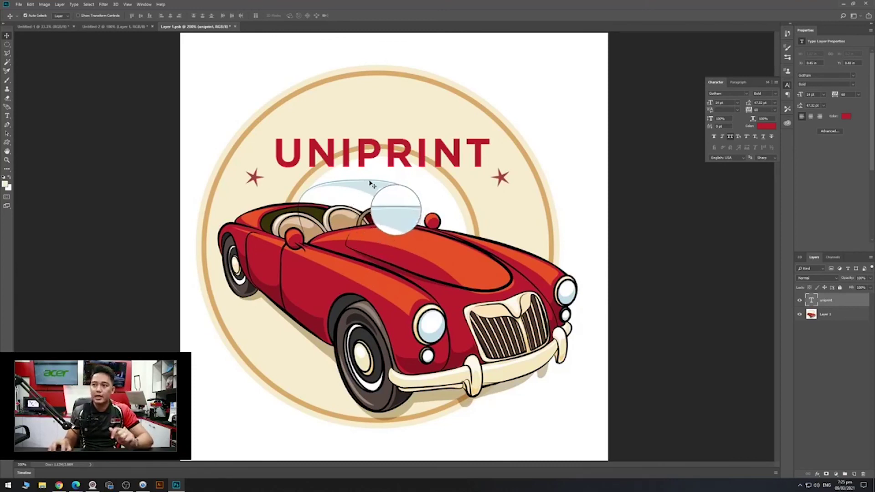
{"action": "left_click", "coordinate": [768, 83]}
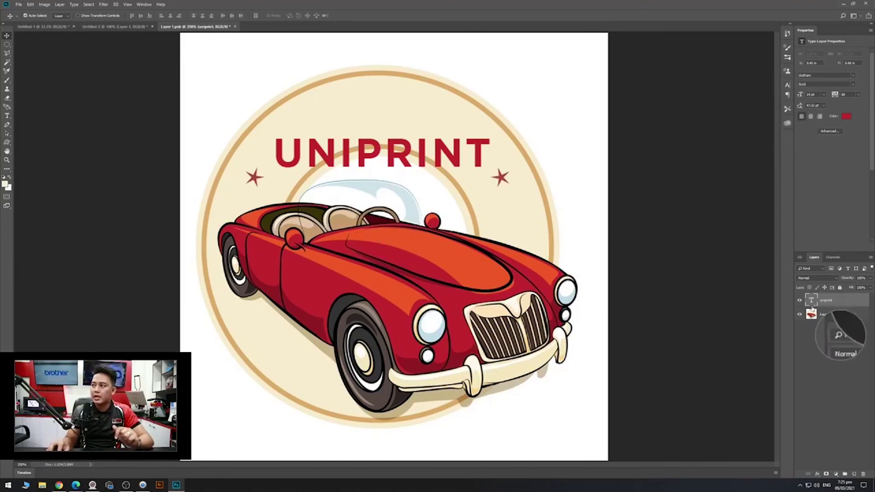
Warp the UNIPRINT text with the horizontal Arc style and a bend of +65%.
{"action": "double_click", "coordinate": [812, 300]}
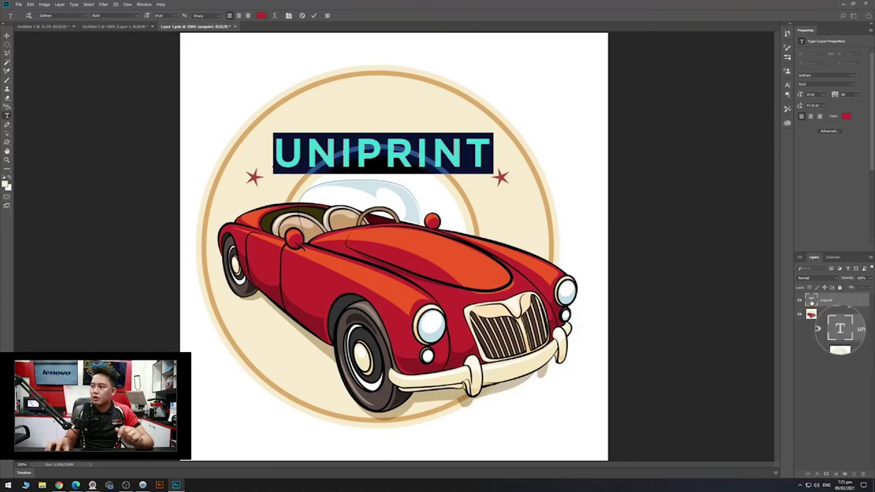
{"action": "left_click", "coordinate": [274, 17]}
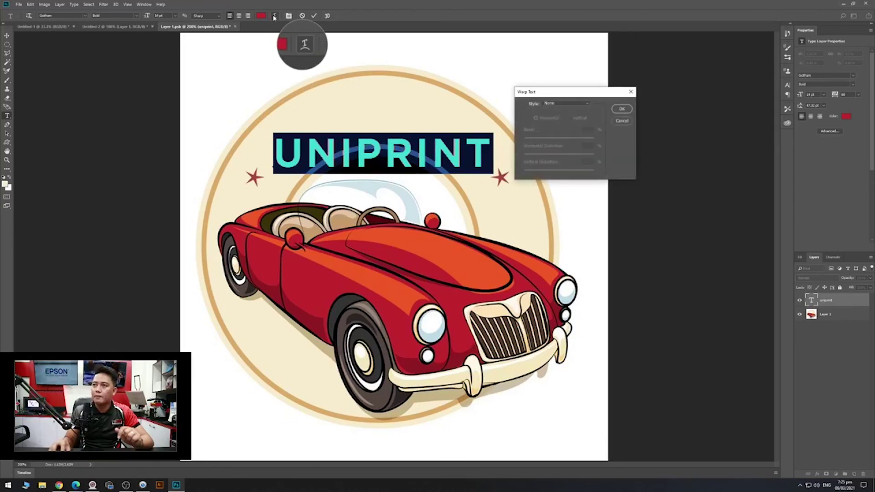
{"action": "left_click", "coordinate": [582, 105]}
{"action": "left_click", "coordinate": [568, 119]}
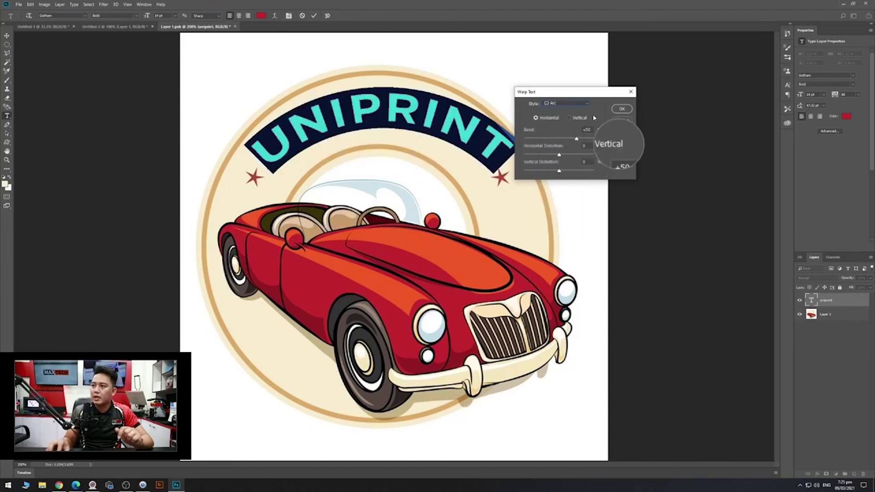
{"action": "left_click_drag", "start_coordinate": [576, 139], "coordinate": [582, 138]}
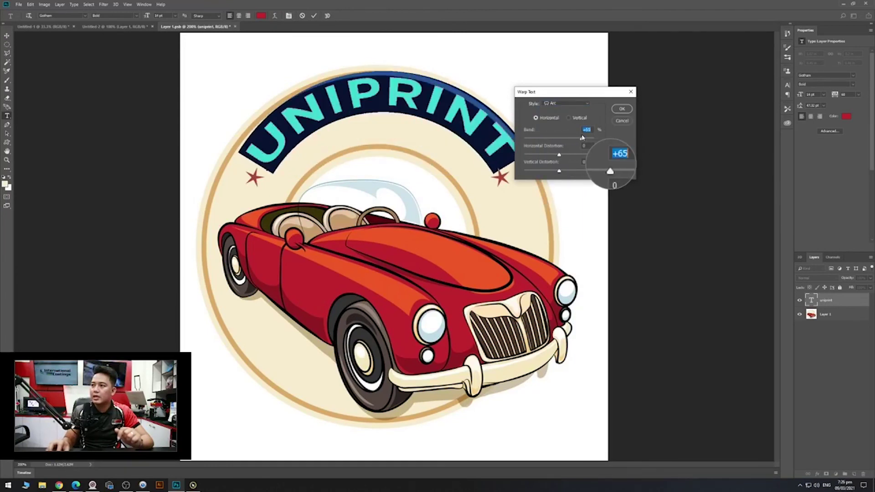
{"action": "left_click", "coordinate": [622, 109]}
Reposition the arched UNIPRINT text lower in the ring's upper band, and delete its text layer.
{"action": "left_click", "coordinate": [833, 304]}
{"action": "key", "text": "v"}
{"action": "left_click_drag", "start_coordinate": [472, 124], "coordinate": [465, 134]}
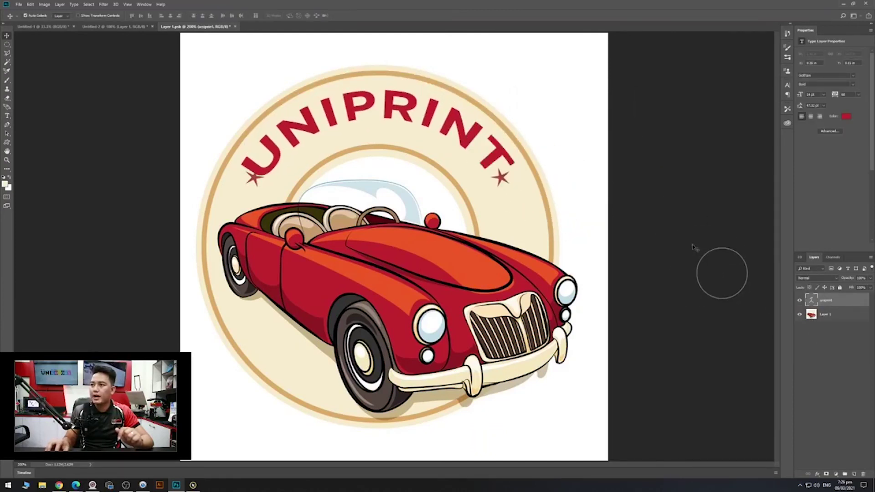
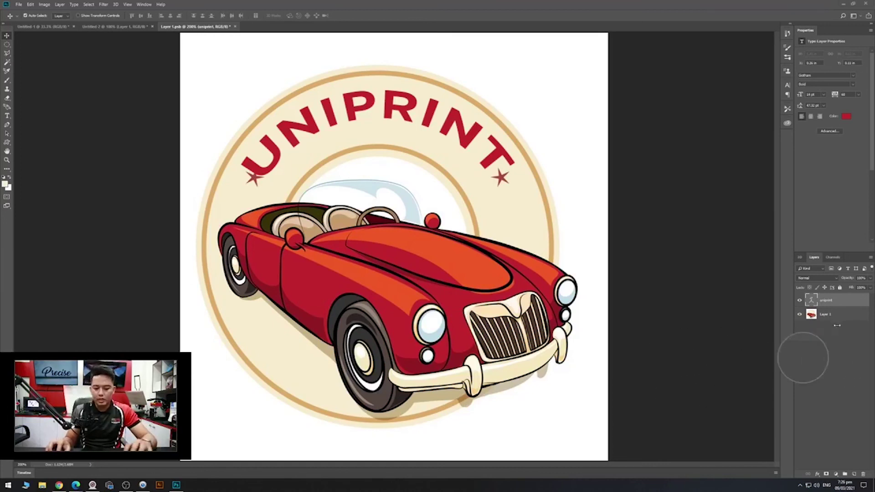
{"action": "key", "text": "Delete"}
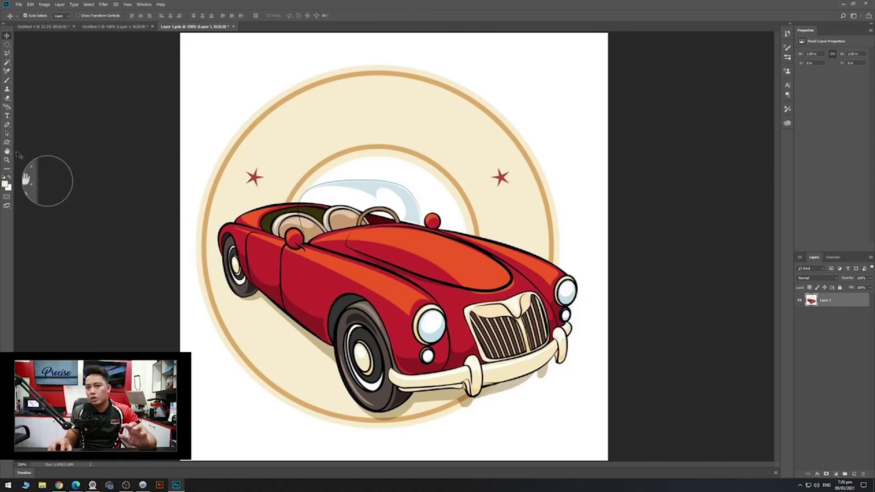
Draw a circular path through the middle of the ring band with the Ellipse Tool in Path mode.
{"action": "left_click", "coordinate": [8, 170]}
{"action": "left_click", "coordinate": [9, 173]}
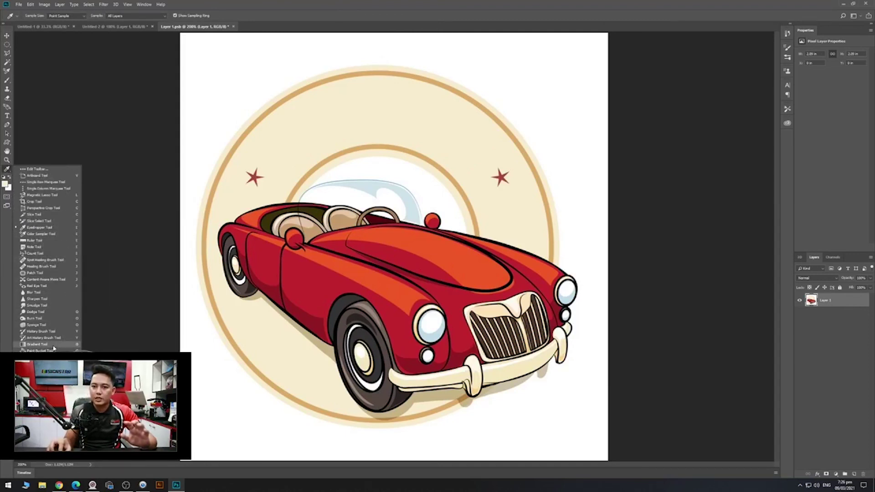
{"action": "left_click", "coordinate": [7, 142]}
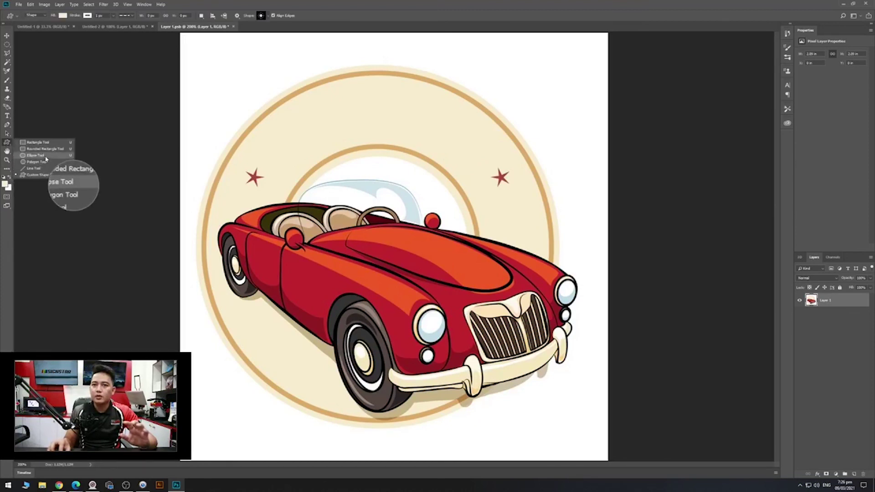
{"action": "left_click", "coordinate": [46, 156]}
{"action": "left_click", "coordinate": [41, 15]}
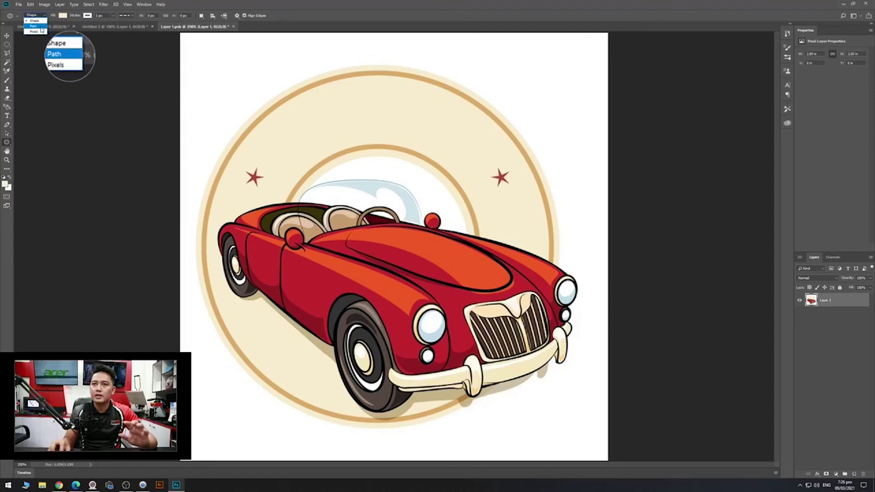
{"action": "left_click", "coordinate": [41, 27]}
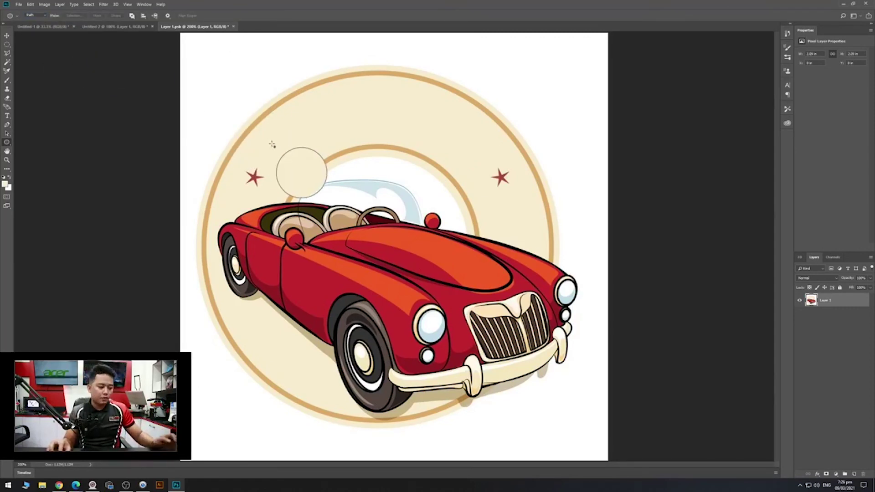
{"action": "left_click", "coordinate": [8, 144]}
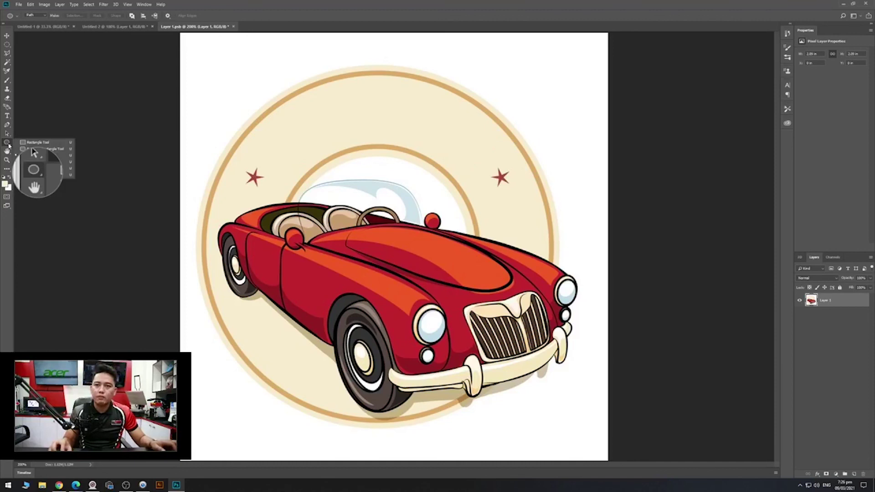
{"action": "left_click", "coordinate": [42, 156]}
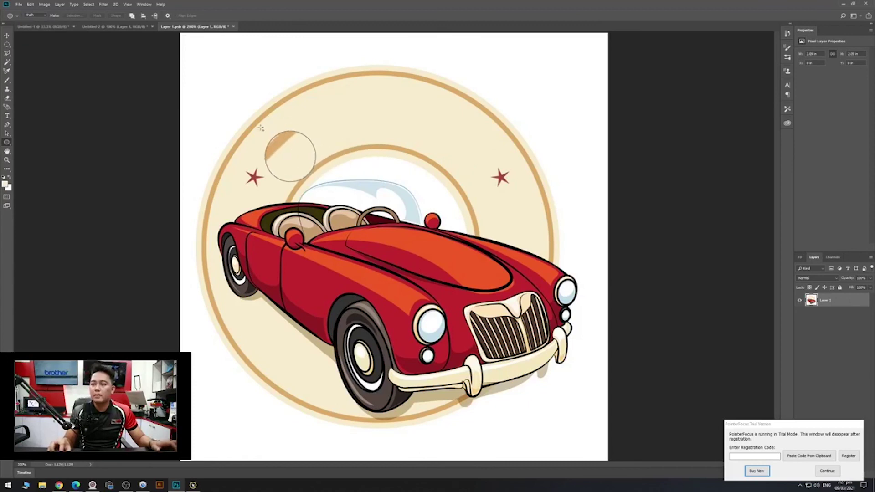
{"action": "left_click_drag", "start_coordinate": [255, 117], "coordinate": [541, 363]}
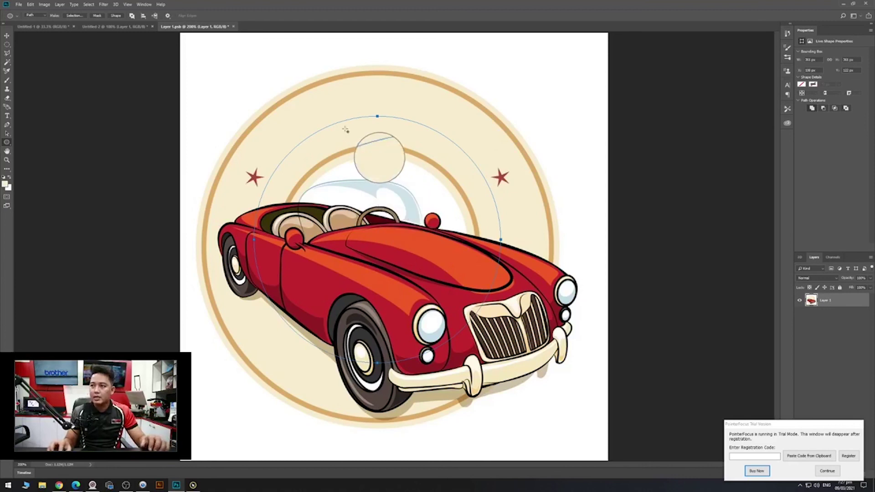
Discard the circular path and switch to the Pen Tool.
{"action": "key", "text": "t"}
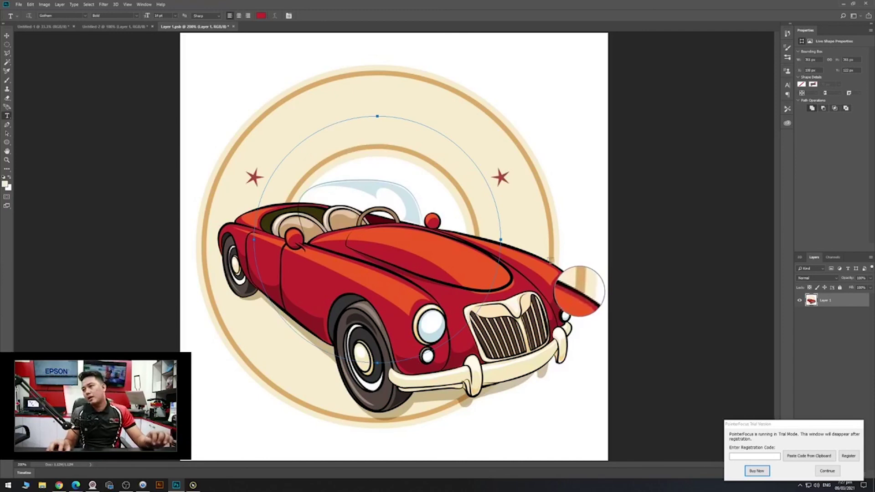
{"action": "left_click", "coordinate": [828, 471]}
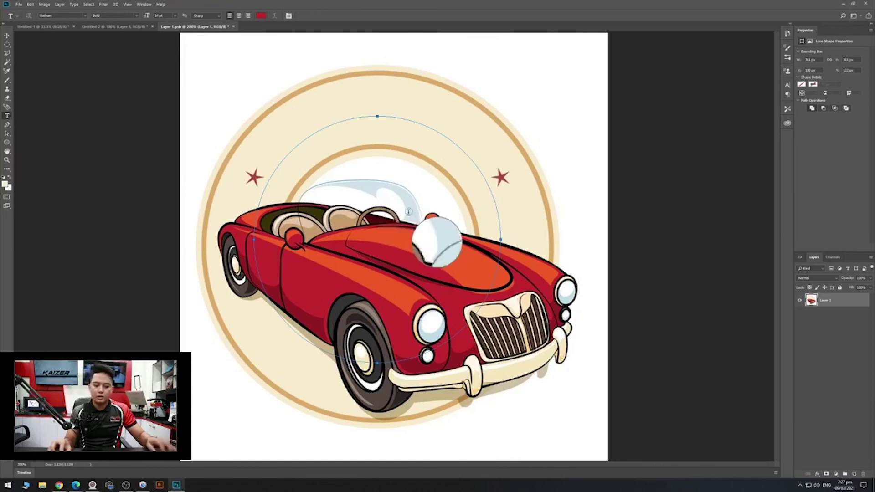
{"action": "key", "text": "p"}
{"action": "key", "text": "Escape"}
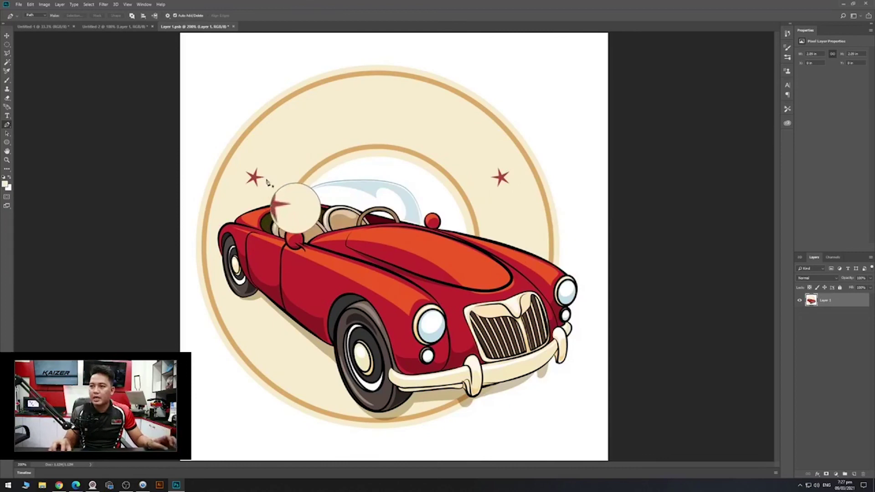
Draw an open pen path curving just above the inner ring line, shaping its middle anchor into a symmetrical arch.
{"action": "left_click", "coordinate": [291, 188]}
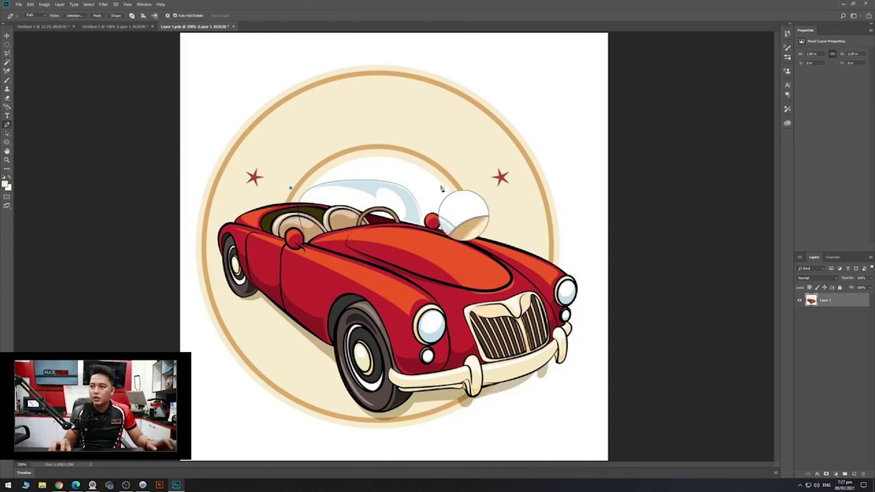
{"action": "left_click", "coordinate": [466, 188]}
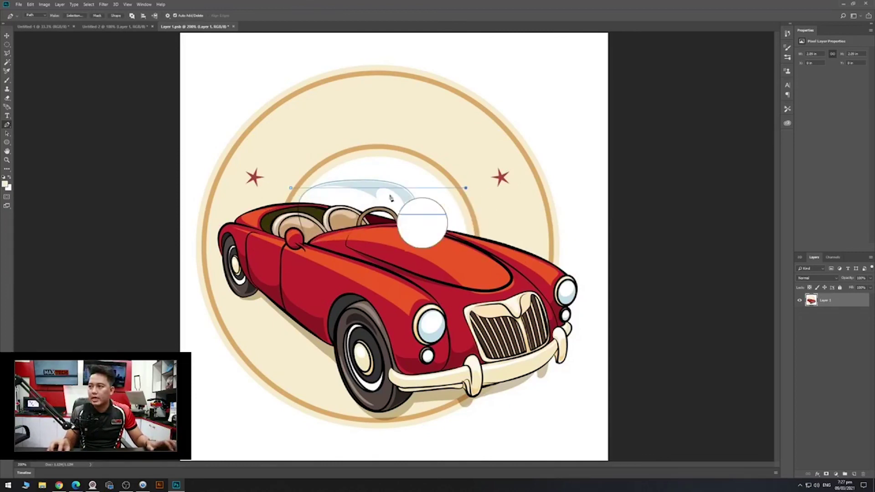
{"action": "left_click_drag", "start_coordinate": [379, 191], "coordinate": [373, 143]}
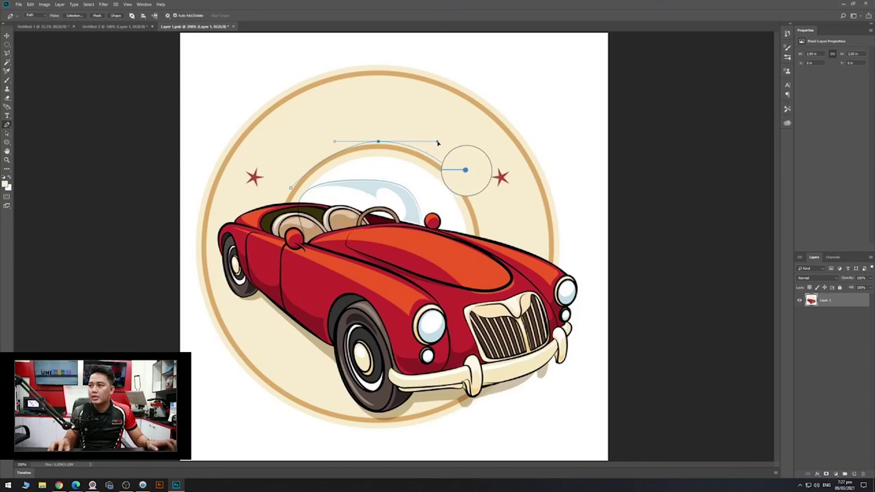
{"action": "left_click_drag", "start_coordinate": [335, 143], "coordinate": [316, 143]}
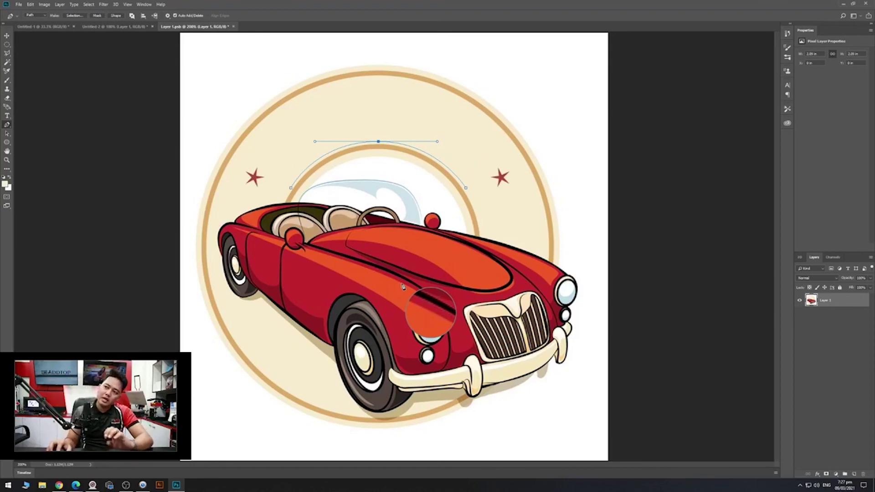
Add the red text UNIPRIN along the open arc path above the windshield.
{"action": "key", "text": "t"}
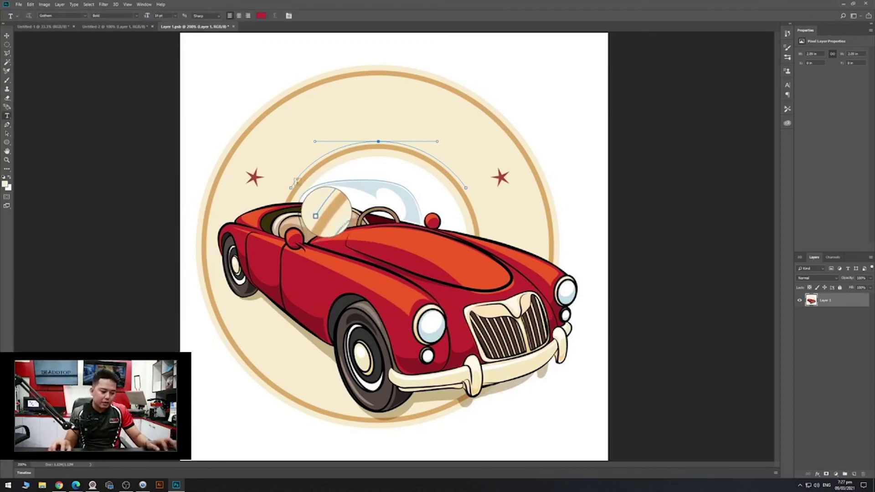
{"action": "left_click", "coordinate": [296, 183]}
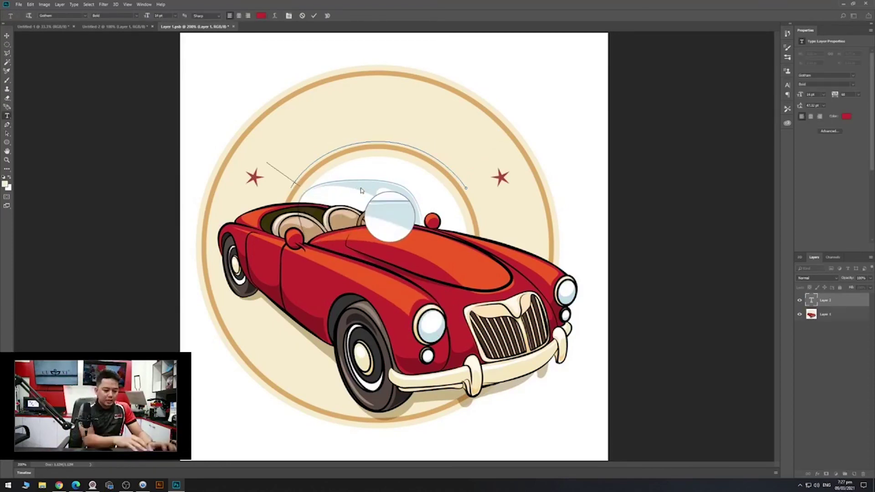
{"action": "type", "text": "UNIPRIN"}
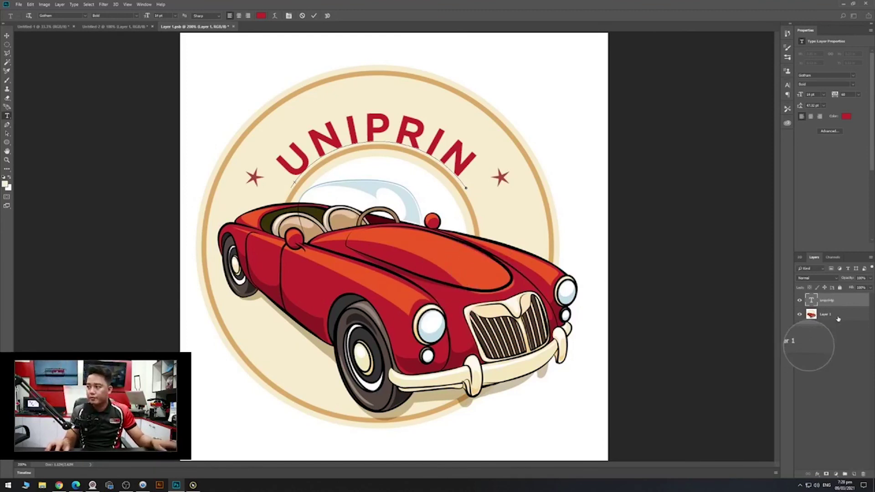
Delete the curved UNIPRIN text layer.
{"action": "left_click", "coordinate": [839, 415]}
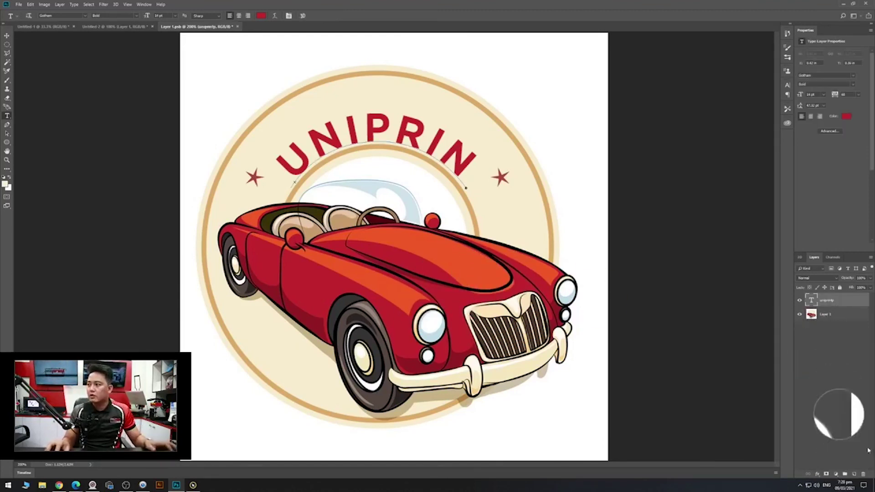
{"action": "left_click", "coordinate": [863, 474]}
{"action": "left_click", "coordinate": [407, 176]}
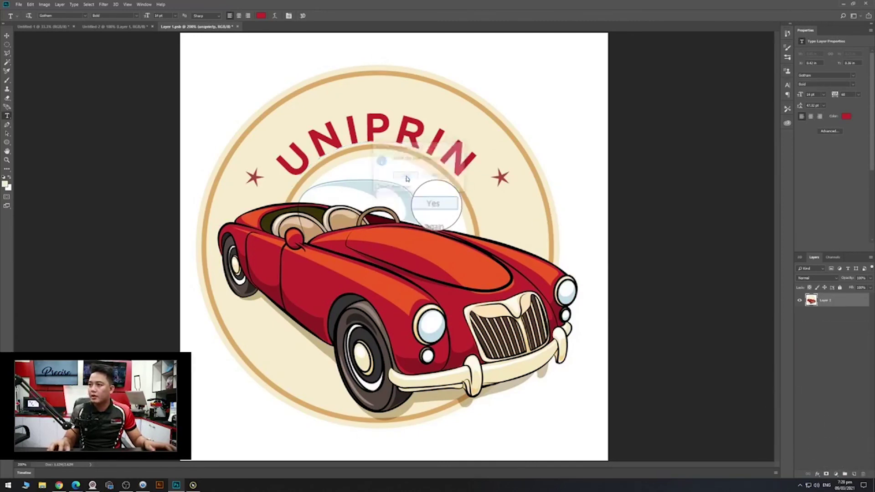
Draw a circular path with the Ellipse tool over the car, its upper edge reaching into the cream ring.
{"action": "left_click", "coordinate": [7, 143]}
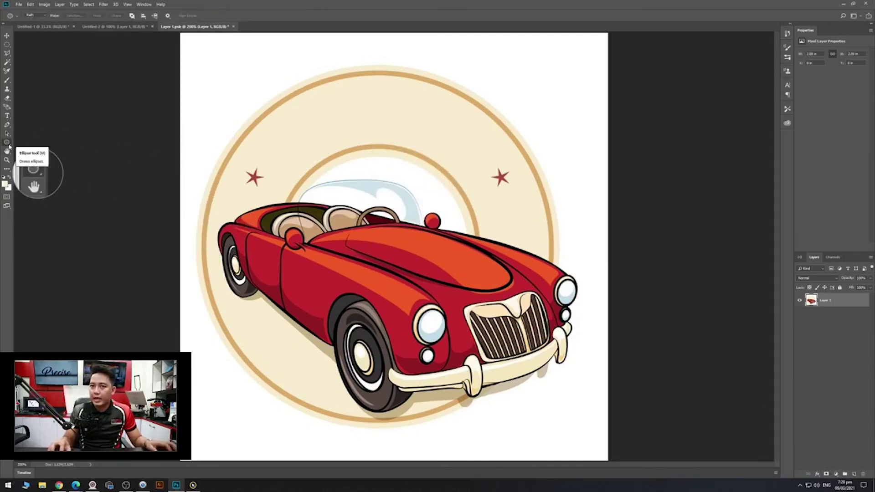
{"action": "right_click", "coordinate": [7, 143]}
{"action": "left_click", "coordinate": [50, 182]}
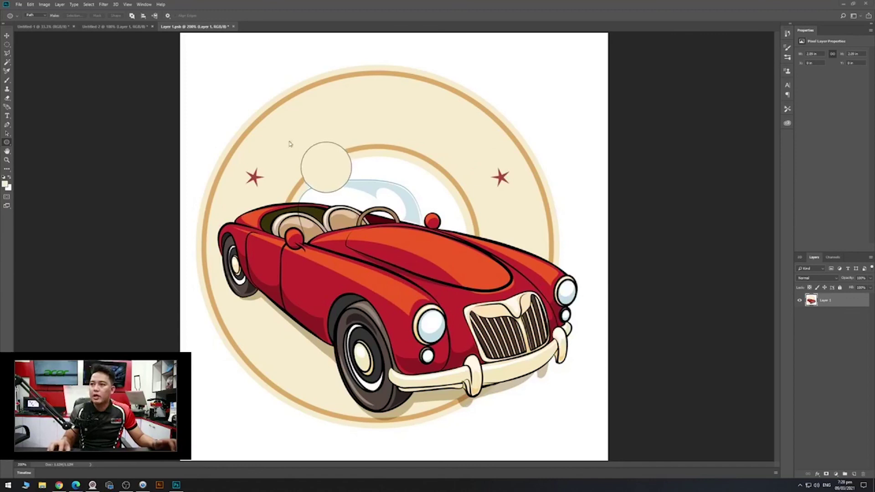
{"action": "right_click", "coordinate": [7, 142]}
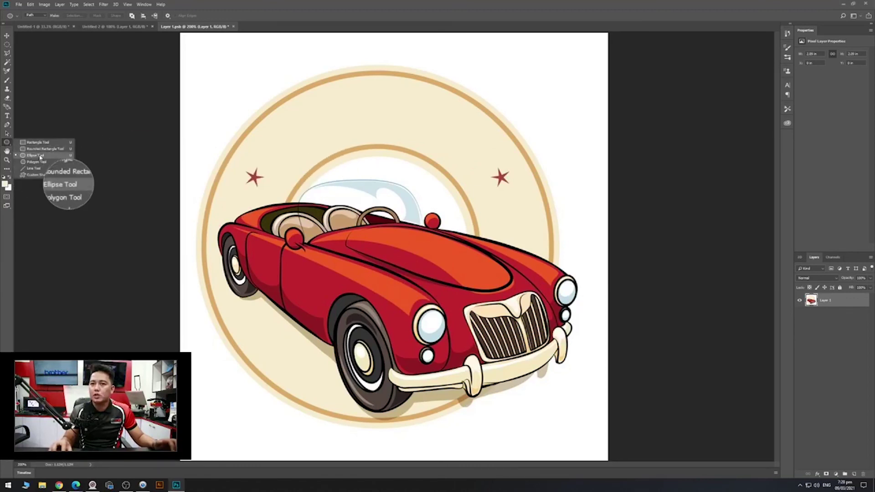
{"action": "left_click", "coordinate": [41, 157]}
{"action": "left_click_drag", "start_coordinate": [345, 212], "coordinate": [514, 364]}
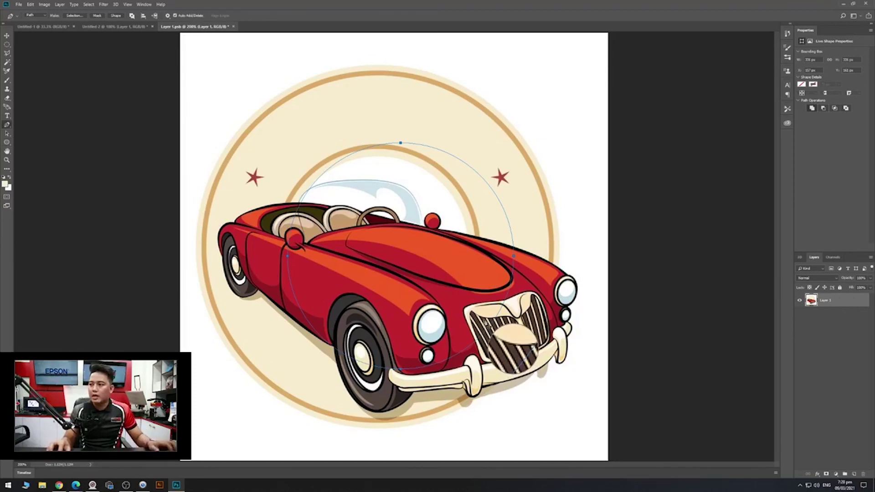
{"action": "key", "text": "Escape"}
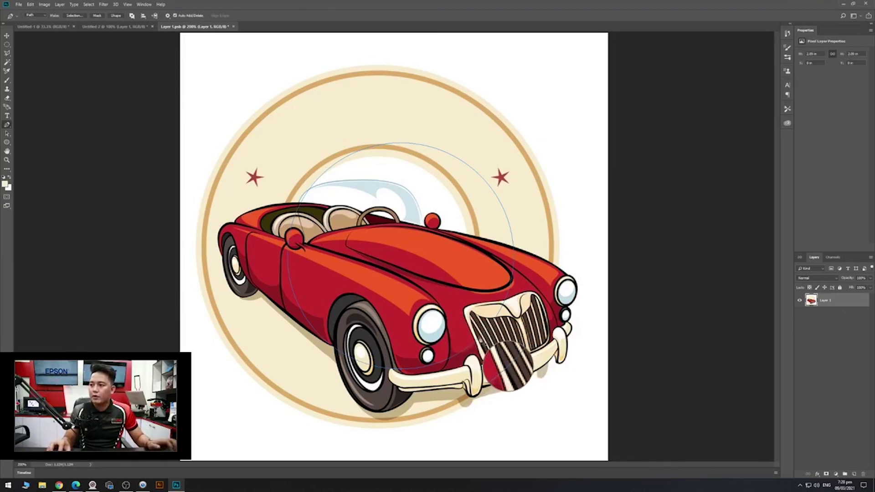
{"action": "key", "text": "v"}
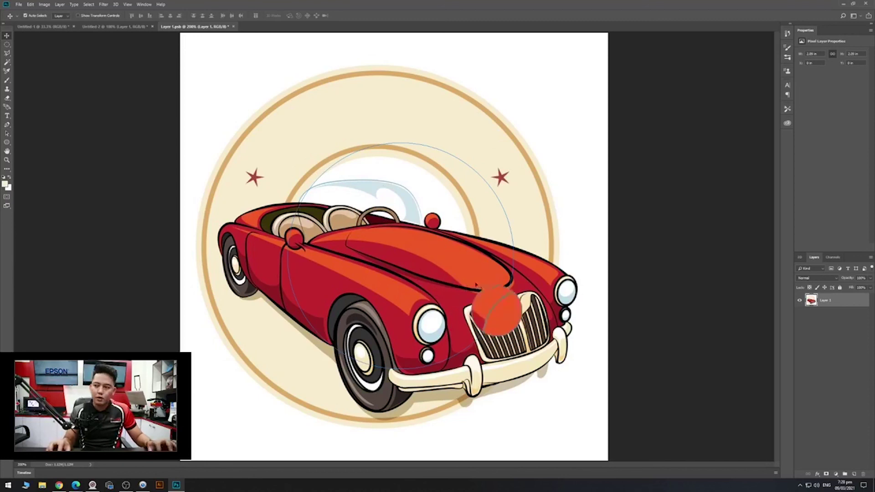
{"action": "left_click_drag", "start_coordinate": [512, 250], "coordinate": [323, 181]}
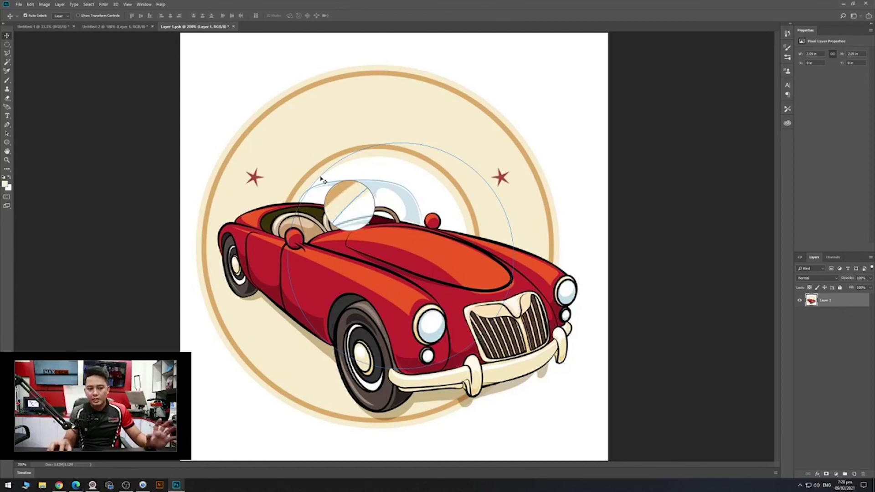
{"action": "left_click_drag", "start_coordinate": [321, 178], "coordinate": [350, 152]}
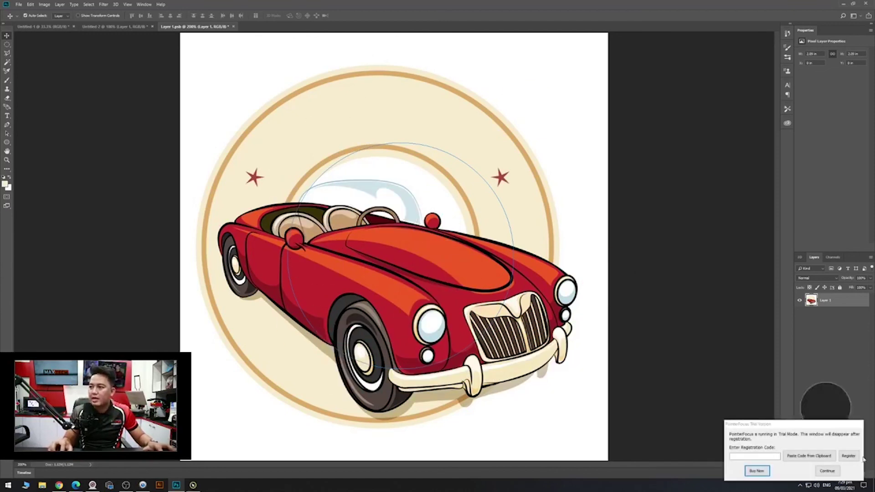
{"action": "left_click", "coordinate": [828, 471]}
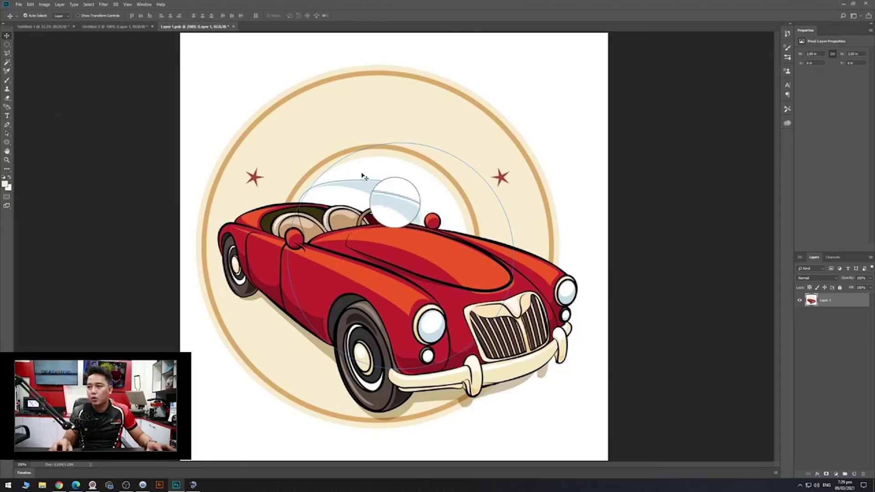
Add the text UNIPRINT along the circular path and move it into the cream ring between the two stars.
{"action": "key", "text": "t"}
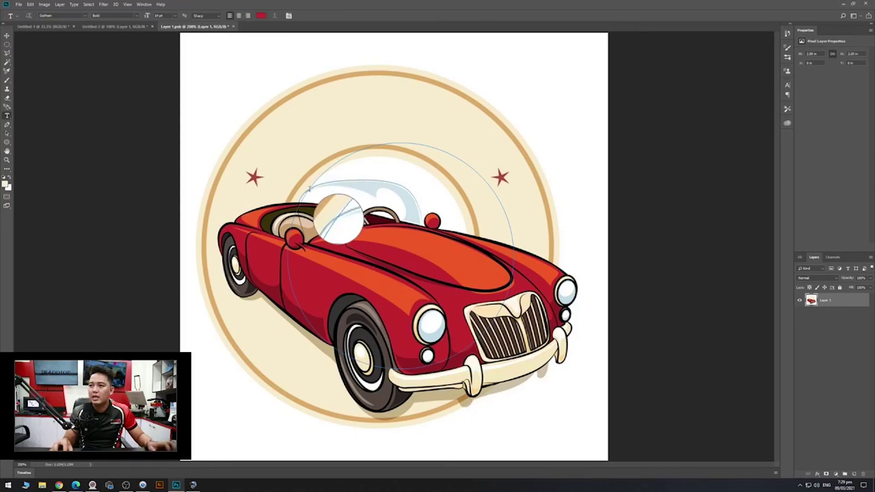
{"action": "left_click", "coordinate": [307, 192]}
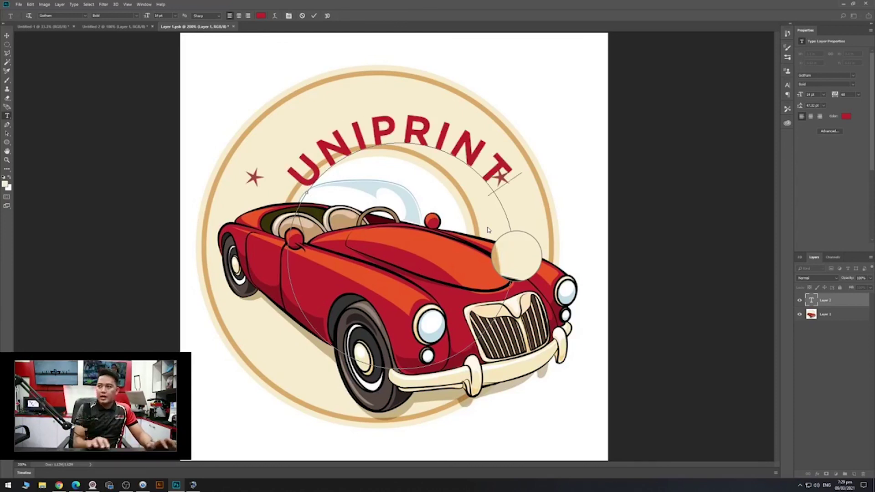
{"action": "left_click", "coordinate": [8, 36]}
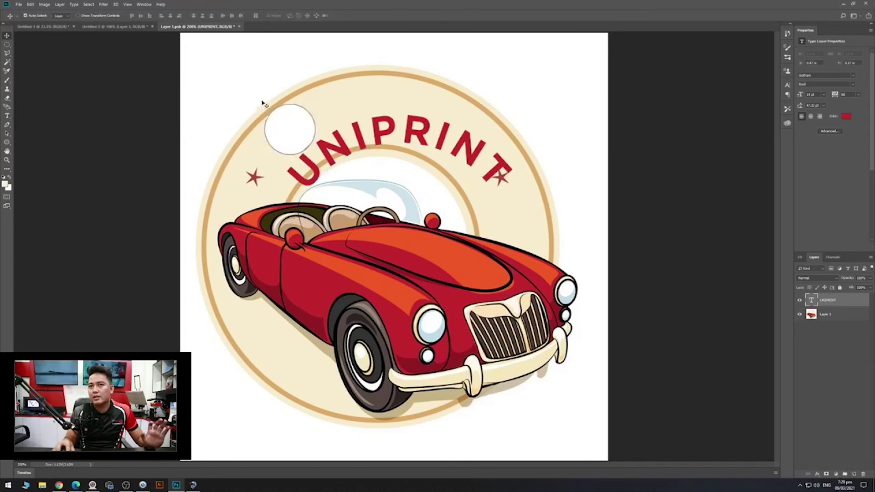
{"action": "left_click_drag", "start_coordinate": [381, 126], "coordinate": [357, 113]}
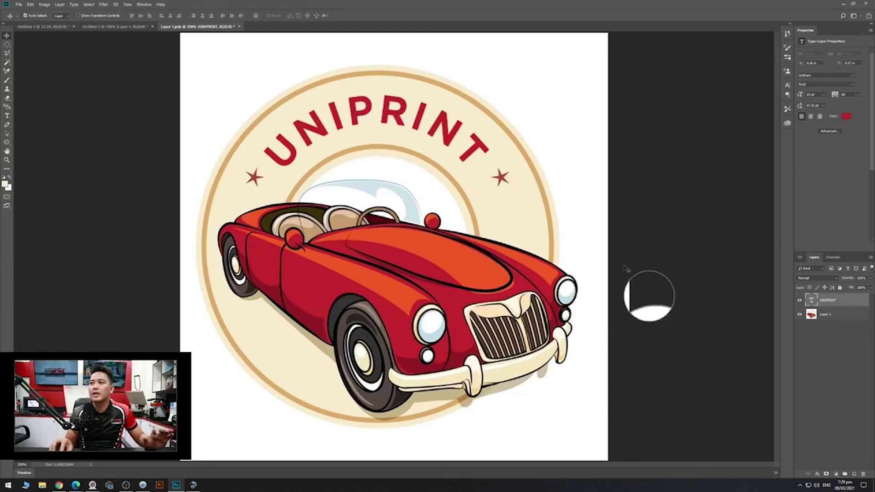
Slide the UNIPRINT text slightly clockwise along its circular path to balance it between the stars.
{"action": "left_click", "coordinate": [7, 144]}
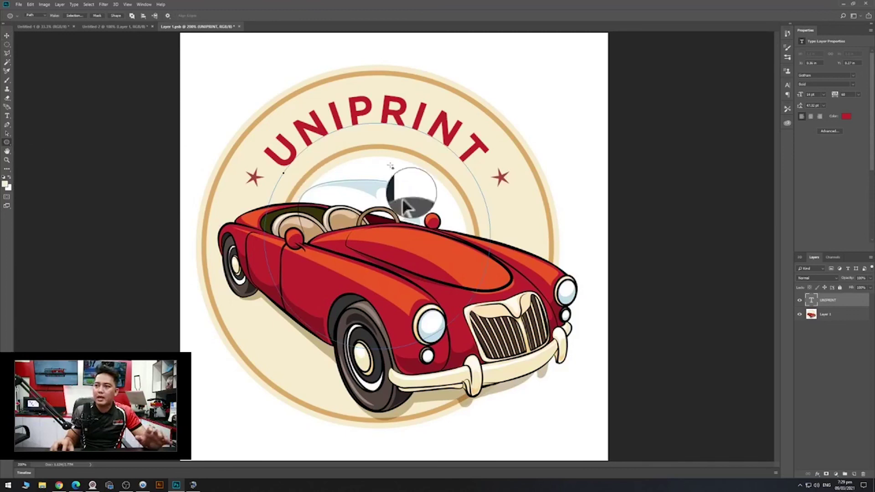
{"action": "left_click_drag", "start_coordinate": [284, 173], "coordinate": [401, 155]}
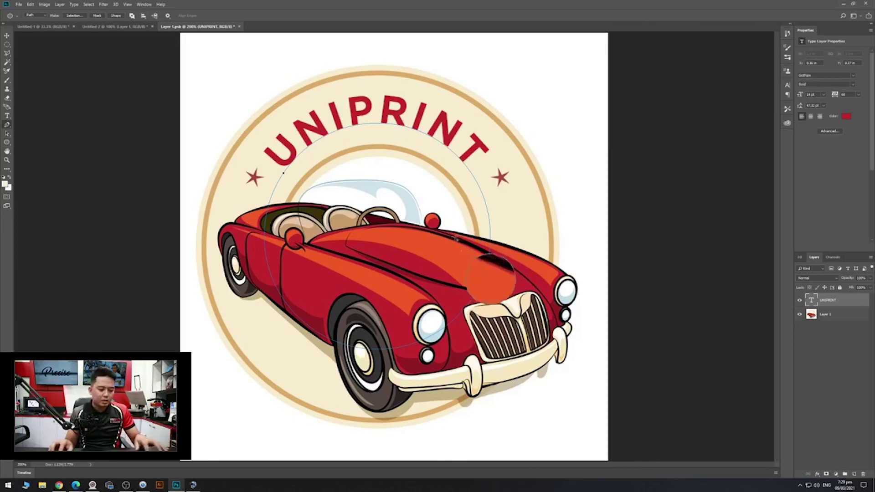
{"action": "key", "text": "p"}
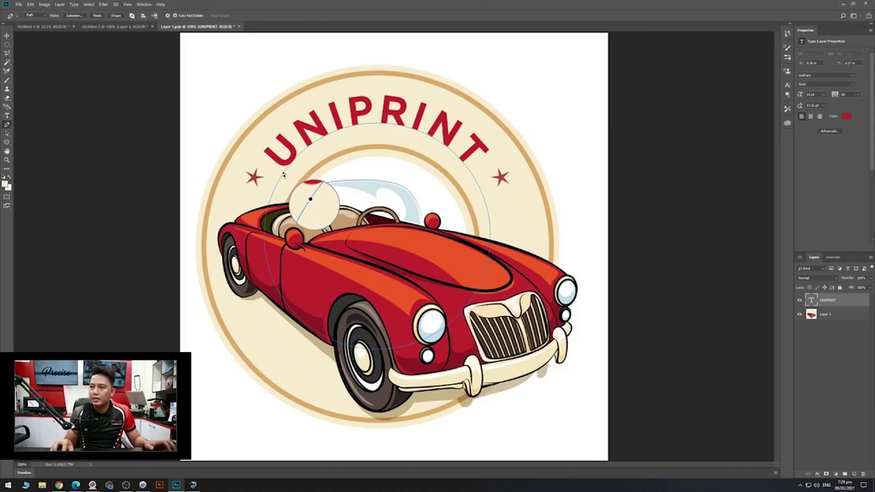
{"action": "left_click_drag", "start_coordinate": [287, 172], "coordinate": [287, 171]}
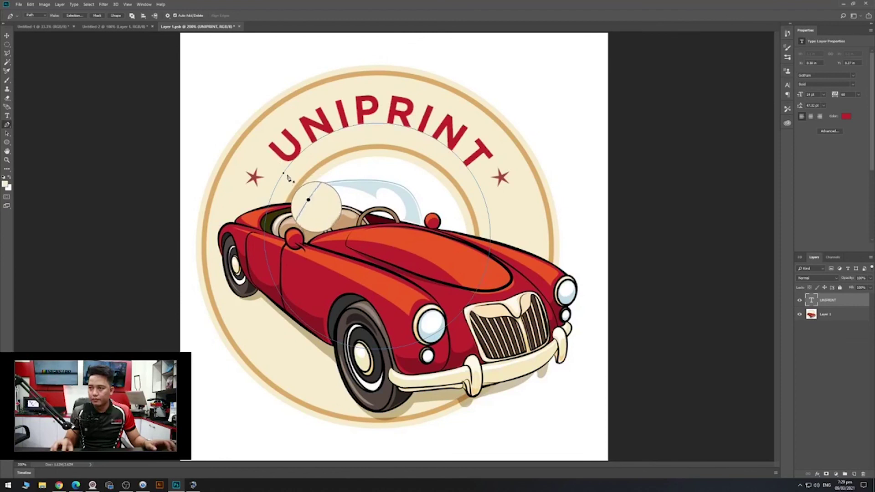
{"action": "left_click_drag", "start_coordinate": [285, 177], "coordinate": [285, 177]}
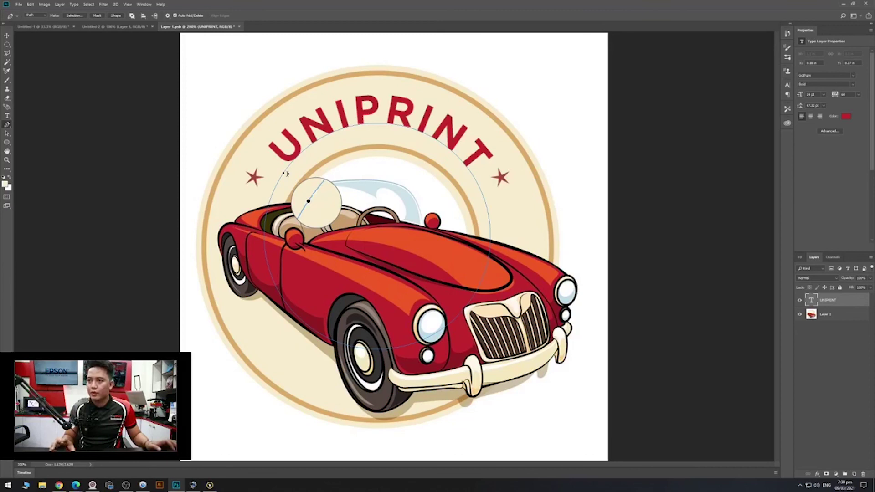
Slide the UNIPRINT text around its circular path and flip it to the inside of the circle.
{"action": "mouse_move", "coordinate": [286, 173]}
{"action": "left_mouse_down"}
{"action": "mouse_move", "coordinate": [351, 159]}
{"action": "mouse_move", "coordinate": [435, 164]}
{"action": "mouse_move", "coordinate": [456, 201]}
{"action": "mouse_move", "coordinate": [487, 185]}
{"action": "left_mouse_up"}
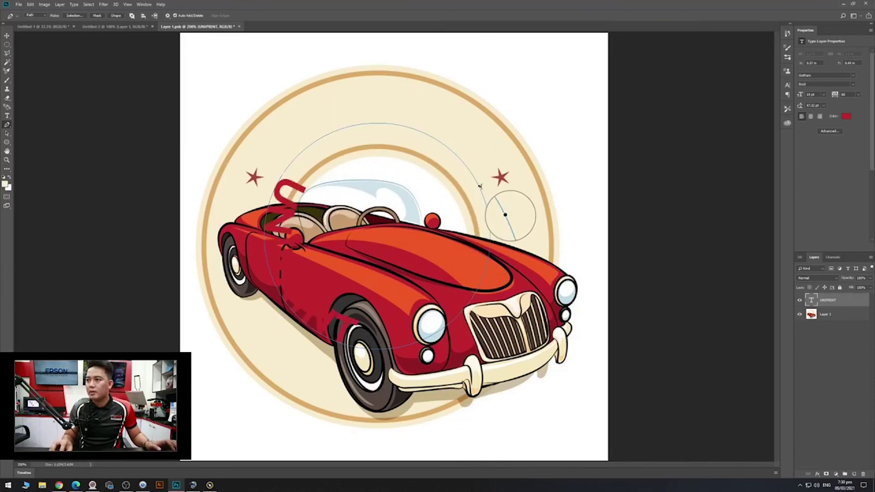
{"action": "left_click_drag", "start_coordinate": [505, 214], "coordinate": [330, 168]}
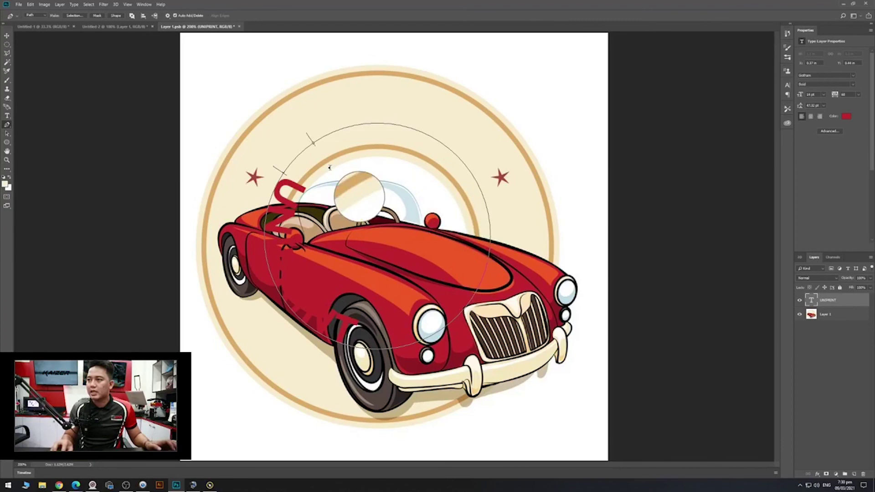
{"action": "left_click", "coordinate": [288, 169]}
{"action": "left_click_drag", "start_coordinate": [315, 194], "coordinate": [494, 199]}
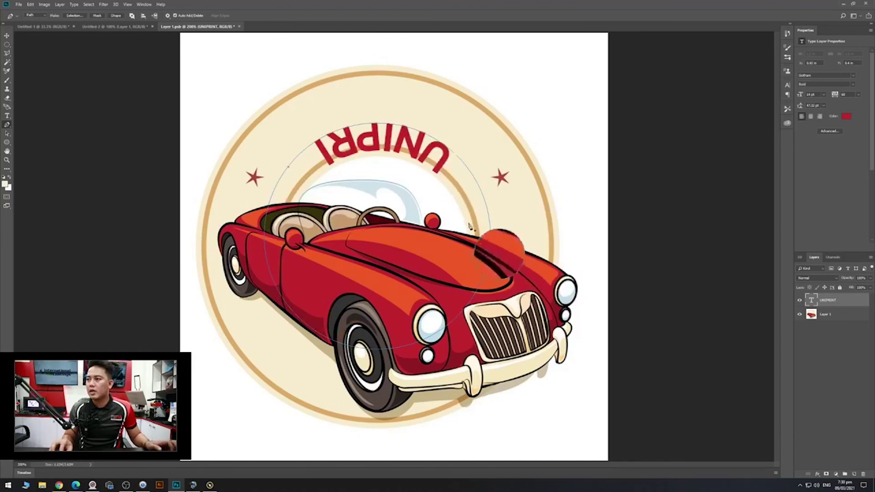
Undo the last changes to the flipped UNIPRINT text on its path.
{"action": "left_click", "coordinate": [324, 169]}
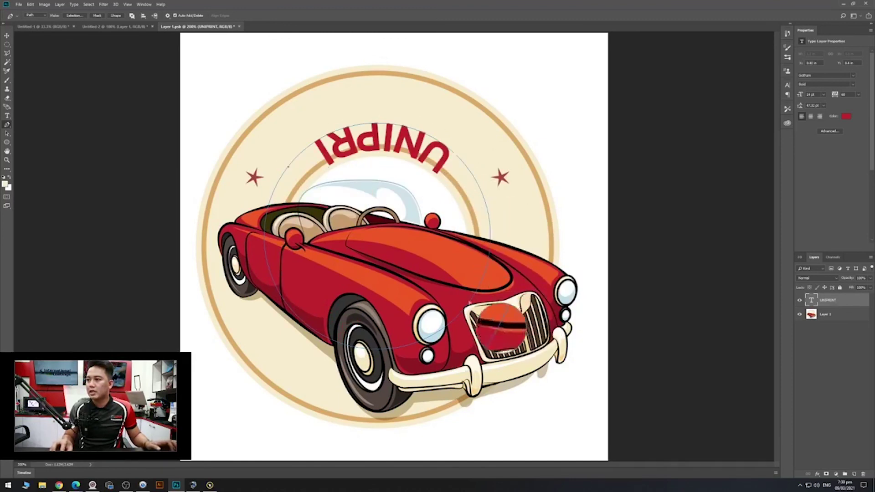
{"action": "left_click", "coordinate": [469, 296], "text": "ctrl"}
{"action": "key", "text": "ctrl+z"}
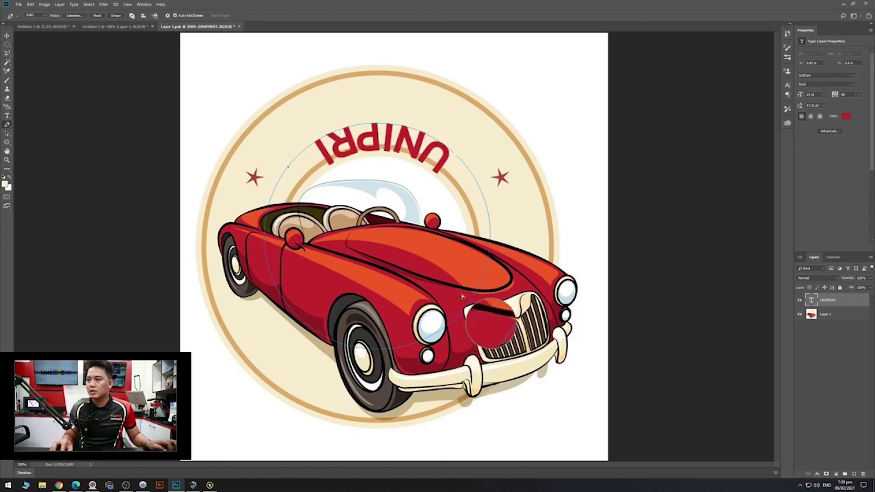
{"action": "left_click", "coordinate": [443, 219], "text": "ctrl"}
{"action": "key", "text": "ctrl+z"}
{"action": "key", "text": "ctrl+z"}
{"action": "key", "text": "ctrl+z"}
{"action": "key", "text": "ctrl+z"}
{"action": "key", "text": "ctrl+z"}
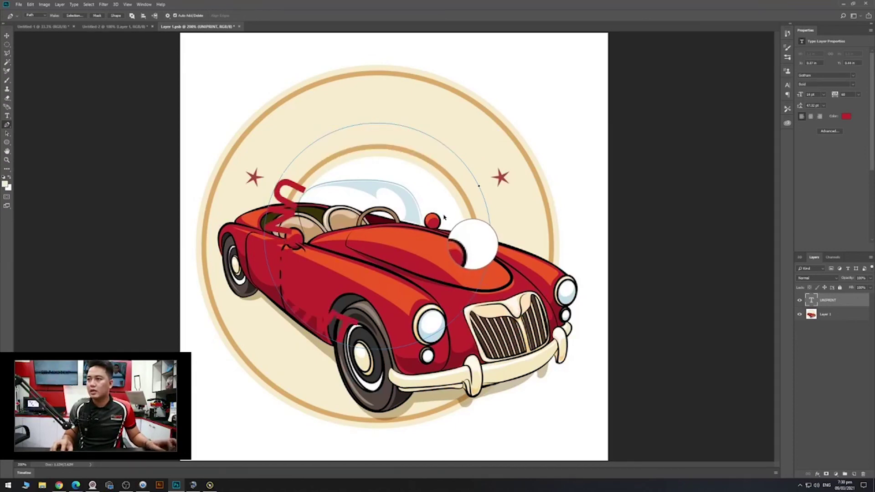
Return the UNIPRINT text to the outside of the circle's upper arc, centered between the two stars.
{"action": "left_click_drag", "start_coordinate": [445, 218], "coordinate": [443, 214]}
{"action": "left_click_drag", "start_coordinate": [317, 169], "coordinate": [283, 175]}
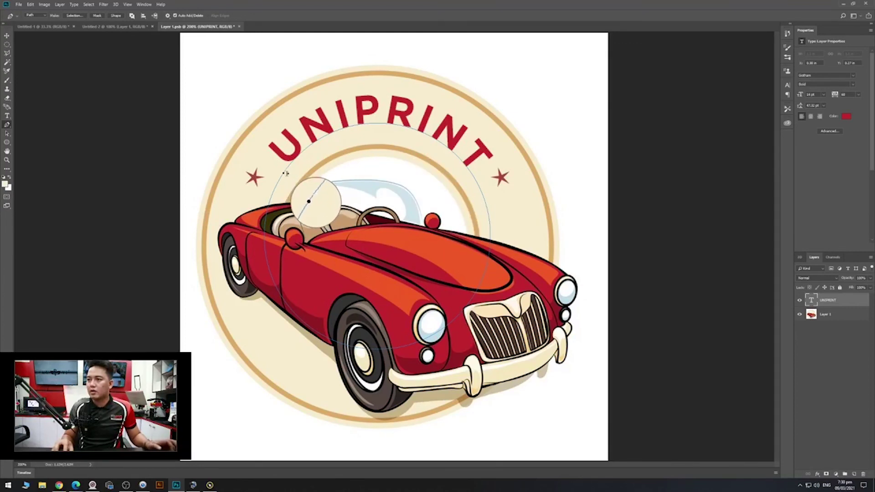
{"action": "left_click_drag", "start_coordinate": [286, 173], "coordinate": [285, 171]}
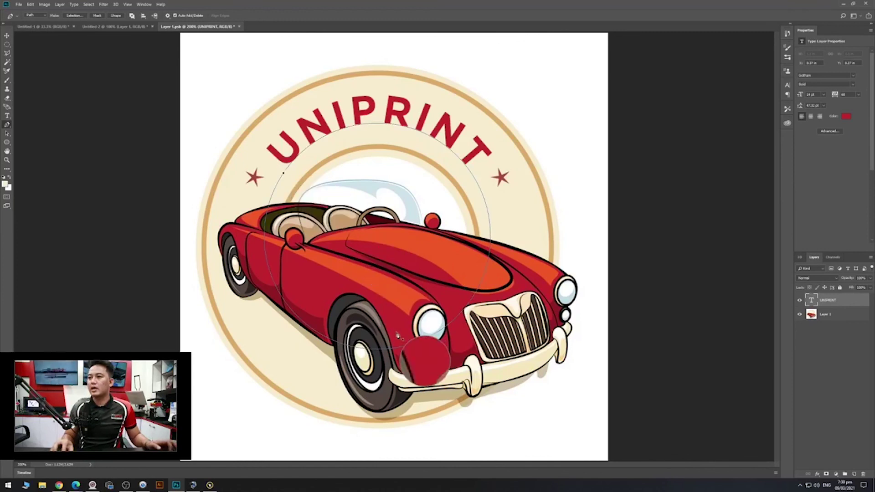
Nudge the UNIPRINT text layer slightly downward within the cream ring.
{"action": "left_click", "coordinate": [7, 35]}
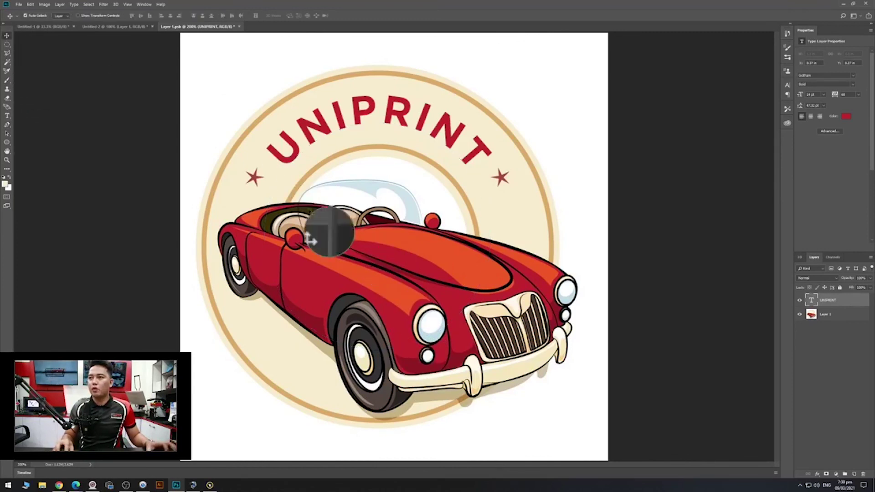
{"action": "left_click_drag", "start_coordinate": [408, 297], "coordinate": [408, 300]}
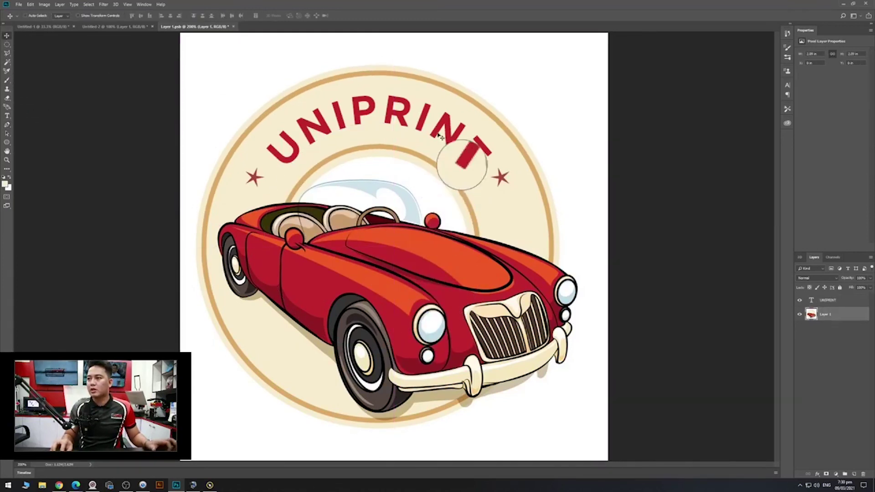
{"action": "left_click_drag", "start_coordinate": [440, 126], "coordinate": [441, 132]}
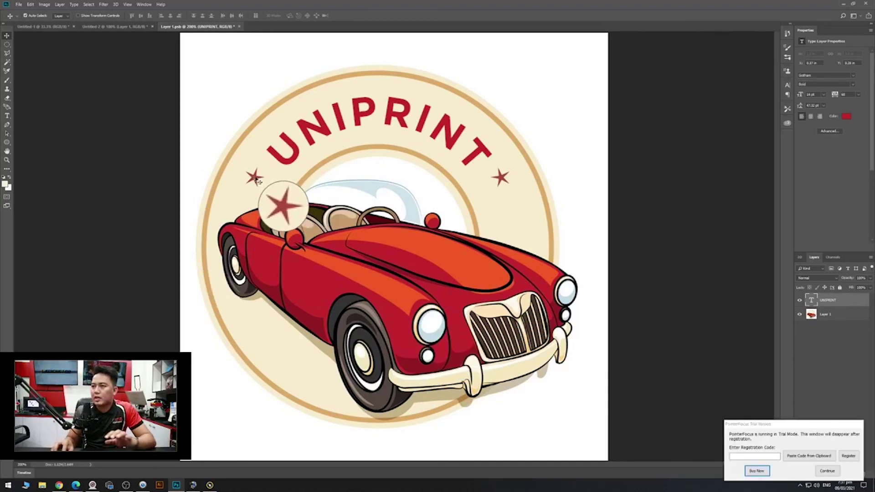
Scale the UNIPRINT text up to about 107% so it fills the arc evenly between the two stars.
{"action": "key", "text": "ctrl+t"}
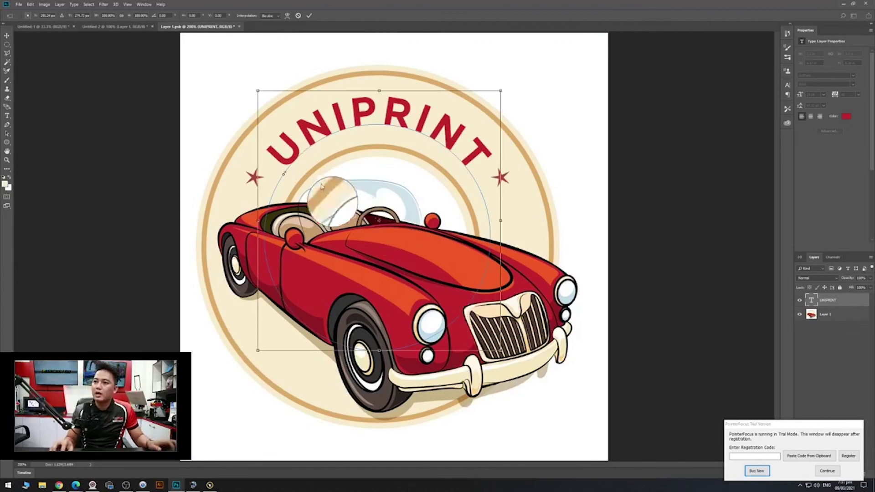
{"action": "left_click_drag", "start_coordinate": [501, 90], "coordinate": [451, 148]}
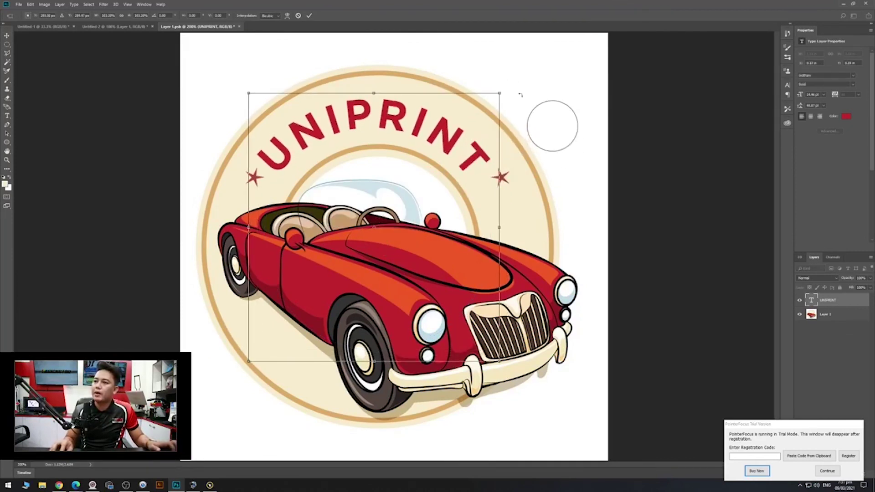
{"action": "left_click_drag", "start_coordinate": [506, 93], "coordinate": [509, 85]}
{"action": "left_click_drag", "start_coordinate": [447, 127], "coordinate": [443, 130]}
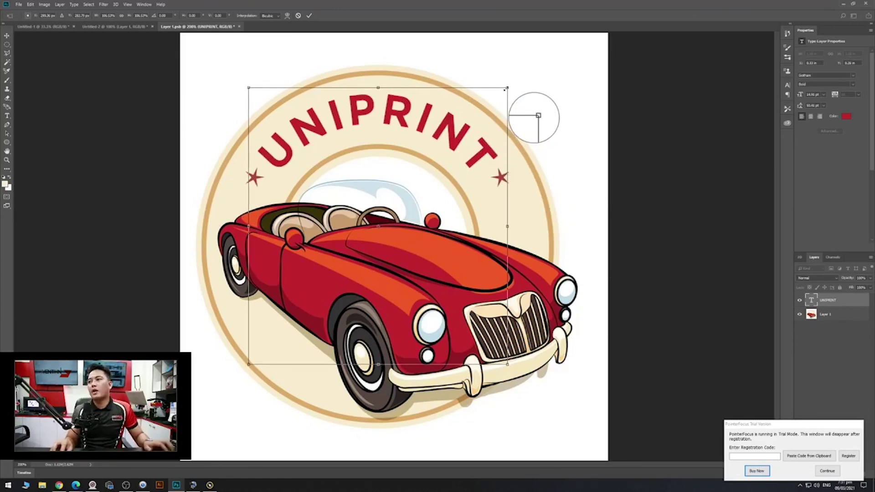
{"action": "left_click_drag", "start_coordinate": [508, 88], "coordinate": [509, 86]}
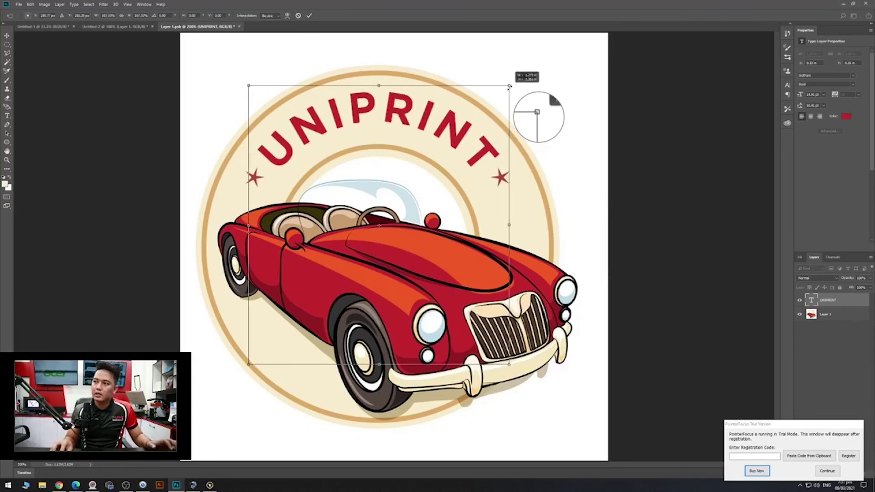
{"action": "key", "text": "Return"}
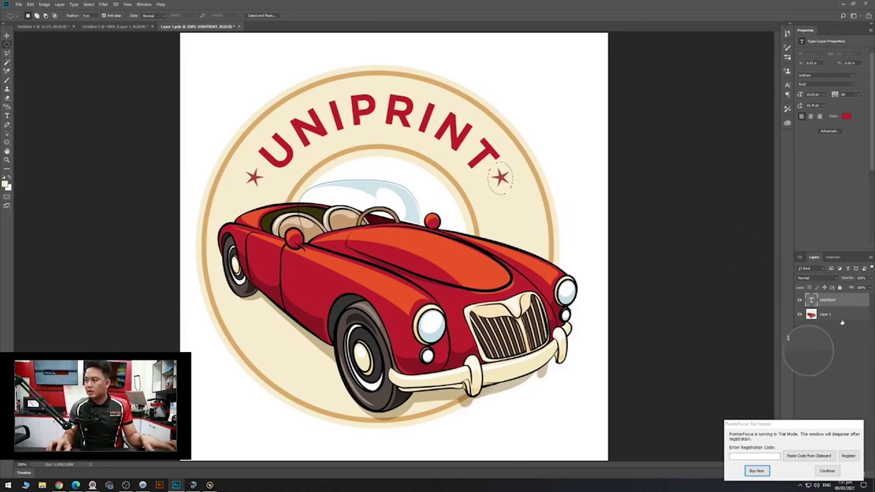
Copy the selected right star from Layer 1 onto a new layer.
{"action": "left_click", "coordinate": [825, 315]}
{"action": "left_click", "coordinate": [828, 471]}
{"action": "key", "text": "ctrl+j"}
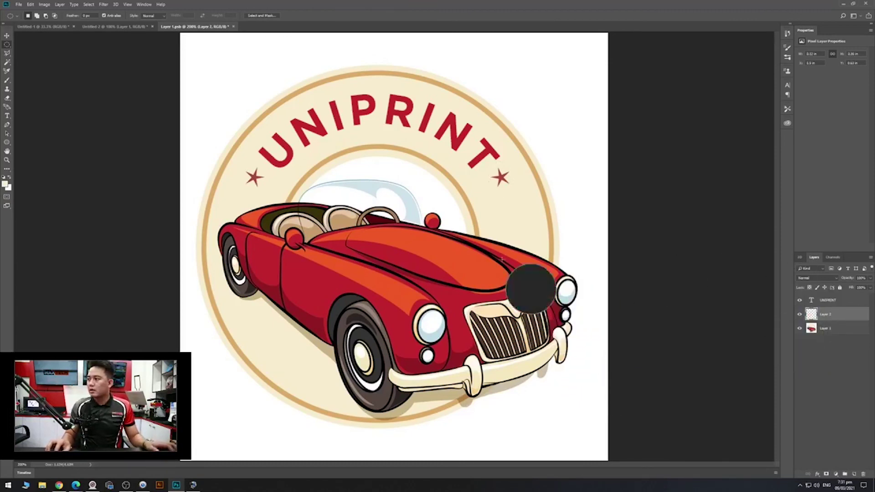
Move the copied right star slightly down and inward, and make an elliptical selection around it covering the original star.
{"action": "key", "text": "v"}
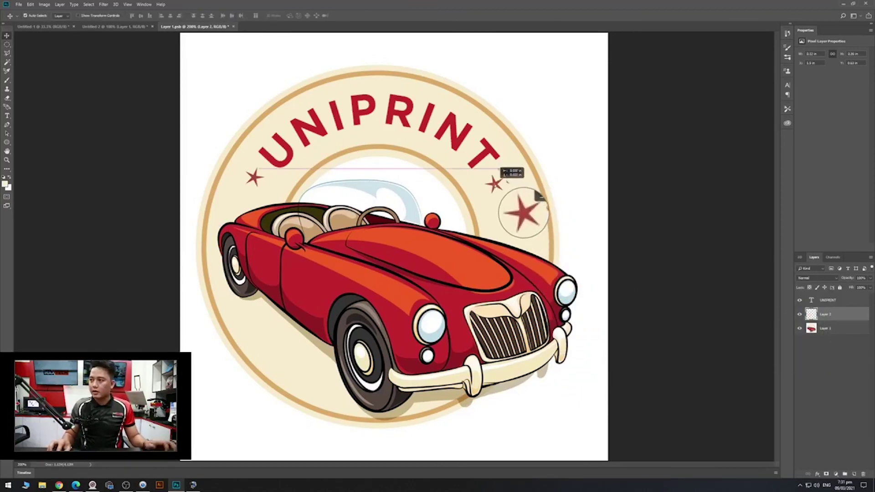
{"action": "left_click_drag", "start_coordinate": [495, 182], "coordinate": [497, 183]}
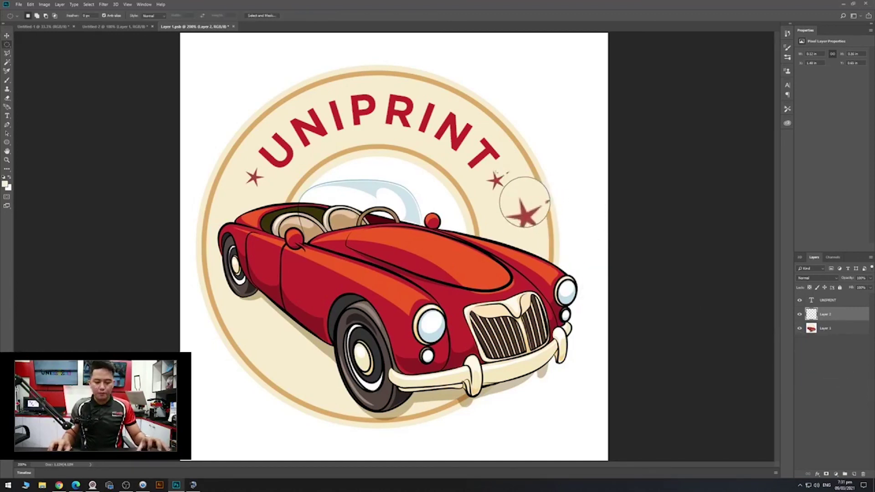
{"action": "left_click_drag", "start_coordinate": [509, 191], "coordinate": [516, 202]}
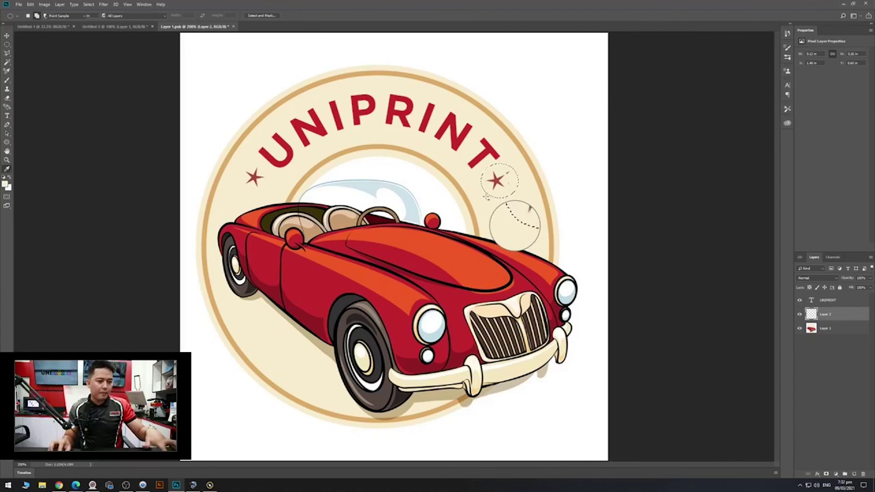
Try to fill the selected area on the copied right star's layer with the ring's cream color.
{"action": "key", "text": "shift+F5"}
{"action": "left_click", "coordinate": [538, 128]}
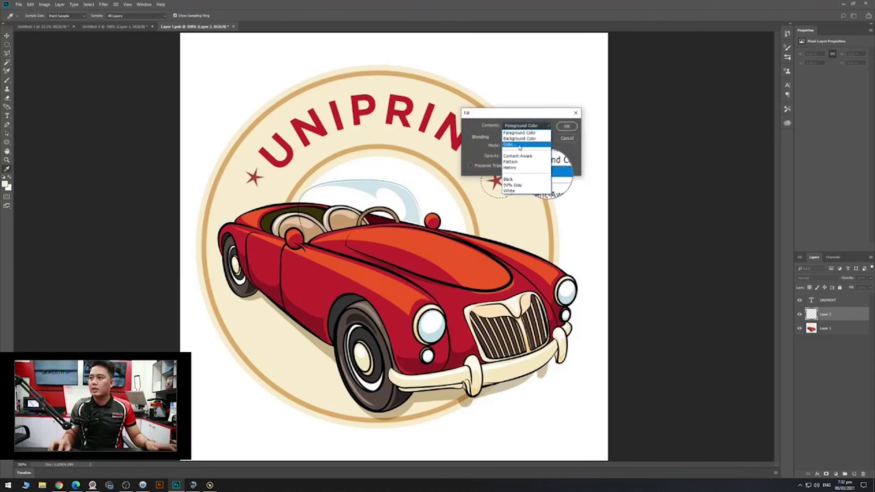
{"action": "left_click", "coordinate": [520, 145]}
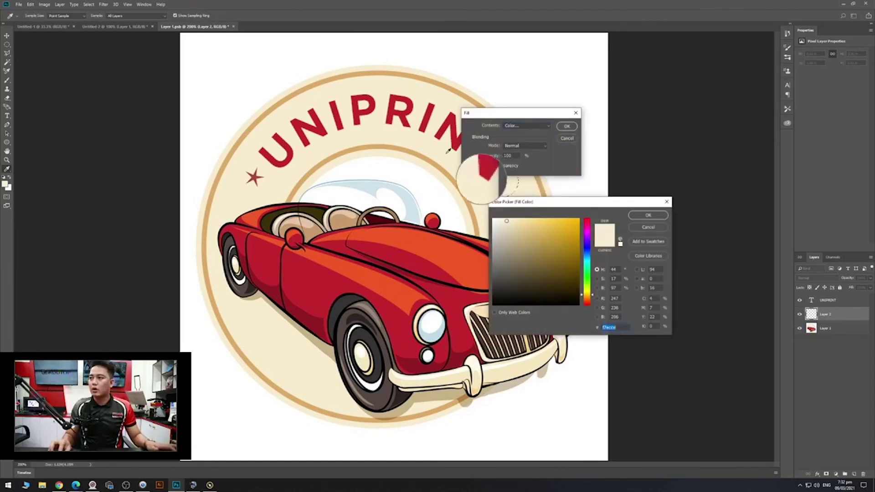
{"action": "left_click", "coordinate": [649, 215]}
{"action": "left_click", "coordinate": [567, 126]}
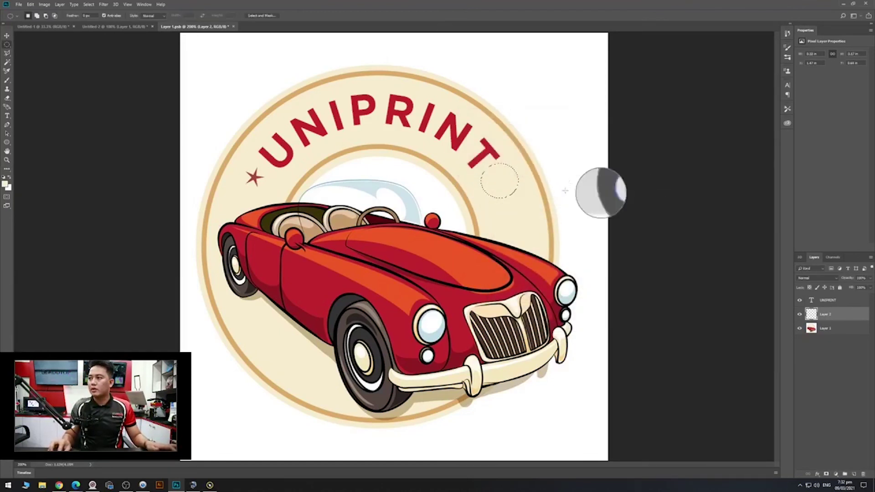
Fill the selected area around the right star on Layer 1 with cream color f7ecce to cover the original star.
{"action": "left_click", "coordinate": [841, 330]}
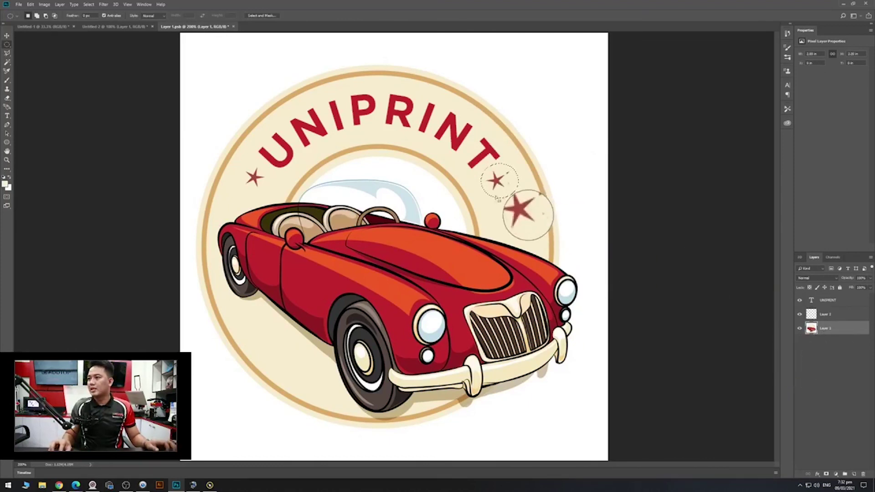
{"action": "key", "text": "shift+F5"}
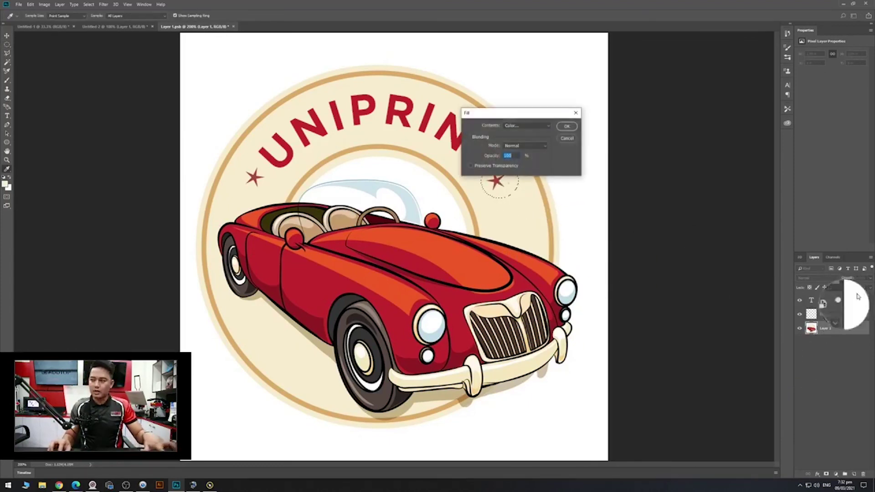
{"action": "left_click", "coordinate": [542, 127]}
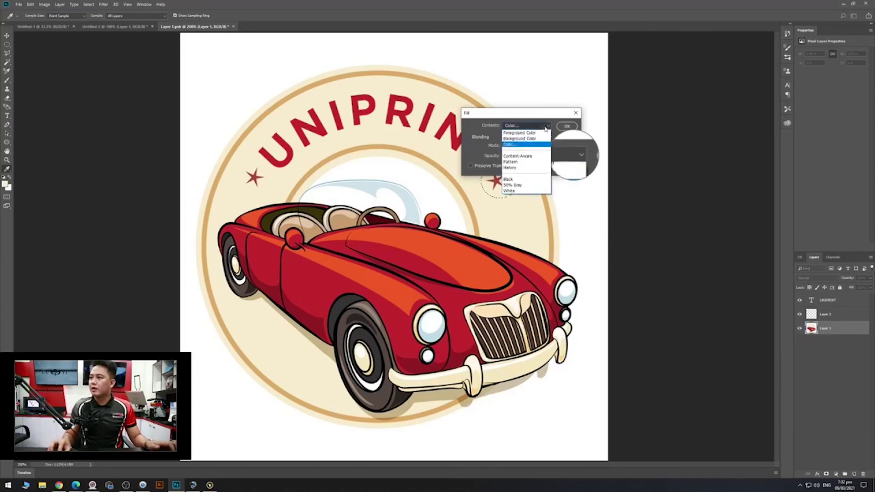
{"action": "left_click", "coordinate": [528, 145]}
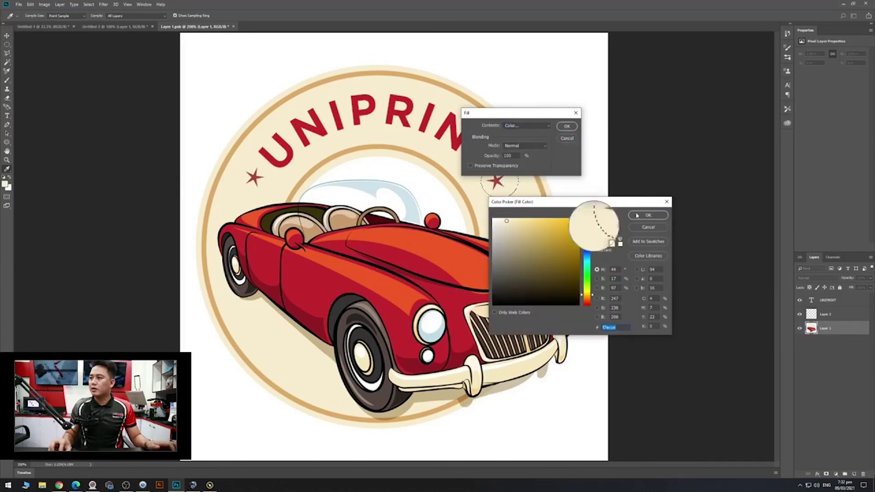
{"action": "left_click", "coordinate": [656, 218]}
{"action": "left_click", "coordinate": [567, 126]}
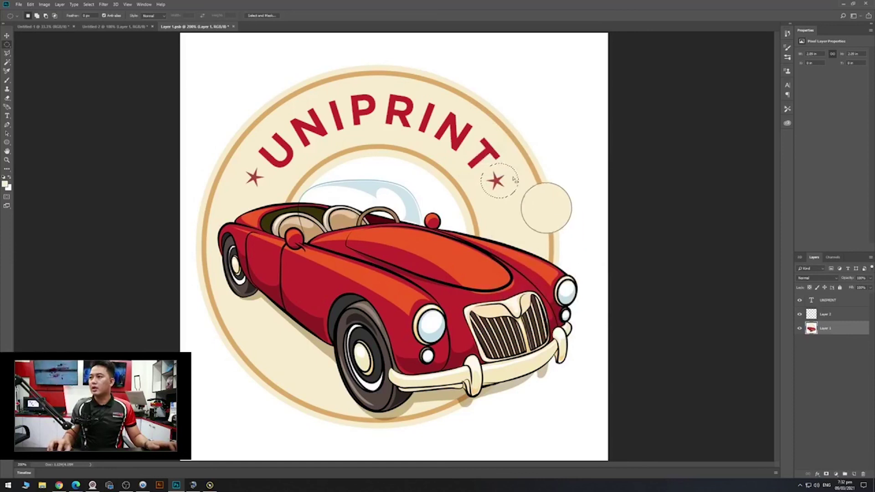
Select the left star on Layer 1 with an elliptical selection and copy it onto a new layer.
{"action": "key", "text": "ctrl+minus"}
{"action": "key", "text": "ctrl+minus"}
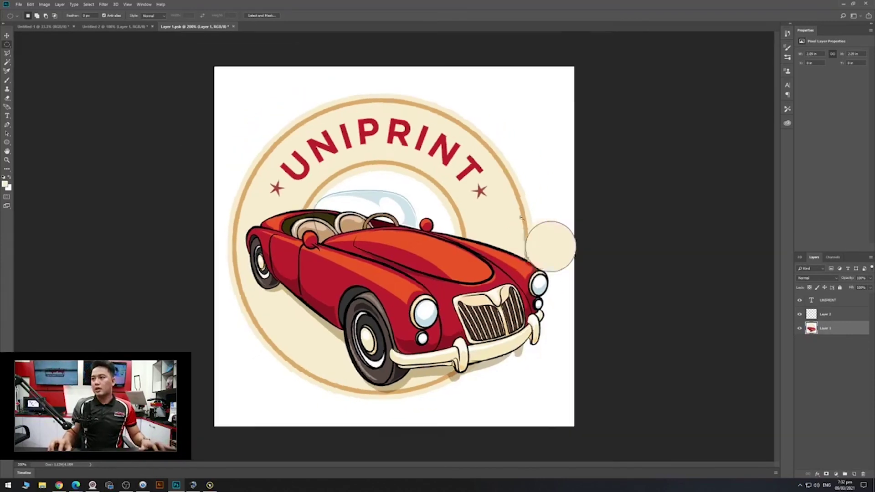
{"action": "key", "text": "ctrl+plus"}
{"action": "key", "text": "ctrl+plus"}
{"action": "key", "text": "ctrl+plus"}
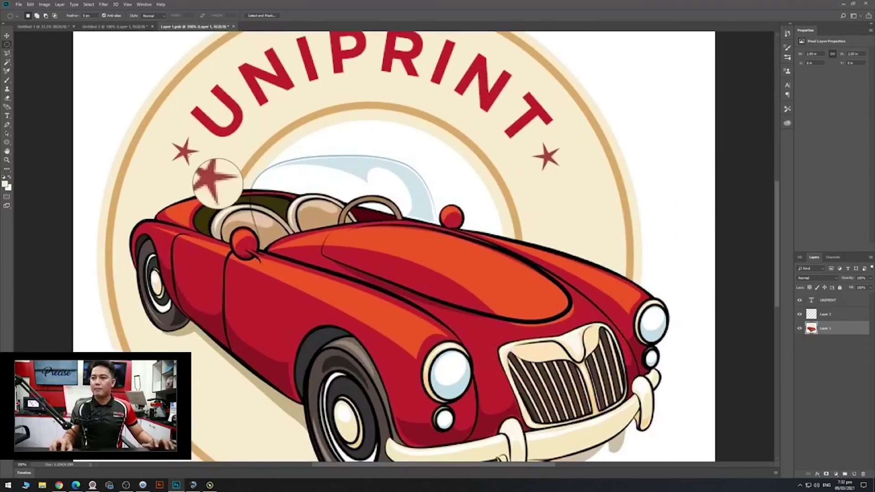
{"action": "left_click_drag", "start_coordinate": [218, 183], "coordinate": [367, 192]}
{"action": "key", "text": "v"}
{"action": "key", "text": "m"}
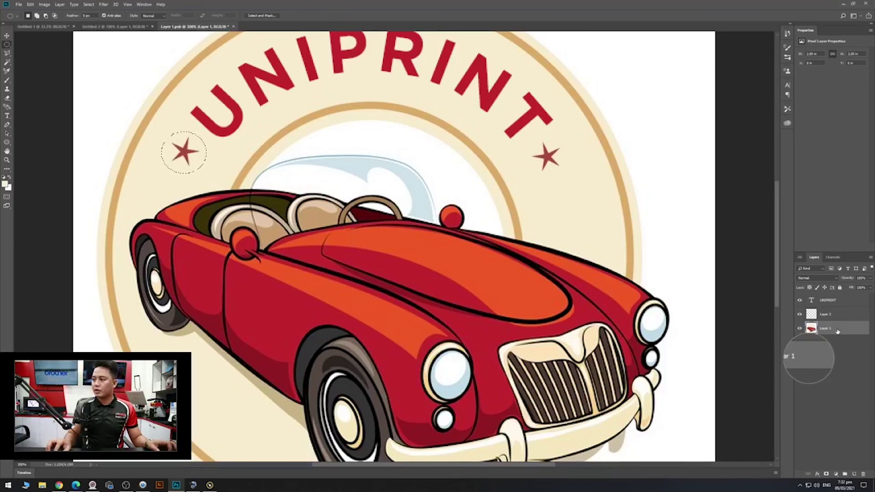
{"action": "key", "text": "ctrl+j"}
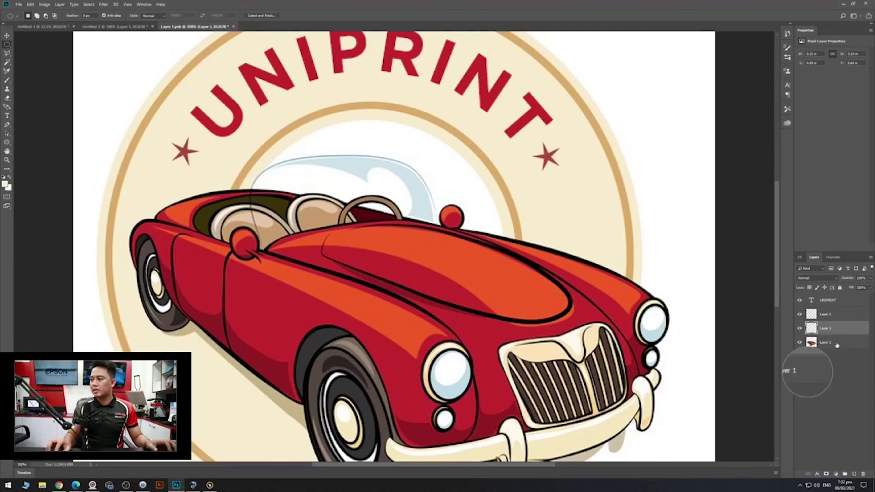
Fill the elliptical area around the left star on Layer 1 with cream color f7ecce to cover the original star.
{"action": "left_click", "coordinate": [835, 344]}
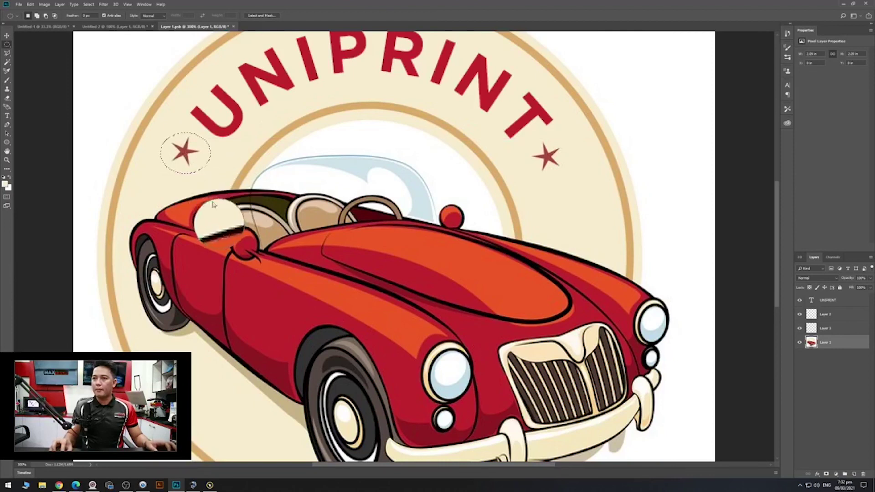
{"action": "key", "text": "shift+F5"}
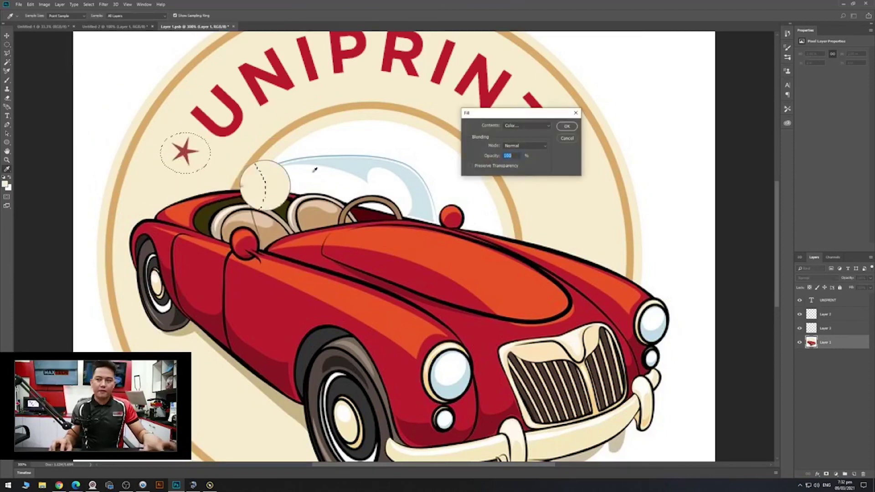
{"action": "left_click", "coordinate": [526, 125]}
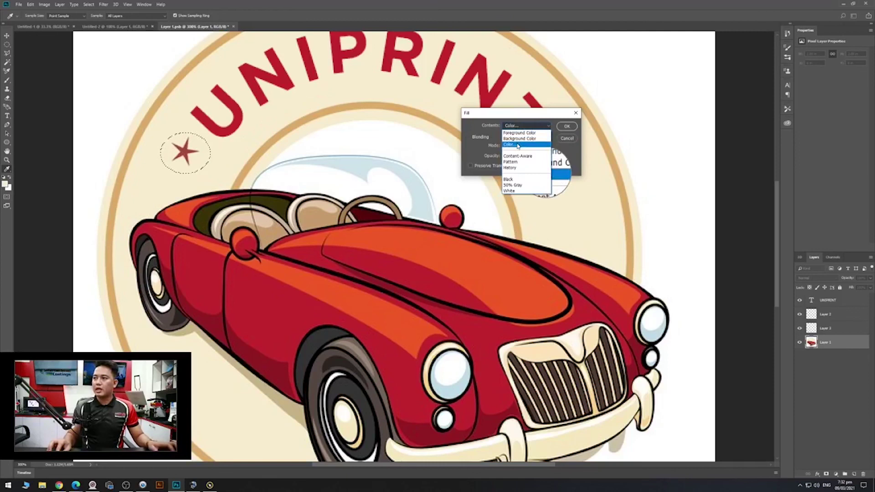
{"action": "left_click", "coordinate": [508, 144]}
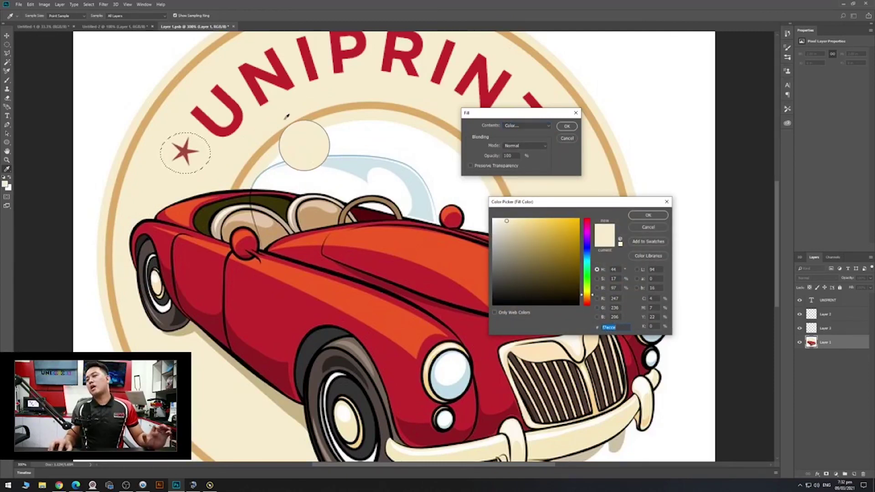
{"action": "left_click", "coordinate": [644, 216]}
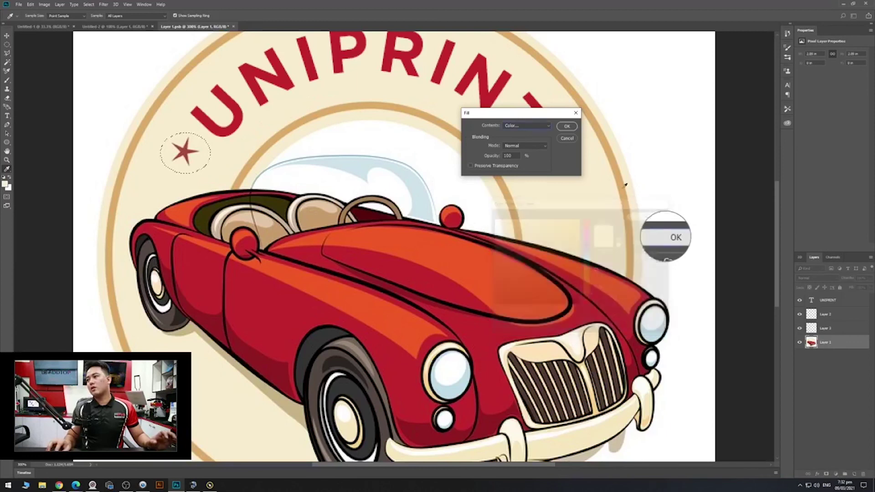
{"action": "left_click", "coordinate": [567, 127]}
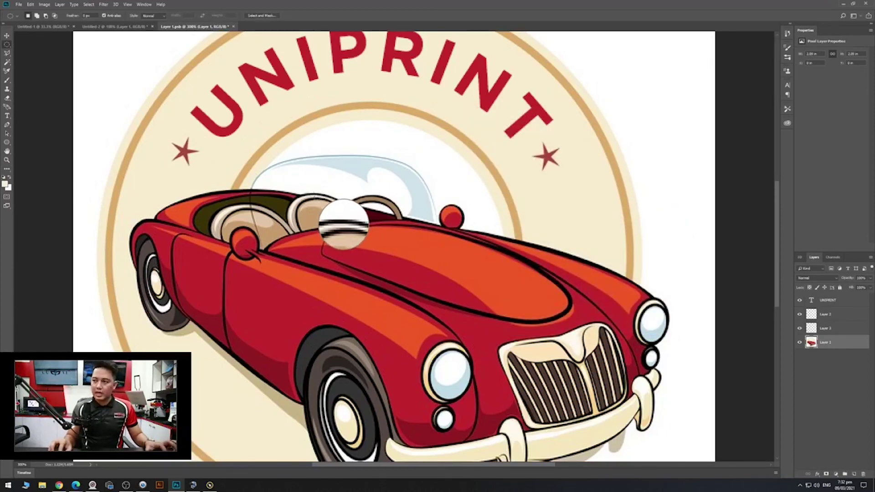
Move the copied left star slightly down and inward to match the right star, and review the whole badge.
{"action": "key", "text": "v"}
{"action": "left_click", "coordinate": [191, 155]}
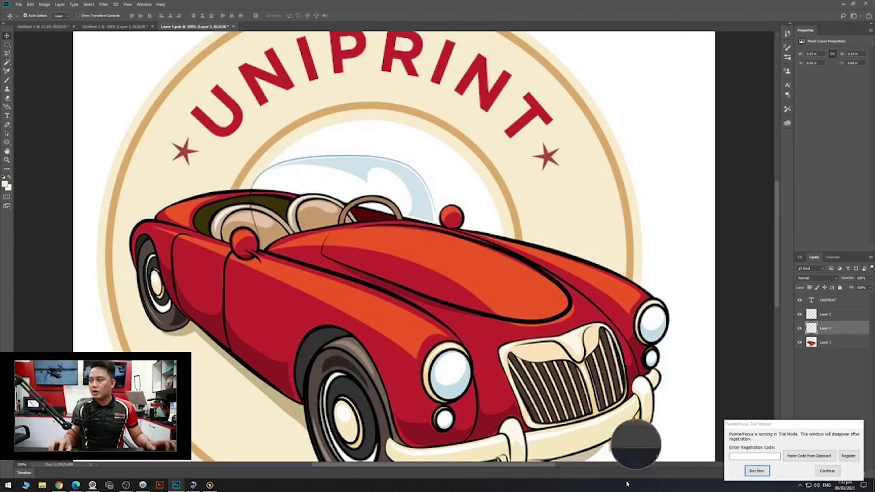
{"action": "left_click", "coordinate": [828, 471]}
{"action": "left_click_drag", "start_coordinate": [184, 151], "coordinate": [191, 155]}
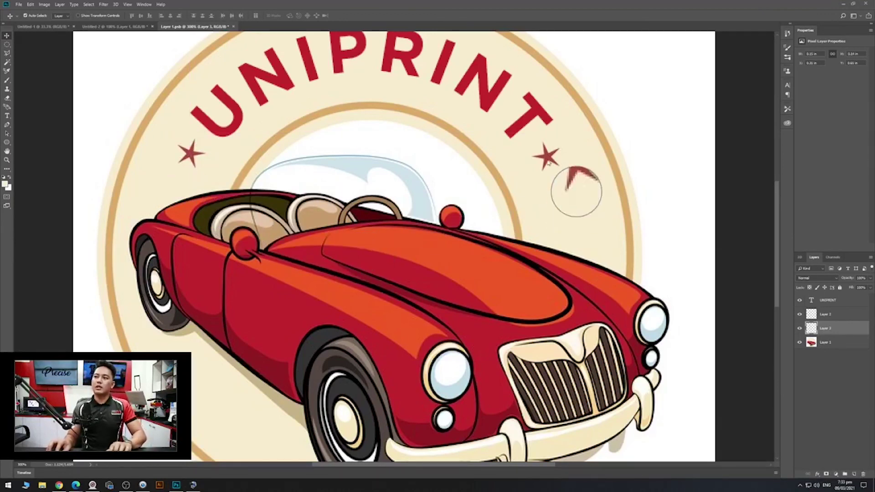
{"action": "left_click", "coordinate": [408, 247]}
{"action": "scroll", "coordinate": [419, 259], "scroll_direction": "down", "scroll_amount": 4}
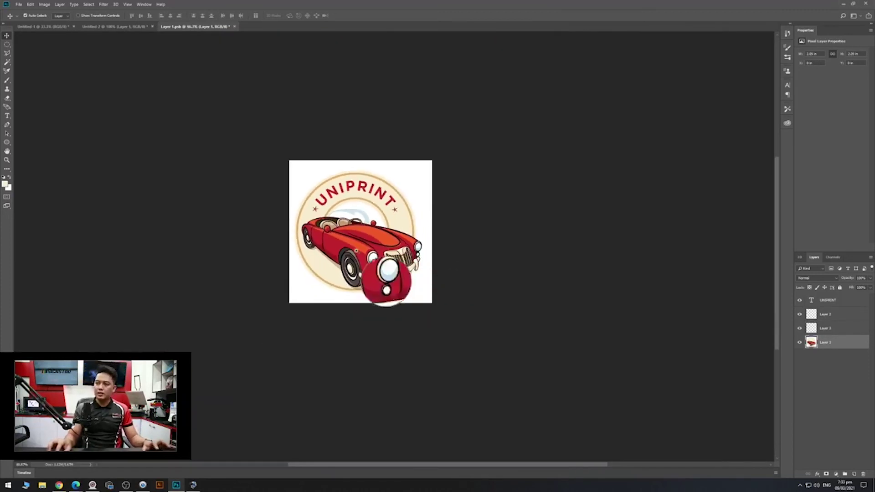
{"action": "scroll", "coordinate": [403, 295], "scroll_direction": "up", "scroll_amount": 1}
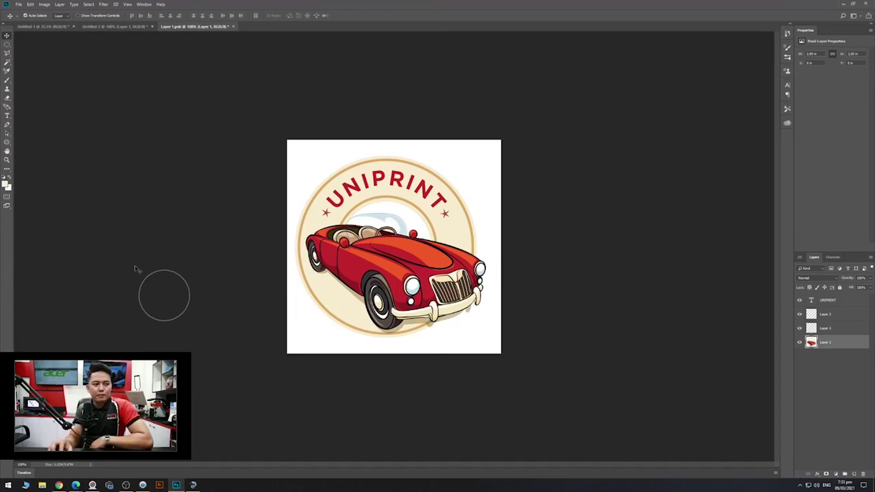
{"action": "key", "text": "ctrl+plus"}
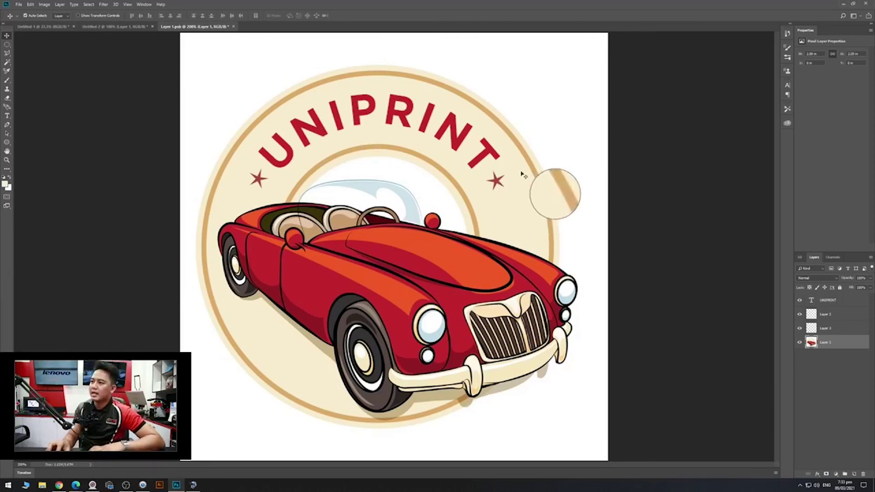
Save and close Layer 1.psb to update the Untitled-2 document, and reopen the smart object's contents from its layer.
{"action": "left_click", "coordinate": [233, 27]}
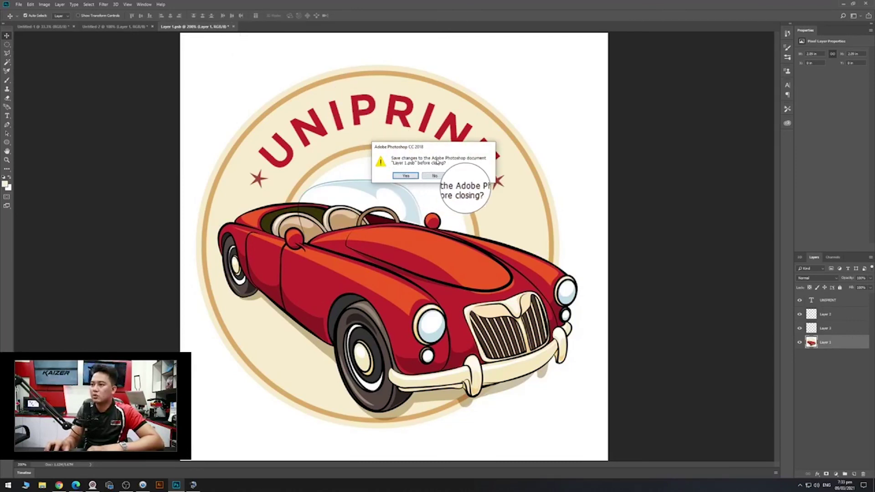
{"action": "left_click", "coordinate": [405, 176]}
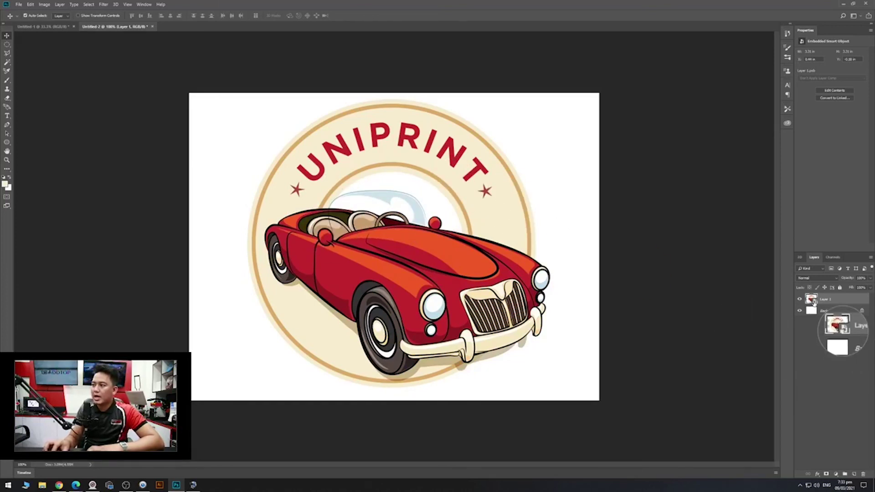
{"action": "double_click", "coordinate": [813, 300]}
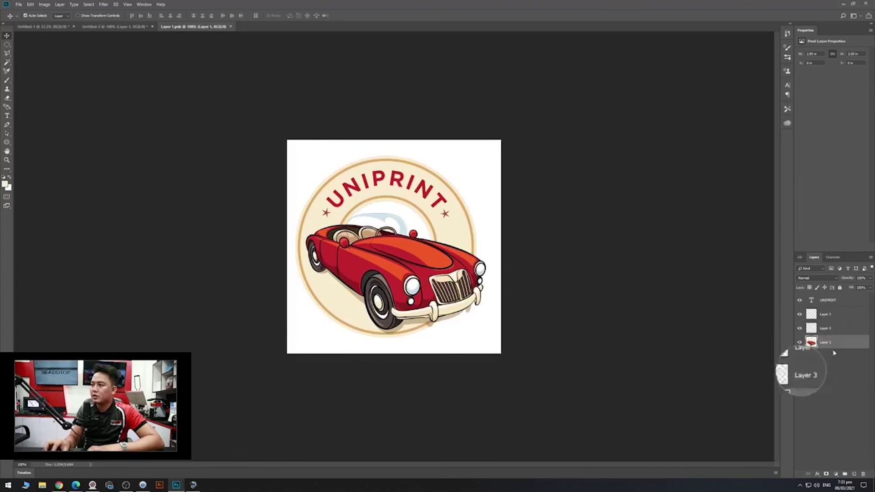
Hide the two star layers and the UNIPRINT text in Layer 1.psb, and save and close it to update Untitled-2.
{"action": "left_click", "coordinate": [831, 315]}
{"action": "left_click", "coordinate": [821, 328]}
{"action": "left_click", "coordinate": [799, 329]}
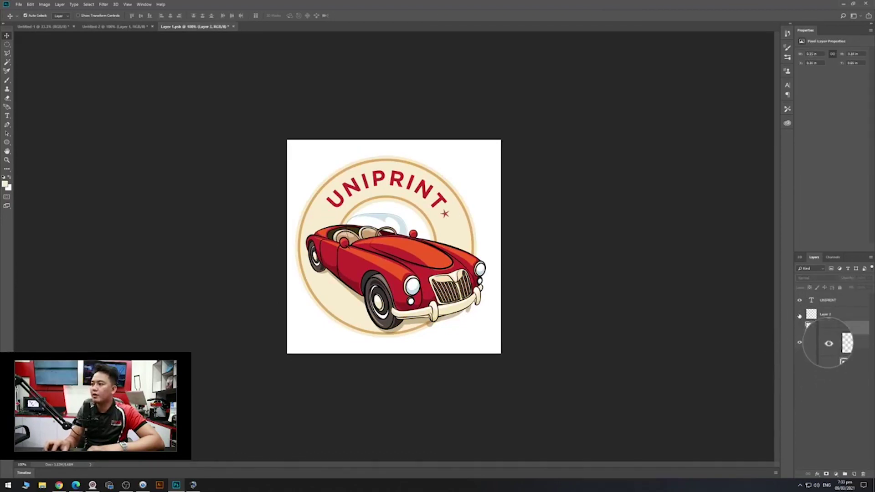
{"action": "left_click", "coordinate": [800, 301]}
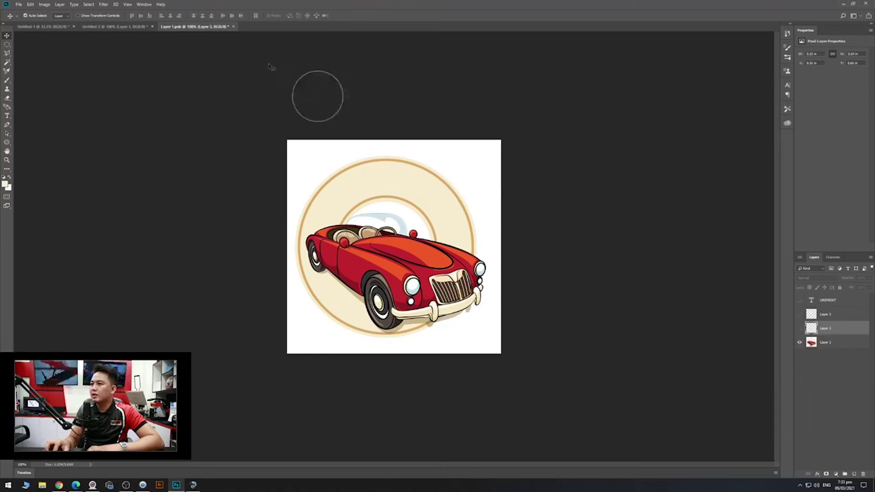
{"action": "left_click", "coordinate": [234, 27]}
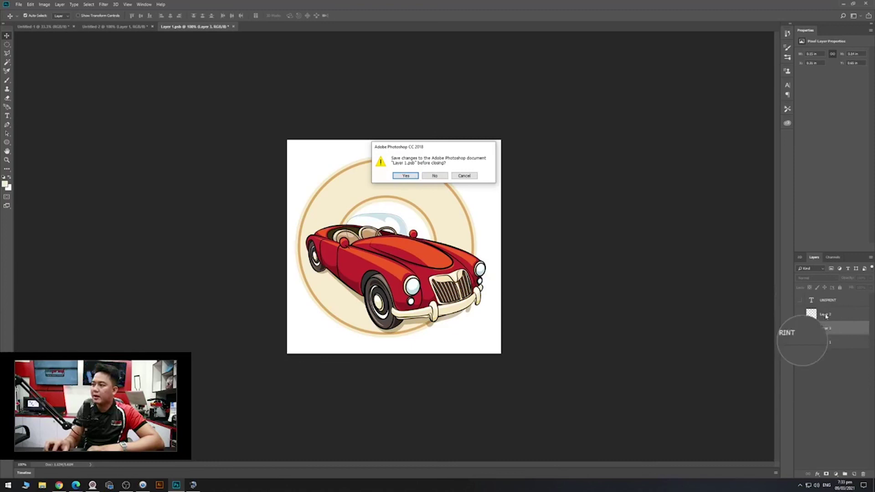
{"action": "left_click", "coordinate": [405, 176]}
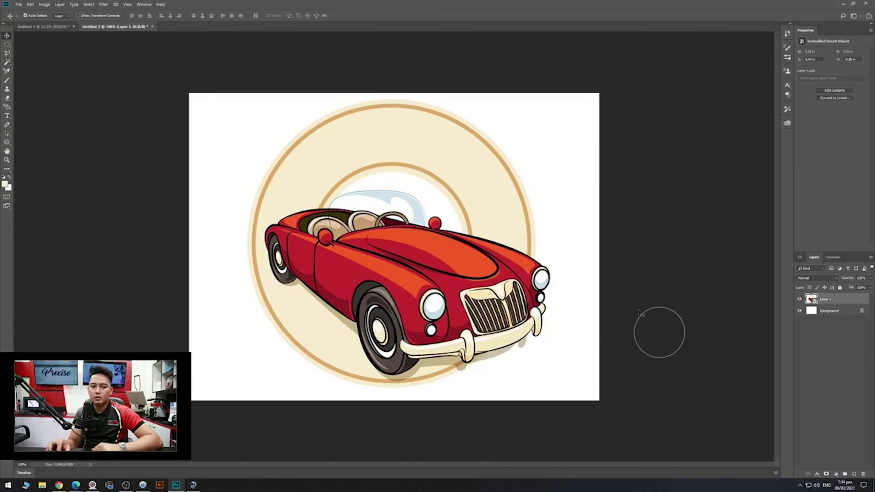
Reopen the smart object, show both star layers and the UNIPRINT text again, and save and close Layer 1.psb.
{"action": "double_click", "coordinate": [812, 300]}
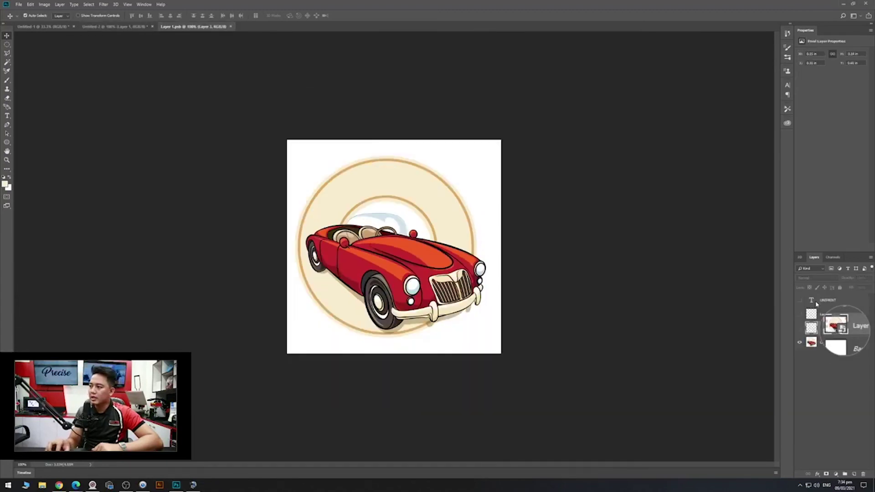
{"action": "left_click", "coordinate": [800, 315]}
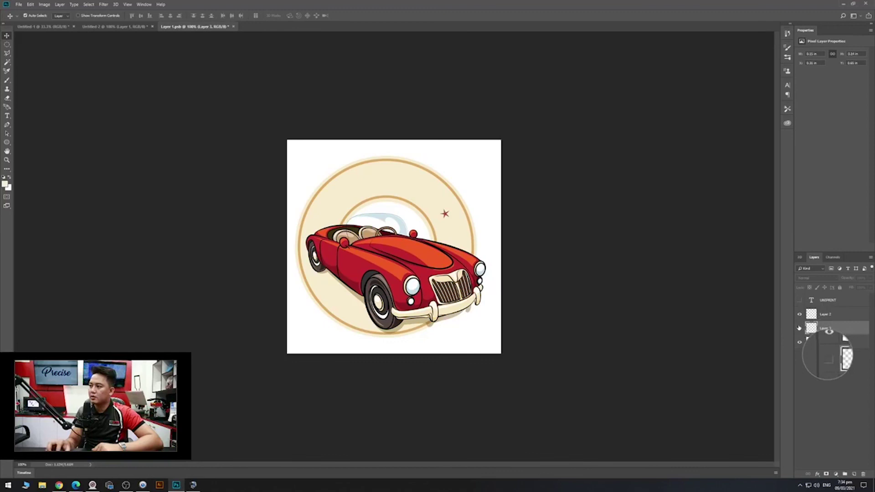
{"action": "left_click", "coordinate": [800, 300]}
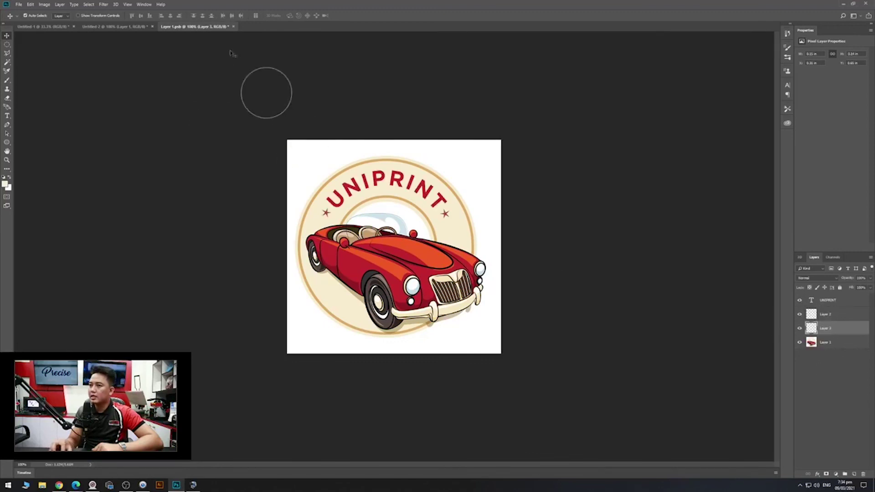
{"action": "left_click", "coordinate": [233, 26]}
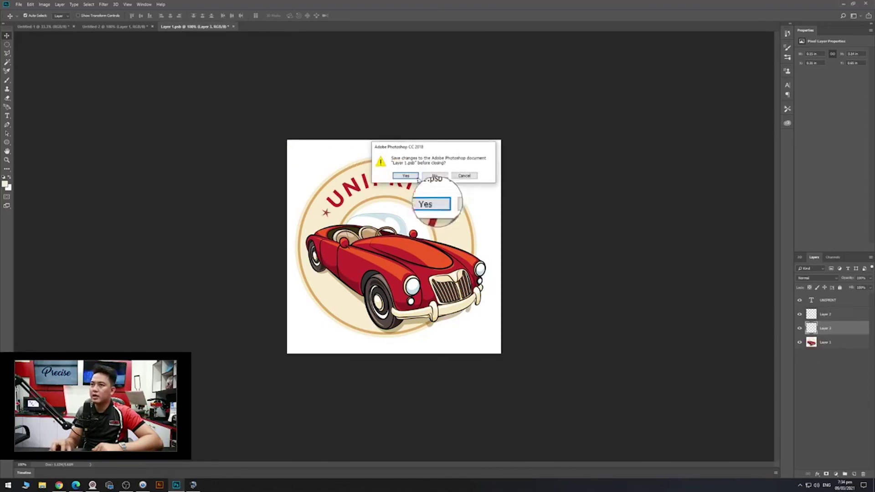
{"action": "left_click", "coordinate": [405, 176]}
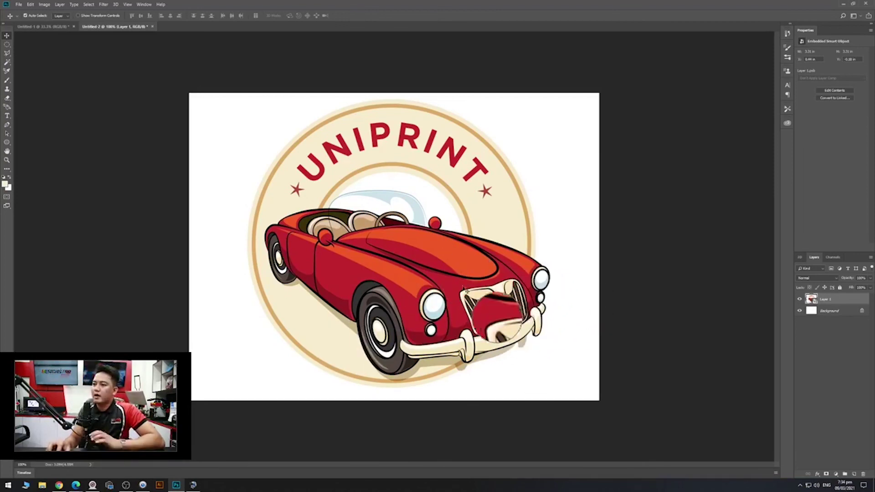
Move the badge slightly down on the Untitled-2 canvas and take a brief look at the Untitled-1 document.
{"action": "left_click_drag", "start_coordinate": [466, 290], "coordinate": [464, 293]}
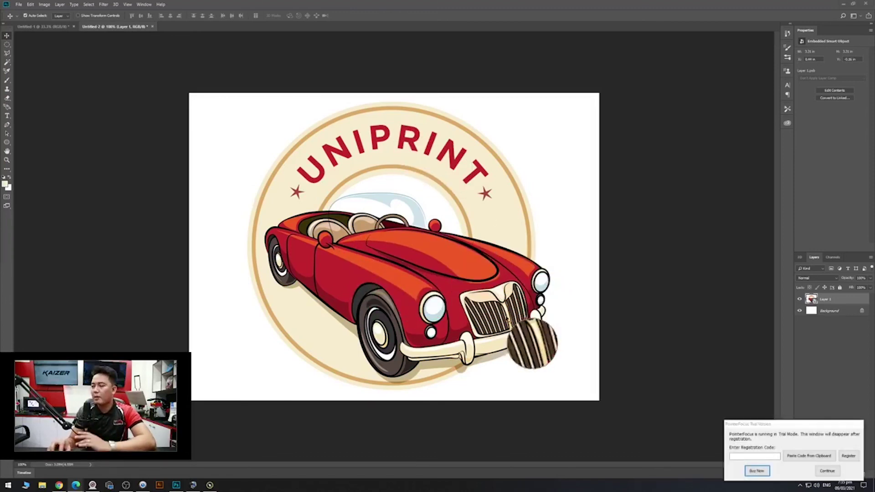
{"action": "left_click", "coordinate": [827, 471]}
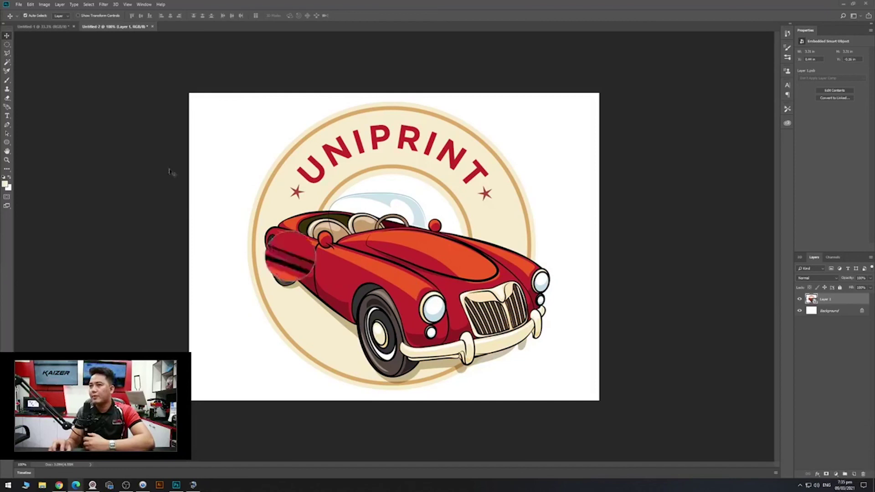
{"action": "left_click", "coordinate": [45, 27]}
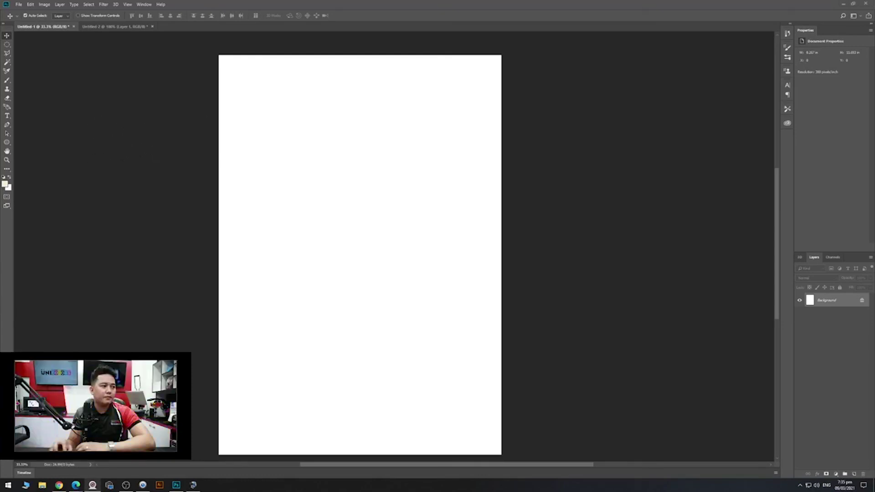
{"action": "left_click", "coordinate": [118, 27]}
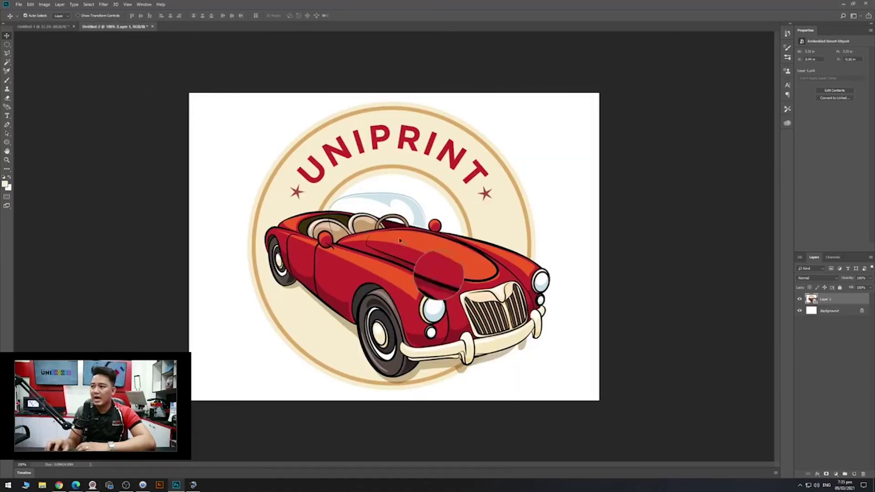
Try flattening Untitled-2 into a single background layer and undo the flattening.
{"action": "left_click", "coordinate": [60, 5]}
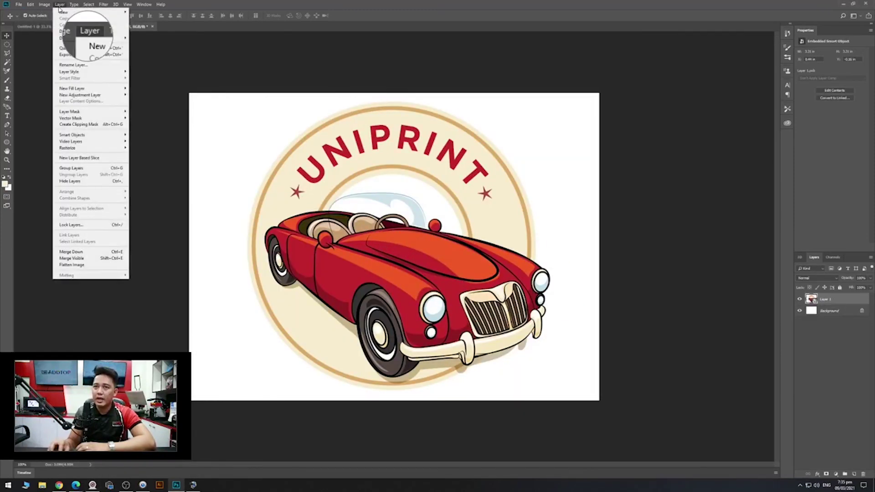
{"action": "left_click", "coordinate": [68, 266]}
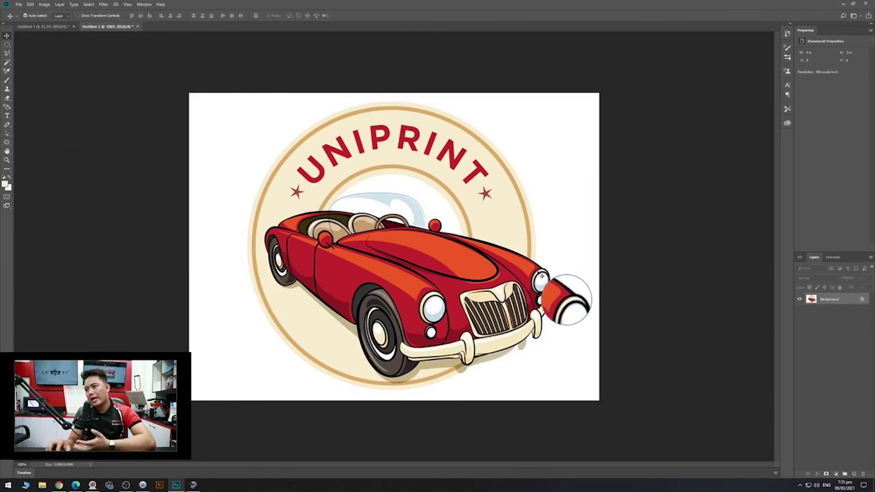
{"action": "key", "text": "ctrl+z"}
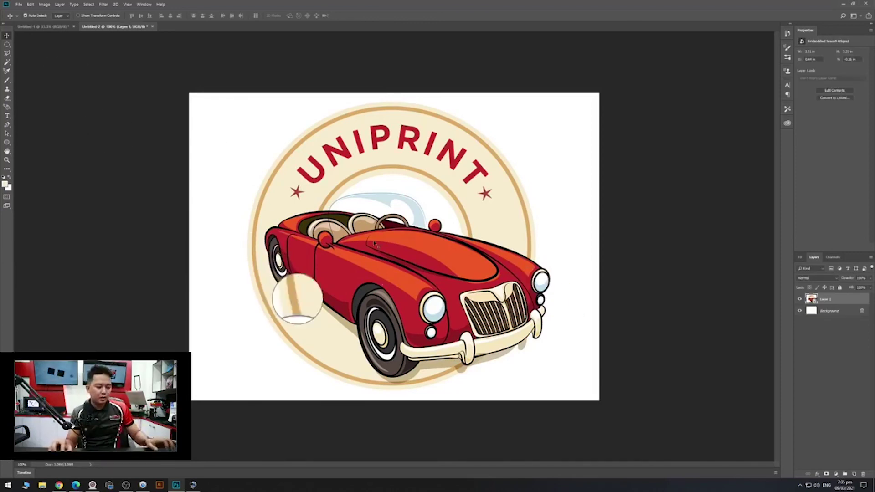
{"action": "left_click", "coordinate": [19, 5]}
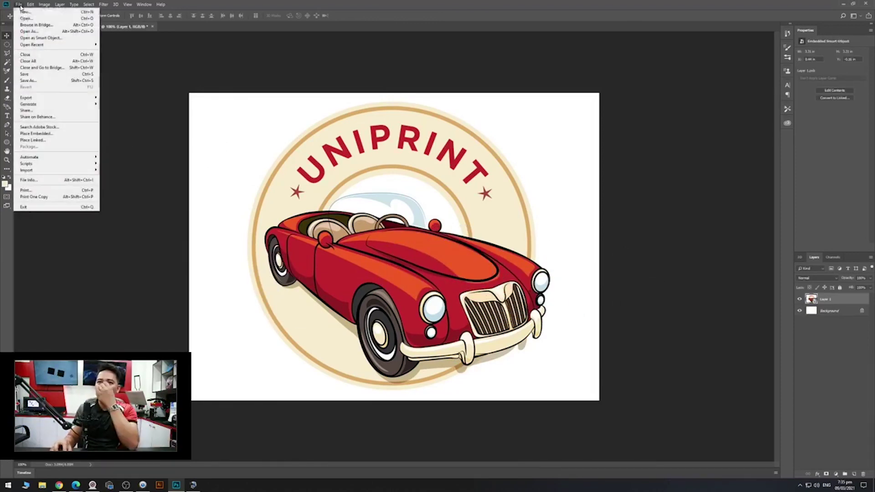
{"action": "left_click", "coordinate": [51, 81]}
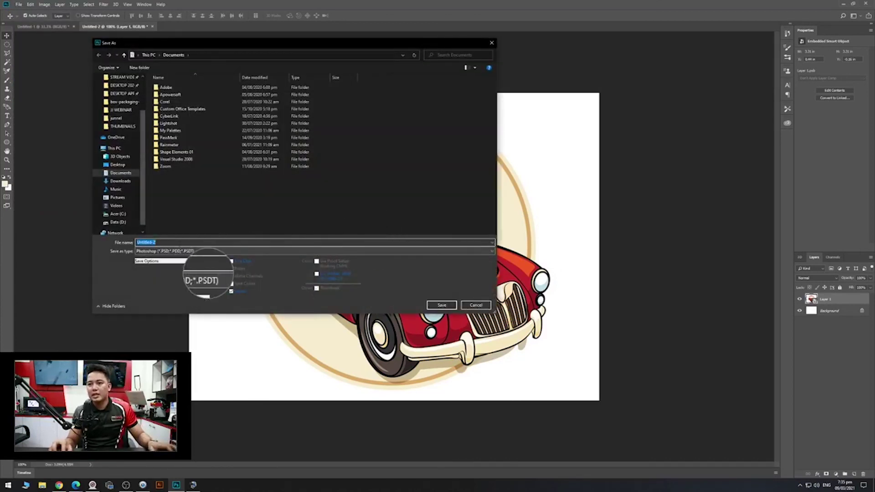
{"action": "left_click", "coordinate": [122, 166]}
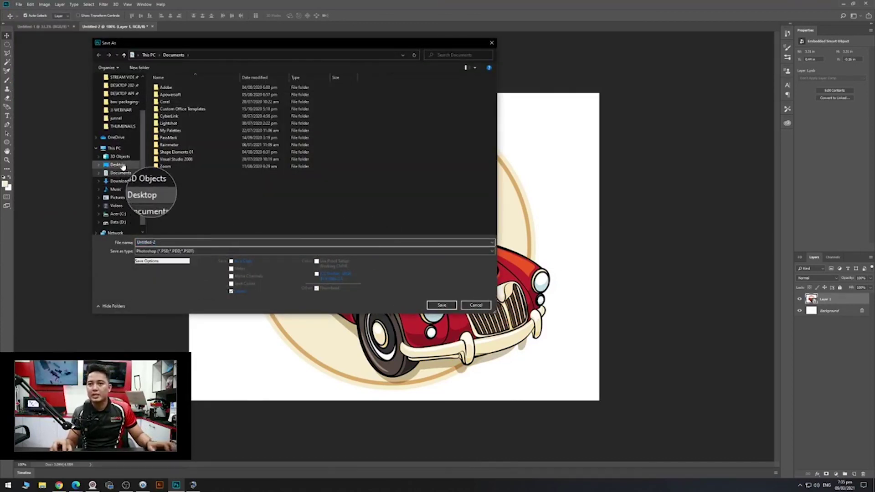
{"action": "type", "text": "sjskdj"}
{"action": "key", "text": "BackSpace"}
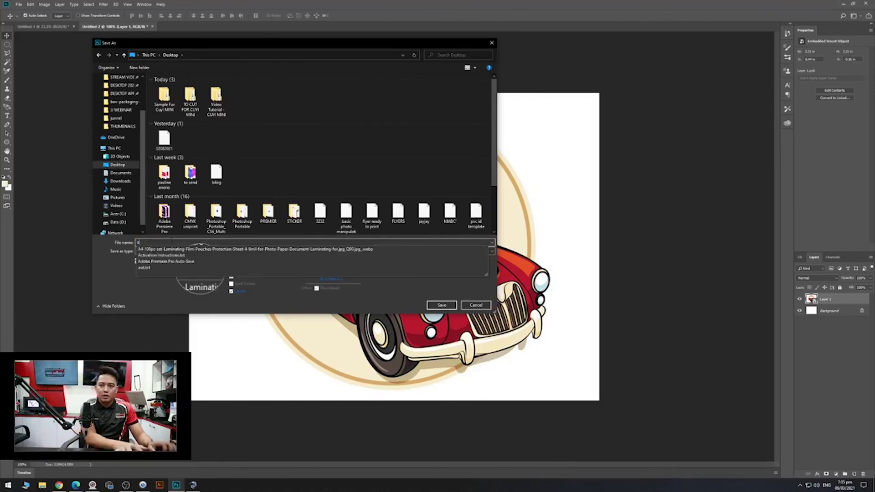
{"action": "type", "text": "asdfasdfasdfasdf"}
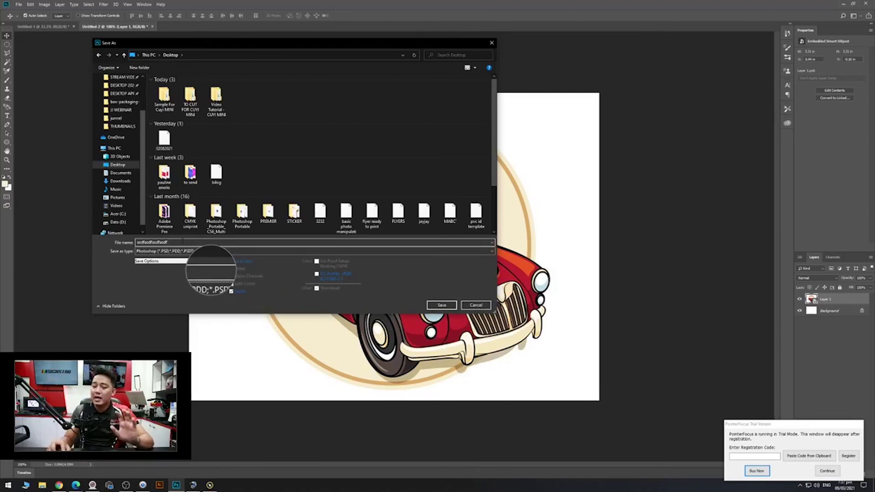
{"action": "left_click", "coordinate": [814, 475]}
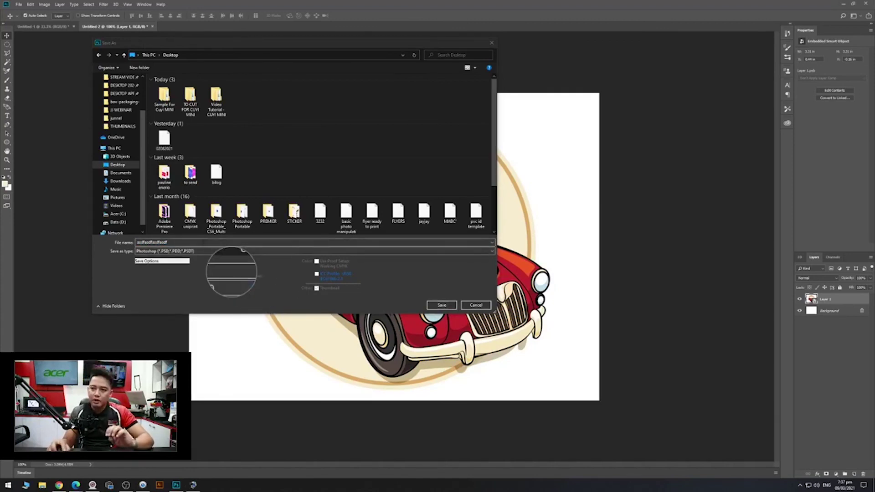
{"action": "left_click", "coordinate": [203, 243]}
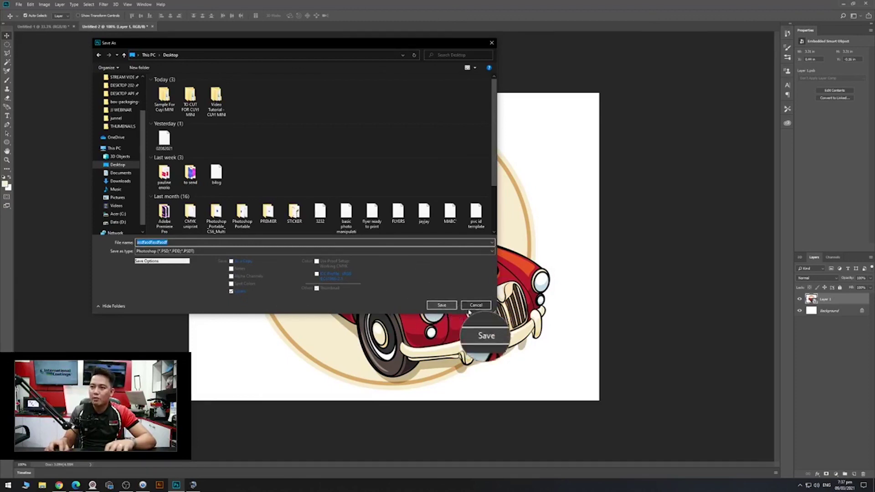
{"action": "left_click", "coordinate": [492, 42]}
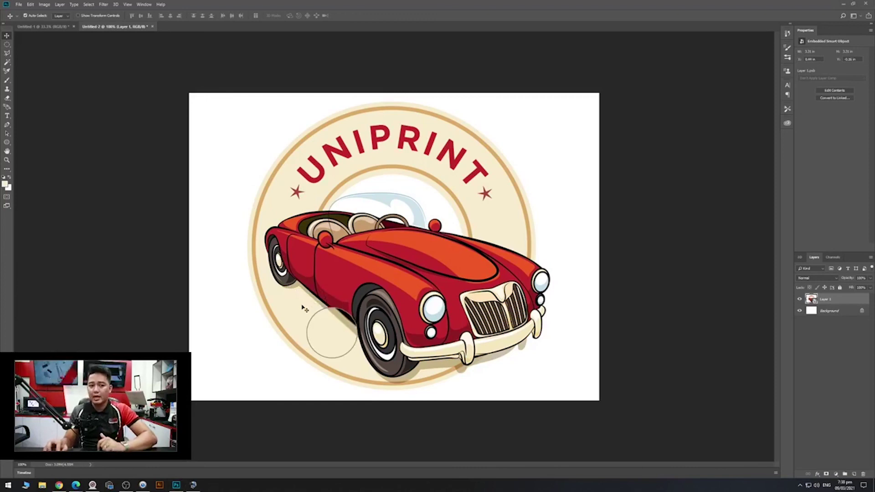
In the performance preferences, raise the memory Photoshop may use to 14911 MB (100%).
{"action": "left_click", "coordinate": [44, 4]}
{"action": "mouse_move", "coordinate": [26, 4]}
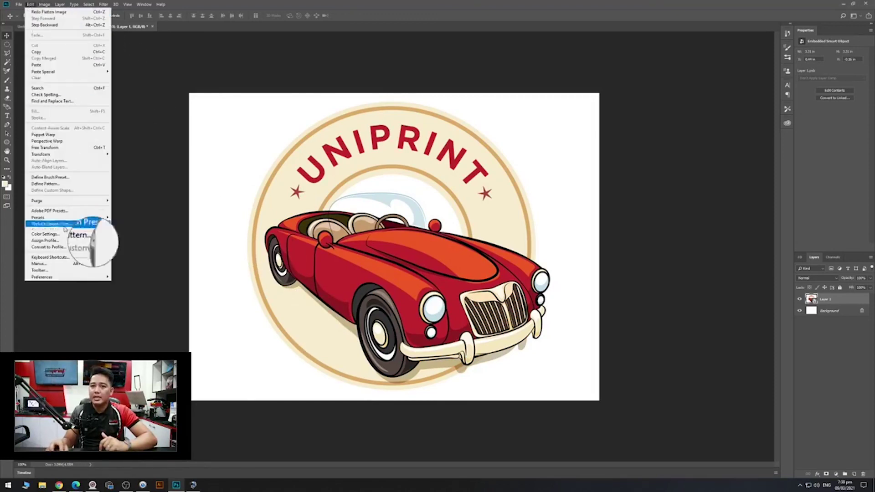
{"action": "mouse_move", "coordinate": [69, 277]}
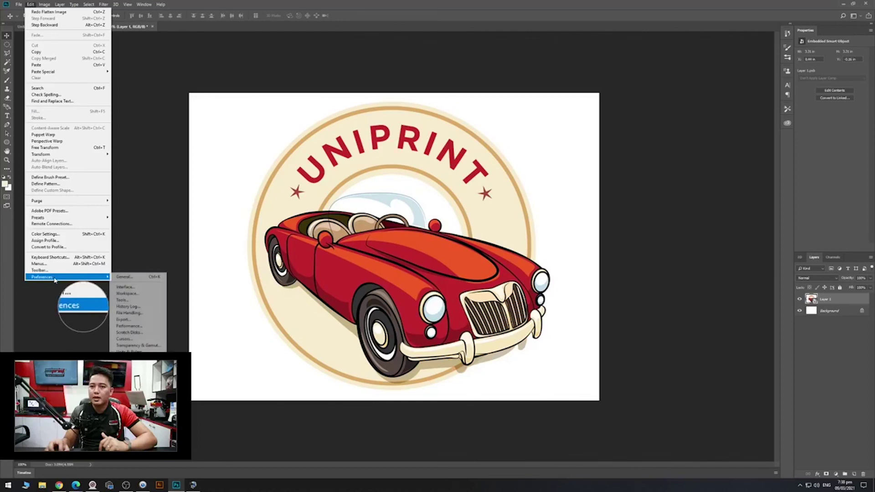
{"action": "left_click", "coordinate": [124, 277]}
{"action": "left_click_drag", "start_coordinate": [613, 88], "coordinate": [197, 75]}
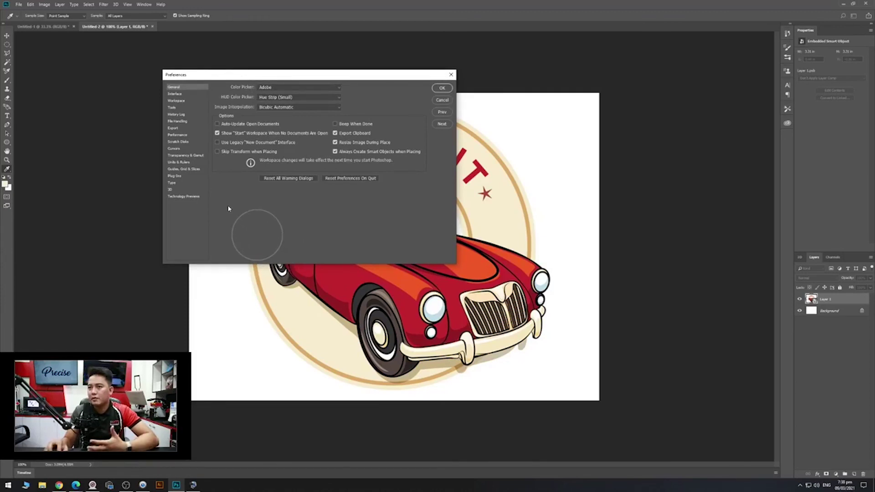
{"action": "left_click", "coordinate": [178, 136]}
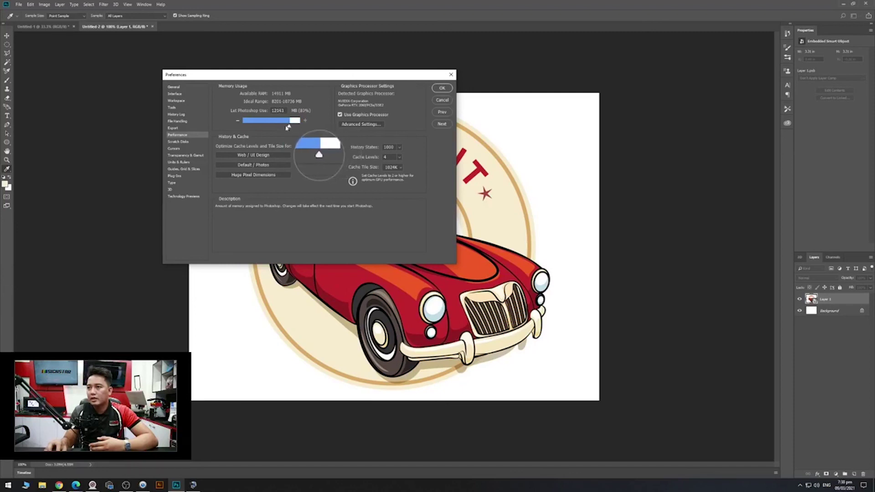
{"action": "left_click", "coordinate": [301, 126]}
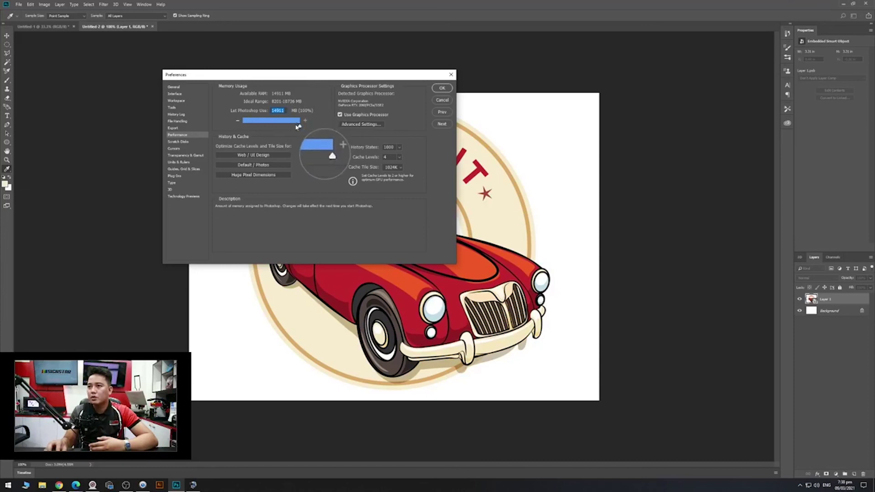
{"action": "left_click_drag", "start_coordinate": [300, 127], "coordinate": [307, 114]}
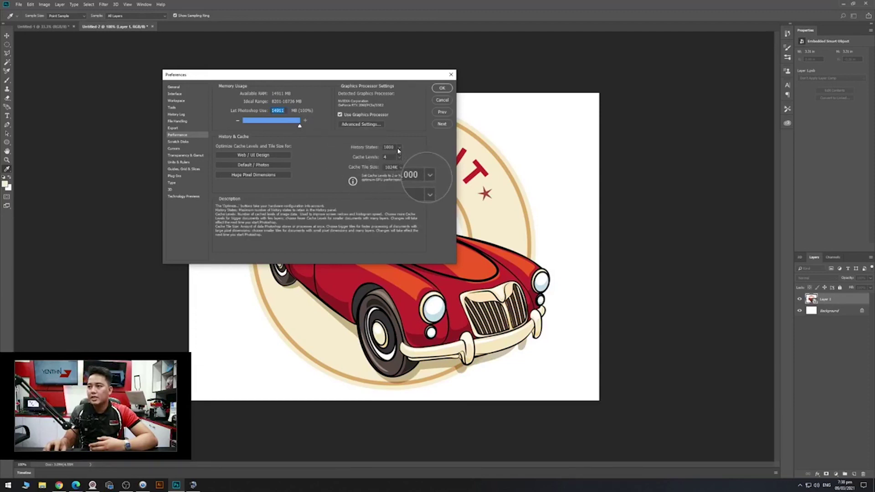
Try 100 history states, return the value to 1000, and apply the performance preferences.
{"action": "left_click_drag", "start_coordinate": [400, 155], "coordinate": [375, 158]}
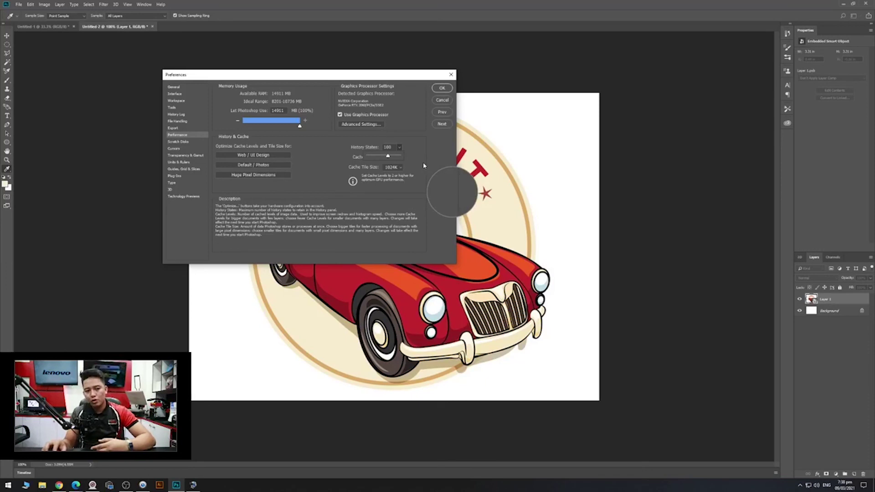
{"action": "left_click_drag", "start_coordinate": [388, 155], "coordinate": [416, 160]}
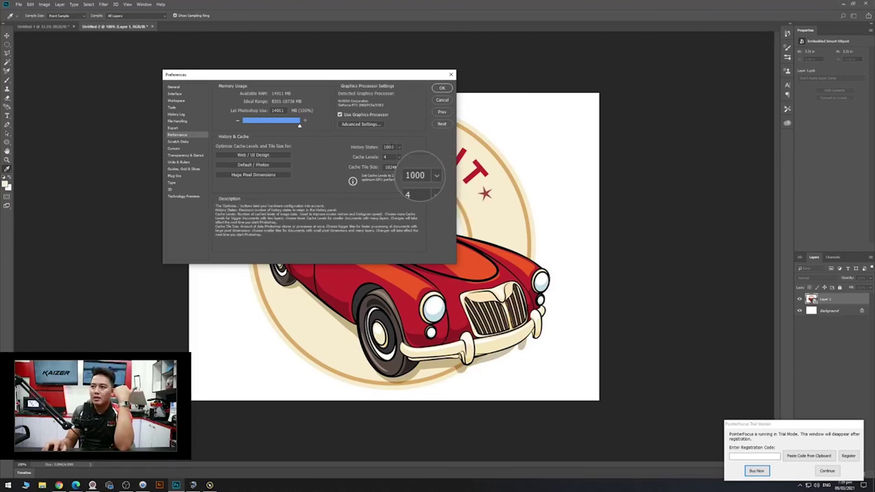
{"action": "left_click", "coordinate": [442, 88]}
{"action": "key", "text": "v"}
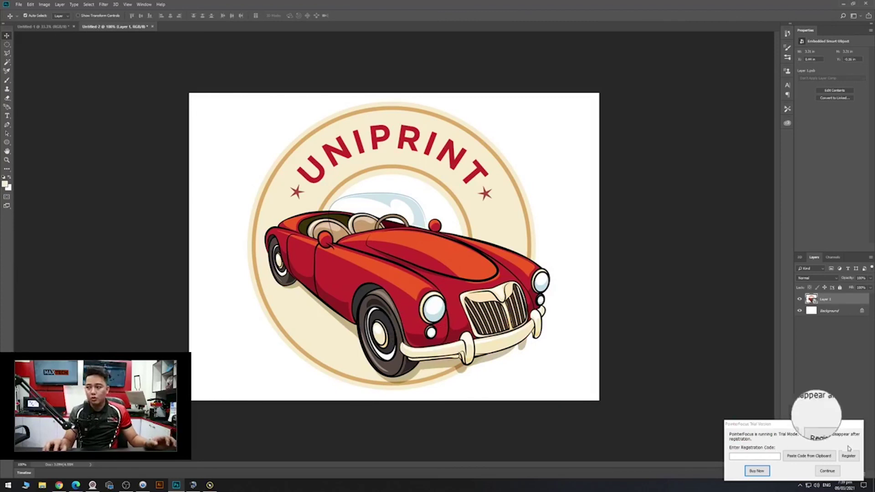
{"action": "left_click", "coordinate": [827, 471]}
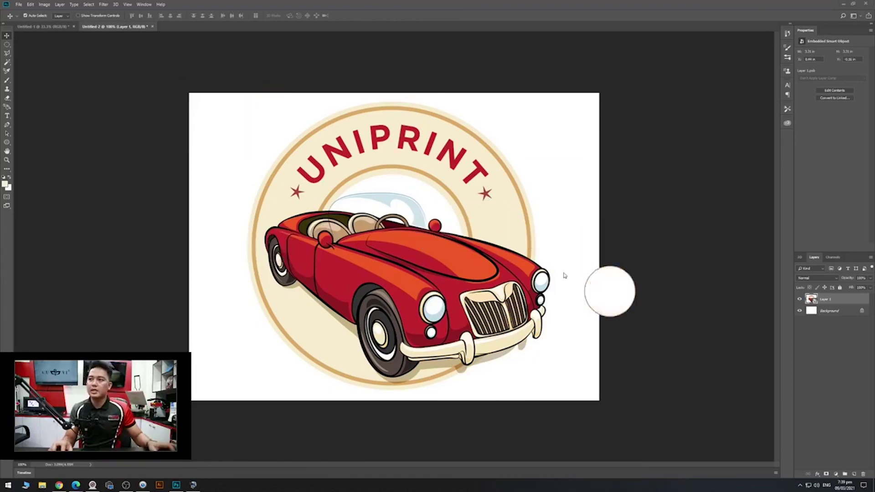
Flatten Untitled-2 into a single background layer and trim all four sides based on the top left pixel colour.
{"action": "left_click", "coordinate": [60, 6]}
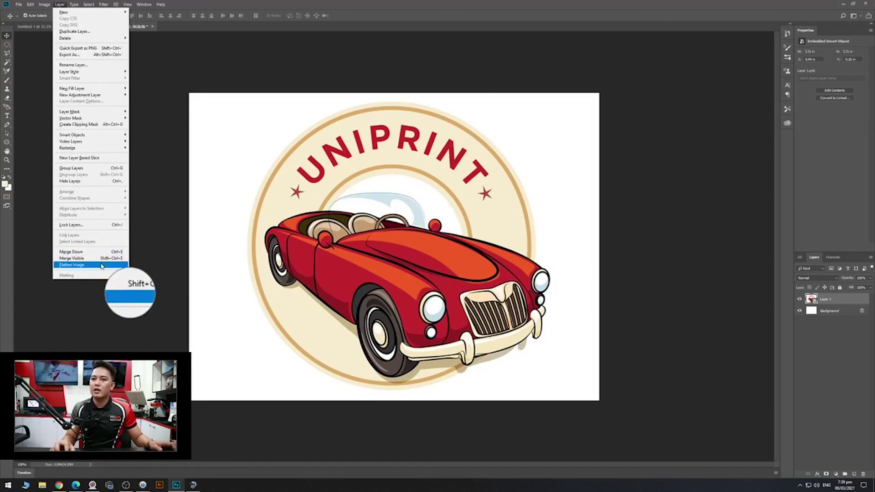
{"action": "left_click", "coordinate": [75, 266]}
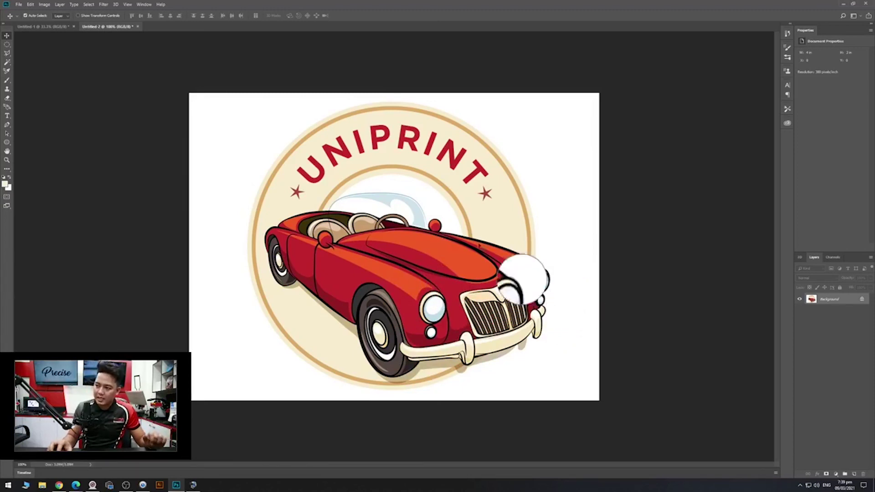
{"action": "left_click", "coordinate": [45, 5]}
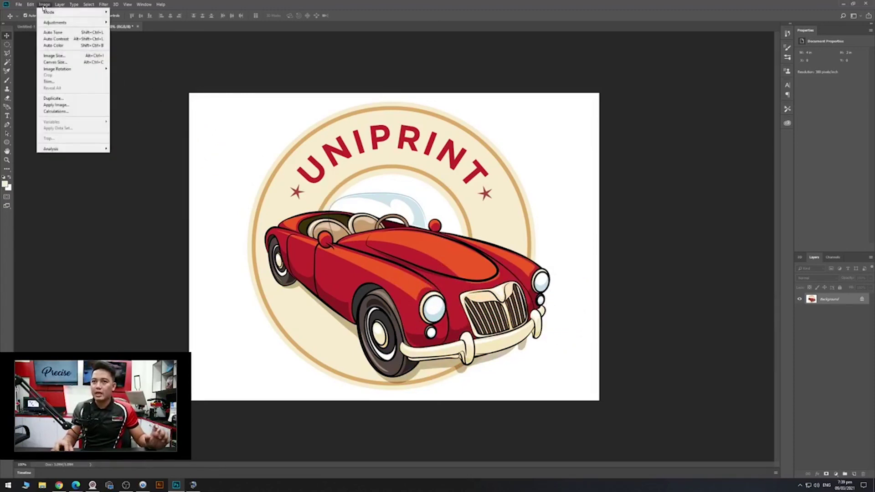
{"action": "left_click", "coordinate": [53, 82]}
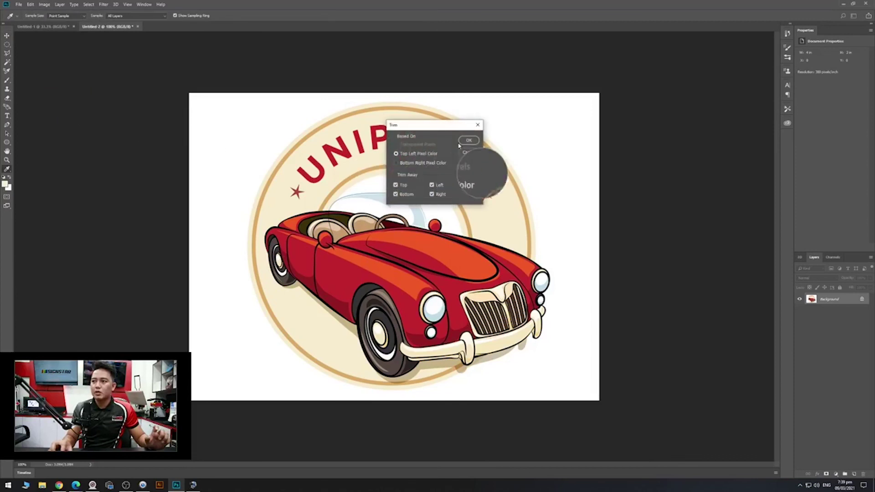
{"action": "left_click", "coordinate": [465, 142]}
Copy the trimmed badge into Untitled-1 and duplicate it into a grid of two columns and three rows.
{"action": "key", "text": "v"}
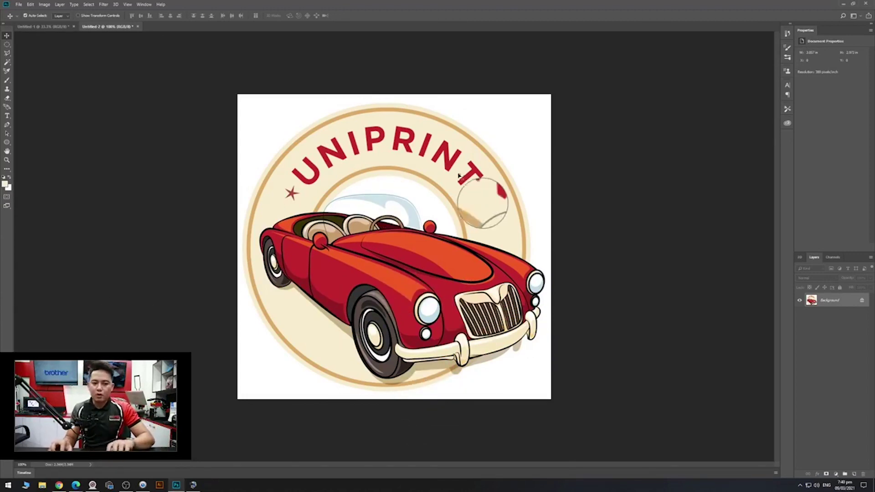
{"action": "left_click", "coordinate": [42, 27]}
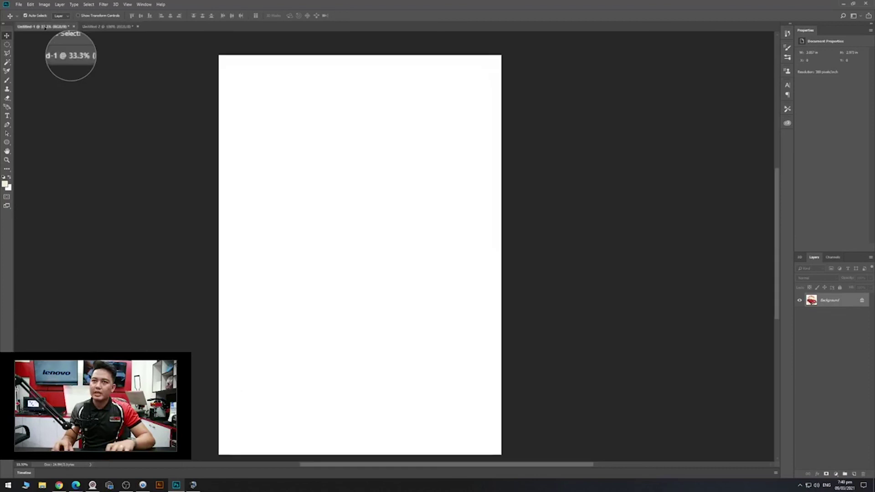
{"action": "left_click_drag", "start_coordinate": [284, 117], "coordinate": [285, 118]}
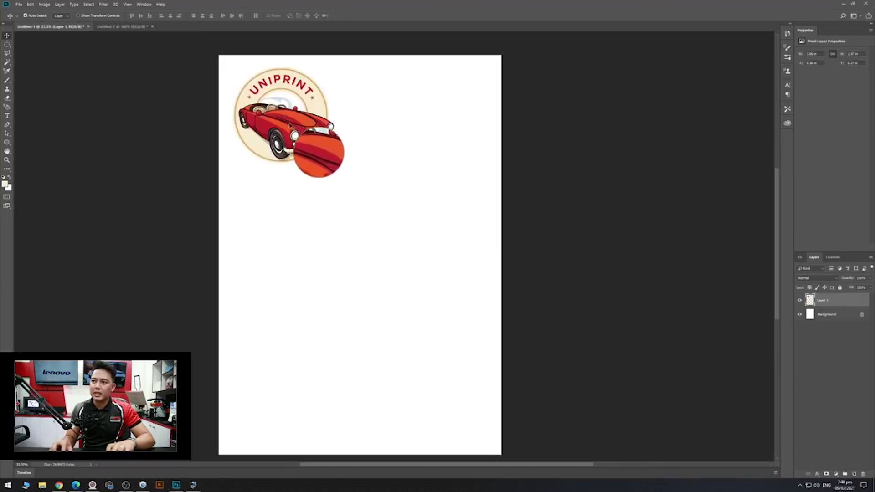
{"action": "left_click_drag", "start_coordinate": [306, 122], "coordinate": [289, 233]}
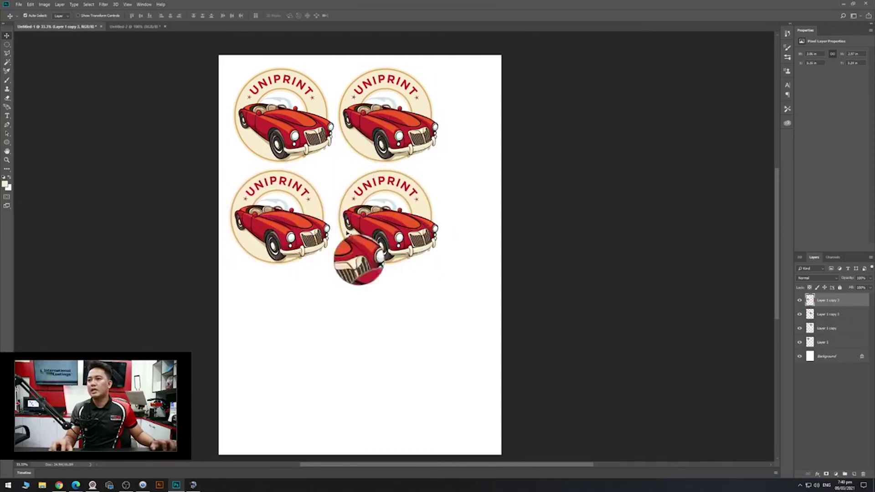
{"action": "left_click_drag", "start_coordinate": [361, 218], "coordinate": [393, 340]}
Select all six badges and move them together toward the middle of the Untitled-1 page.
{"action": "left_click_drag", "start_coordinate": [555, 376], "coordinate": [176, 107]}
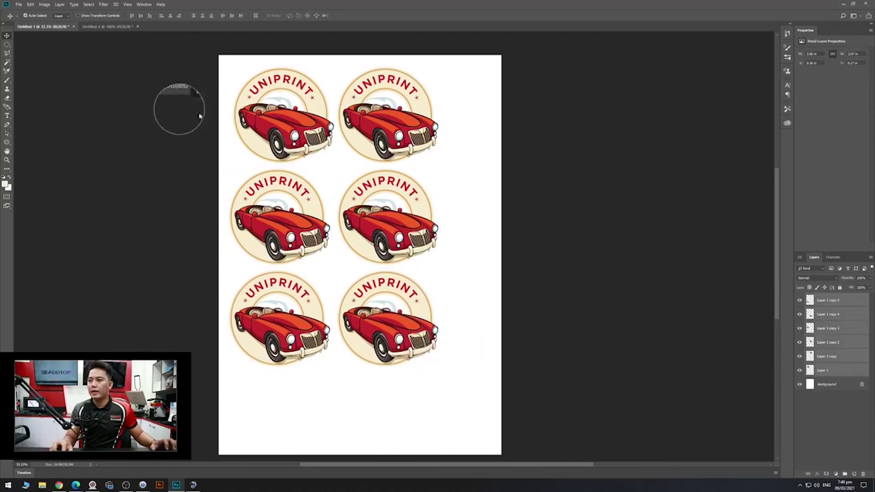
{"action": "left_click_drag", "start_coordinate": [381, 194], "coordinate": [405, 214]}
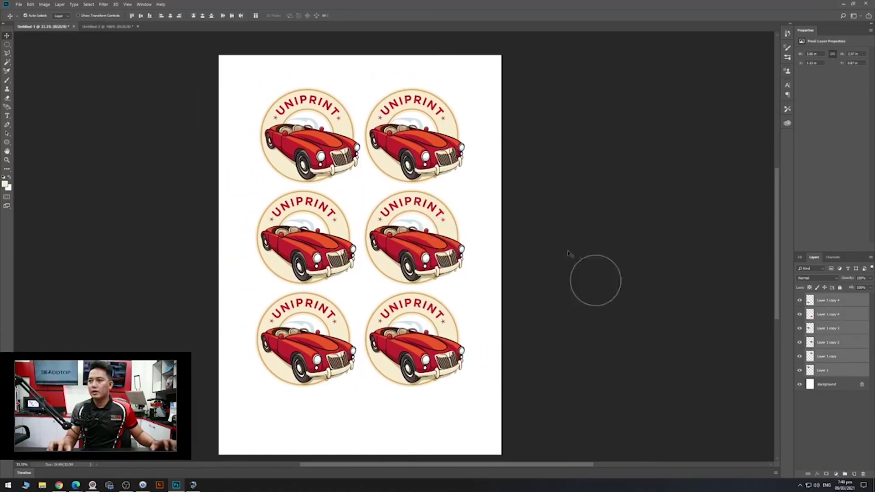
{"action": "left_click", "coordinate": [592, 260]}
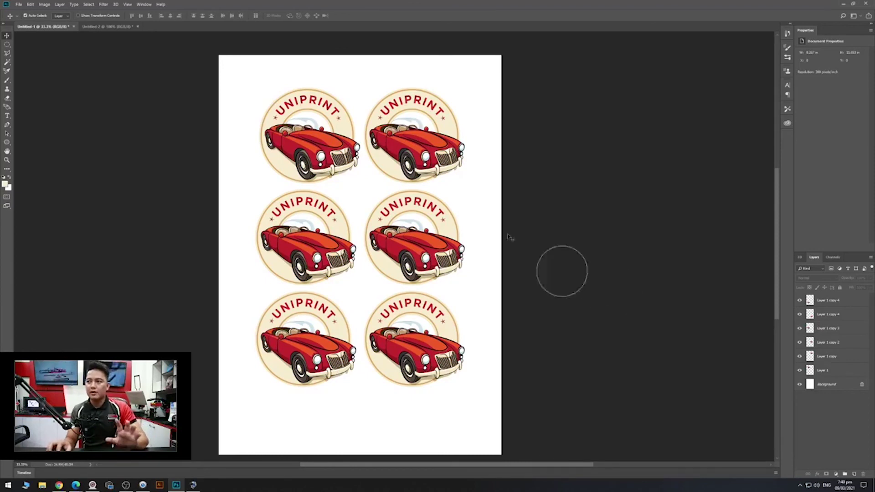
Merge the six badge layers of Untitled-1 into one layer above the white background.
{"action": "scroll", "coordinate": [344, 137], "scroll_direction": "up", "scroll_amount": 1}
{"action": "scroll", "coordinate": [345, 137], "scroll_direction": "up", "scroll_amount": 1}
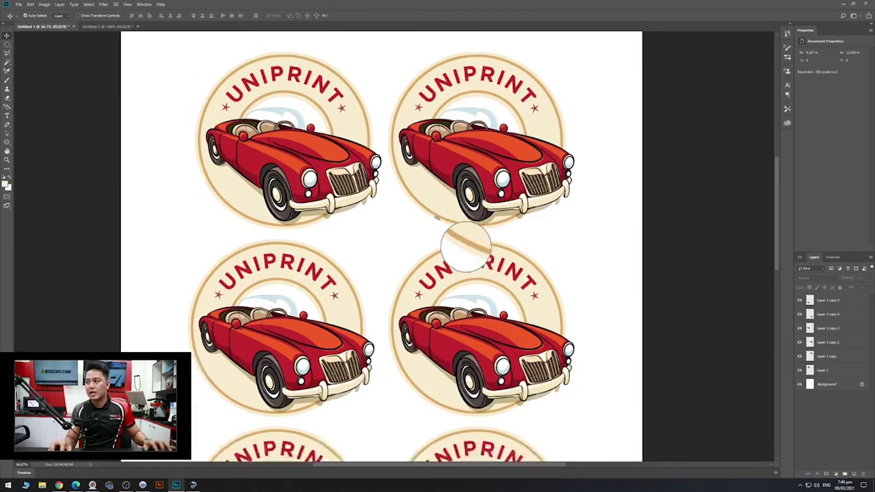
{"action": "scroll", "coordinate": [436, 218], "scroll_direction": "down", "scroll_amount": 2}
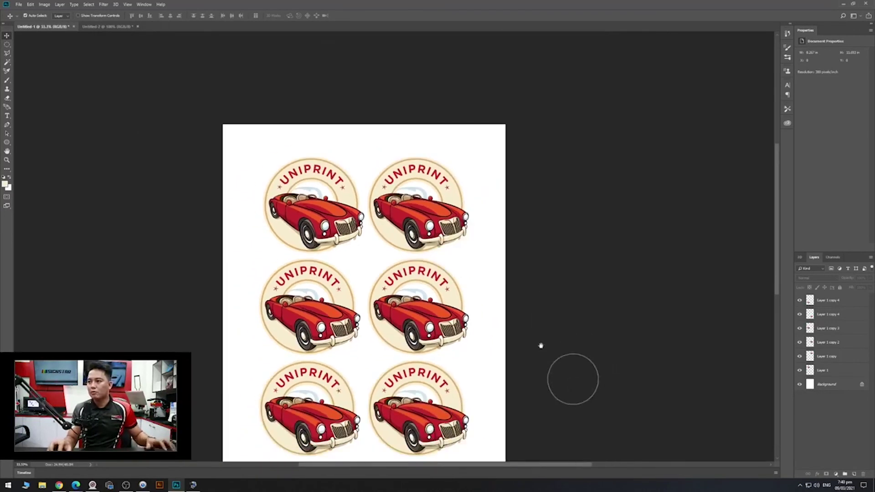
{"action": "left_click_drag", "start_coordinate": [543, 348], "coordinate": [557, 240]}
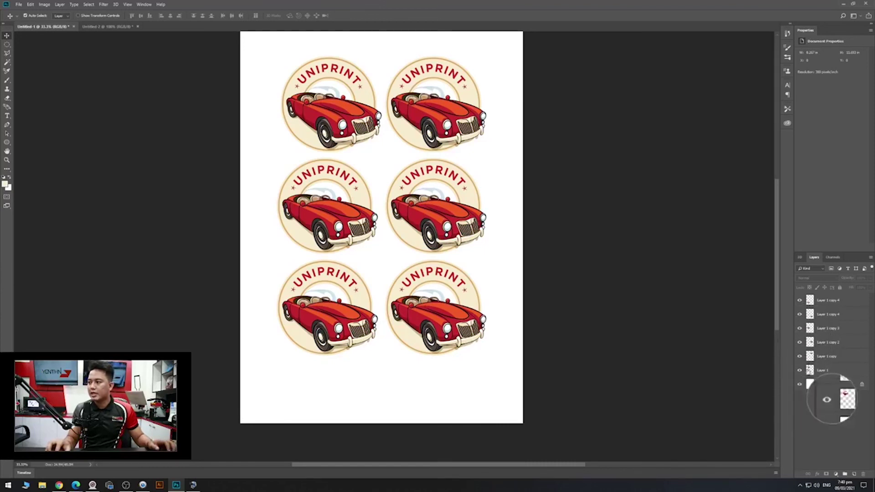
{"action": "left_click", "coordinate": [834, 373]}
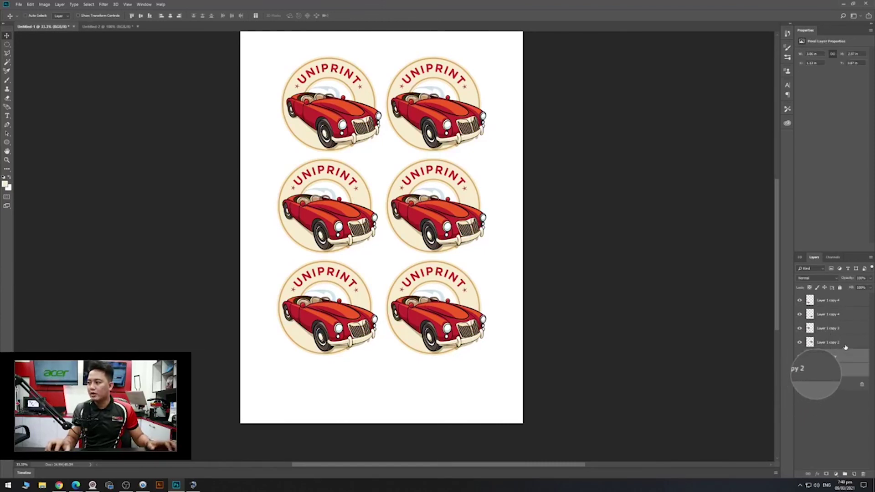
{"action": "left_click", "coordinate": [849, 330], "text": "shift"}
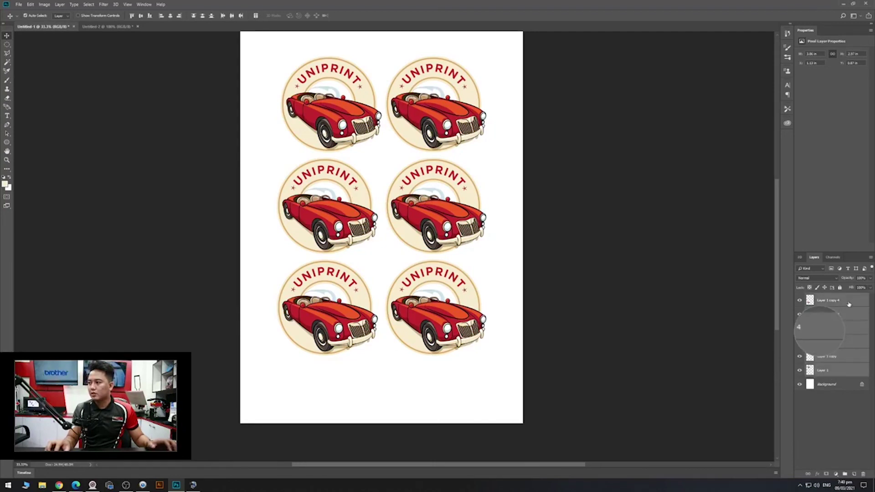
{"action": "right_click", "coordinate": [848, 316]}
{"action": "left_click", "coordinate": [804, 214]}
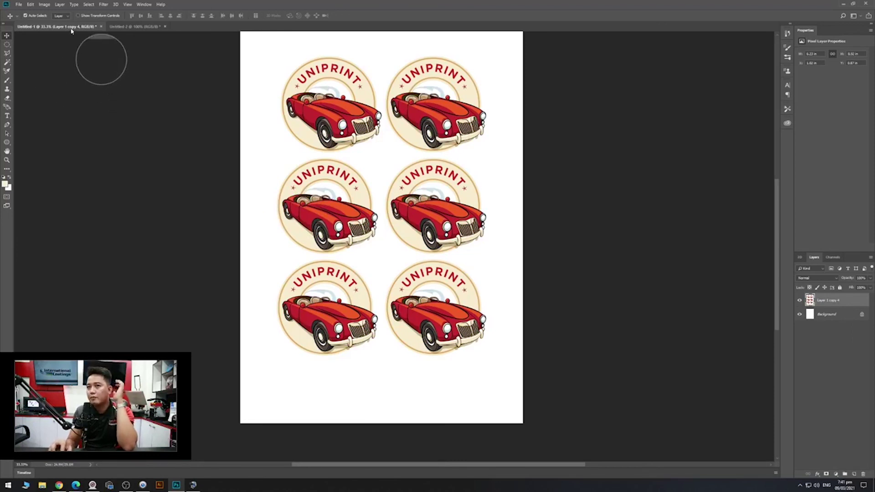
Try a Selective Color adjustment on the merged badges, setting Reds to +20% cyan and slightly more magenta.
{"action": "left_click", "coordinate": [44, 4]}
{"action": "mouse_move", "coordinate": [53, 26]}
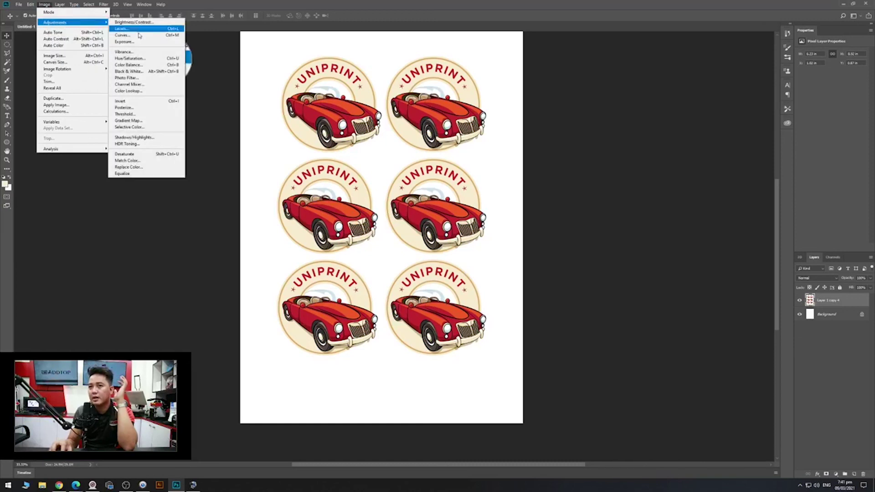
{"action": "left_click", "coordinate": [136, 127]}
{"action": "left_click_drag", "start_coordinate": [410, 113], "coordinate": [567, 97]}
{"action": "mouse_move", "coordinate": [574, 142]}
{"action": "left_mouse_down"}
{"action": "mouse_move", "coordinate": [553, 144]}
{"action": "mouse_move", "coordinate": [588, 145]}
{"action": "mouse_move", "coordinate": [504, 145]}
{"action": "mouse_move", "coordinate": [581, 144]}
{"action": "left_mouse_up"}
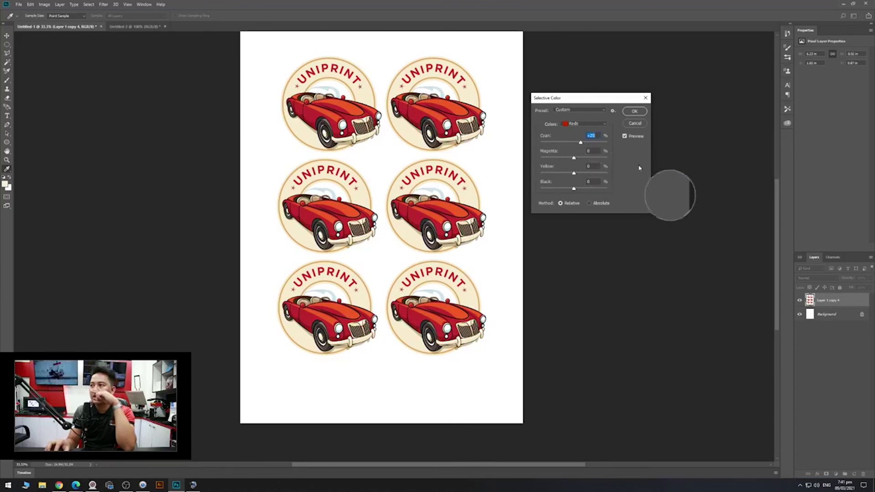
{"action": "mouse_move", "coordinate": [575, 159]}
{"action": "left_mouse_down"}
{"action": "mouse_move", "coordinate": [590, 159]}
{"action": "mouse_move", "coordinate": [580, 159]}
{"action": "left_mouse_up"}
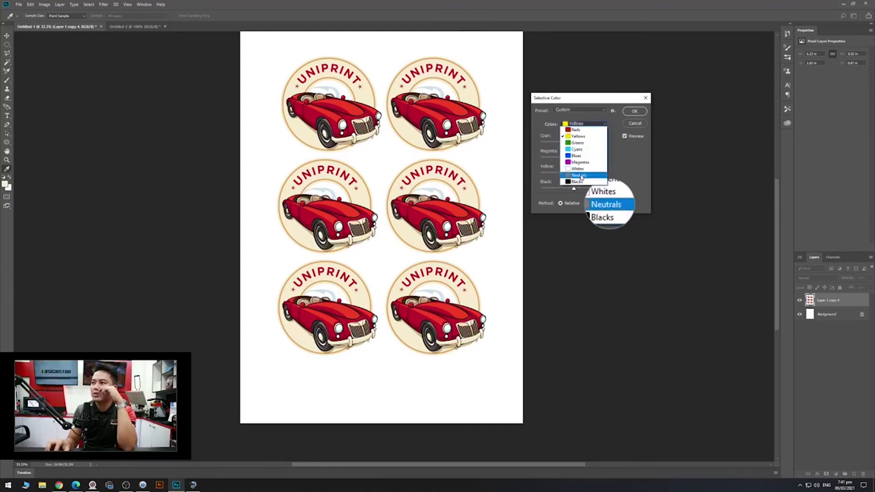
Try Neutrals with about +78% cyan and about -35% magenta, and discard the Selective Color adjustment.
{"action": "left_click", "coordinate": [578, 176]}
{"action": "left_click_drag", "start_coordinate": [591, 144], "coordinate": [562, 159]}
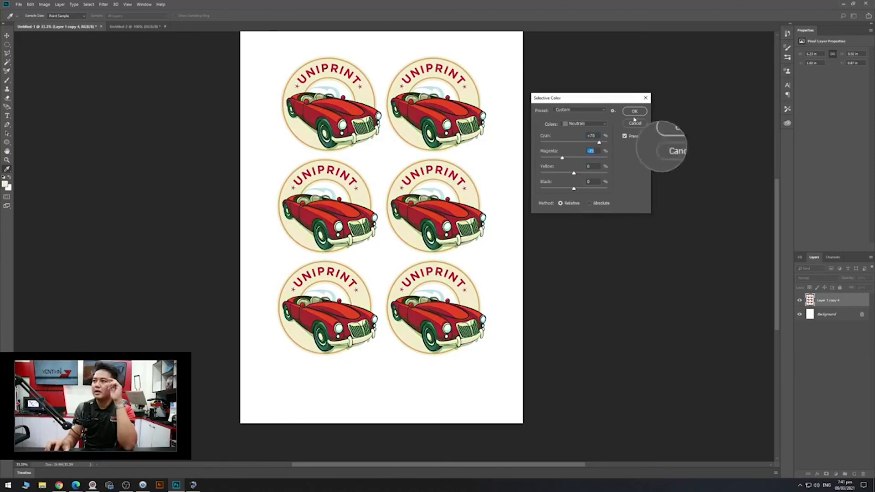
{"action": "left_click", "coordinate": [646, 99]}
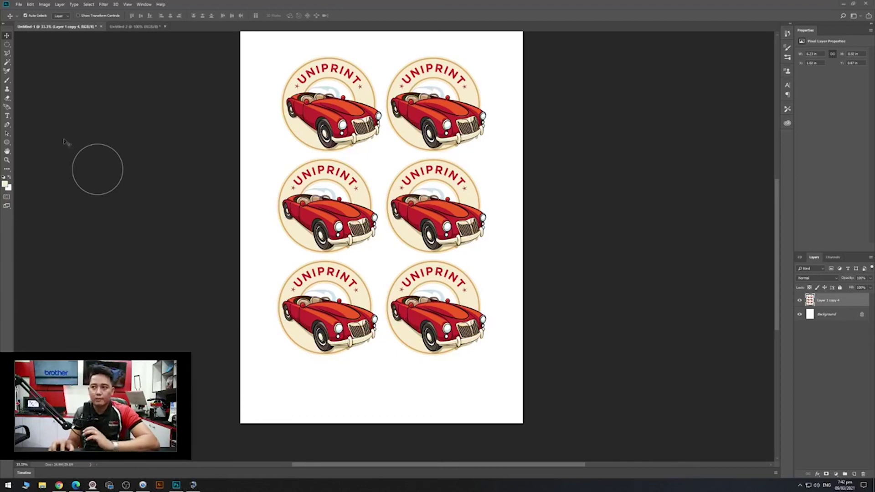
Open the Selective Color adjustment for the merged badge layer.
{"action": "left_click", "coordinate": [50, 7]}
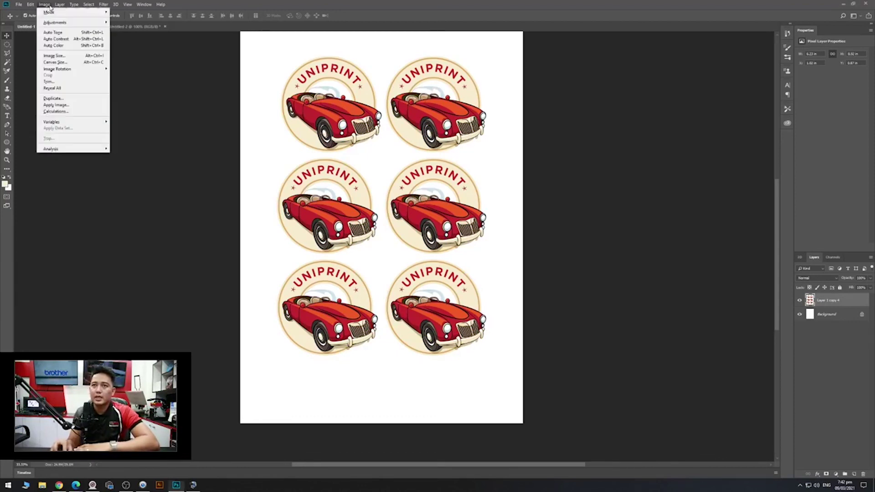
{"action": "mouse_move", "coordinate": [70, 23]}
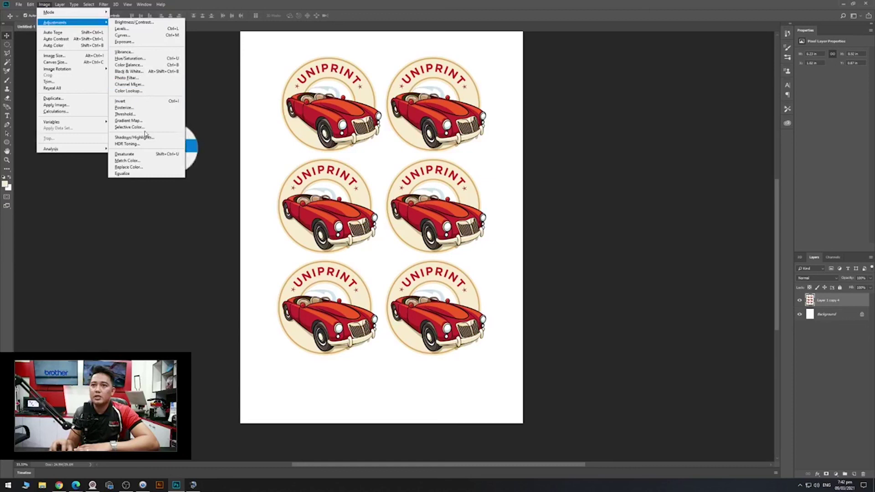
{"action": "left_click", "coordinate": [130, 128]}
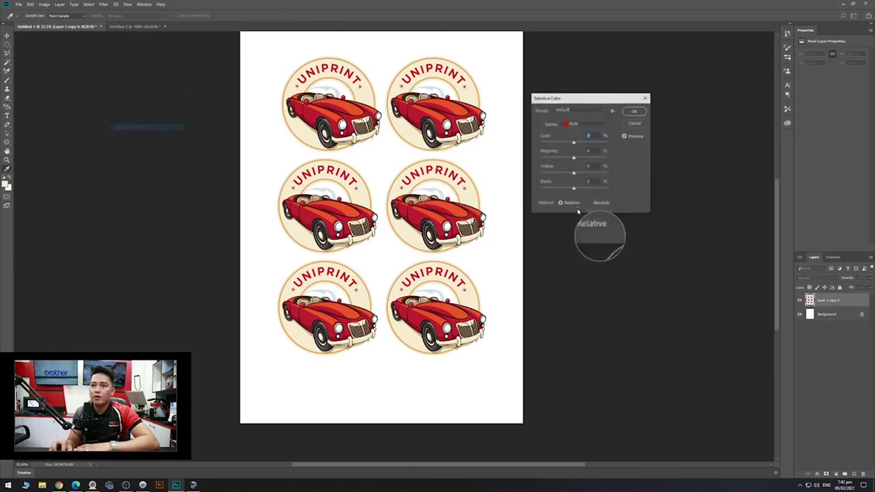
Try +100% cyan, magenta, yellow and black for Magentas, and restore the Default preset.
{"action": "left_click", "coordinate": [586, 124]}
{"action": "left_click", "coordinate": [588, 165]}
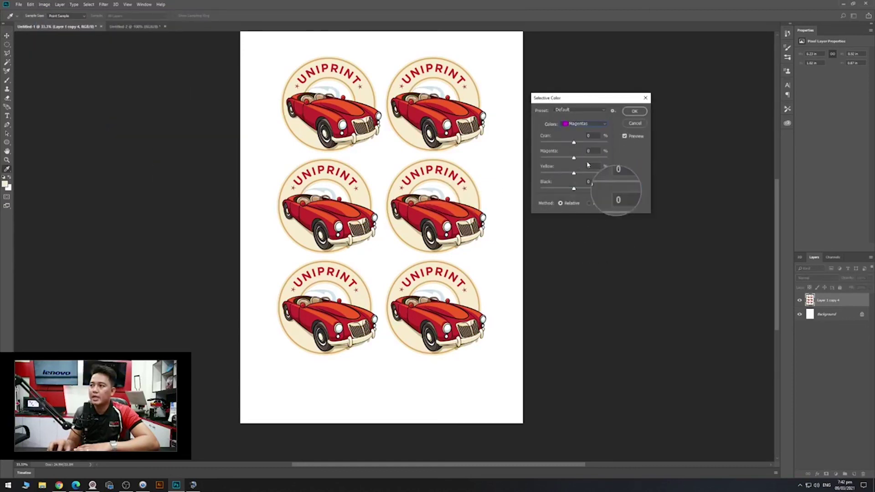
{"action": "left_click_drag", "start_coordinate": [574, 142], "coordinate": [624, 156]}
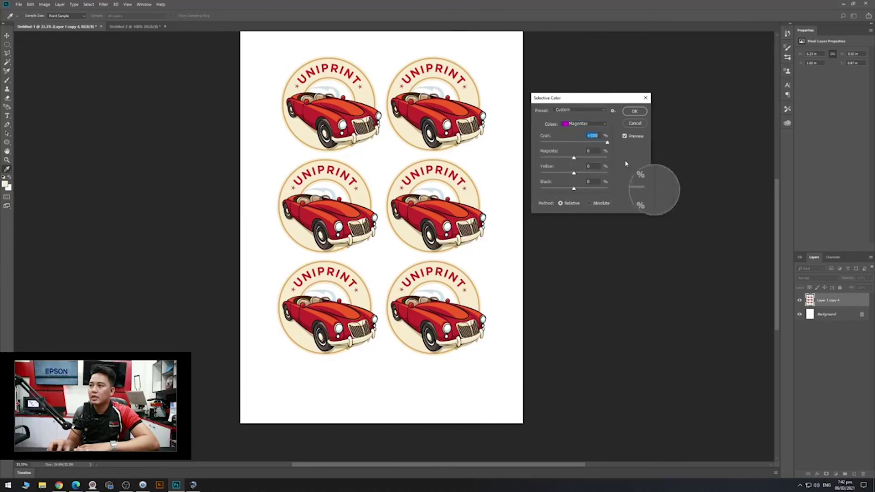
{"action": "left_click_drag", "start_coordinate": [608, 143], "coordinate": [576, 159]}
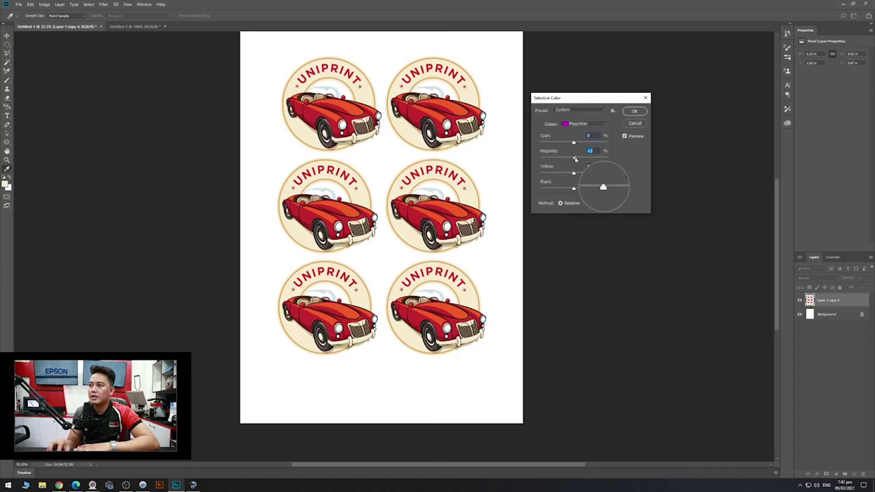
{"action": "left_click_drag", "start_coordinate": [576, 159], "coordinate": [609, 162]}
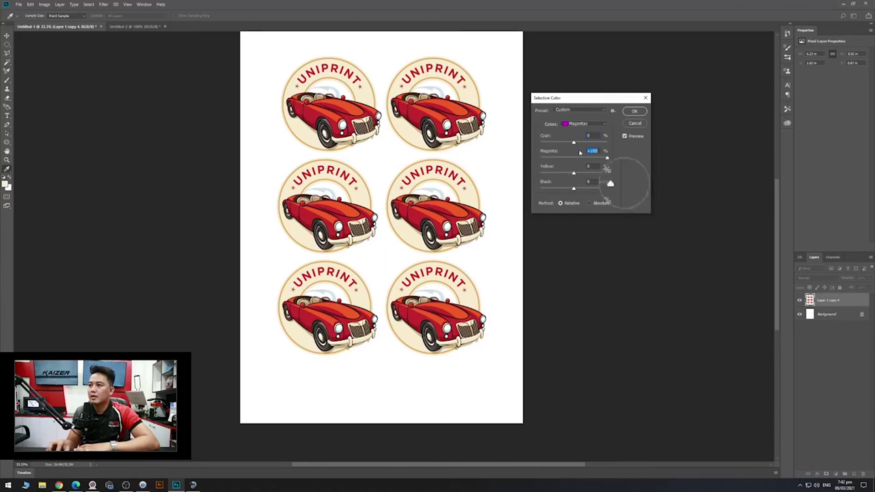
{"action": "left_click_drag", "start_coordinate": [574, 142], "coordinate": [608, 143]}
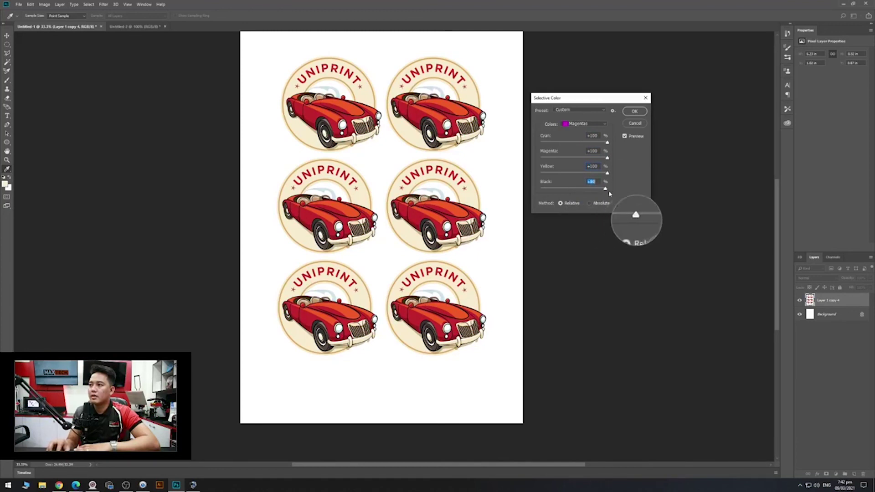
{"action": "left_click", "coordinate": [579, 110]}
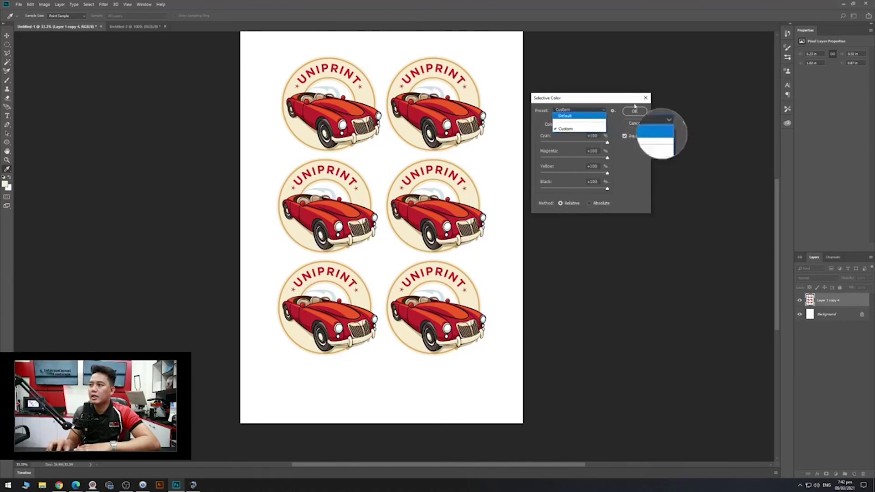
{"action": "left_click", "coordinate": [588, 116]}
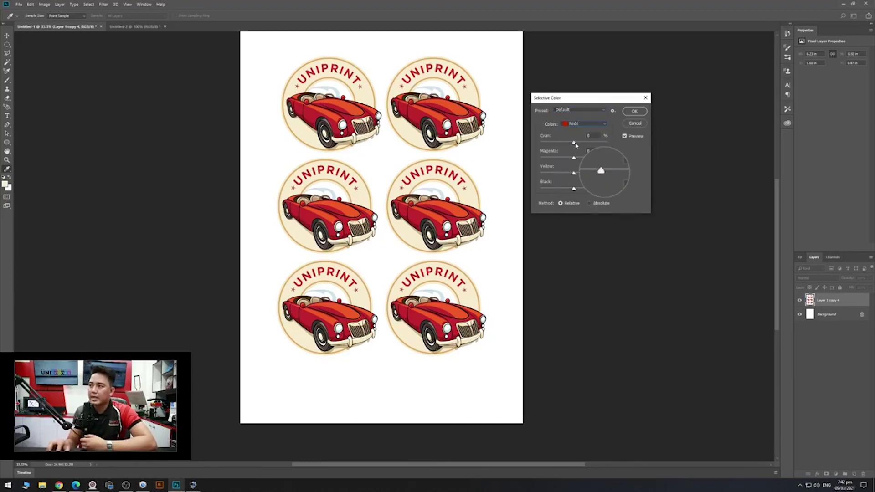
Adjust Reds in Selective Color to +3% cyan, -20% magenta, -20% yellow and +20% black.
{"action": "scroll", "coordinate": [592, 147], "scroll_direction": "down", "scroll_amount": 20}
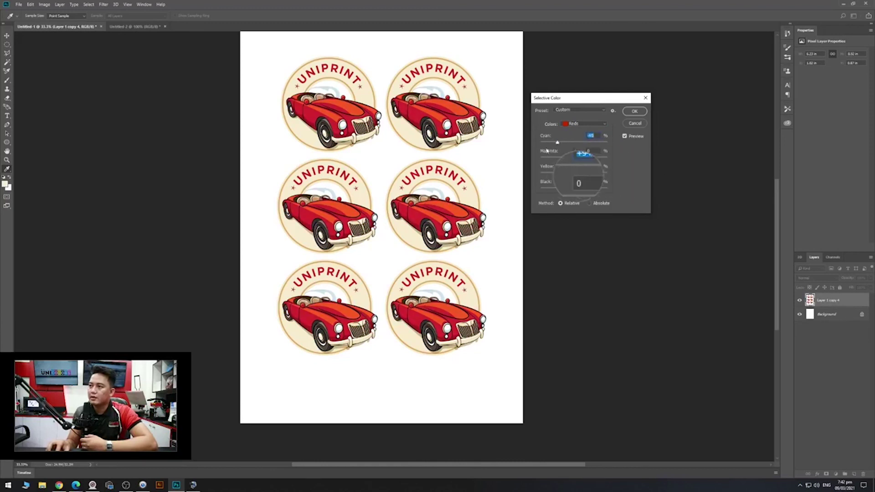
{"action": "scroll", "coordinate": [570, 148], "scroll_direction": "down", "scroll_amount": 20}
{"action": "left_click_drag", "start_coordinate": [594, 148], "coordinate": [530, 145]}
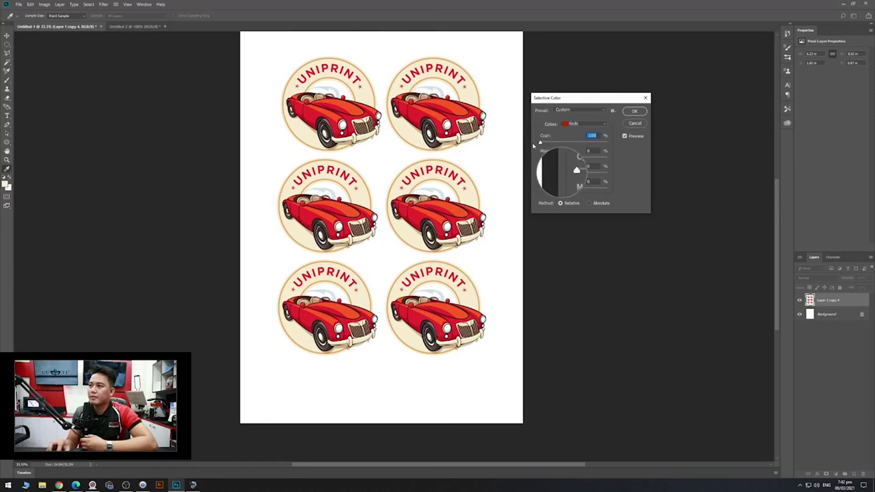
{"action": "mouse_move", "coordinate": [574, 158]}
{"action": "left_mouse_down"}
{"action": "mouse_move", "coordinate": [608, 160]}
{"action": "mouse_move", "coordinate": [557, 161]}
{"action": "mouse_move", "coordinate": [578, 161]}
{"action": "left_mouse_up"}
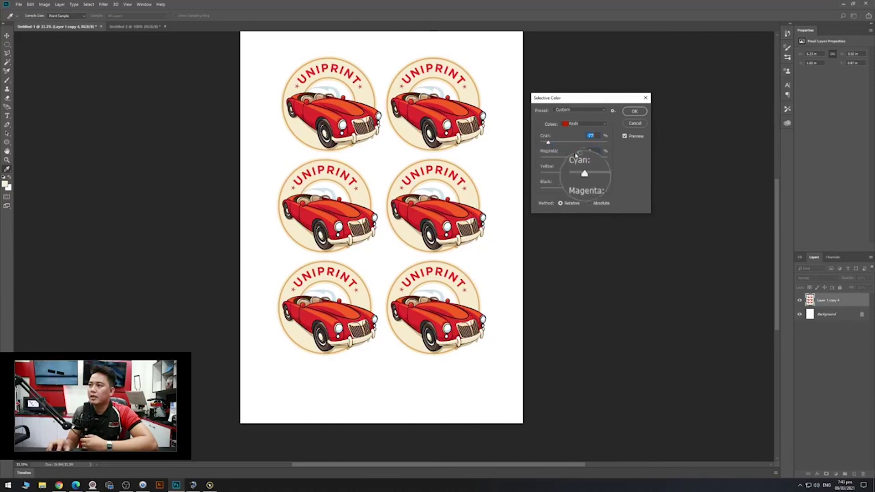
{"action": "left_click_drag", "start_coordinate": [574, 158], "coordinate": [572, 147]}
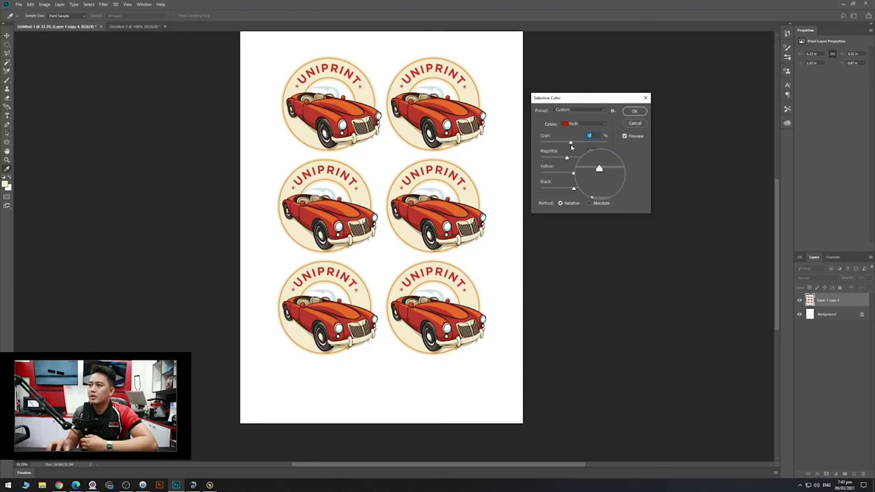
{"action": "left_click_drag", "start_coordinate": [575, 176], "coordinate": [575, 175]}
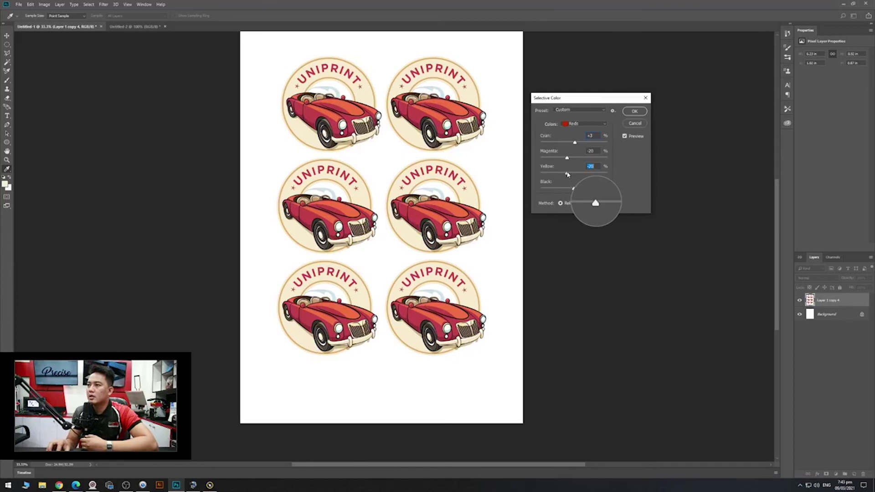
{"action": "left_click_drag", "start_coordinate": [575, 190], "coordinate": [587, 192]}
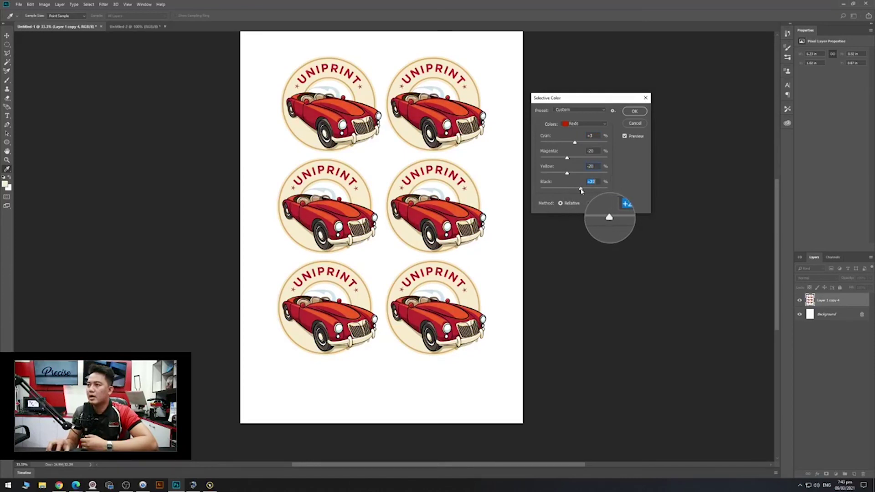
{"action": "left_click", "coordinate": [585, 124]}
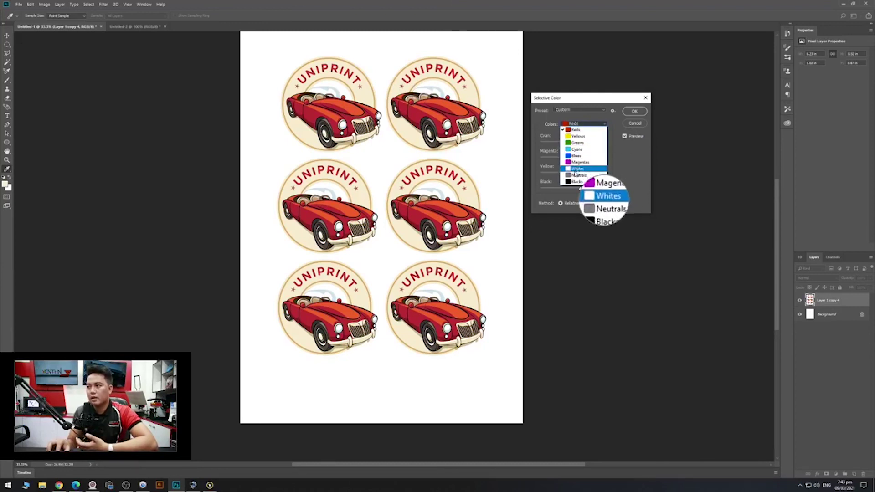
{"action": "key", "text": "Escape"}
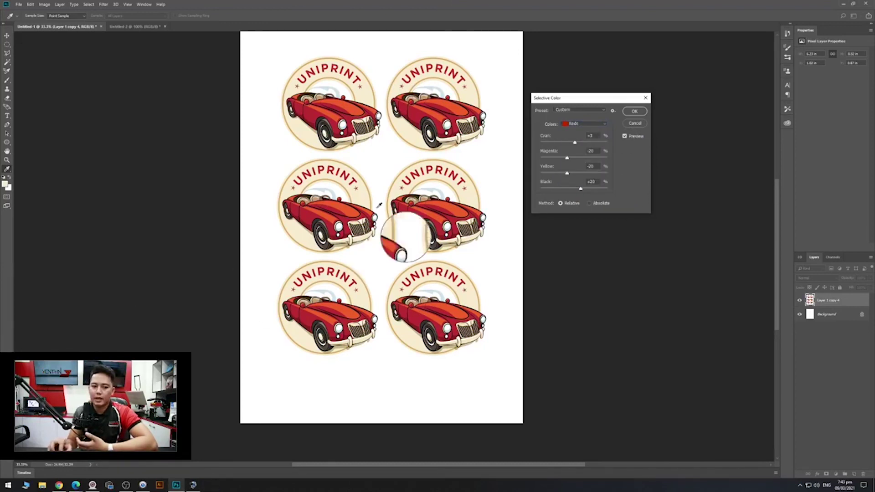
{"action": "left_click", "coordinate": [604, 123]}
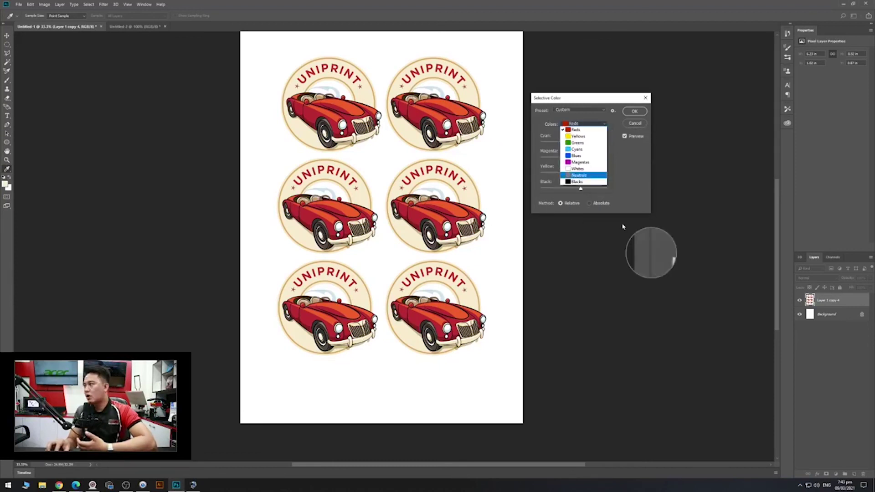
{"action": "left_click", "coordinate": [623, 188]}
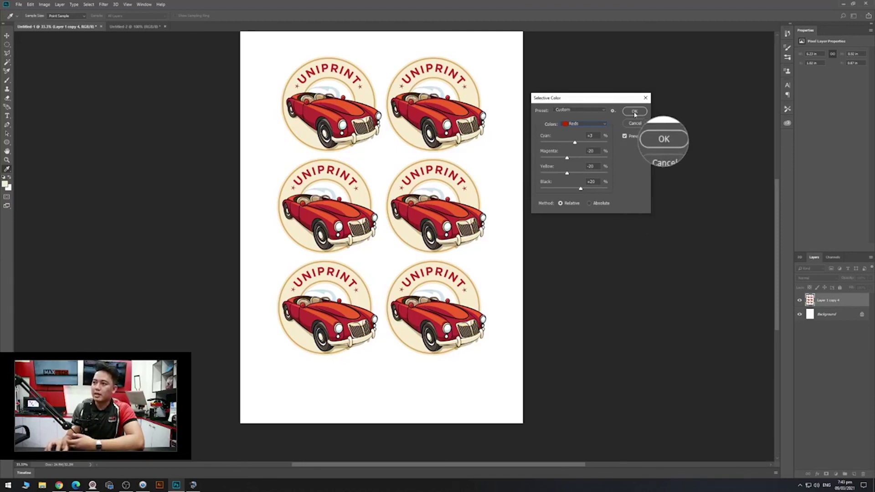
Set Whites to +72% cyan, -14% magenta and about +7% yellow, apply the Selective Color adjustment, and dismiss the PointerFocus trial notice.
{"action": "left_click", "coordinate": [586, 124]}
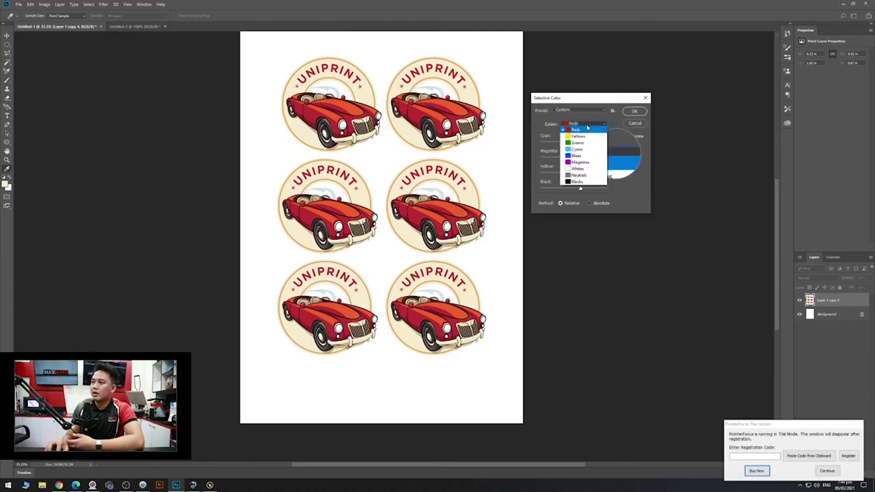
{"action": "left_click", "coordinate": [583, 170]}
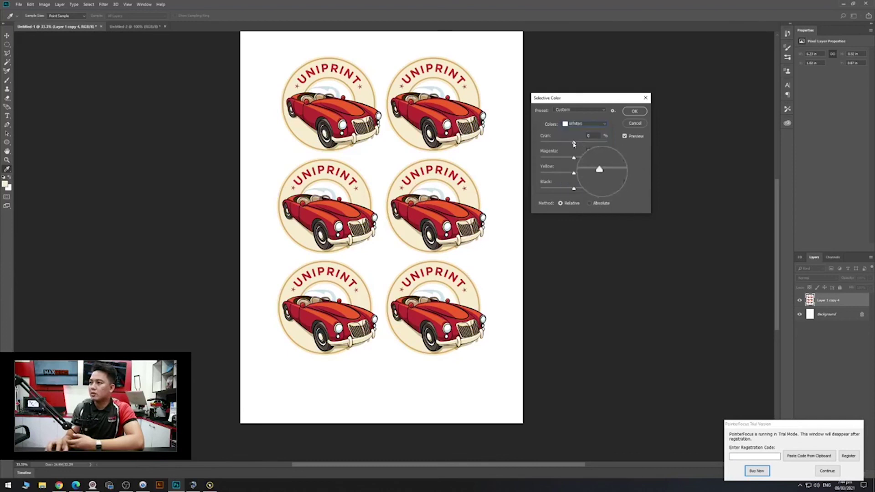
{"action": "left_click", "coordinate": [582, 143]}
{"action": "left_click_drag", "start_coordinate": [583, 145], "coordinate": [567, 158]}
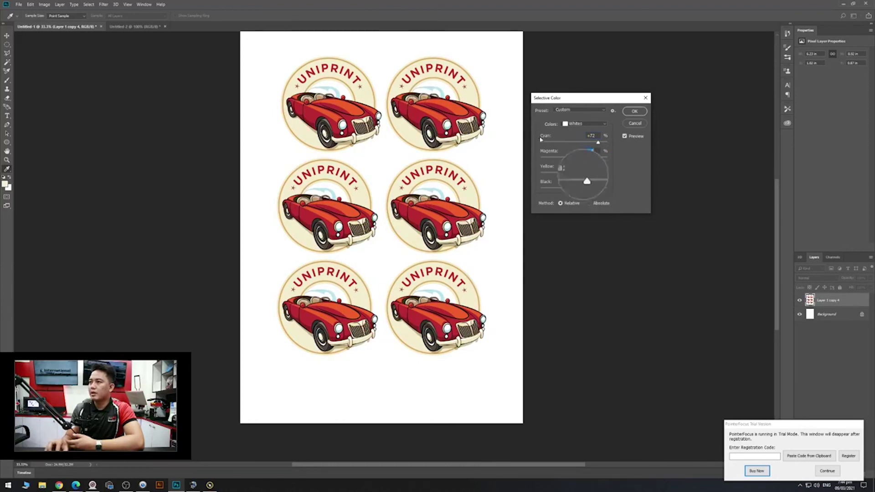
{"action": "left_click_drag", "start_coordinate": [567, 157], "coordinate": [570, 157]}
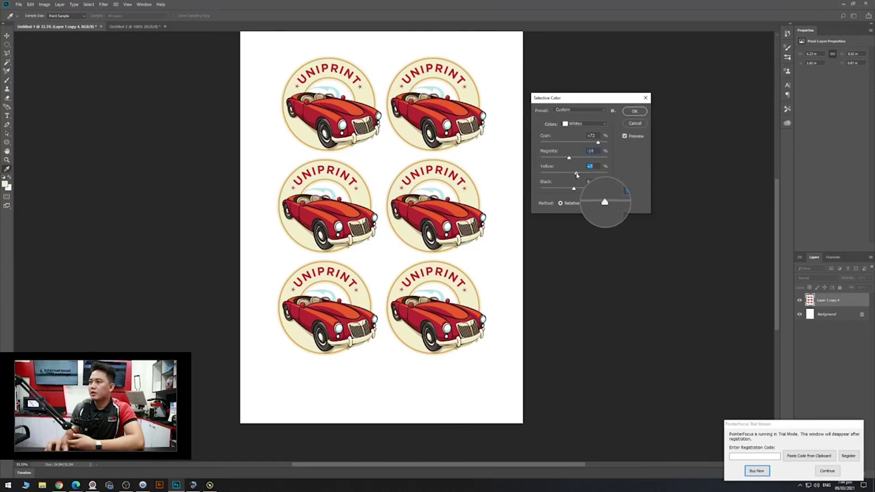
{"action": "left_click", "coordinate": [635, 111]}
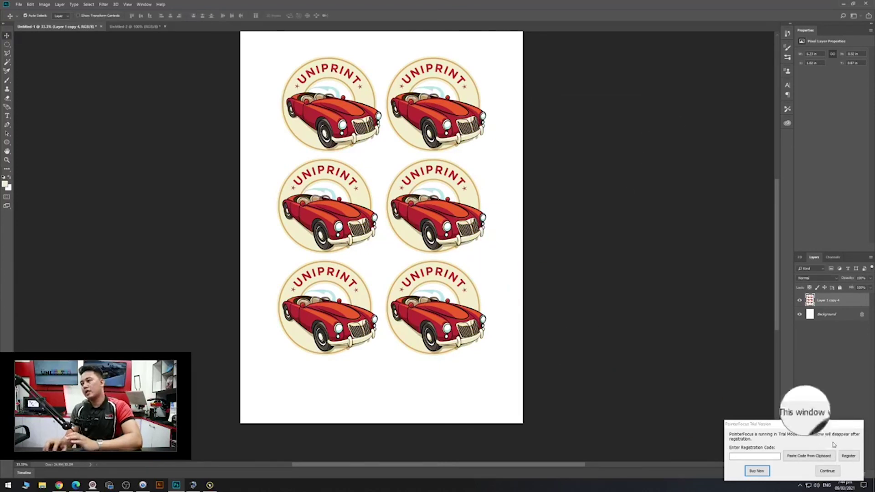
{"action": "left_click", "coordinate": [830, 471]}
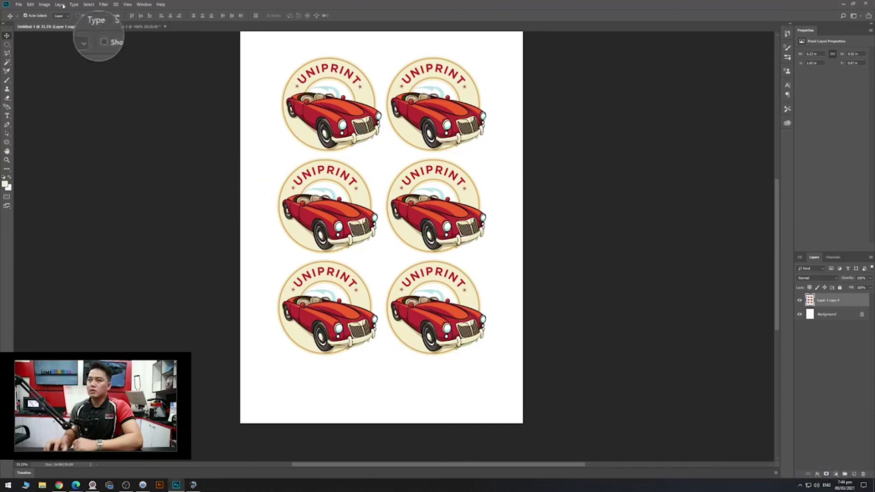
Open a second Selective Color adjustment for the merged badge layer.
{"action": "left_click", "coordinate": [44, 4]}
{"action": "mouse_move", "coordinate": [54, 23]}
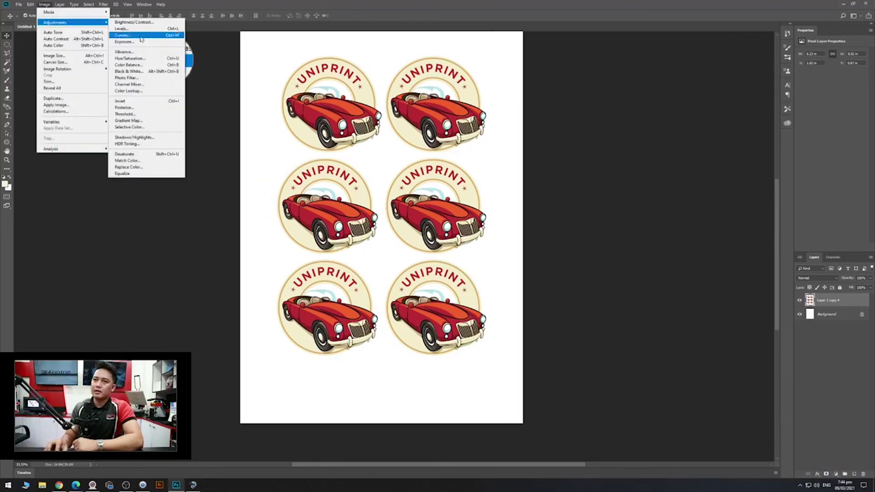
{"action": "left_click", "coordinate": [144, 128]}
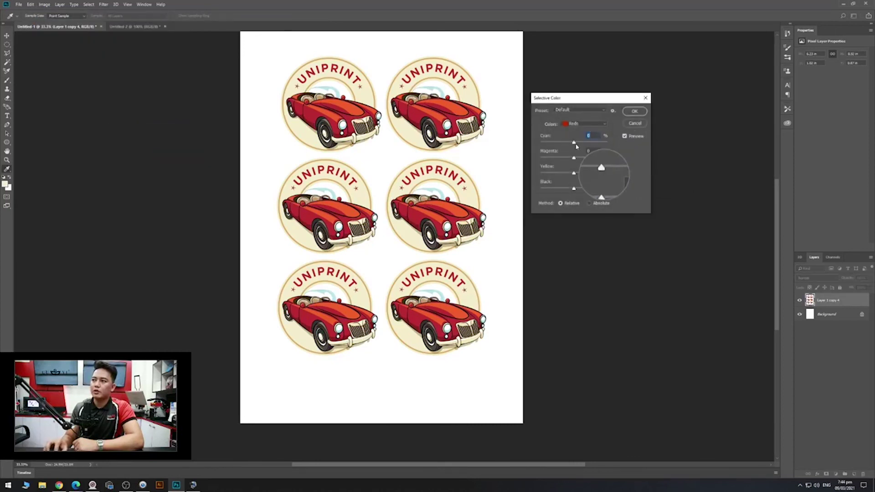
Try Reds at +100% cyan, and at -100% cyan, magenta, yellow and black.
{"action": "left_click_drag", "start_coordinate": [576, 144], "coordinate": [611, 143]}
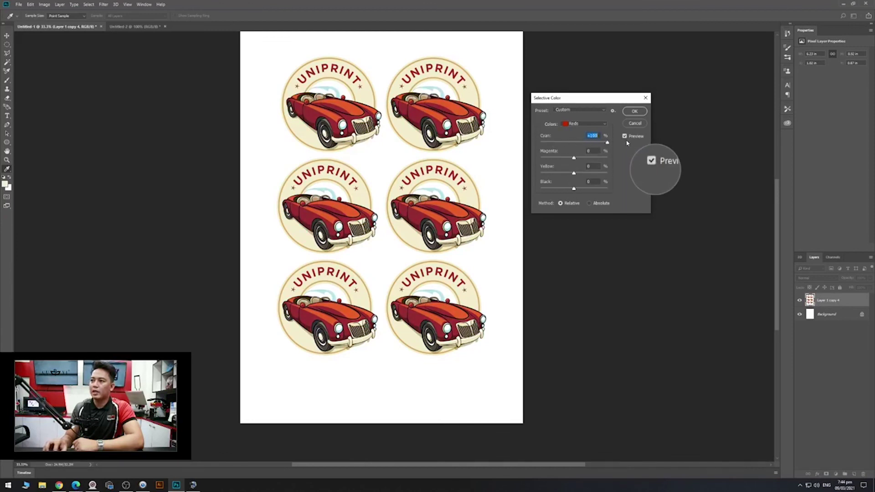
{"action": "left_click_drag", "start_coordinate": [608, 144], "coordinate": [530, 156]}
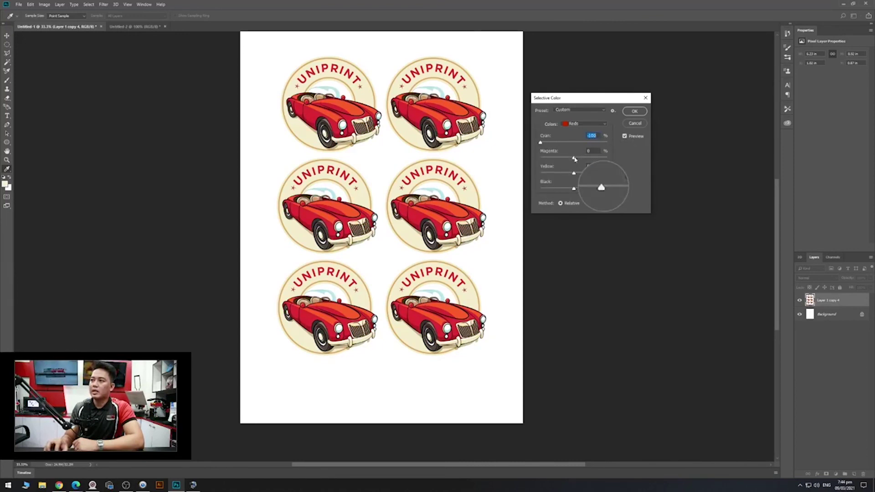
{"action": "left_click_drag", "start_coordinate": [575, 158], "coordinate": [519, 156]}
{"action": "left_click_drag", "start_coordinate": [574, 173], "coordinate": [524, 190]}
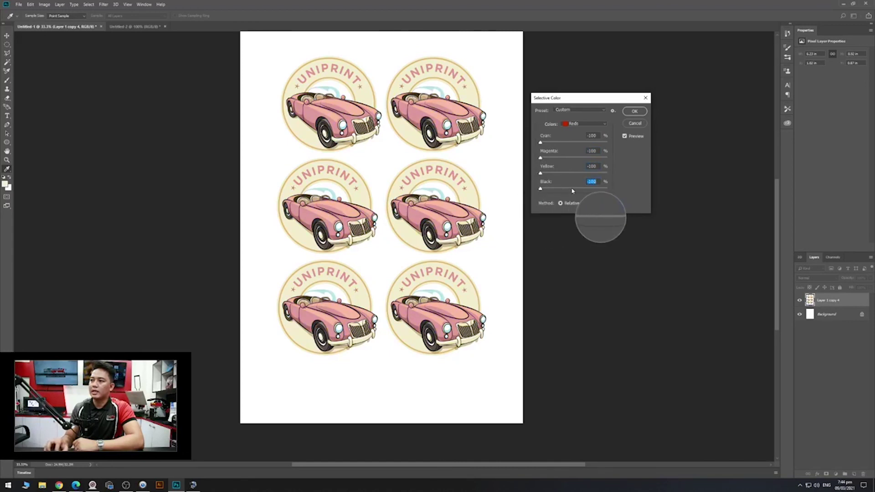
Set Reds to about 0% cyan, -6% magenta and slightly reduced yellow and black, and apply the adjustment.
{"action": "left_click", "coordinate": [573, 190]}
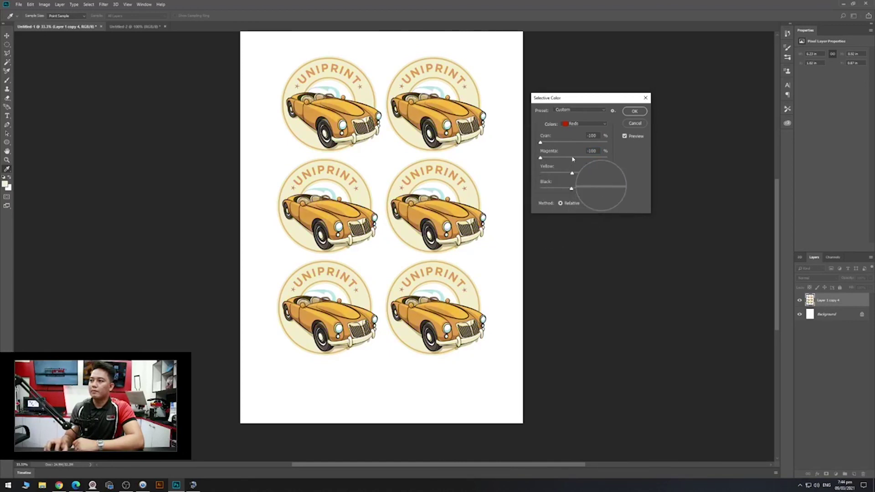
{"action": "left_click", "coordinate": [573, 158]}
{"action": "left_click_drag", "start_coordinate": [541, 142], "coordinate": [595, 146]}
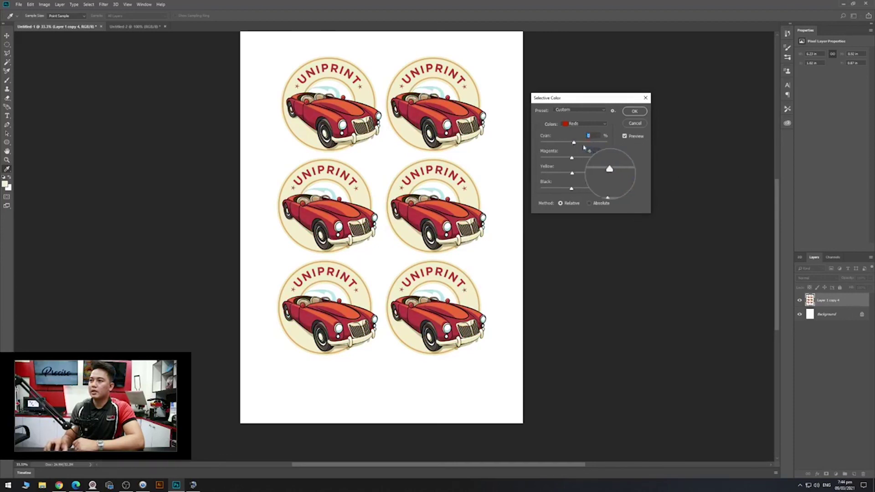
{"action": "left_click", "coordinate": [634, 111]}
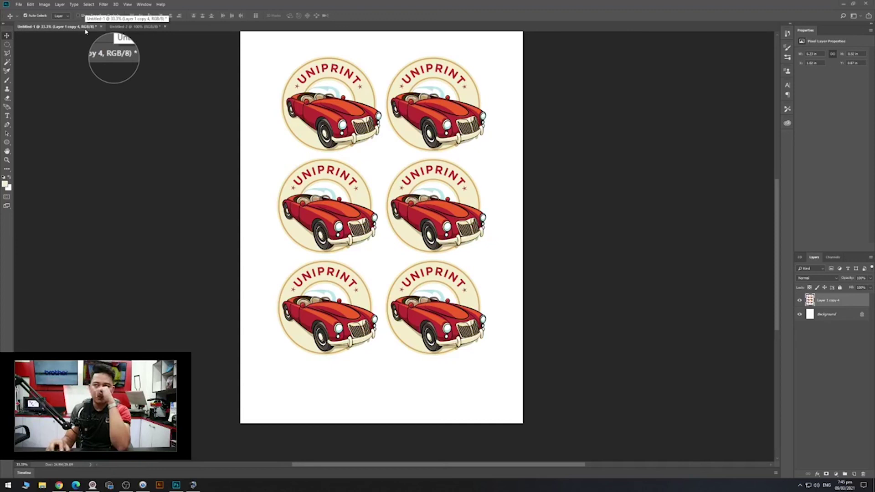
Convert the document to CMYK Color, flattening the image and accepting the profile conversion.
{"action": "left_click", "coordinate": [43, 4]}
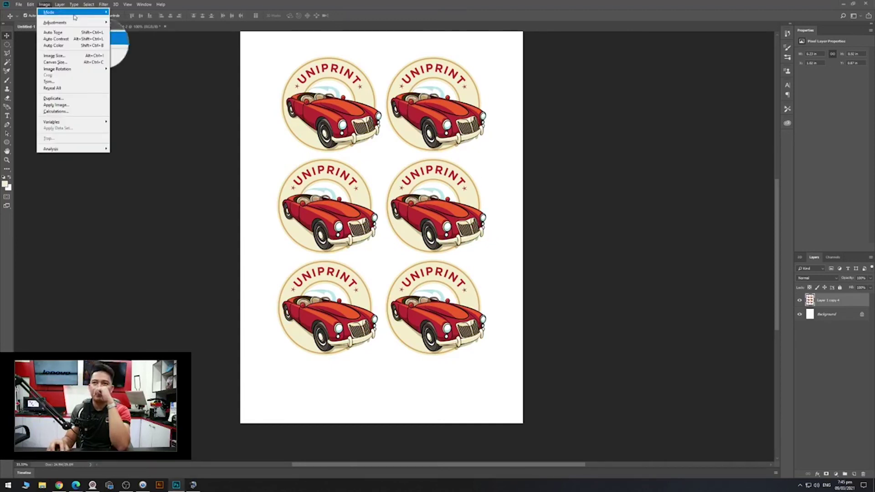
{"action": "mouse_move", "coordinate": [76, 15]}
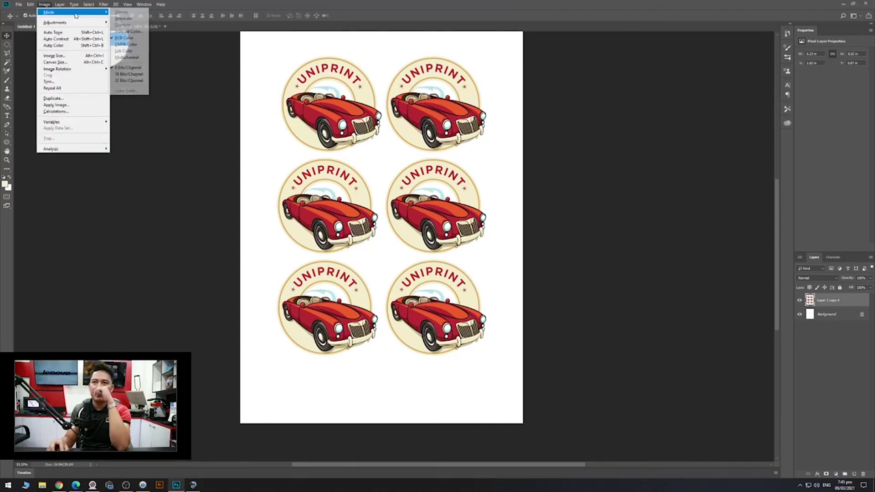
{"action": "left_click", "coordinate": [132, 45]}
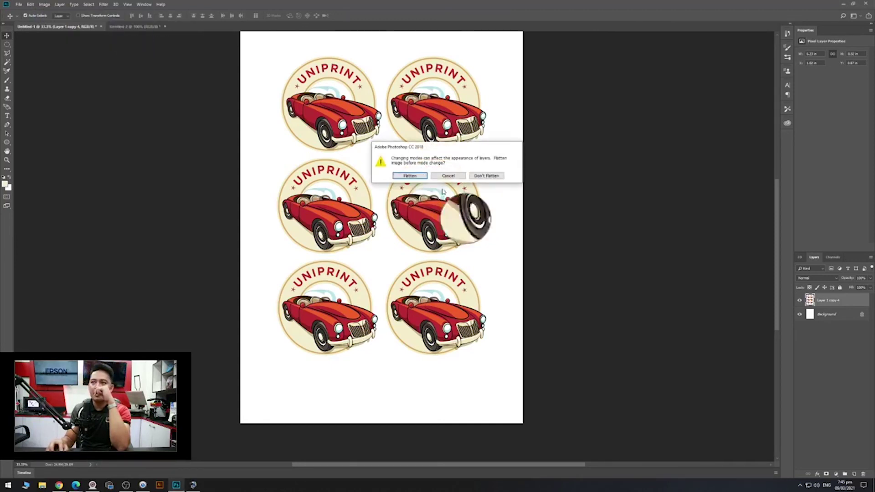
{"action": "left_click", "coordinate": [408, 176]}
{"action": "left_click", "coordinate": [426, 179]}
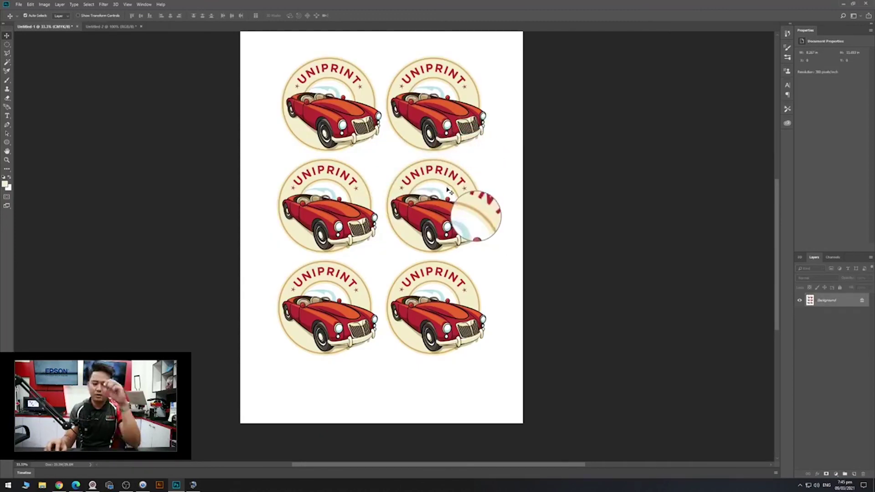
Open Hue/Saturation and close it without changes, and undo the flattening and CMYK conversion.
{"action": "key", "text": "ctrl+u"}
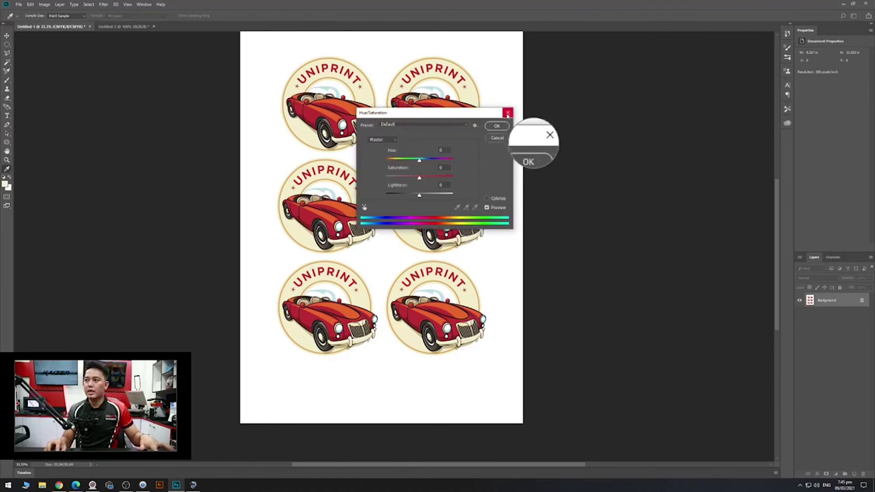
{"action": "left_click", "coordinate": [507, 114]}
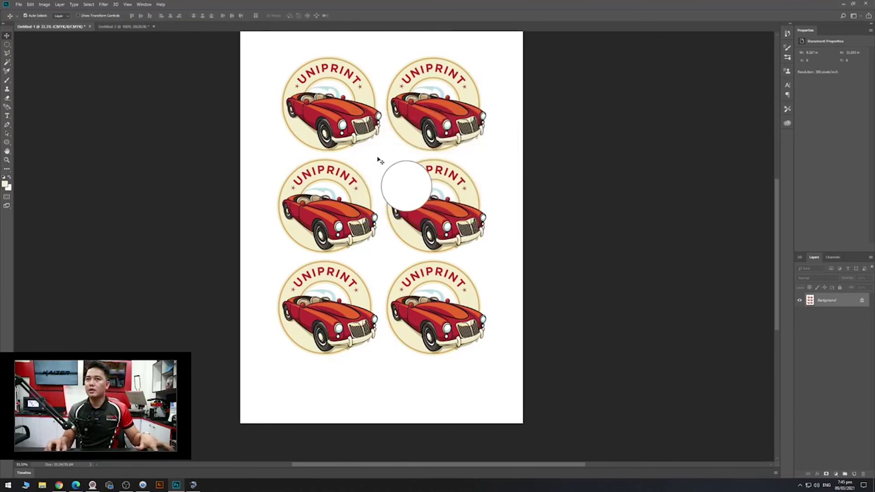
{"action": "key", "text": "ctrl+z"}
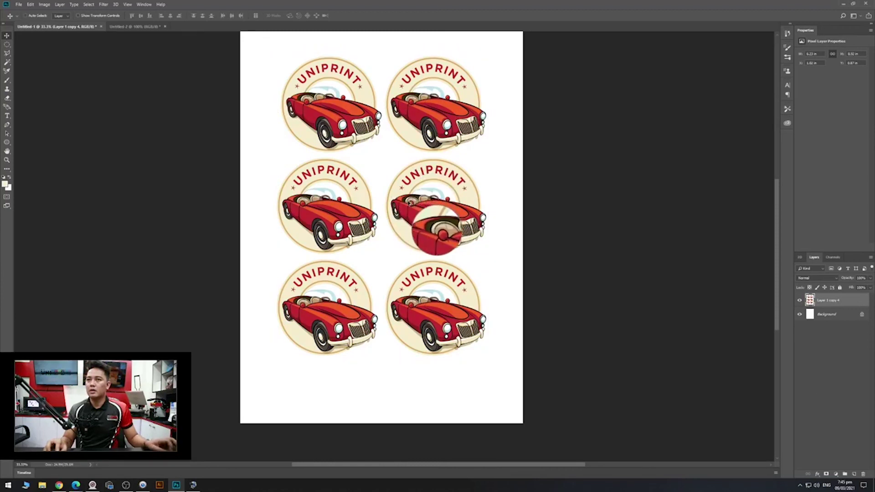
{"action": "key", "text": "ctrl+z"}
{"action": "key", "text": "ctrl+z"}
{"action": "key", "text": "ctrl+z"}
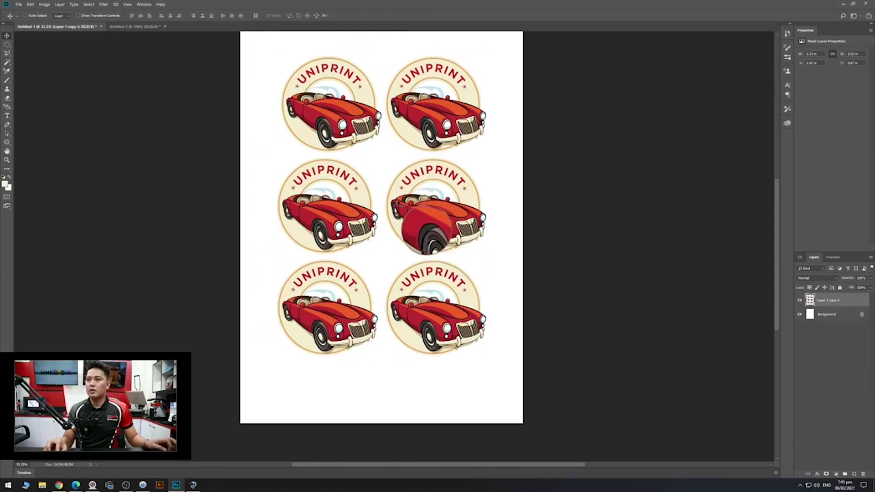
{"action": "key", "text": "ctrl+shift+z"}
{"action": "key", "text": "ctrl+z"}
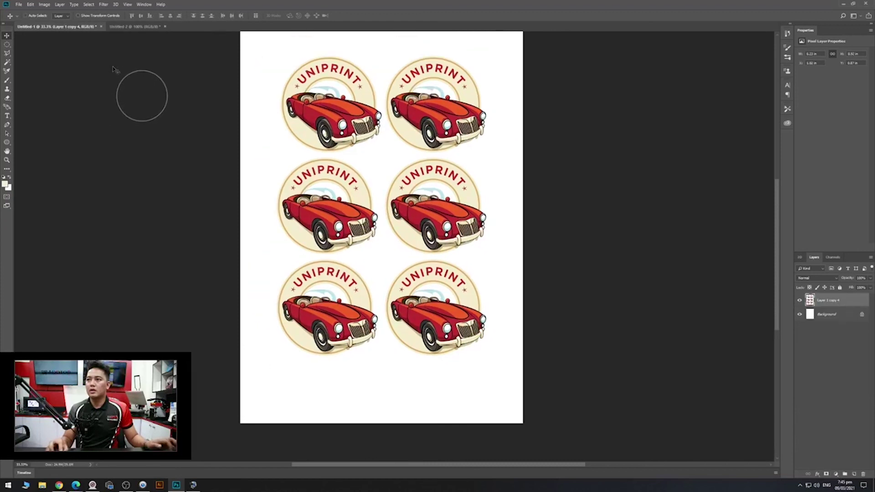
Convert the document to CMYK Color without flattening the layers, accepting the profile notice, and undo the conversion.
{"action": "left_click", "coordinate": [45, 5]}
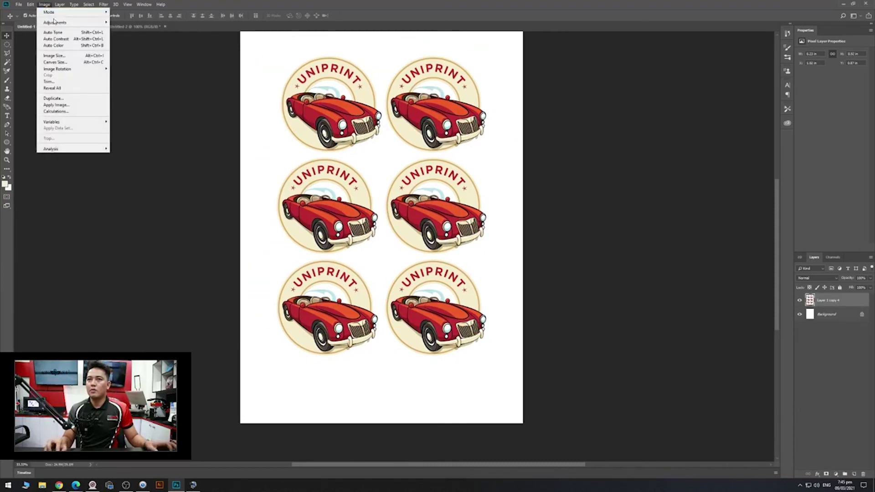
{"action": "mouse_move", "coordinate": [50, 11]}
{"action": "left_click", "coordinate": [123, 45]}
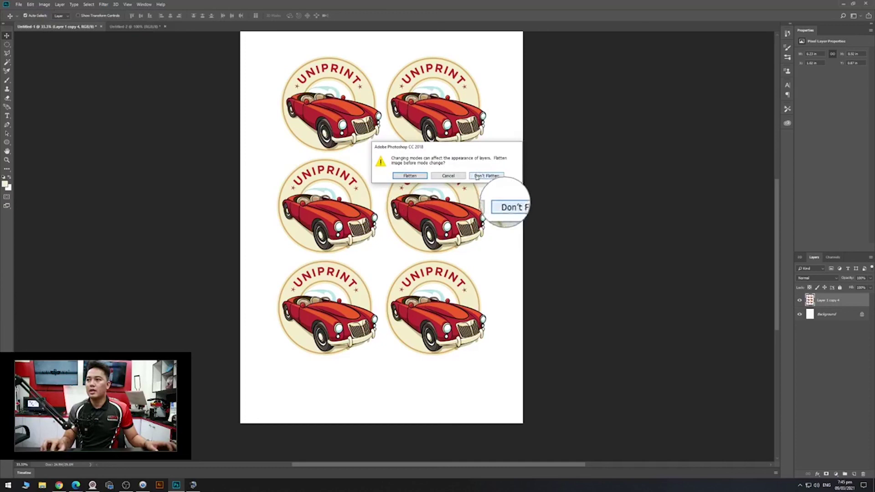
{"action": "left_click", "coordinate": [412, 176]}
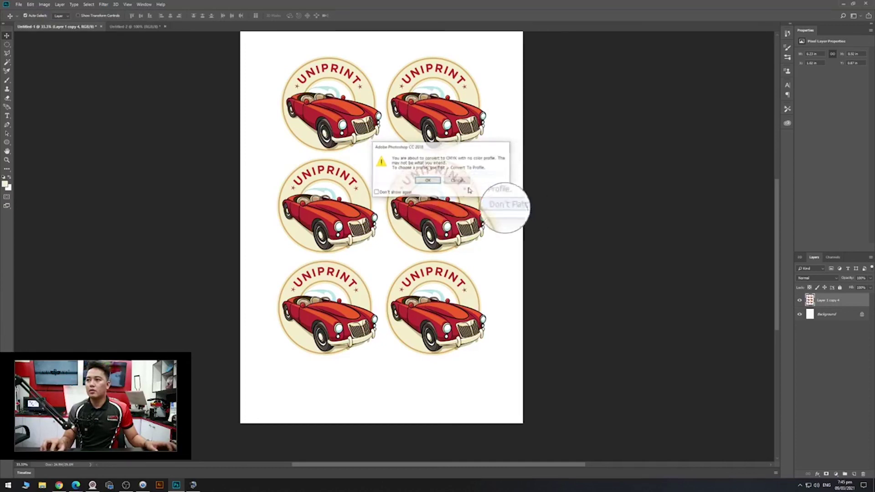
{"action": "left_click", "coordinate": [425, 181]}
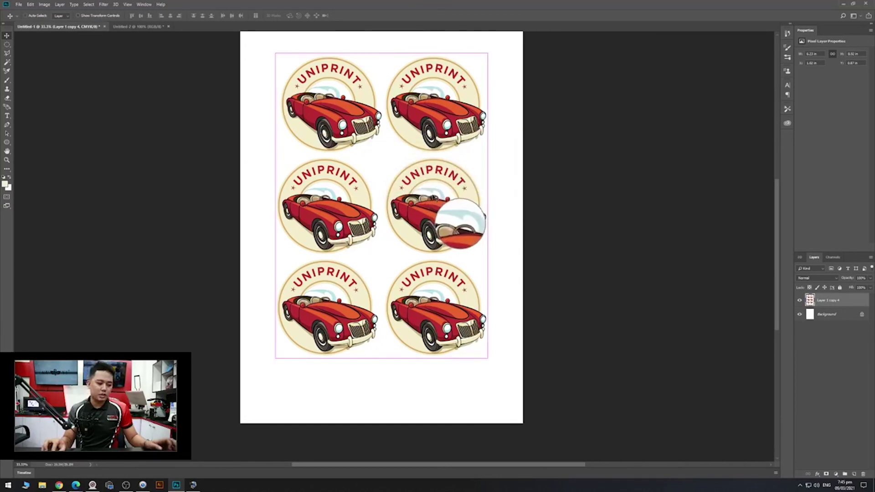
{"action": "key", "text": "ctrl+z"}
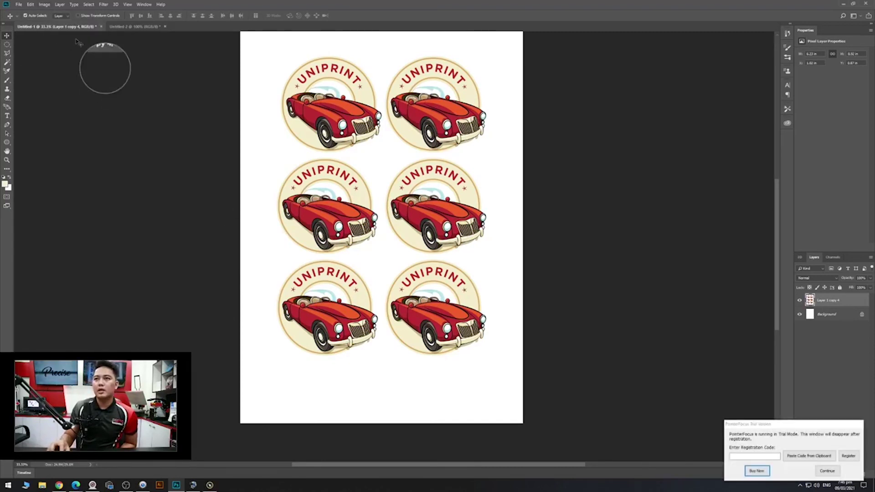
Apply Selective Color to the Reds of the badge layer, lowering cyan and magenta by about 25% and raising yellow slightly.
{"action": "left_click", "coordinate": [44, 5]}
{"action": "mouse_move", "coordinate": [68, 24]}
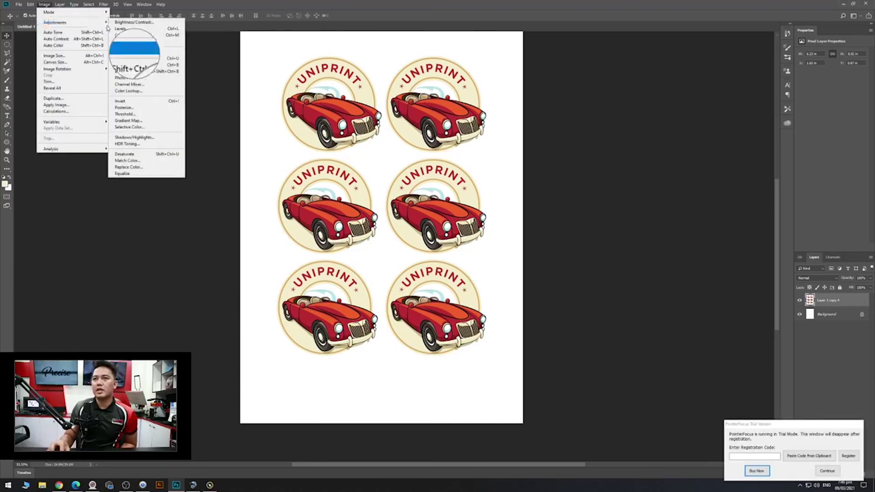
{"action": "left_click", "coordinate": [136, 129]}
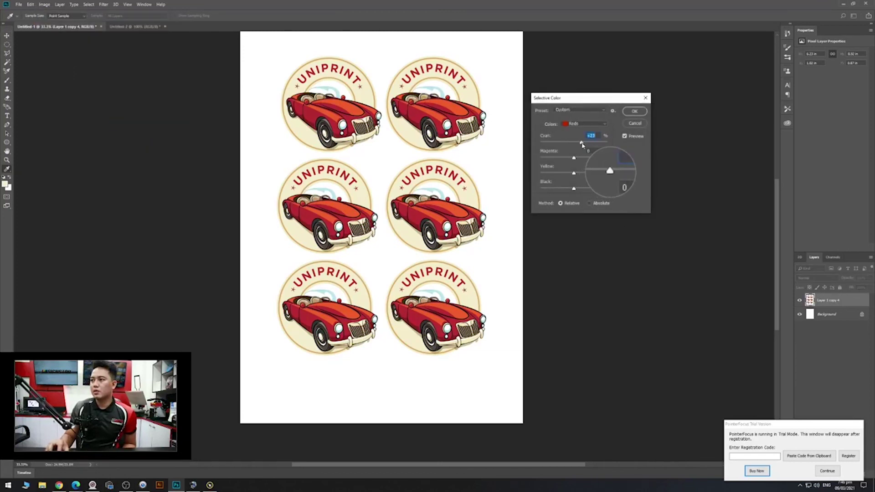
{"action": "left_click_drag", "start_coordinate": [574, 158], "coordinate": [565, 159]}
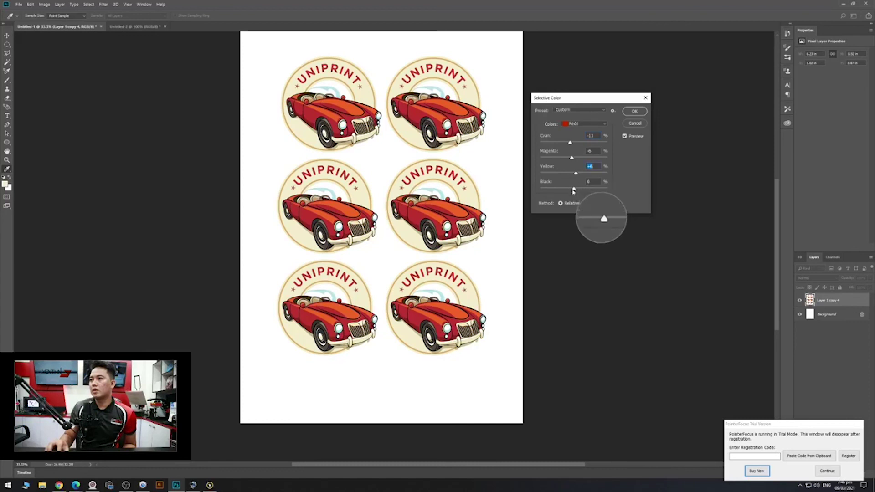
{"action": "left_click_drag", "start_coordinate": [576, 190], "coordinate": [588, 195]}
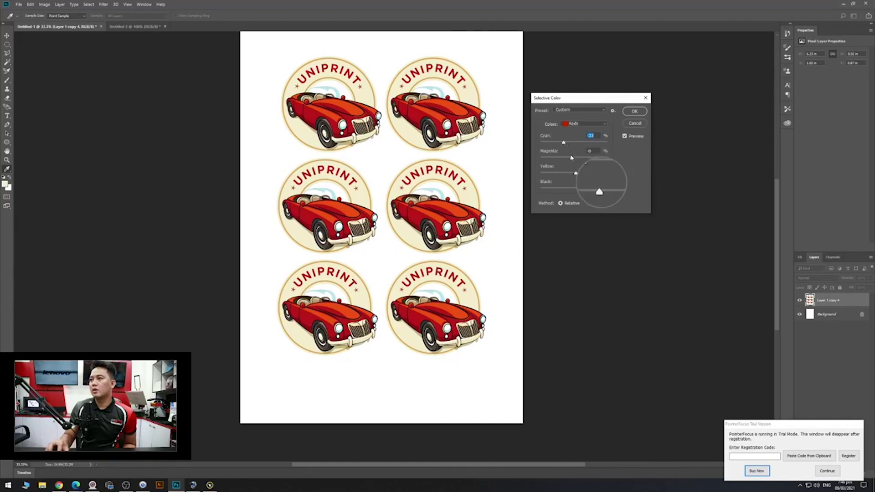
{"action": "left_click_drag", "start_coordinate": [569, 160], "coordinate": [566, 159]}
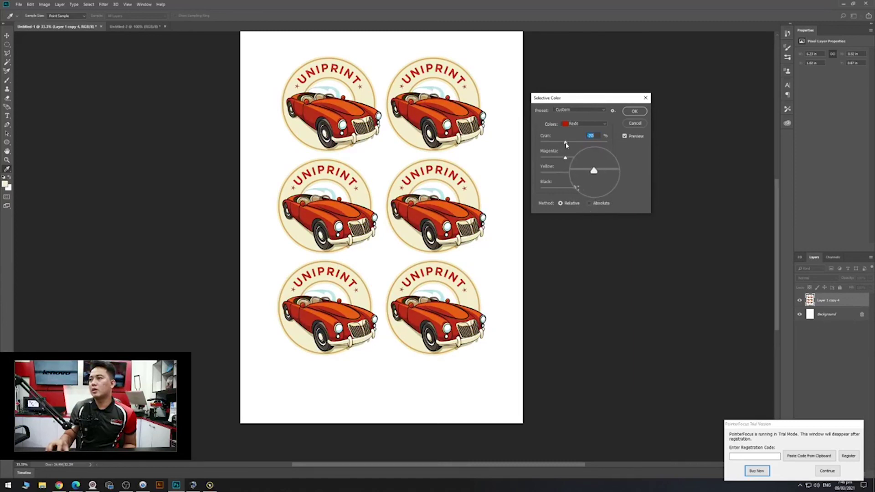
{"action": "left_click", "coordinate": [635, 110]}
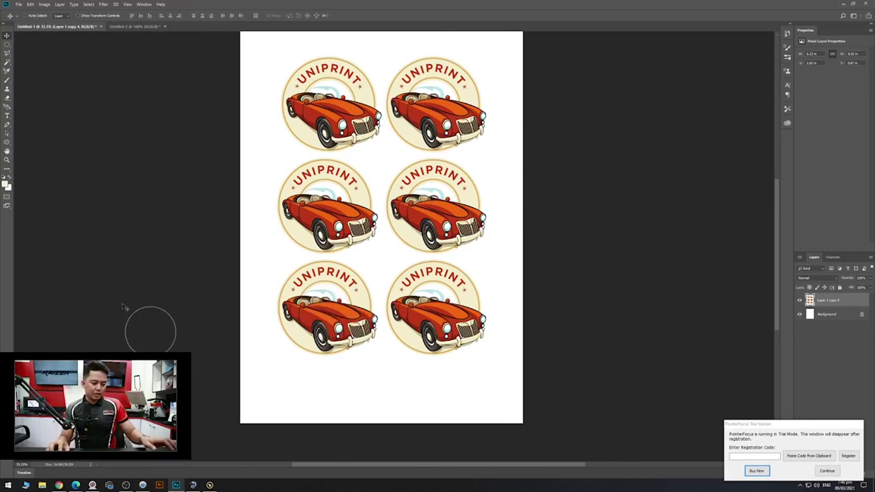
Open the Photoshop print settings and choose EPSON L120 Series (Copy 2) as the printer.
{"action": "key", "text": "ctrl+p"}
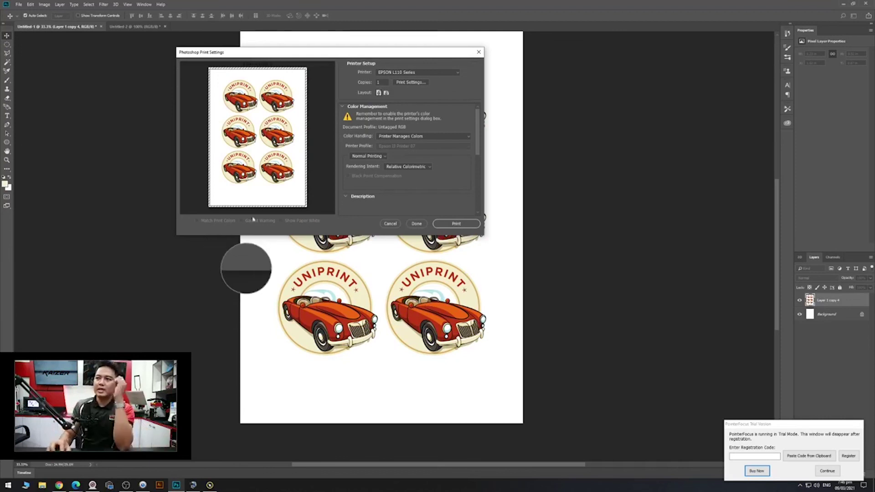
{"action": "left_click", "coordinate": [411, 82]}
{"action": "left_click", "coordinate": [375, 46]}
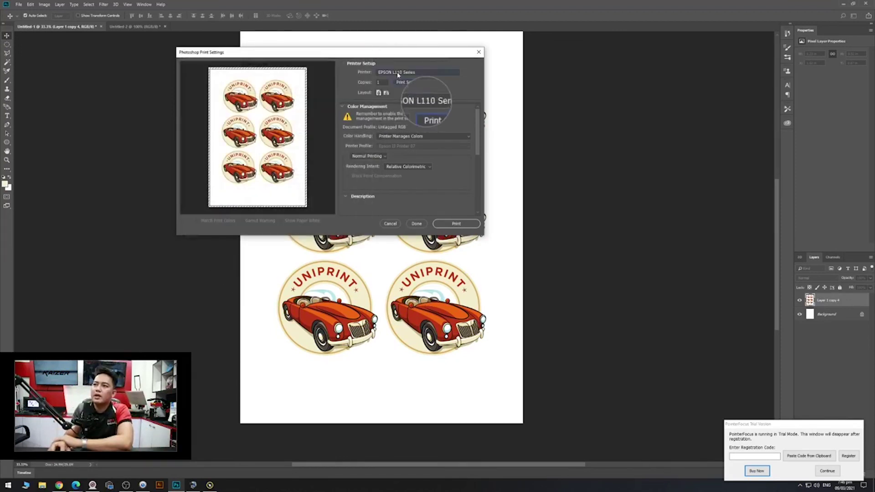
{"action": "left_click", "coordinate": [398, 74]}
{"action": "left_click", "coordinate": [424, 93]}
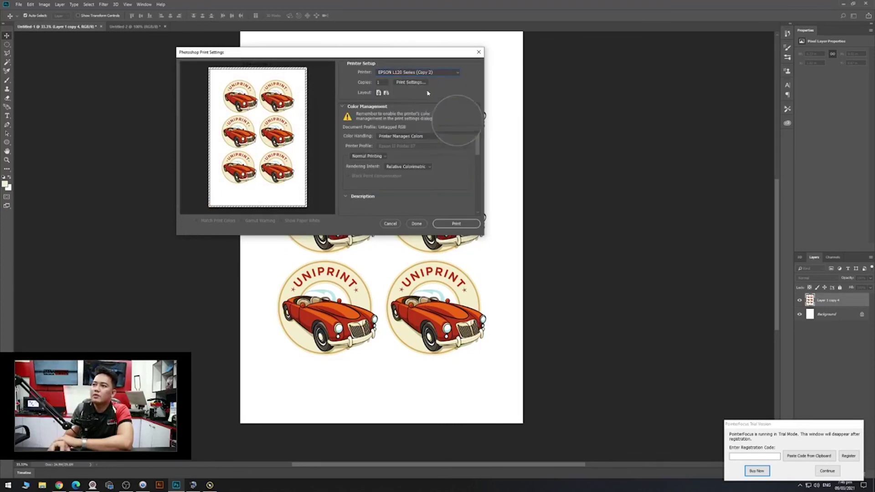
Examine the EPSON L120 printer properties, including the current settings summary, more options, maintenance tools and ink levels.
{"action": "left_click", "coordinate": [411, 82]}
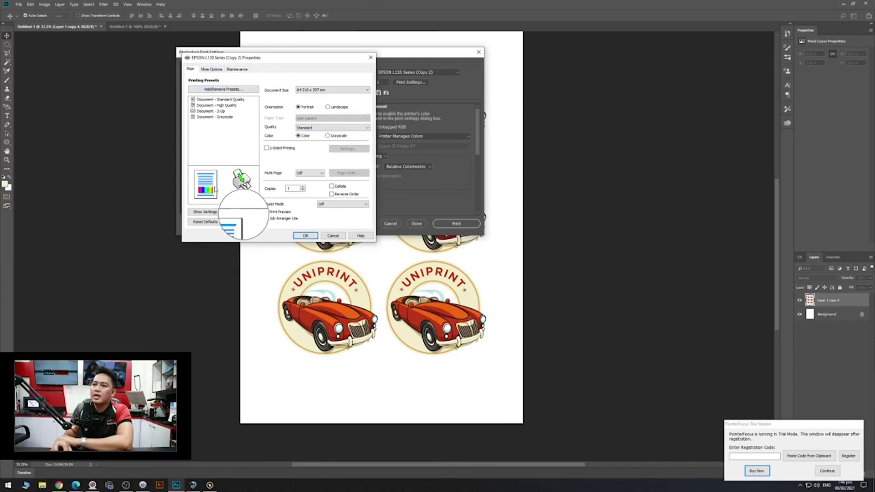
{"action": "left_click", "coordinate": [212, 212]}
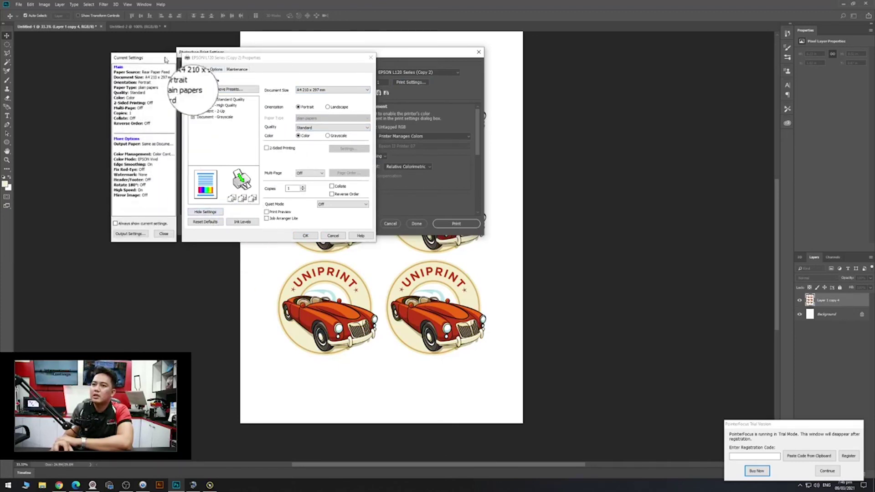
{"action": "left_click", "coordinate": [205, 212]}
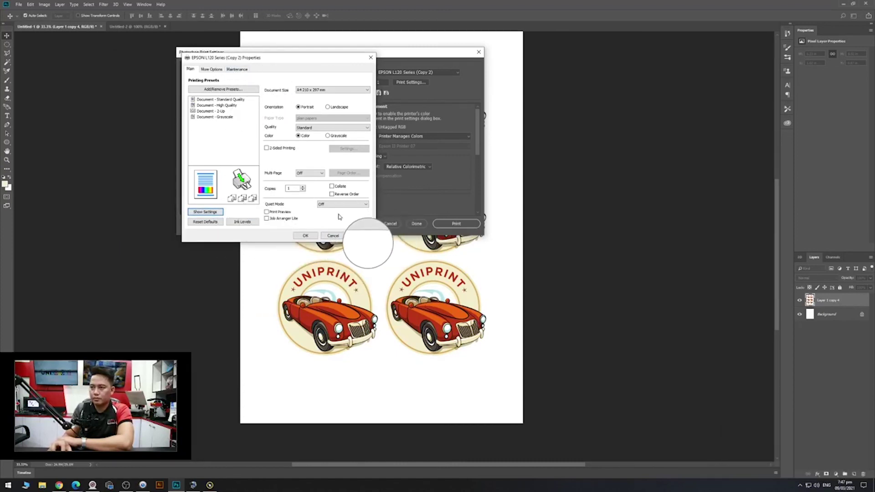
{"action": "left_click", "coordinate": [211, 69]}
{"action": "left_click", "coordinate": [240, 71]}
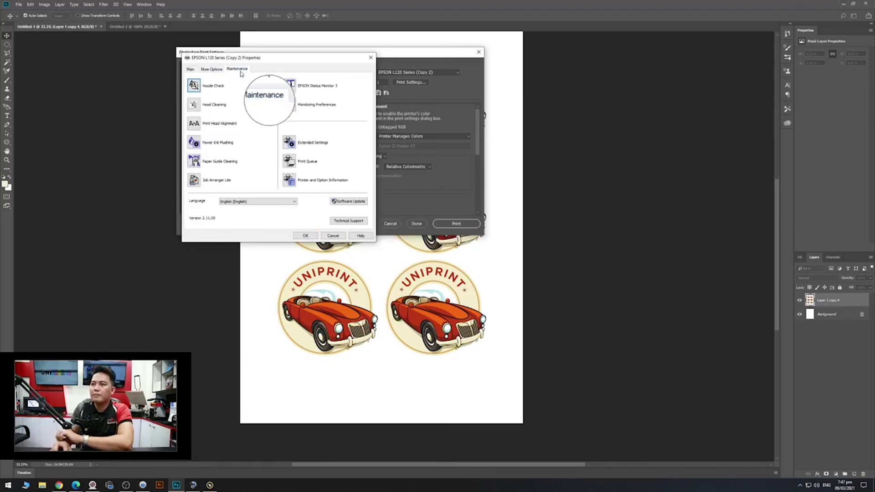
{"action": "left_click", "coordinate": [208, 71]}
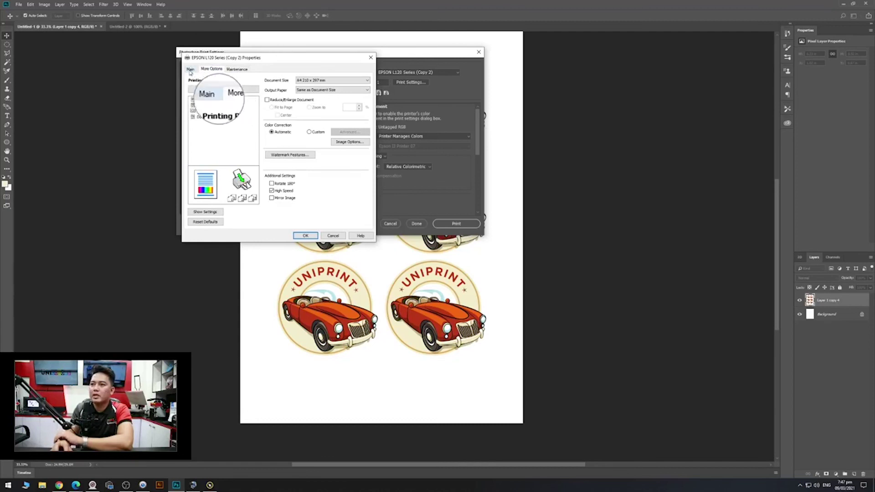
{"action": "left_click", "coordinate": [187, 69]}
{"action": "left_click", "coordinate": [248, 223]}
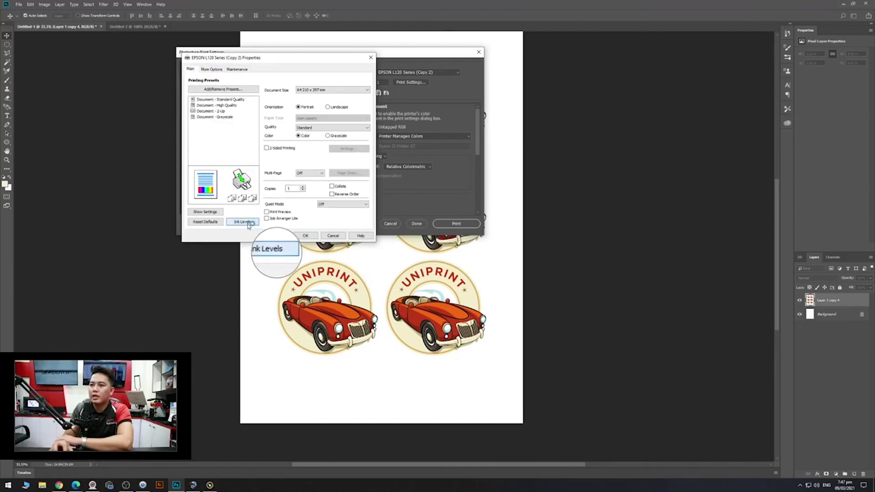
{"action": "left_click", "coordinate": [517, 222]}
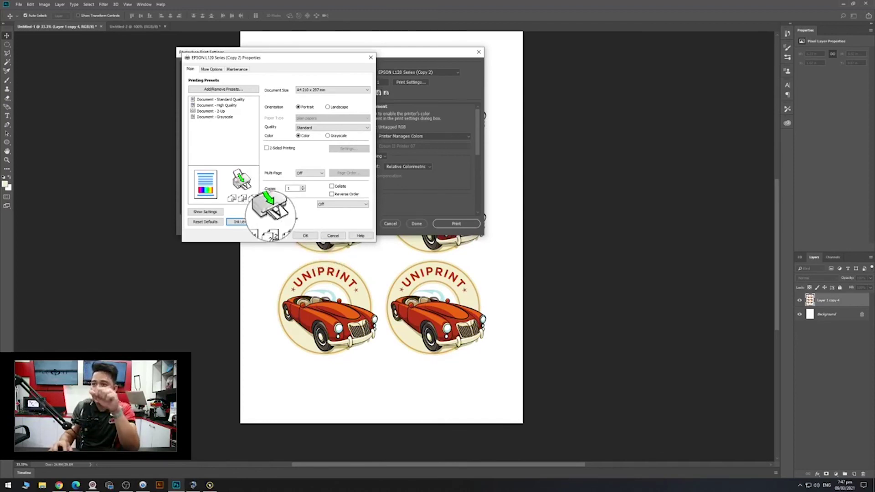
Select the Document - Standard Quality preset and the A4 210 x 297 mm document size.
{"action": "left_click", "coordinate": [231, 100]}
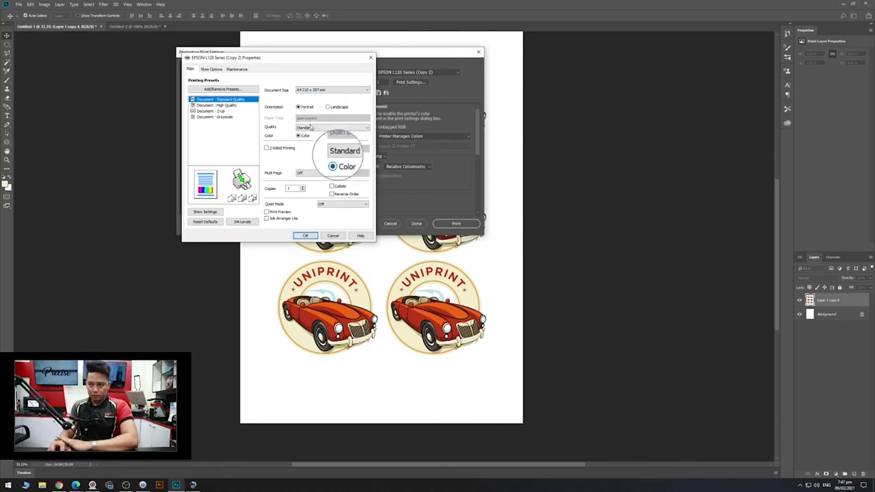
{"action": "left_click", "coordinate": [331, 90]}
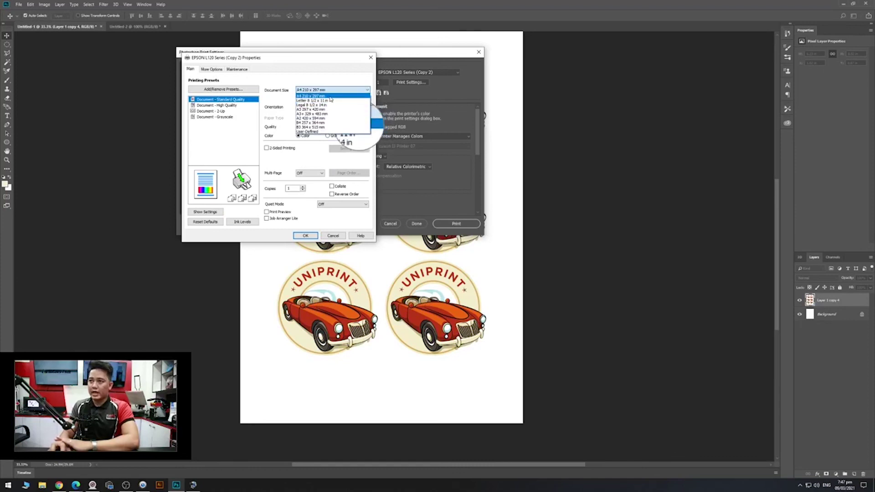
{"action": "left_click", "coordinate": [331, 97]}
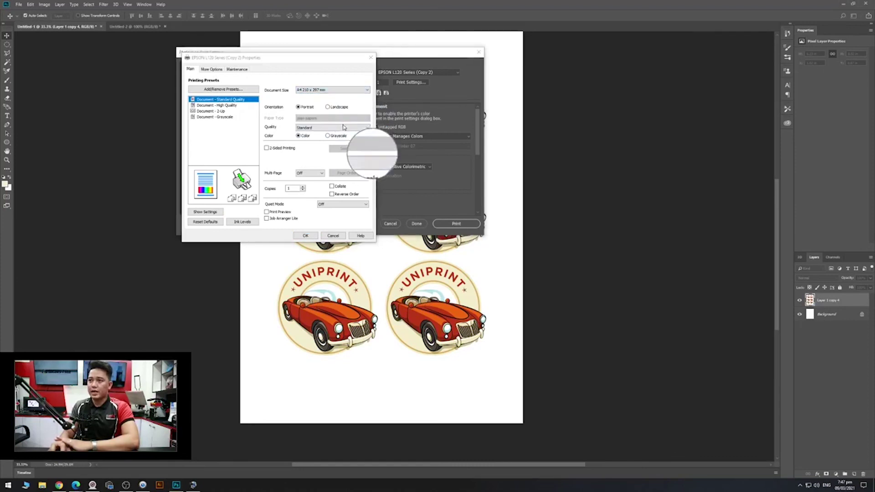
Set the print quality to High, then raise it to the maximum quality level in the additional quality settings.
{"action": "left_click", "coordinate": [315, 129]}
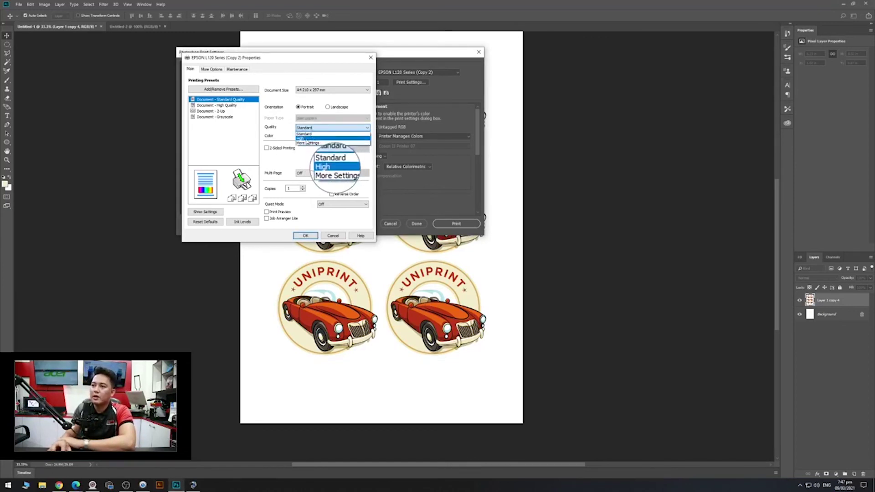
{"action": "left_click", "coordinate": [303, 138]}
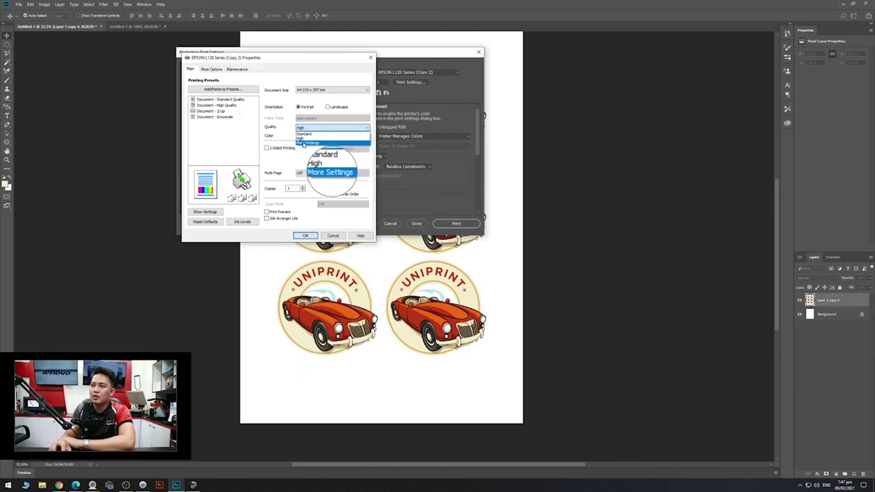
{"action": "left_click", "coordinate": [305, 143]}
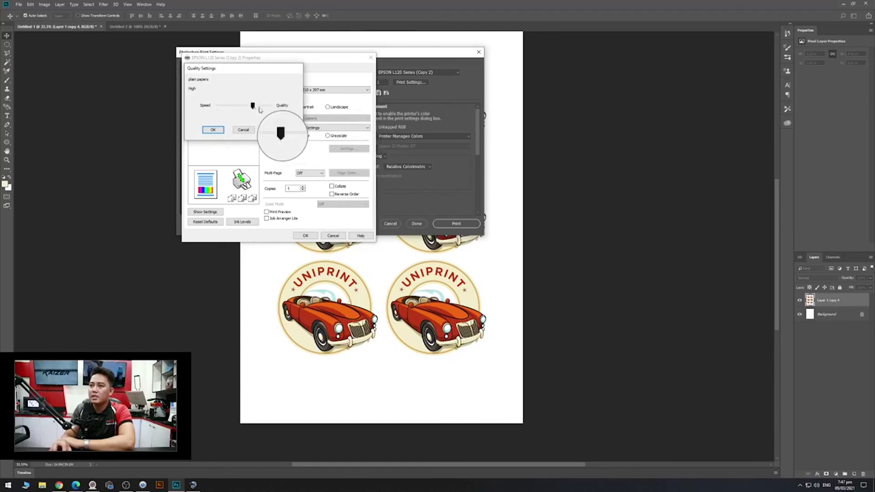
{"action": "left_click_drag", "start_coordinate": [253, 106], "coordinate": [272, 106]}
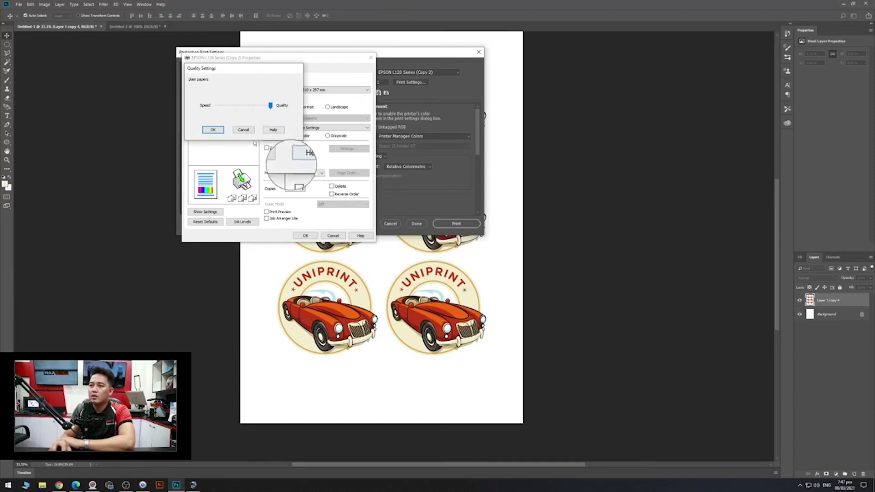
{"action": "left_click", "coordinate": [213, 130]}
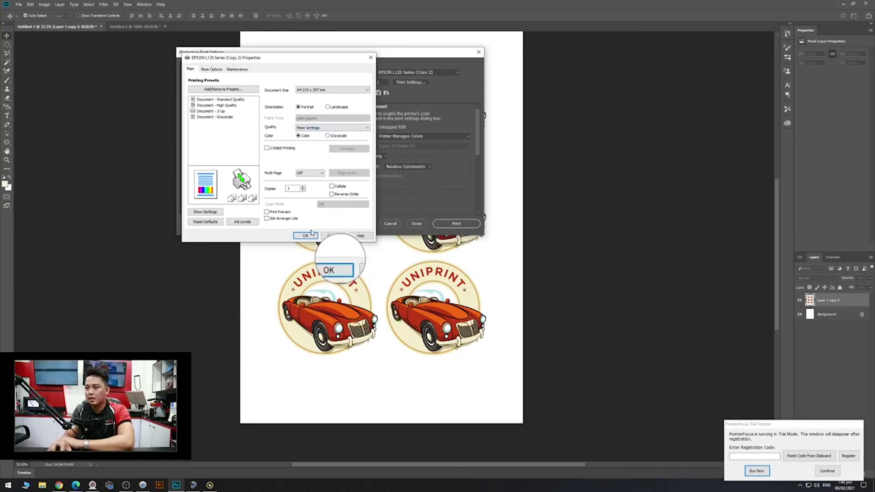
Enable Mirror Image, switch color correction to Custom, and view its advanced controls without changing them.
{"action": "left_click", "coordinate": [212, 69]}
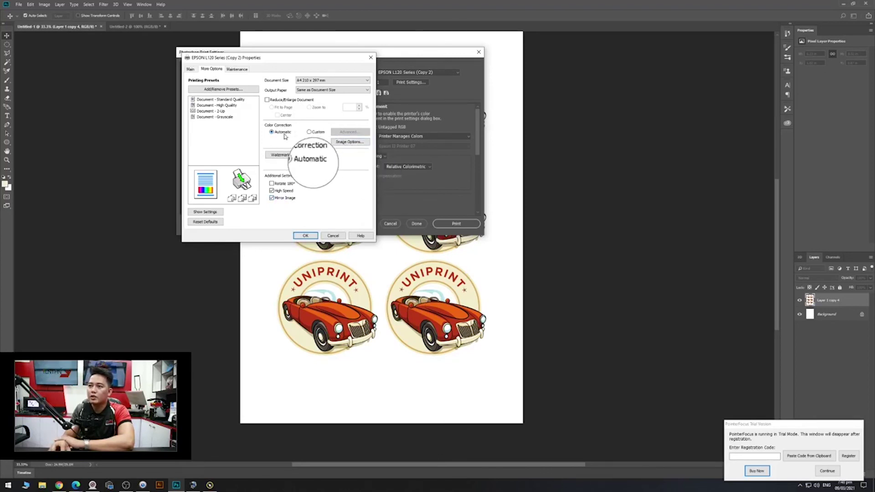
{"action": "left_click", "coordinate": [310, 133]}
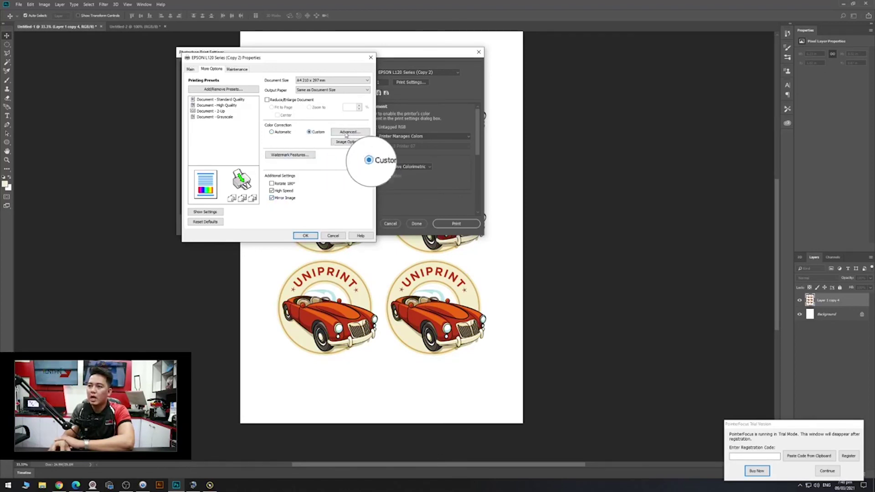
{"action": "left_click", "coordinate": [349, 133]}
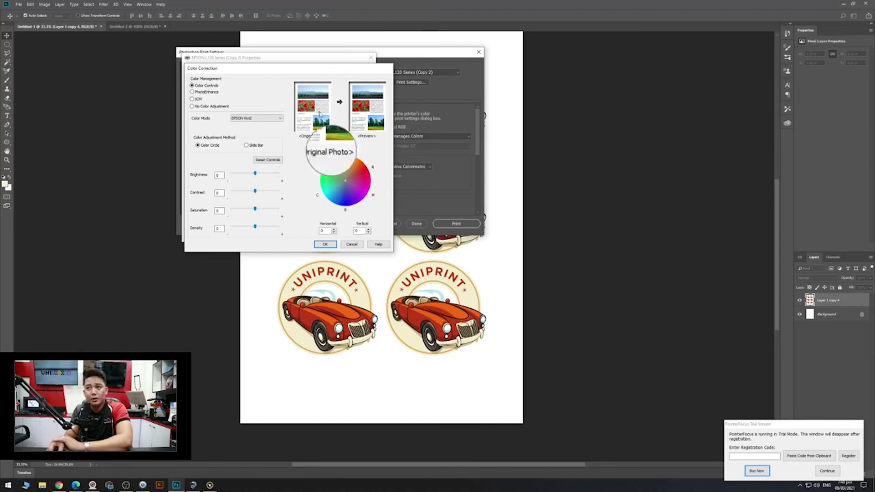
{"action": "left_click", "coordinate": [353, 245]}
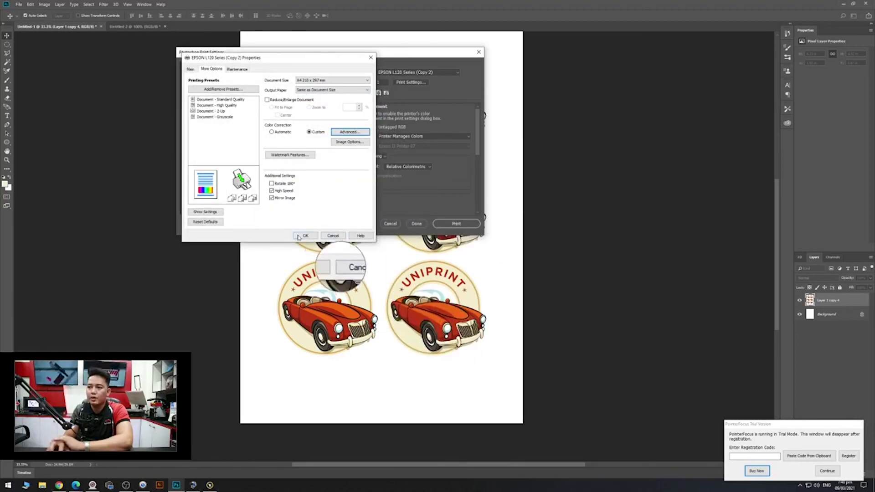
Return color correction to Automatic, accept the printer properties, and print the badge page.
{"action": "left_click", "coordinate": [272, 132]}
{"action": "left_click", "coordinate": [304, 236]}
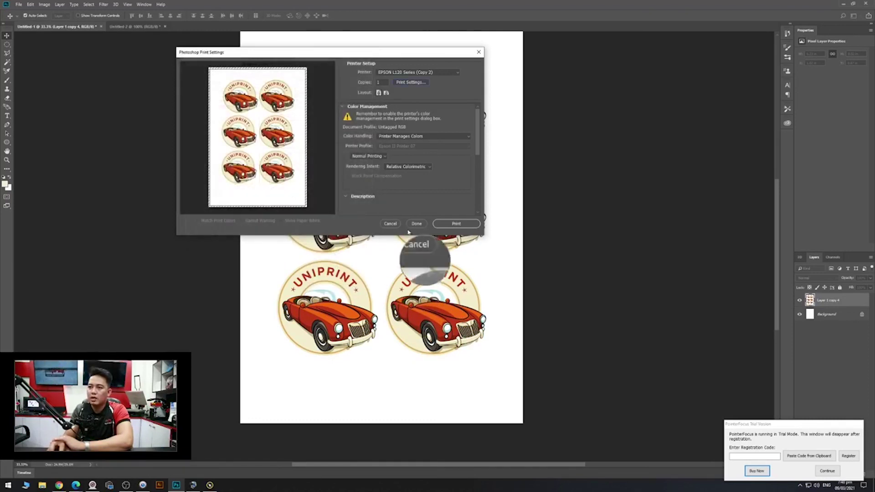
{"action": "left_click", "coordinate": [452, 224]}
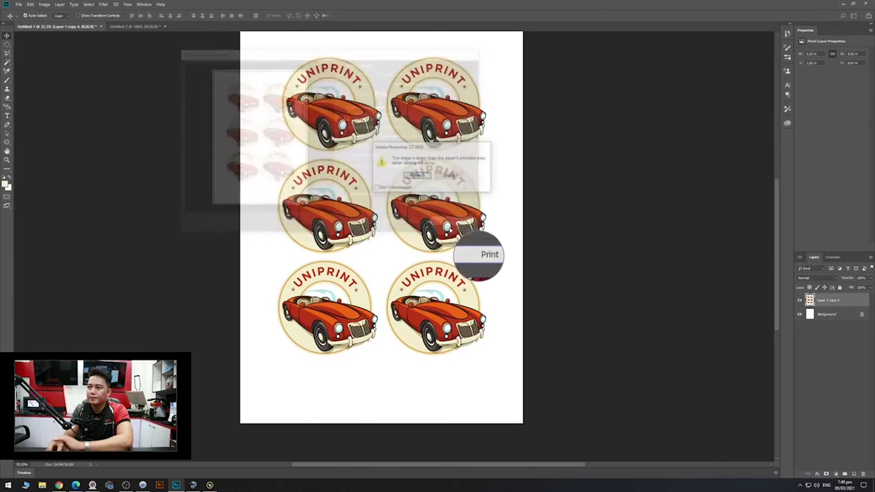
Proceed with printing the badge page, accepting clipping at the edge of the printable area.
{"action": "left_click", "coordinate": [417, 176]}
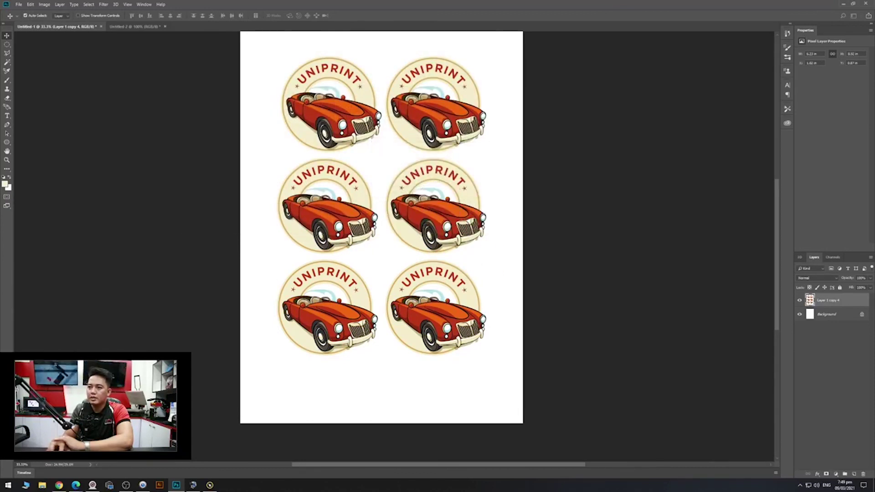
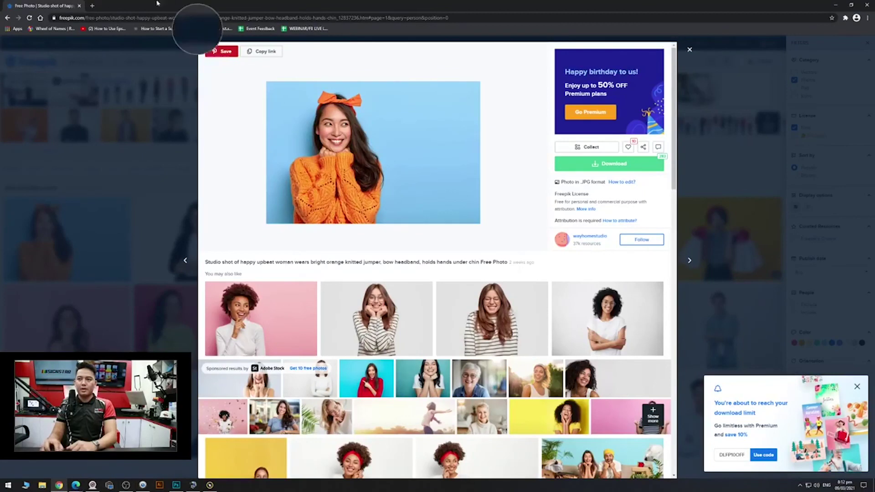
Search Google for "pantone" in a new browser tab.
{"action": "left_click", "coordinate": [92, 5]}
{"action": "left_click", "coordinate": [98, 17]}
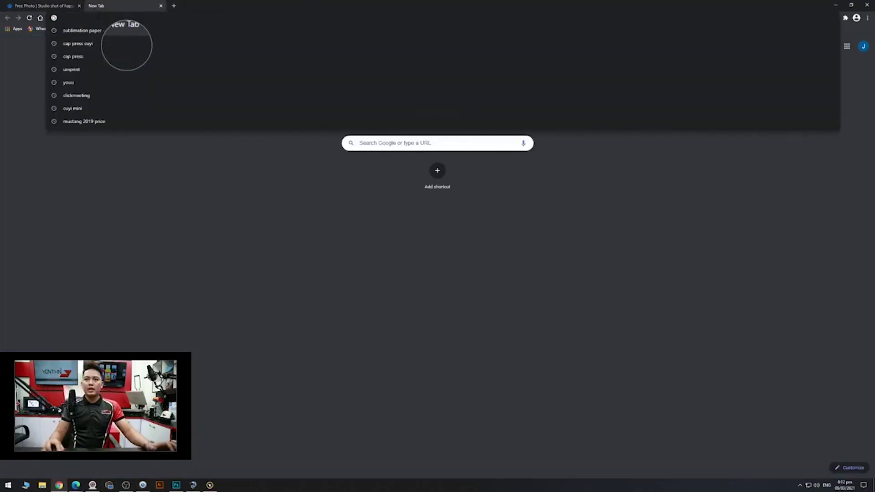
{"action": "type", "text": "panton"}
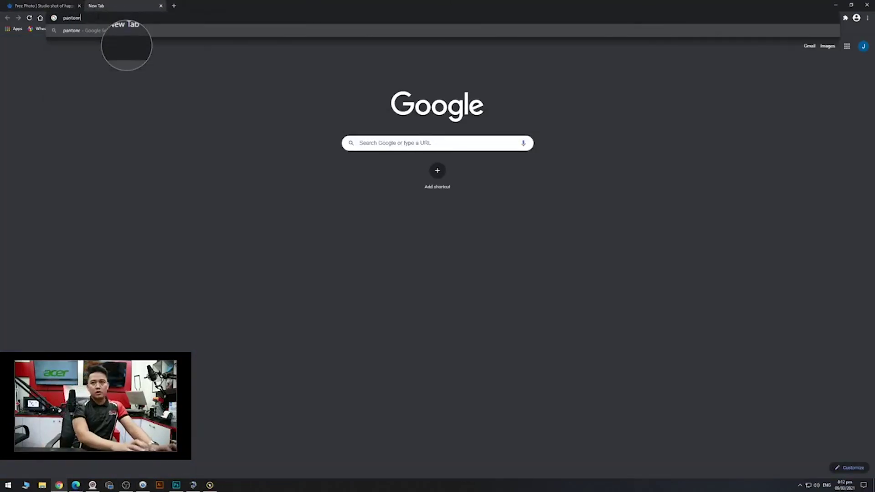
{"action": "type", "text": "e"}
{"action": "key", "text": "Return"}
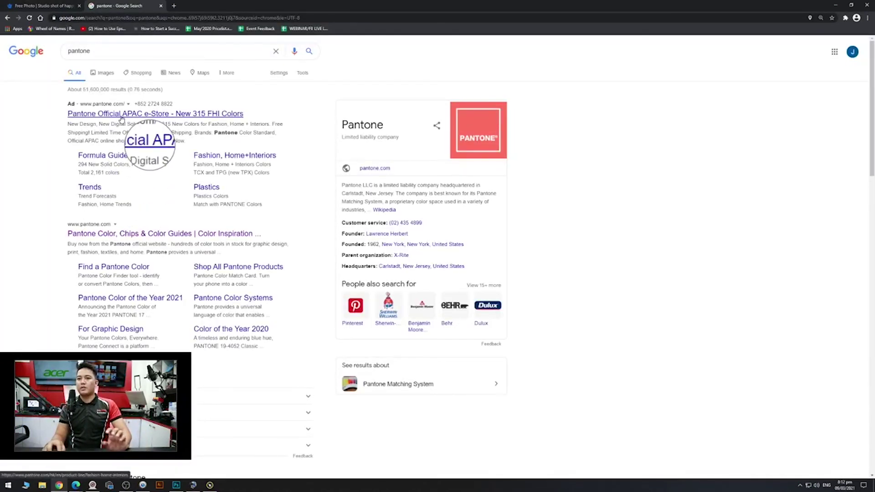
Open the main Pantone website from the results, look through its home page, and return to the search results.
{"action": "left_click", "coordinate": [136, 234]}
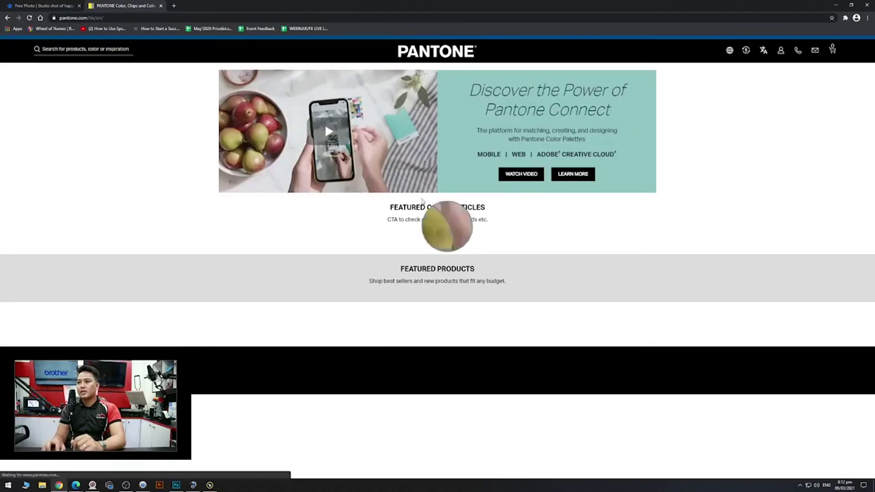
{"action": "scroll", "coordinate": [515, 267], "scroll_direction": "down", "scroll_amount": 8}
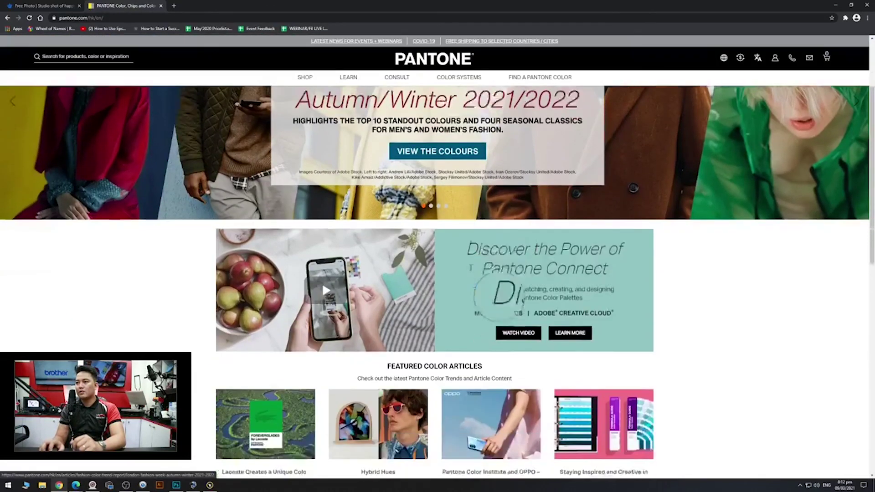
{"action": "scroll", "coordinate": [456, 273], "scroll_direction": "down", "scroll_amount": 6}
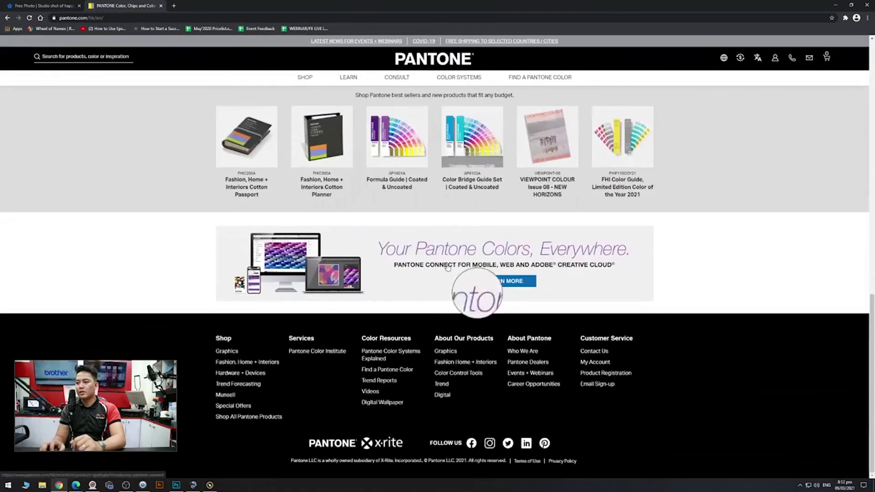
{"action": "scroll", "coordinate": [459, 280], "scroll_direction": "up", "scroll_amount": 2}
{"action": "left_click", "coordinate": [7, 17]}
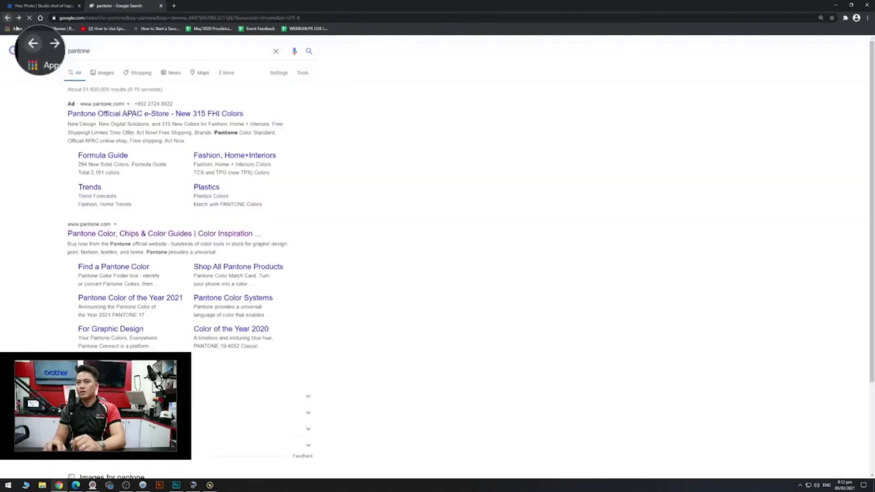
View the Pantone Official APAC e-Store result, return, and look through the remaining search results.
{"action": "left_click", "coordinate": [116, 115]}
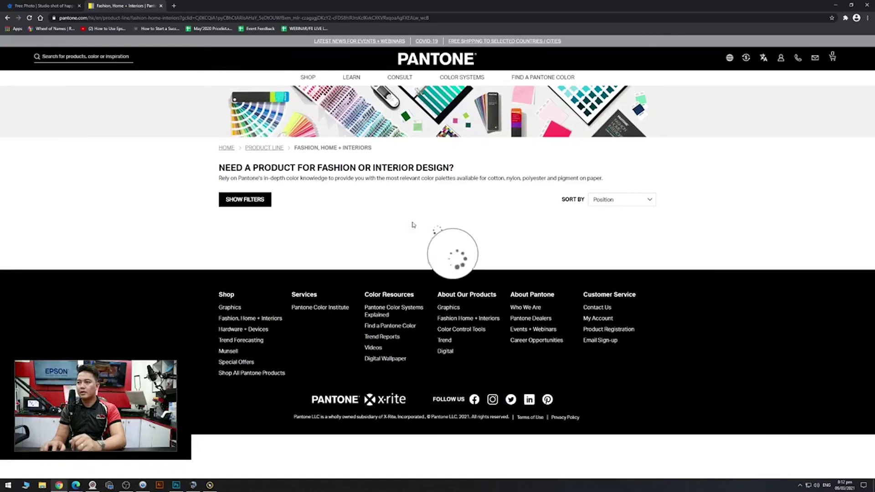
{"action": "left_click", "coordinate": [7, 17]}
{"action": "scroll", "coordinate": [242, 241], "scroll_direction": "down", "scroll_amount": 5}
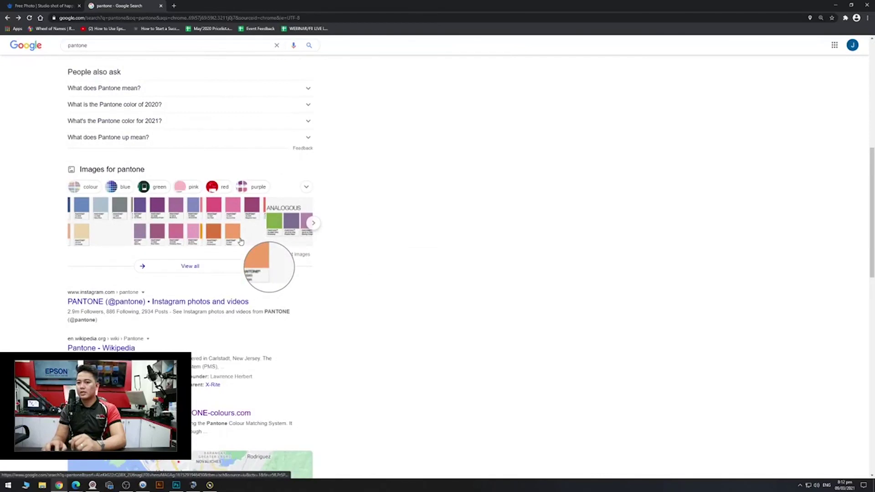
{"action": "scroll", "coordinate": [241, 242], "scroll_direction": "down", "scroll_amount": 2}
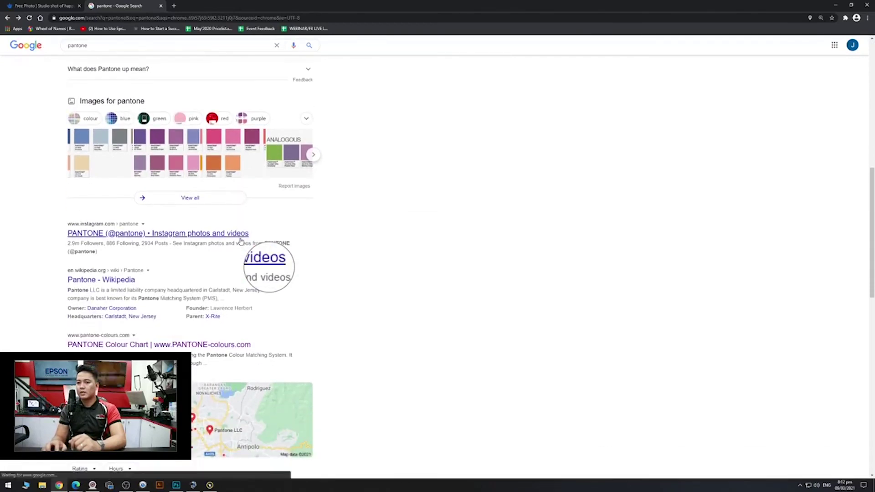
{"action": "scroll", "coordinate": [241, 242], "scroll_direction": "down", "scroll_amount": 2}
{"action": "scroll", "coordinate": [234, 235], "scroll_direction": "up", "scroll_amount": 5}
{"action": "scroll", "coordinate": [228, 229], "scroll_direction": "up", "scroll_amount": 7}
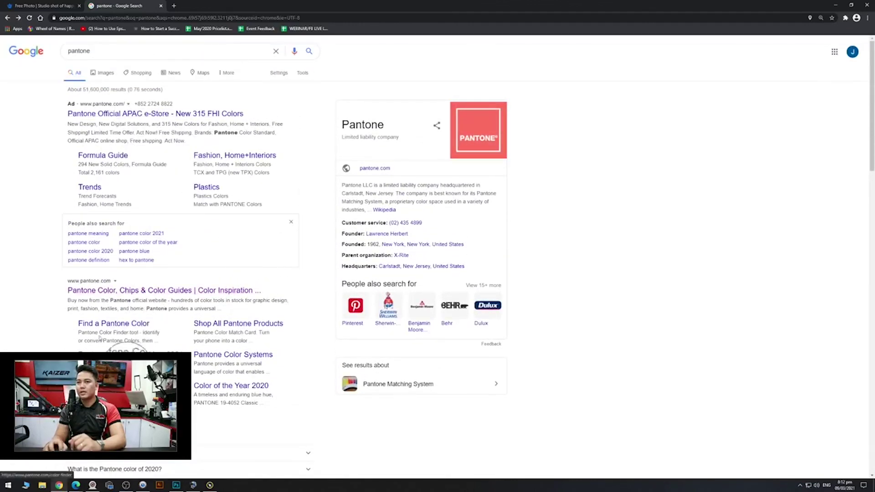
Reopen the main Pantone website and go to its Pantone Color Systems introduction page.
{"action": "left_click", "coordinate": [155, 292]}
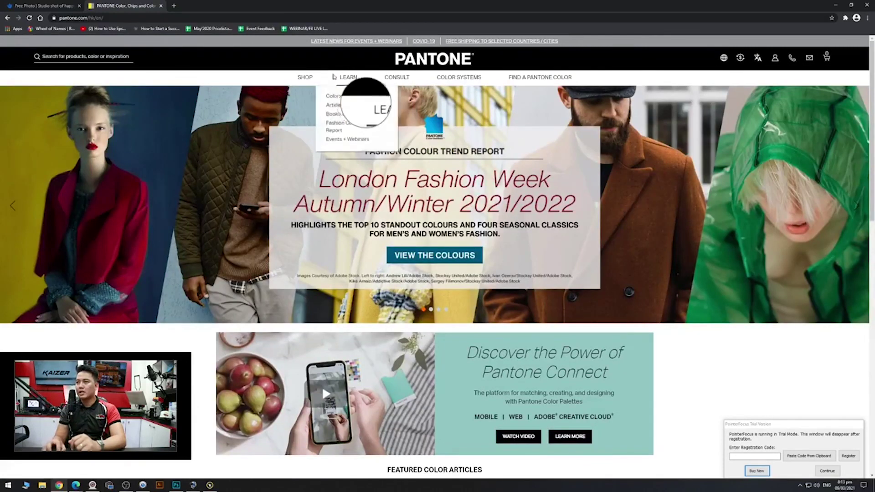
{"action": "mouse_move", "coordinate": [309, 83]}
{"action": "mouse_move", "coordinate": [459, 79]}
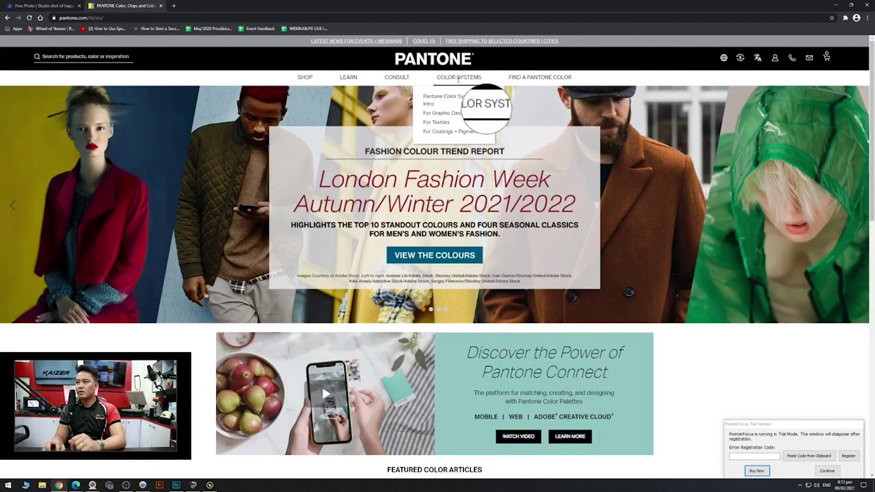
{"action": "left_click", "coordinate": [467, 101]}
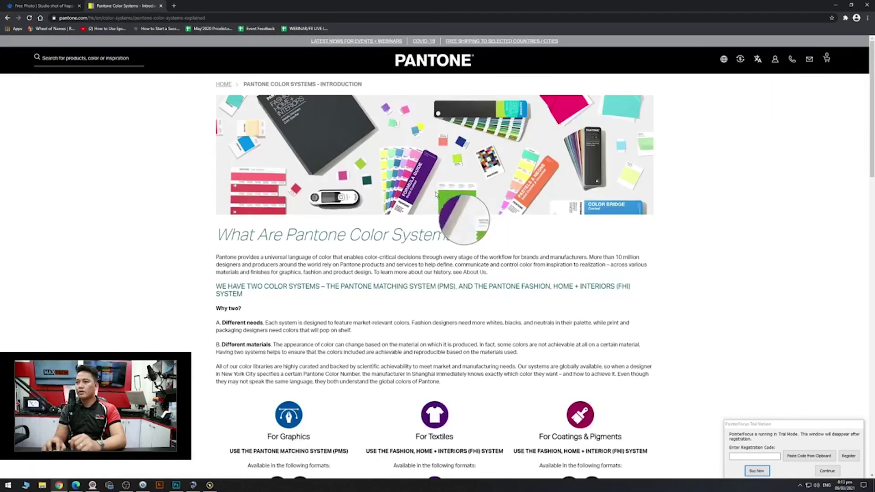
Read through the Pantone Color Systems introduction, dismissing the PointerFocus trial notice and returning to the article's overview.
{"action": "scroll", "coordinate": [548, 249], "scroll_direction": "down", "scroll_amount": 15}
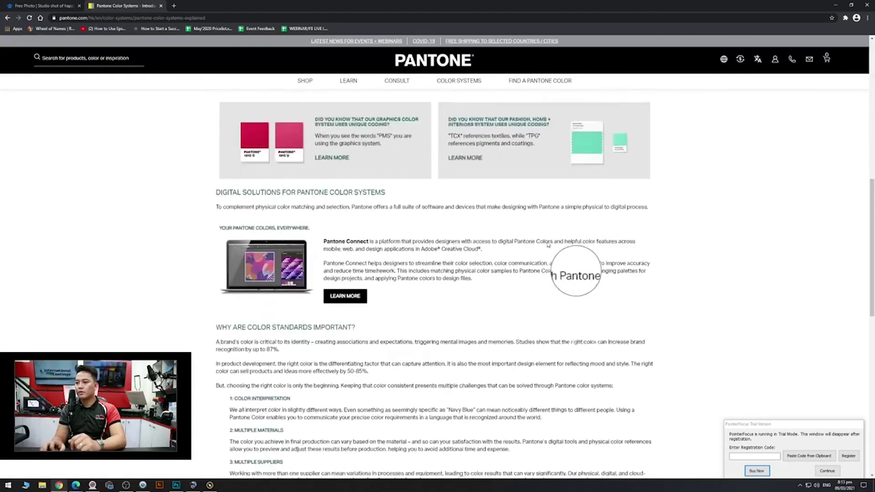
{"action": "scroll", "coordinate": [547, 243], "scroll_direction": "down", "scroll_amount": 7}
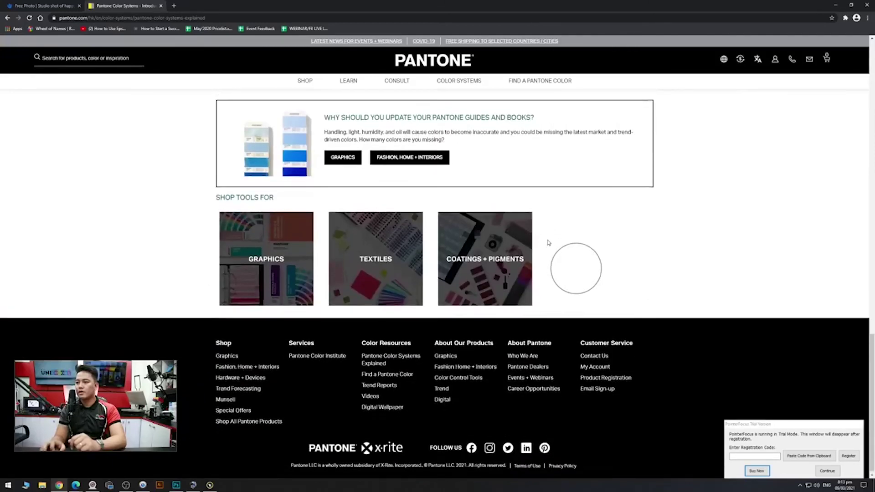
{"action": "scroll", "coordinate": [548, 242], "scroll_direction": "up", "scroll_amount": 3}
{"action": "scroll", "coordinate": [549, 243], "scroll_direction": "up", "scroll_amount": 3}
{"action": "left_click", "coordinate": [827, 471]}
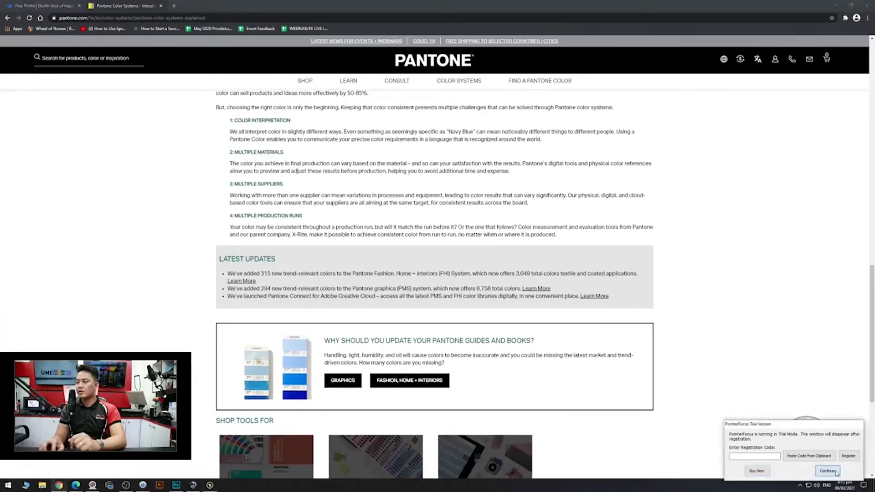
{"action": "left_click_drag", "start_coordinate": [873, 358], "coordinate": [872, 136]}
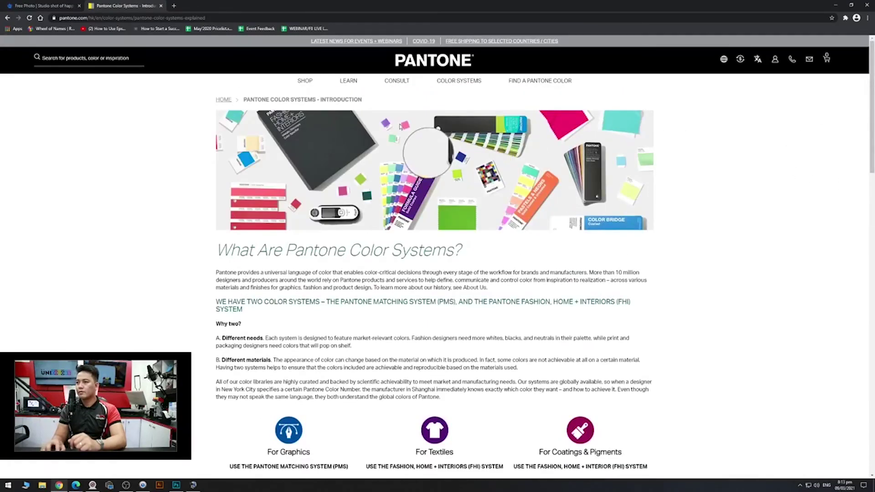
{"action": "scroll", "coordinate": [418, 265], "scroll_direction": "down", "scroll_amount": 3}
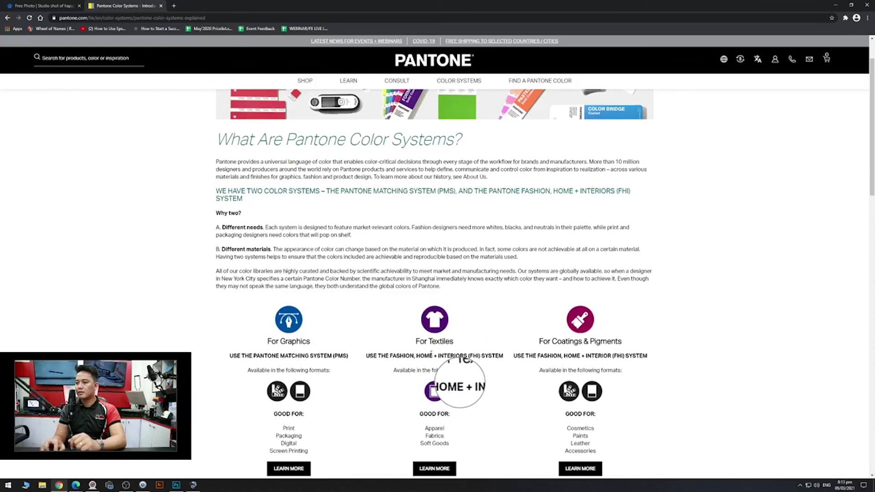
Open the For Textiles color system page and look through its products, frequently asked questions and articles.
{"action": "left_click", "coordinate": [433, 323]}
{"action": "scroll", "coordinate": [437, 331], "scroll_direction": "down", "scroll_amount": 2}
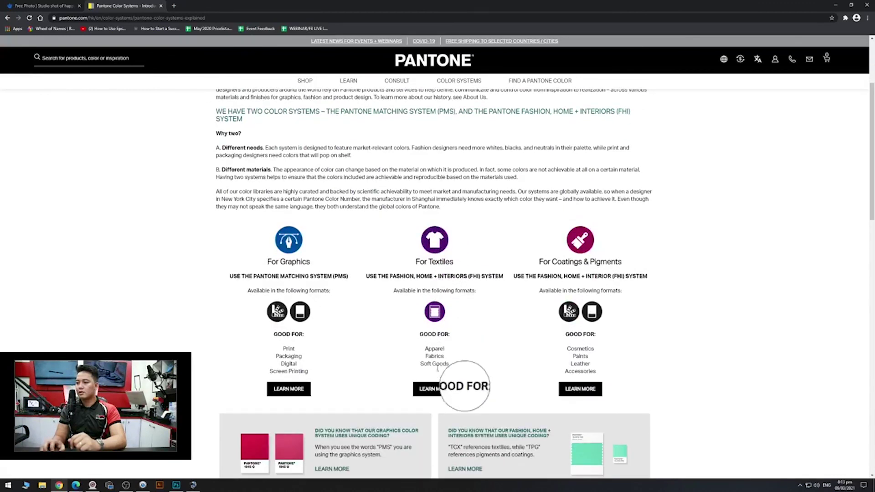
{"action": "left_click", "coordinate": [434, 387]}
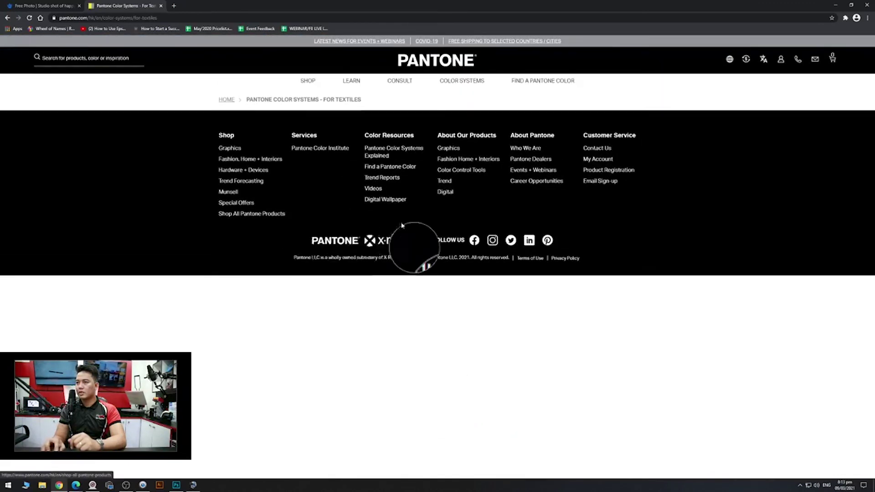
{"action": "scroll", "coordinate": [446, 257], "scroll_direction": "down", "scroll_amount": 5}
{"action": "scroll", "coordinate": [447, 257], "scroll_direction": "down", "scroll_amount": 9}
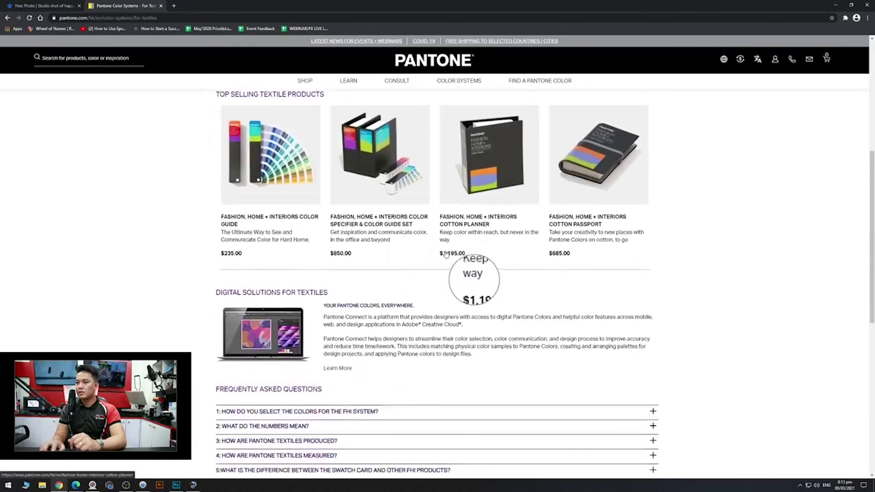
{"action": "scroll", "coordinate": [434, 248], "scroll_direction": "down", "scroll_amount": 1}
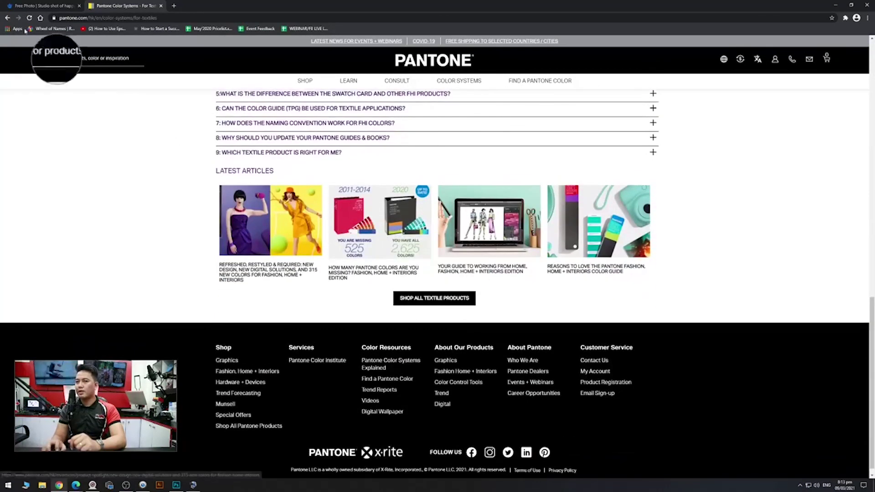
Go back to the Google results and search for "pantone color" instead.
{"action": "left_click", "coordinate": [7, 18]}
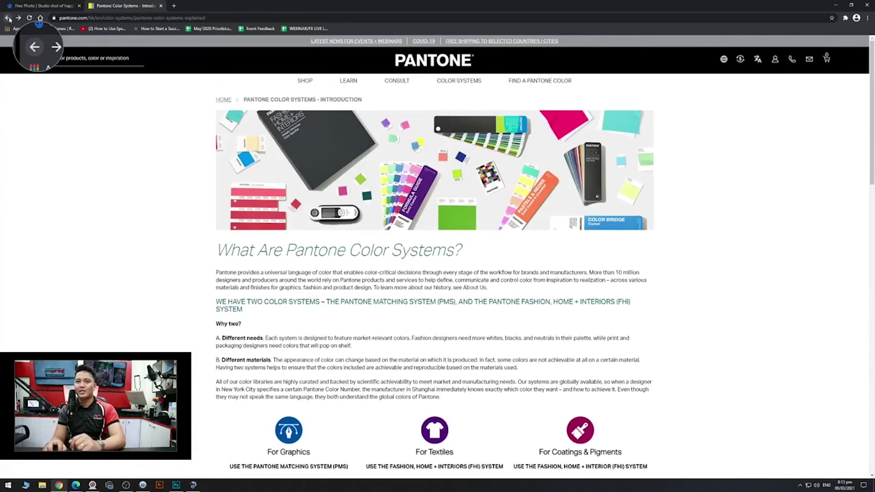
{"action": "left_click", "coordinate": [8, 18]}
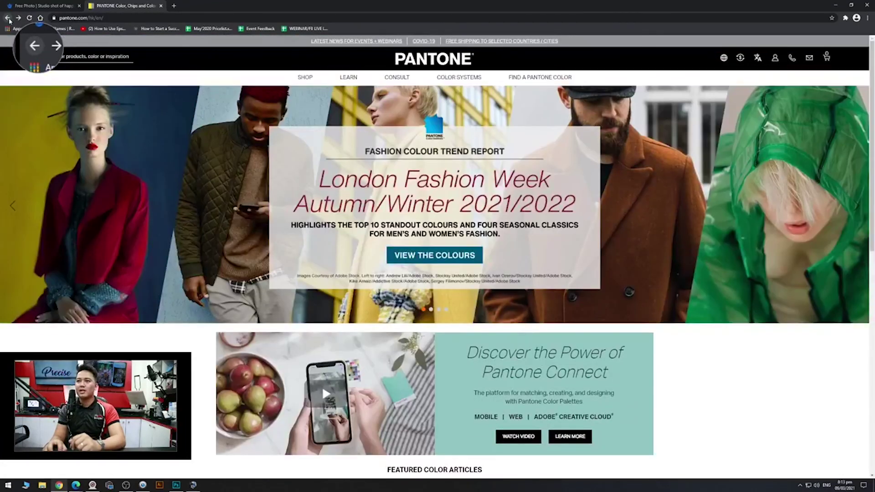
{"action": "left_click", "coordinate": [9, 19]}
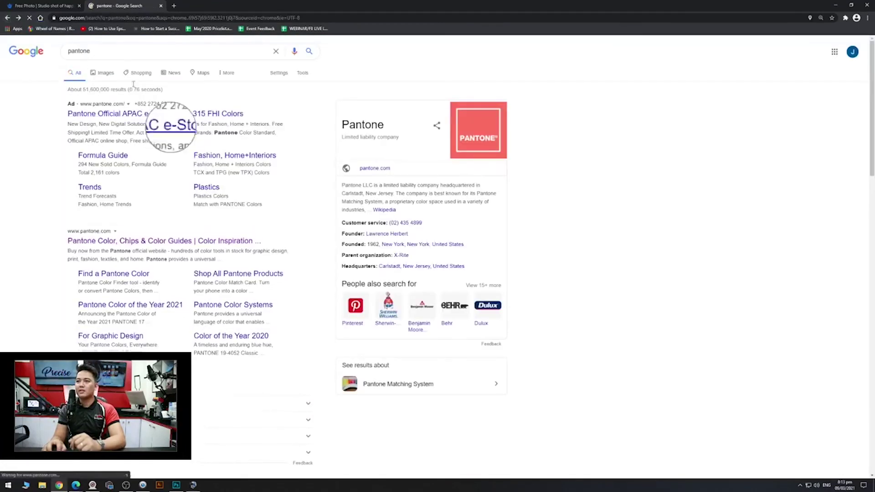
{"action": "left_click", "coordinate": [117, 53]}
{"action": "type", "text": "color"}
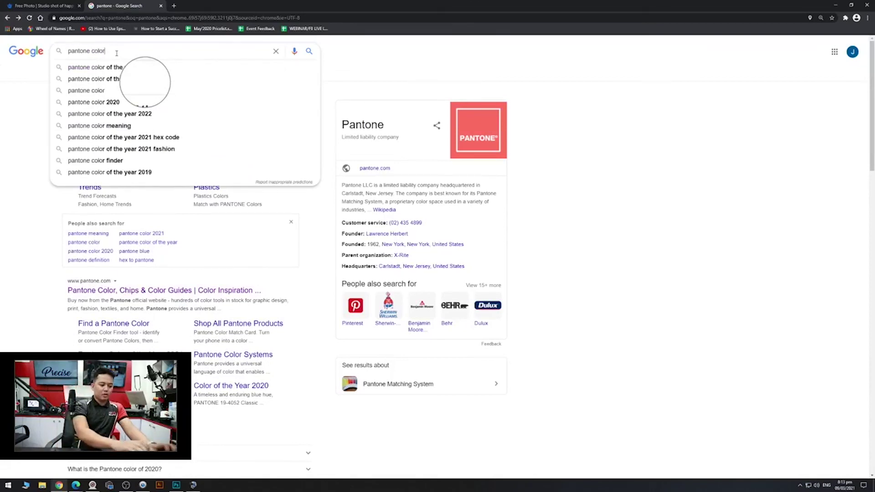
{"action": "key", "text": "Return"}
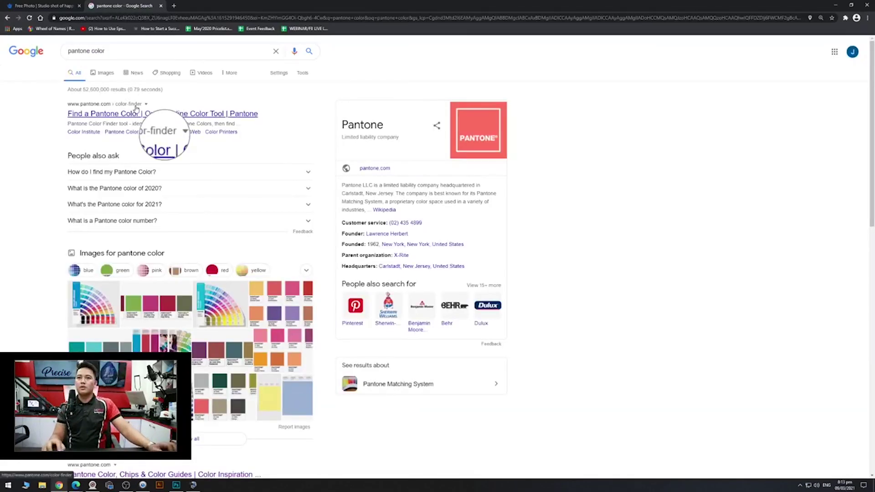
Open the Find a Pantone Color tool and examine the swatches of the PANTONE Formula Guide Coated library.
{"action": "left_click", "coordinate": [139, 115]}
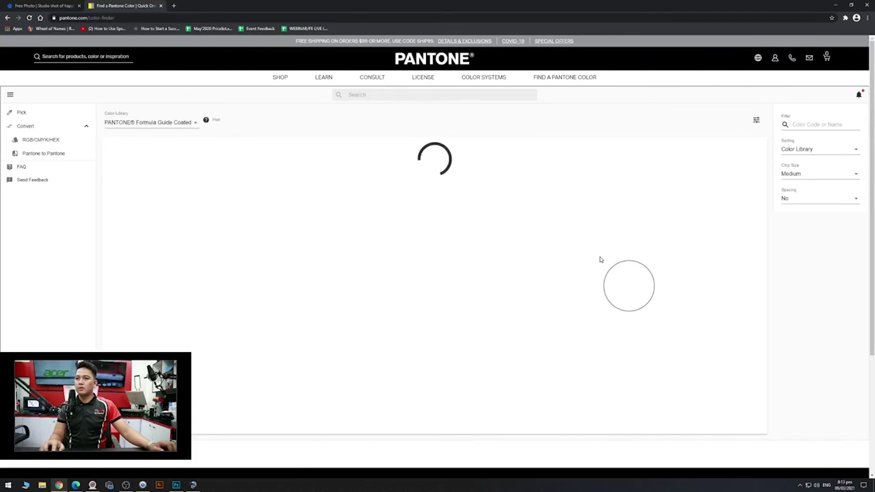
{"action": "scroll", "coordinate": [600, 258], "scroll_direction": "down", "scroll_amount": 5}
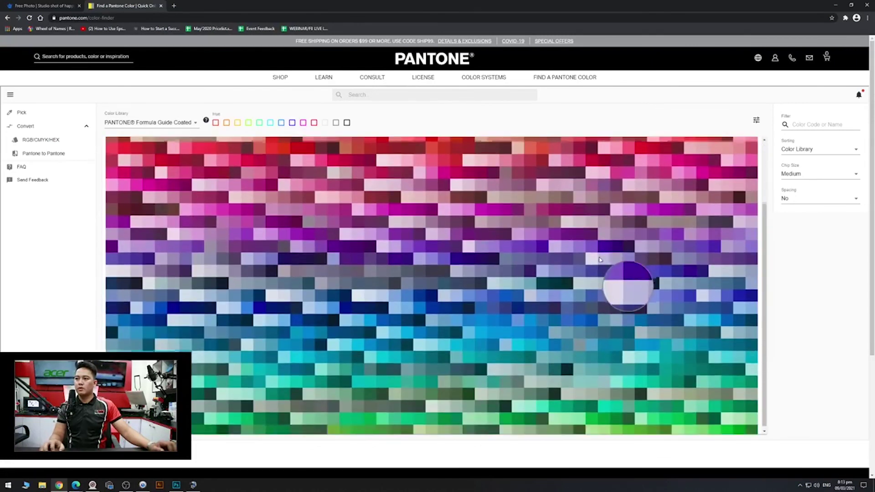
{"action": "scroll", "coordinate": [596, 274], "scroll_direction": "down", "scroll_amount": 4}
{"action": "scroll", "coordinate": [547, 263], "scroll_direction": "up", "scroll_amount": 3}
{"action": "scroll", "coordinate": [548, 263], "scroll_direction": "up", "scroll_amount": 5}
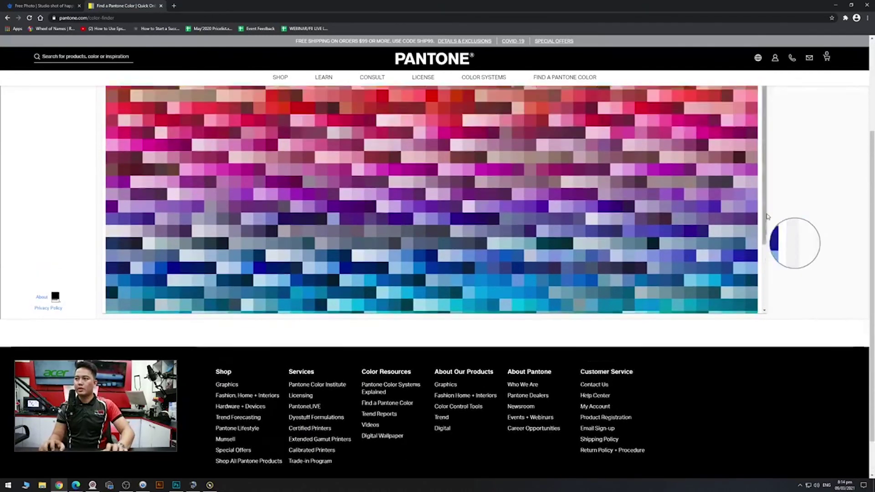
{"action": "scroll", "coordinate": [509, 271], "scroll_direction": "down", "scroll_amount": 6}
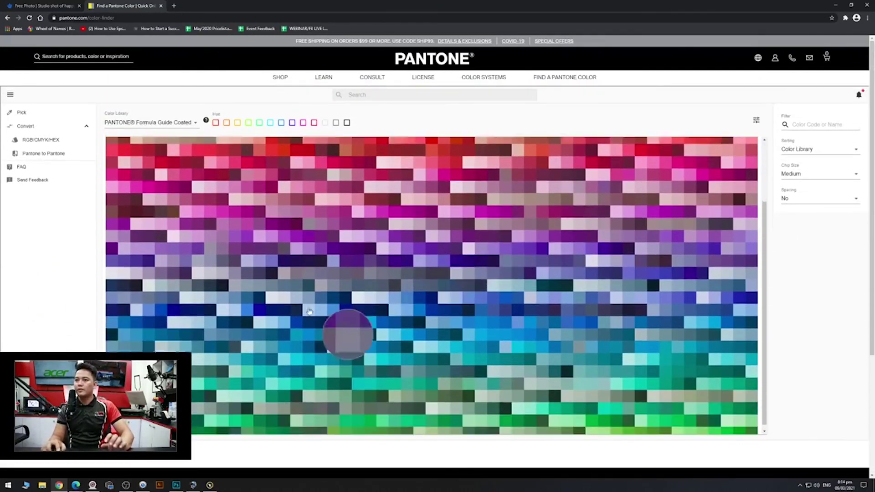
{"action": "scroll", "coordinate": [309, 332], "scroll_direction": "up", "scroll_amount": 2}
{"action": "scroll", "coordinate": [309, 333], "scroll_direction": "up", "scroll_amount": 5}
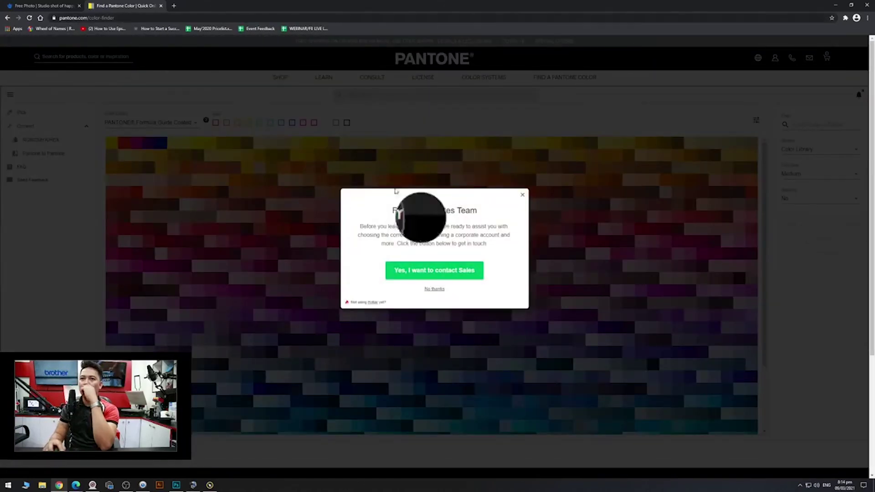
Dismiss the sales contact offer and look through the PANTONE Formula Guide Coated swatches again.
{"action": "left_click", "coordinate": [523, 196]}
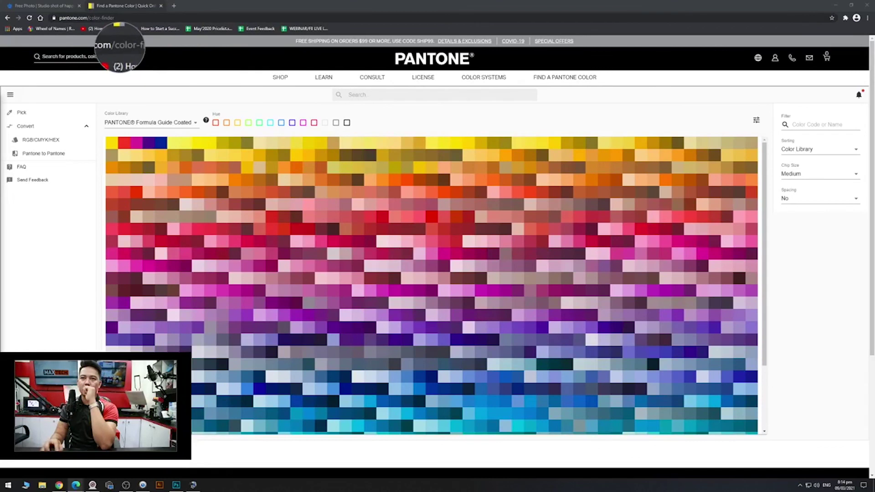
{"action": "scroll", "coordinate": [361, 285], "scroll_direction": "down", "scroll_amount": 2}
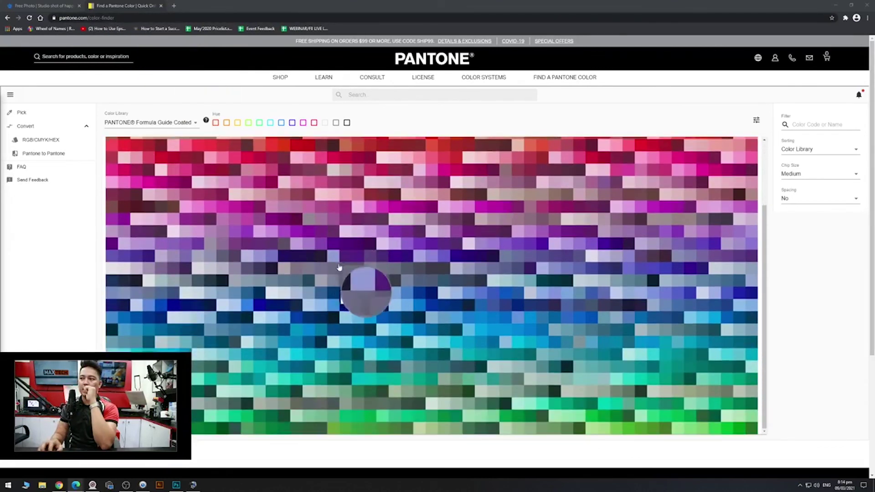
{"action": "scroll", "coordinate": [337, 266], "scroll_direction": "down", "scroll_amount": 2}
{"action": "scroll", "coordinate": [360, 292], "scroll_direction": "up", "scroll_amount": 4}
{"action": "scroll", "coordinate": [360, 293], "scroll_direction": "up", "scroll_amount": 1}
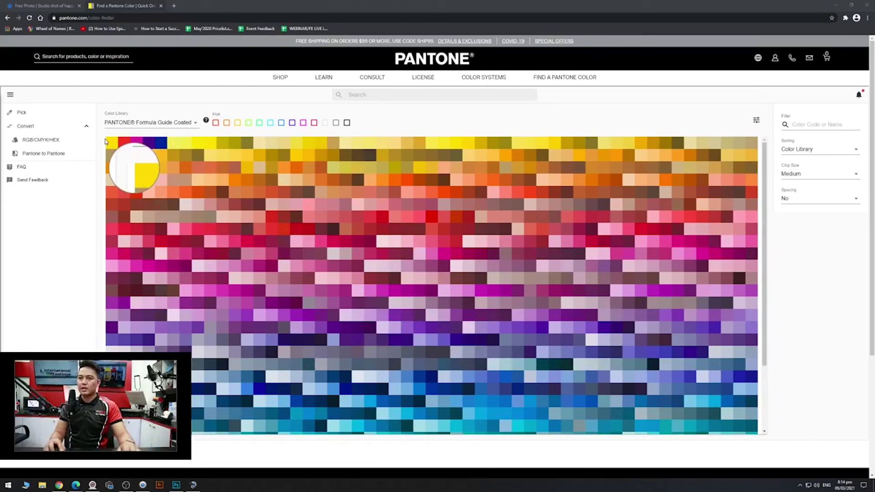
Capture a screenshot of the visible Formula Guide Coated swatch grid and copy it to the clipboard.
{"action": "key", "text": "Print"}
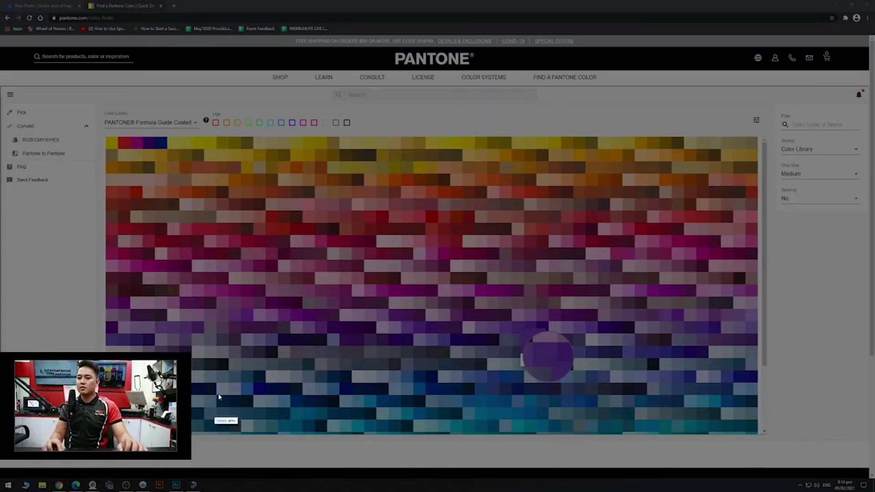
{"action": "mouse_move", "coordinate": [106, 137]}
{"action": "left_mouse_down"}
{"action": "mouse_move", "coordinate": [593, 490]}
{"action": "mouse_move", "coordinate": [757, 410]}
{"action": "mouse_move", "coordinate": [758, 434]}
{"action": "left_mouse_up"}
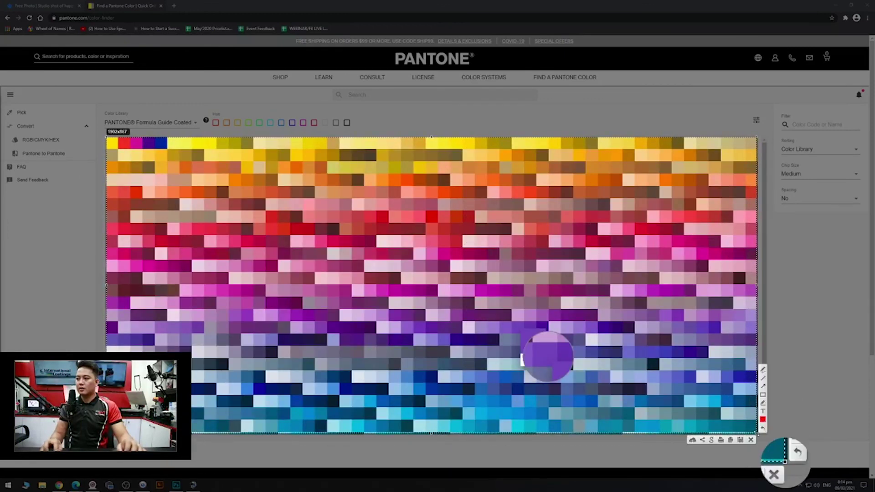
{"action": "left_click", "coordinate": [731, 439]}
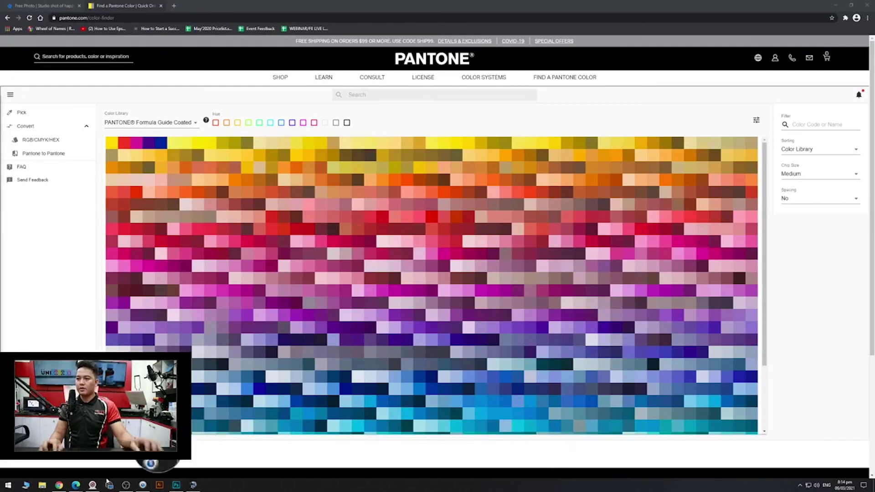
Switch to Photoshop and create a new A3 print document, 297 × 420 mm at 300 pixels/inch in RGB Color.
{"action": "left_click", "coordinate": [175, 485]}
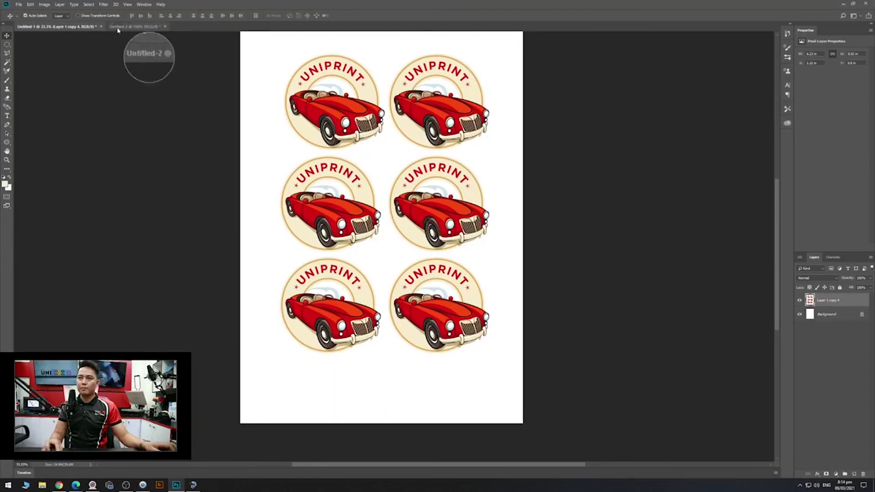
{"action": "left_click", "coordinate": [20, 4]}
{"action": "left_click", "coordinate": [28, 12]}
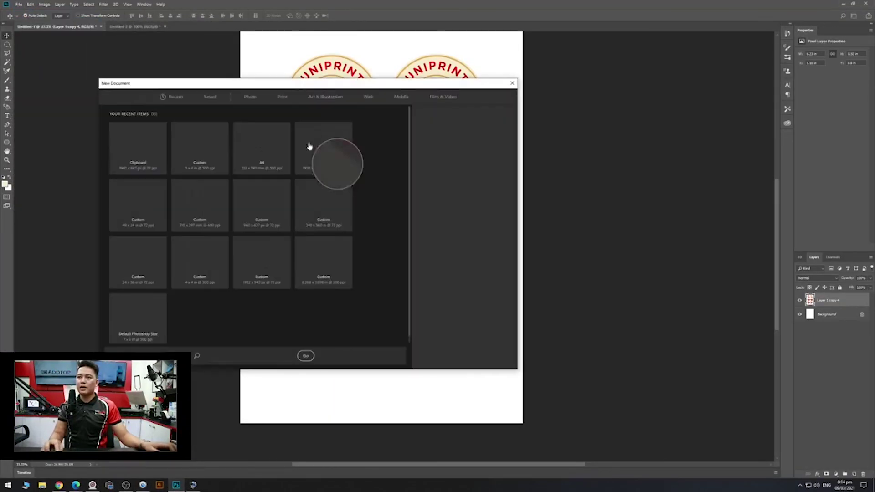
{"action": "left_click", "coordinate": [282, 97]}
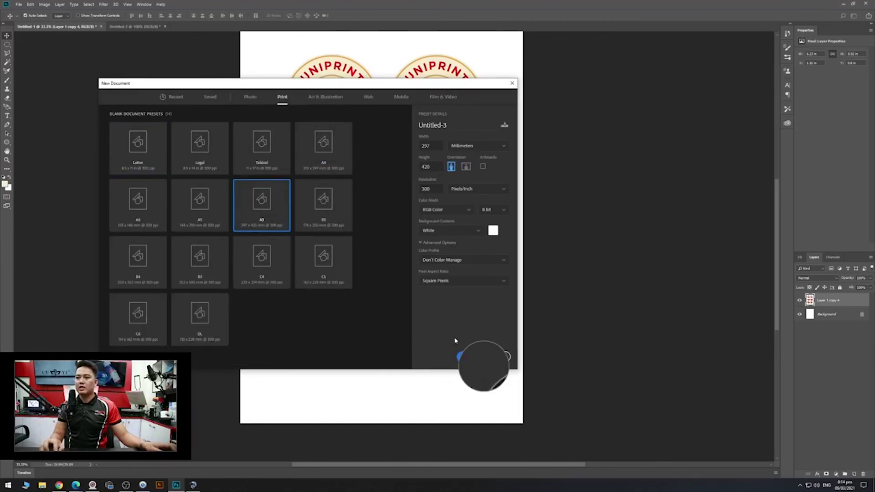
{"action": "left_click", "coordinate": [460, 356]}
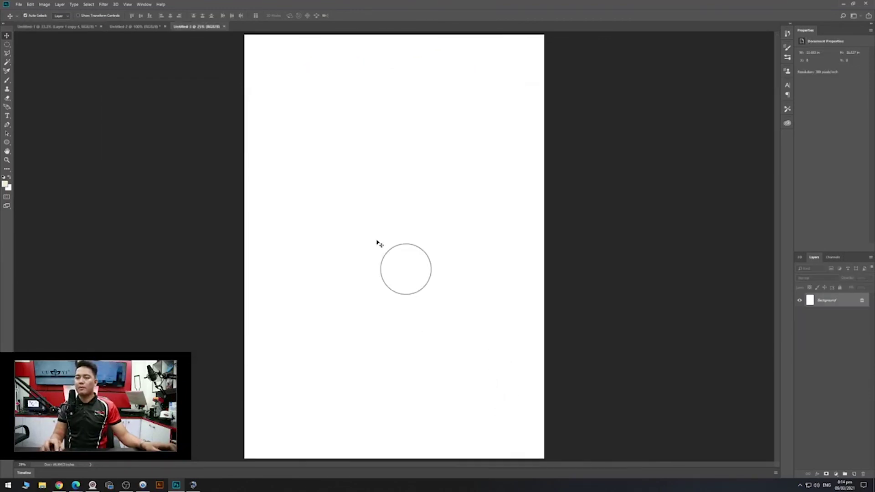
Rotate the blank A3 canvas 90° clockwise into landscape orientation.
{"action": "left_click", "coordinate": [44, 4]}
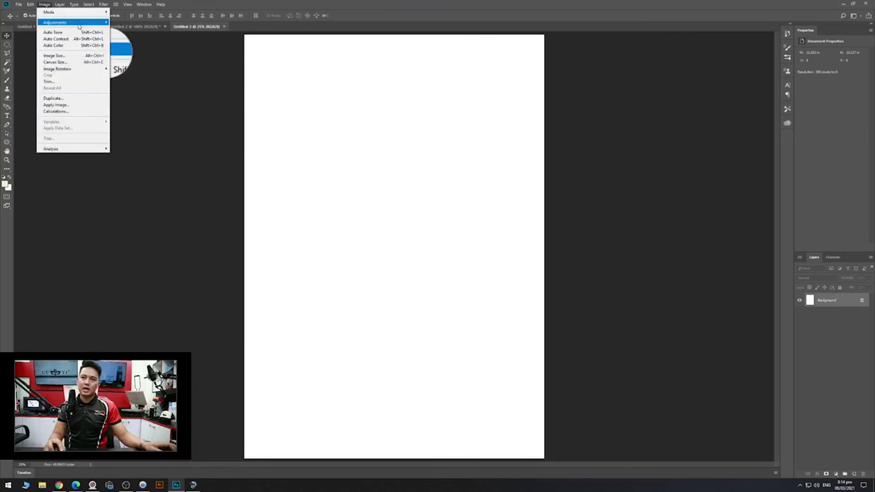
{"action": "mouse_move", "coordinate": [79, 24]}
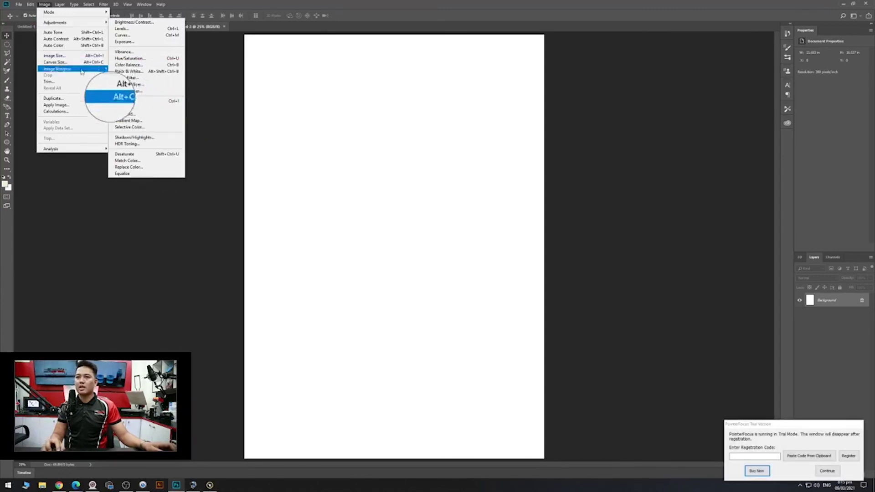
{"action": "mouse_move", "coordinate": [91, 69]}
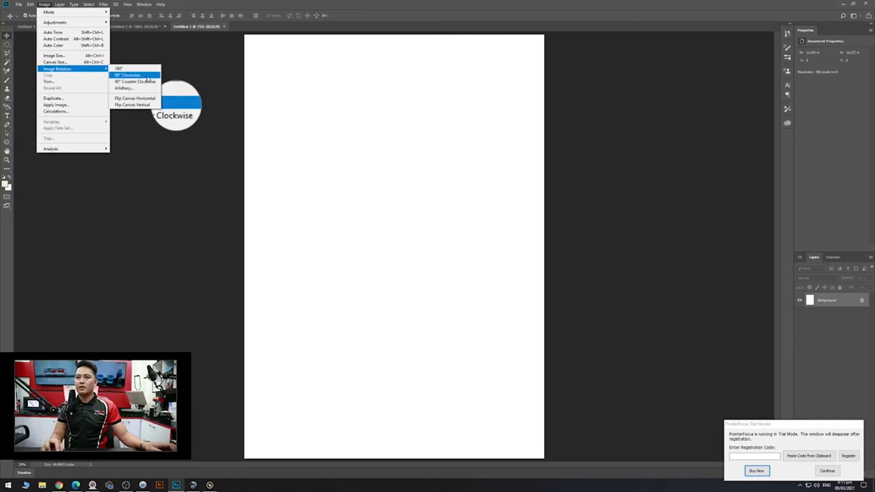
{"action": "left_click", "coordinate": [146, 76]}
Paste the swatch screenshot, scale it to about 15.45 in wide and position it across the upper part of the page.
{"action": "key", "text": "ctrl+v"}
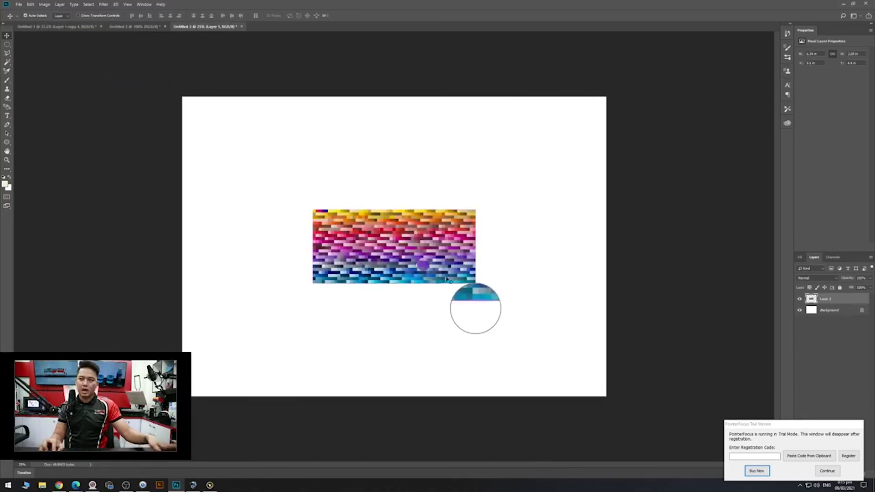
{"action": "key", "text": "ctrl+t"}
{"action": "left_click_drag", "start_coordinate": [475, 210], "coordinate": [709, 104]}
{"action": "left_click_drag", "start_coordinate": [494, 208], "coordinate": [375, 208]}
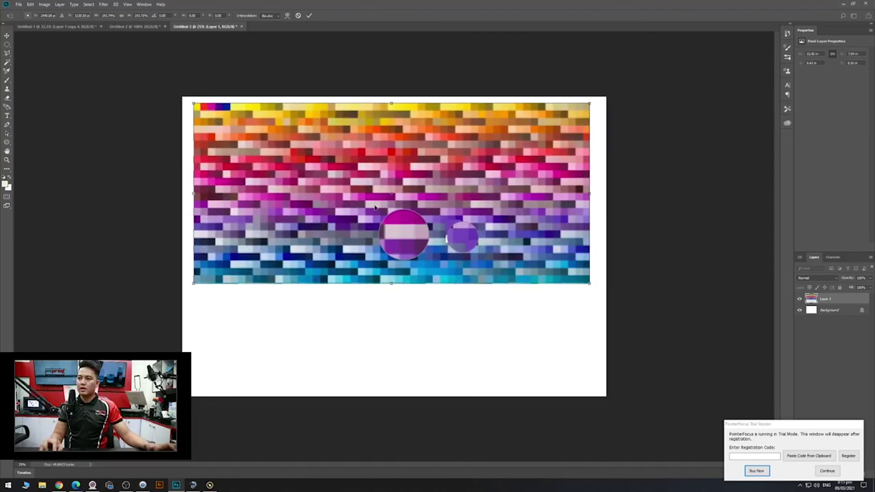
{"action": "key", "text": "Return"}
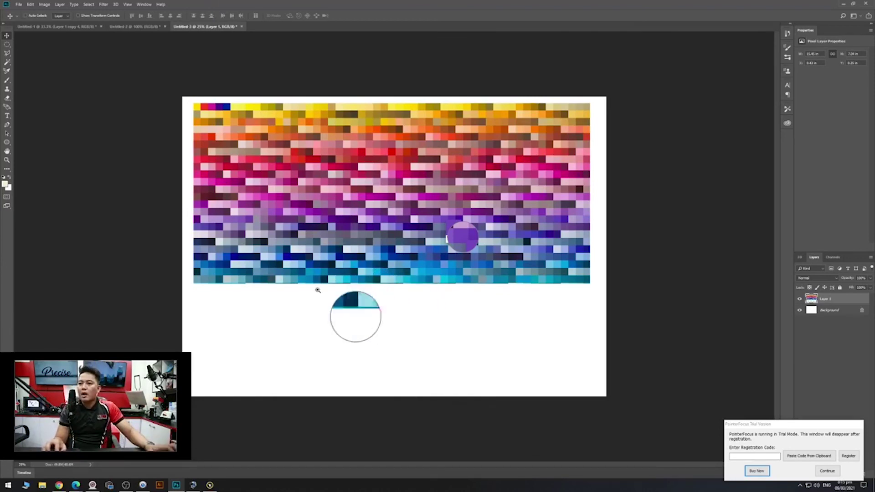
Sample a dark violet swatch as foreground color, look up its match in the PANTONE+ Solid Coated library, and cancel the color change.
{"action": "scroll", "coordinate": [364, 288], "scroll_direction": "up", "scroll_amount": 2}
{"action": "scroll", "coordinate": [403, 285], "scroll_direction": "up", "scroll_amount": 1}
{"action": "scroll", "coordinate": [394, 283], "scroll_direction": "down", "scroll_amount": 1}
{"action": "scroll", "coordinate": [394, 284], "scroll_direction": "down", "scroll_amount": 1}
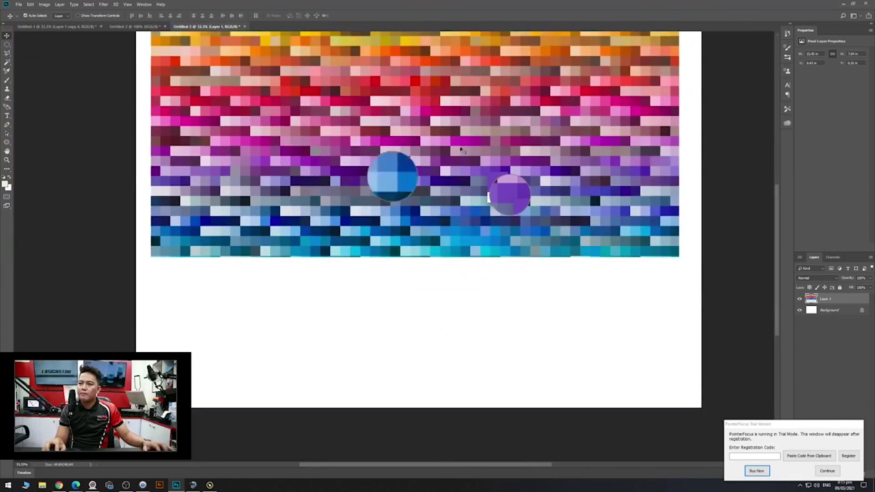
{"action": "scroll", "coordinate": [383, 229], "scroll_direction": "up", "scroll_amount": 1}
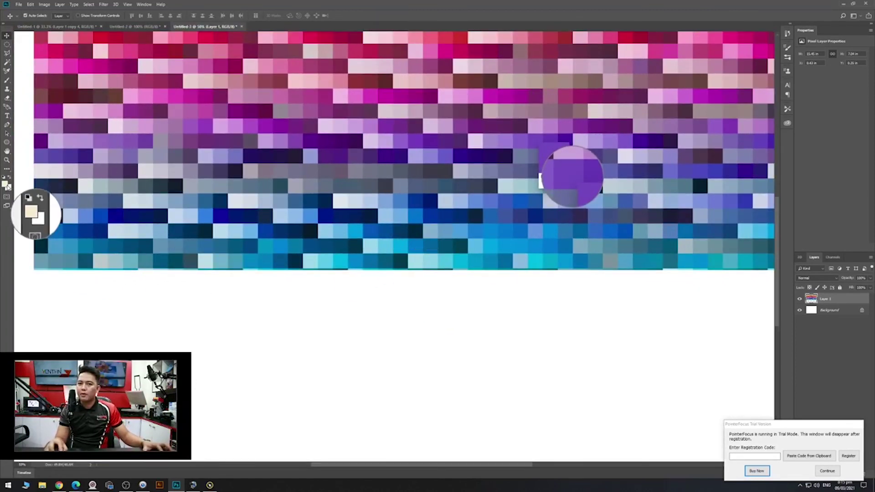
{"action": "left_click", "coordinate": [6, 185]}
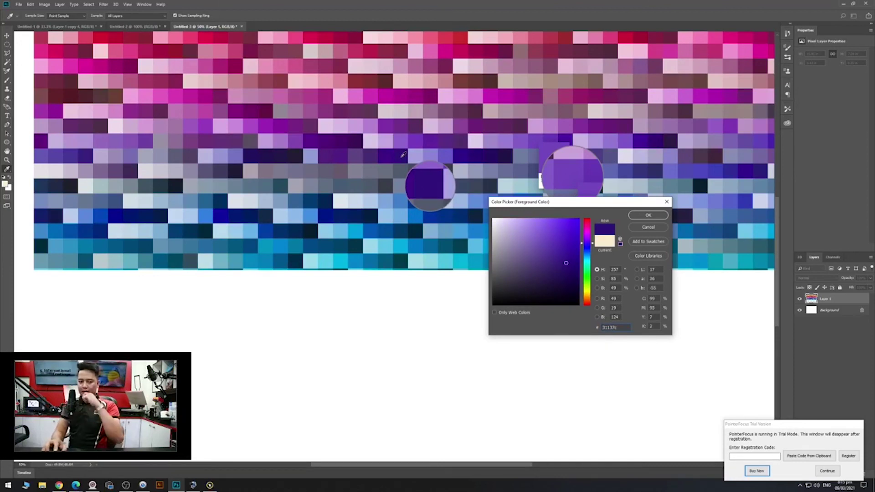
{"action": "left_click", "coordinate": [643, 260]}
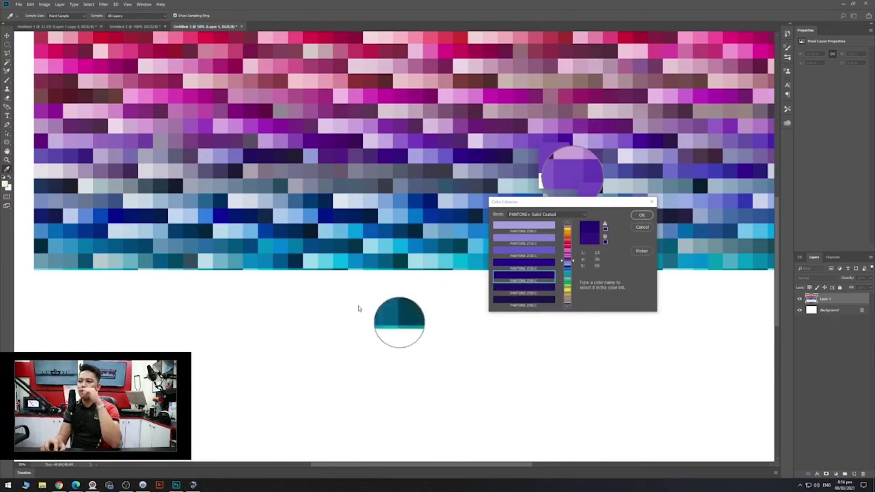
{"action": "key", "text": "Escape"}
{"action": "key", "text": "v"}
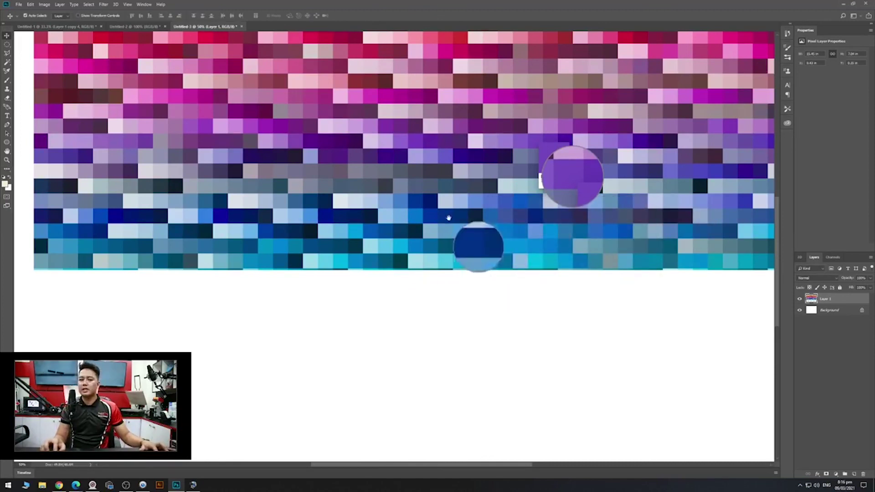
Move the swatch chart slightly down the page, leaving a wider margin above it.
{"action": "key", "text": "ctrl+minus"}
{"action": "key", "text": "ctrl+minus"}
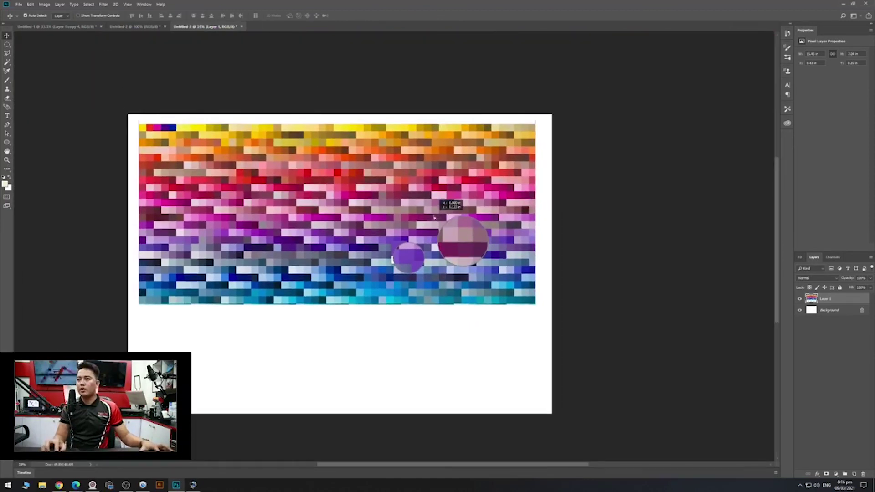
{"action": "left_click_drag", "start_coordinate": [456, 205], "coordinate": [456, 223]}
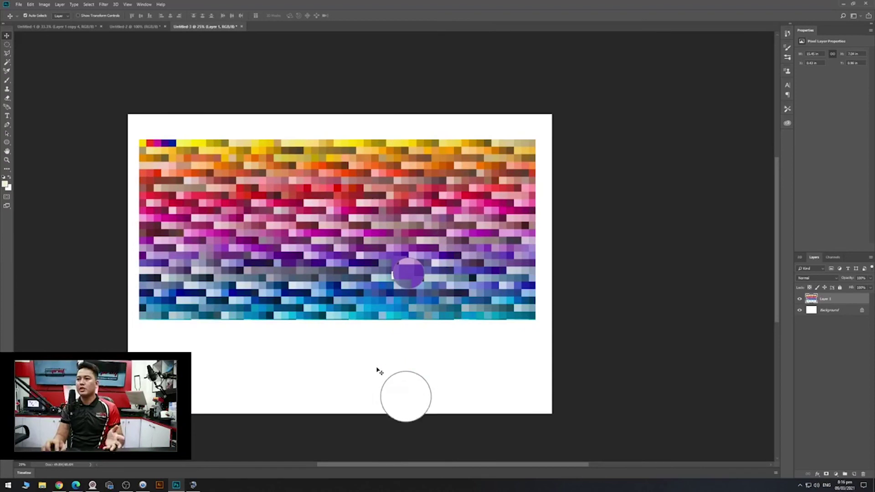